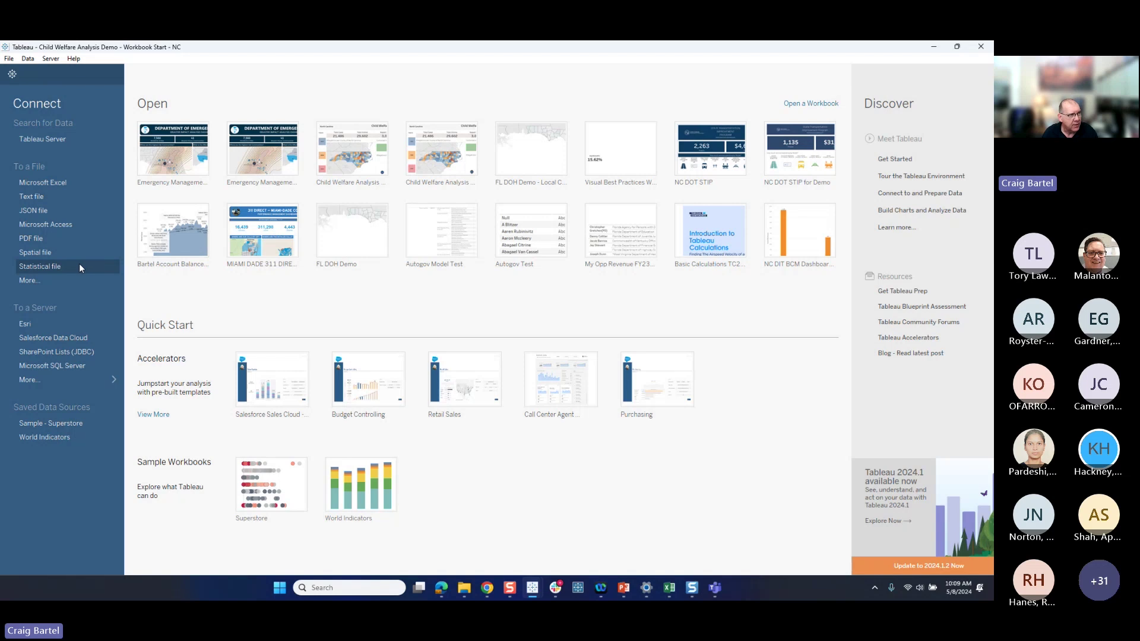
- Connect to the Microsoft Excel file Child Welfare Analytics Data - Single Table.xlsx as the data source
{"action": "left_click", "coordinate": [113, 379]}
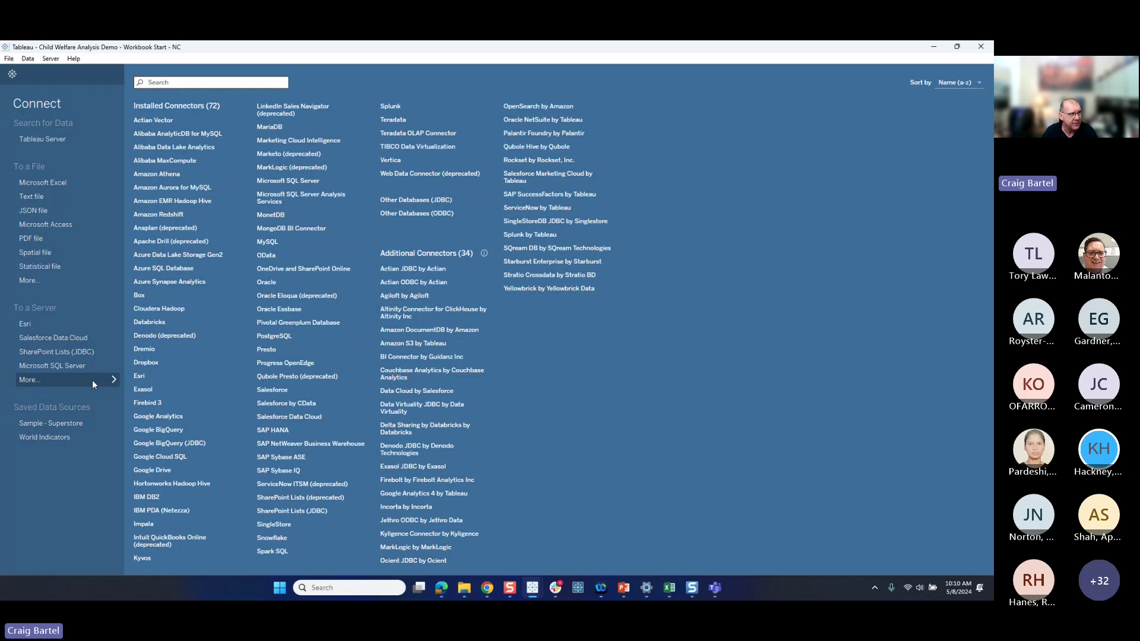
{"action": "left_click", "coordinate": [55, 185]}
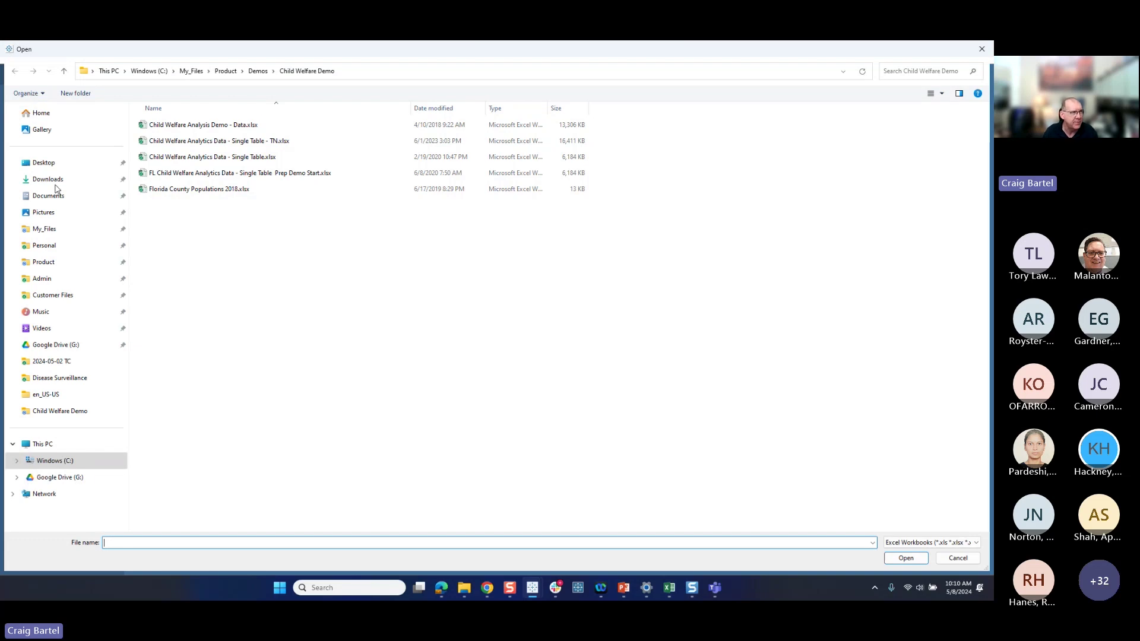
{"action": "left_click", "coordinate": [231, 157]}
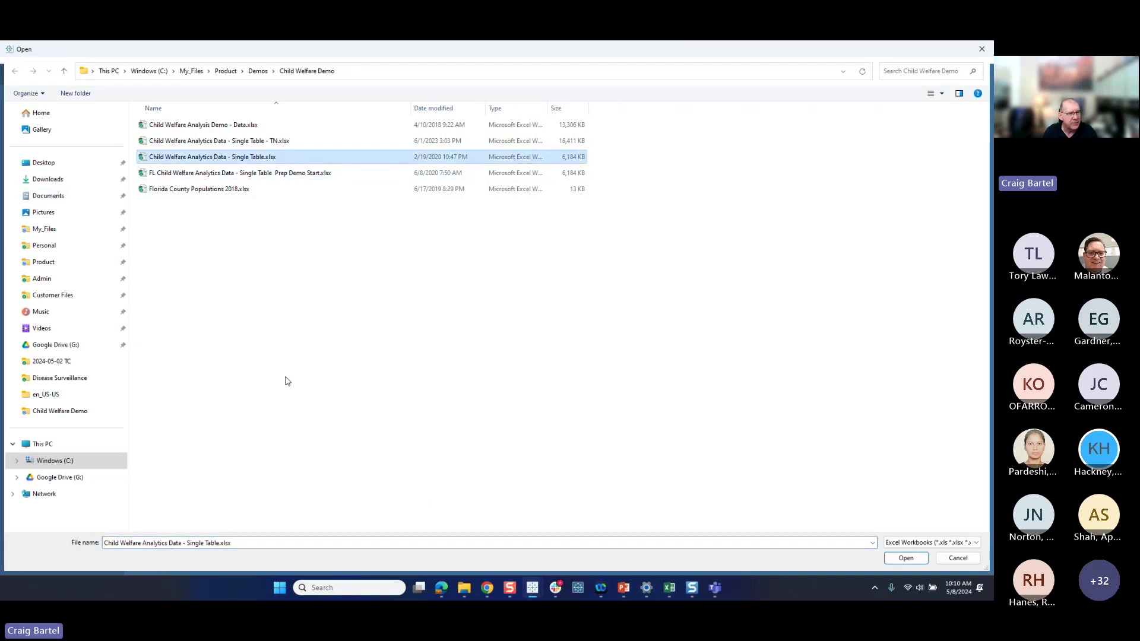
{"action": "left_click", "coordinate": [906, 558]}
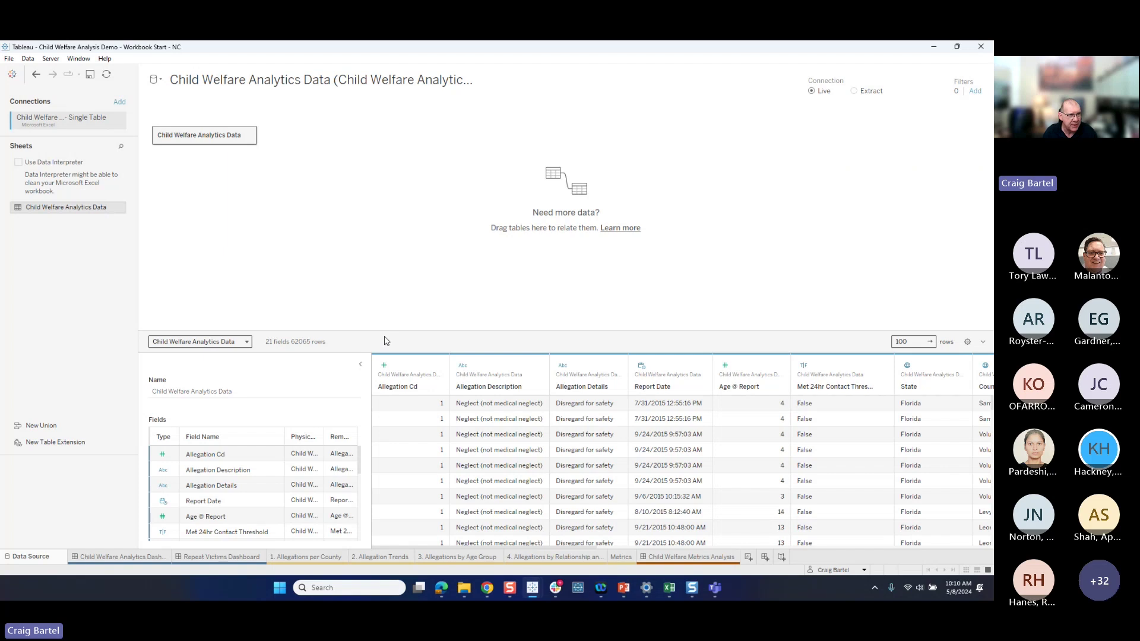
- Enlarge the data preview area and collapse the table details beside the grid
{"action": "left_click_drag", "start_coordinate": [384, 330], "coordinate": [385, 222]}
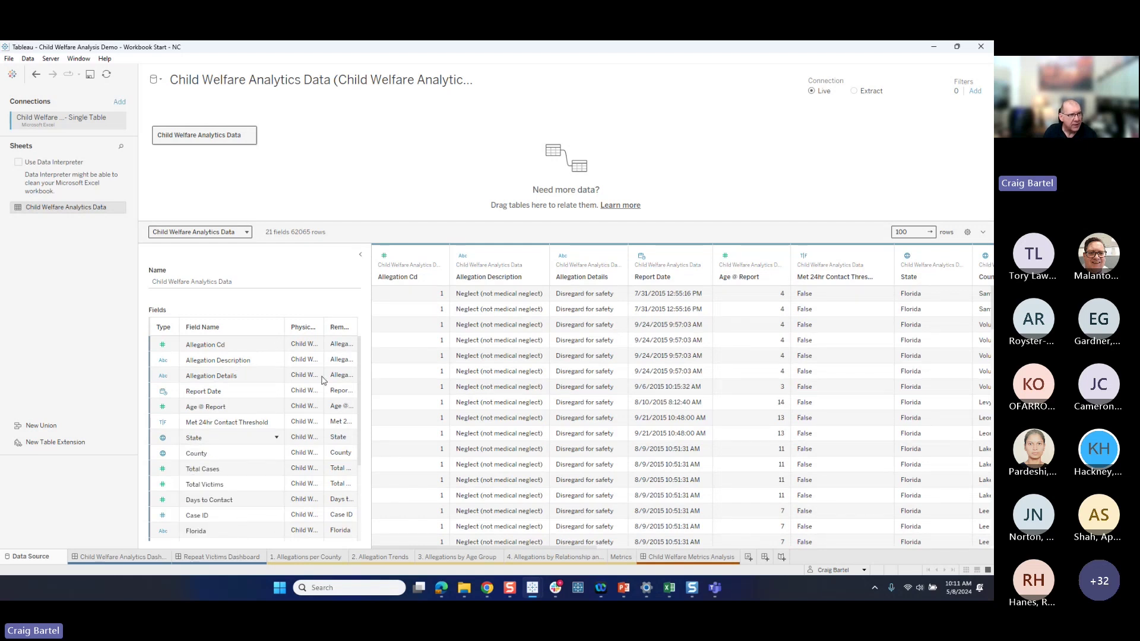
{"action": "left_click", "coordinate": [363, 251]}
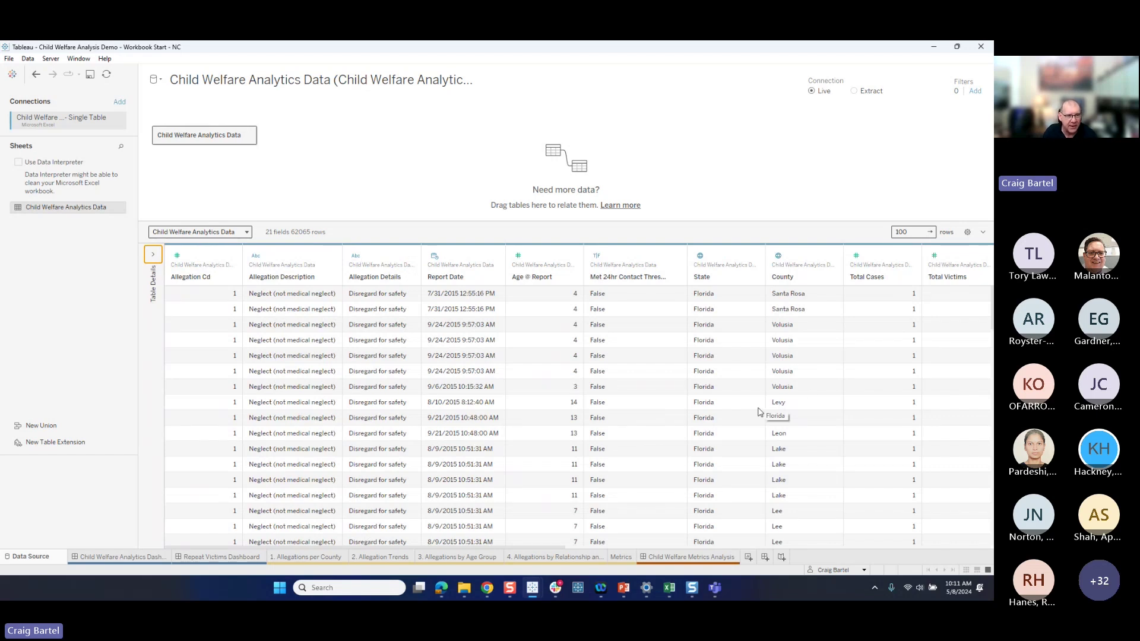
{"action": "mouse_move", "coordinate": [547, 546]}
{"action": "left_mouse_down"}
{"action": "mouse_move", "coordinate": [678, 546]}
{"action": "mouse_move", "coordinate": [541, 549]}
{"action": "left_mouse_up"}
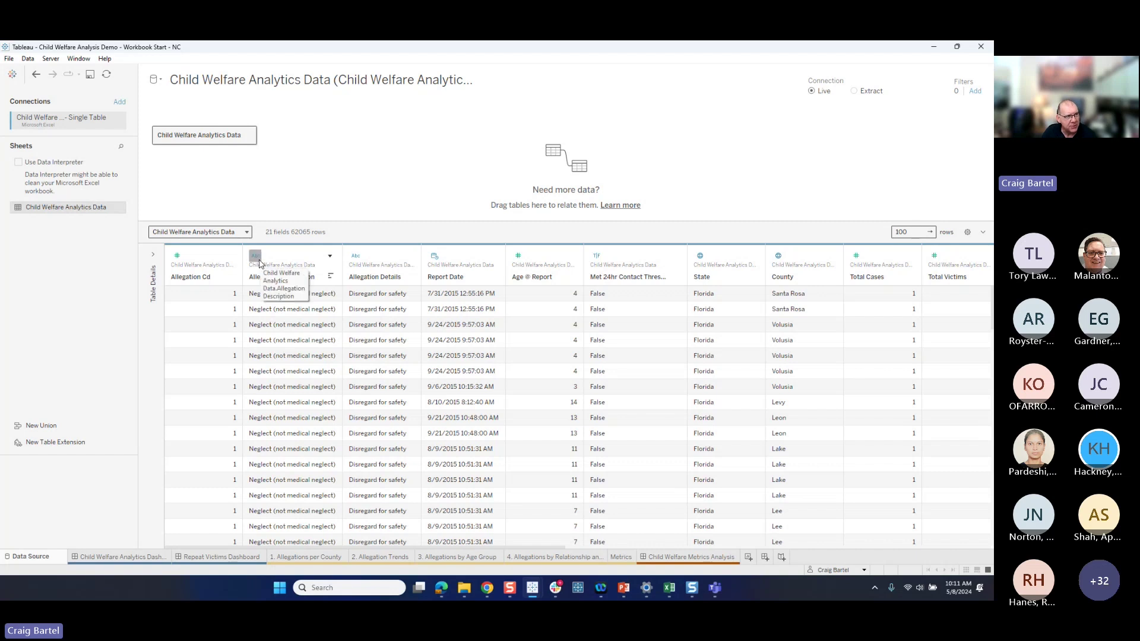
- Examine the data type options of Allegation Description, Report Date and County, including County's geographic role, and the remaining columns
{"action": "left_click", "coordinate": [256, 260]}
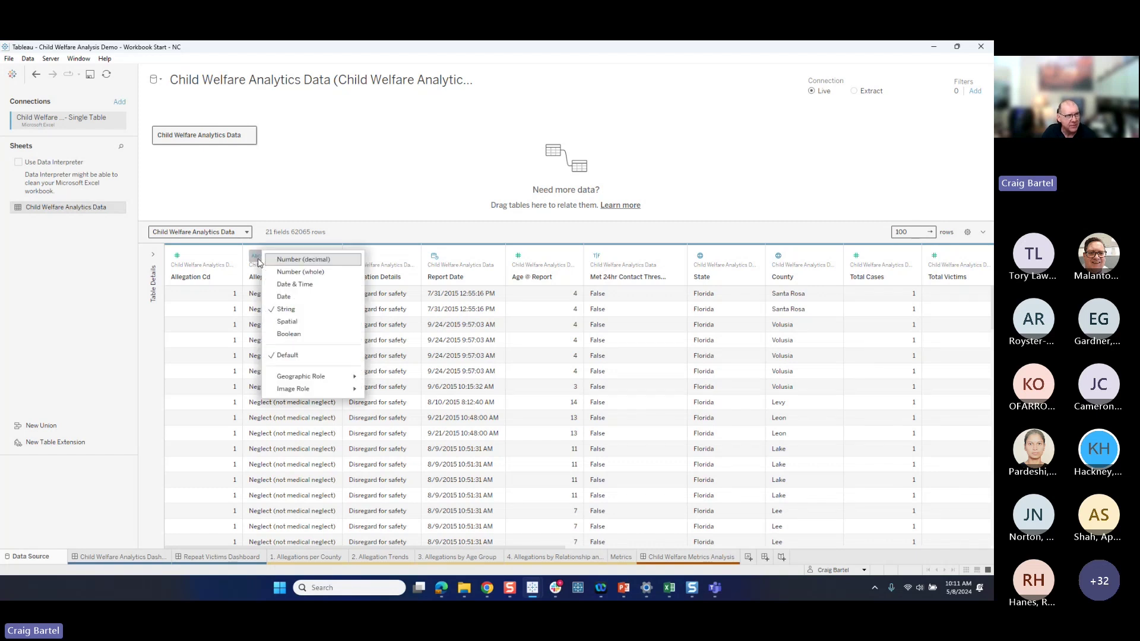
{"action": "left_click", "coordinate": [433, 260]}
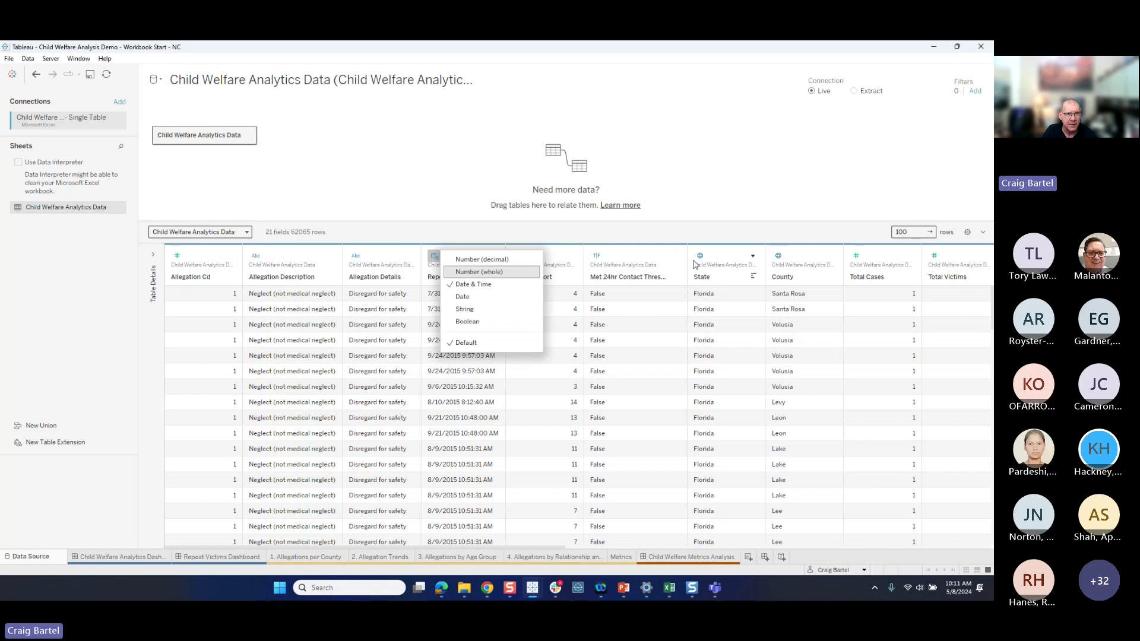
{"action": "left_click", "coordinate": [777, 256]}
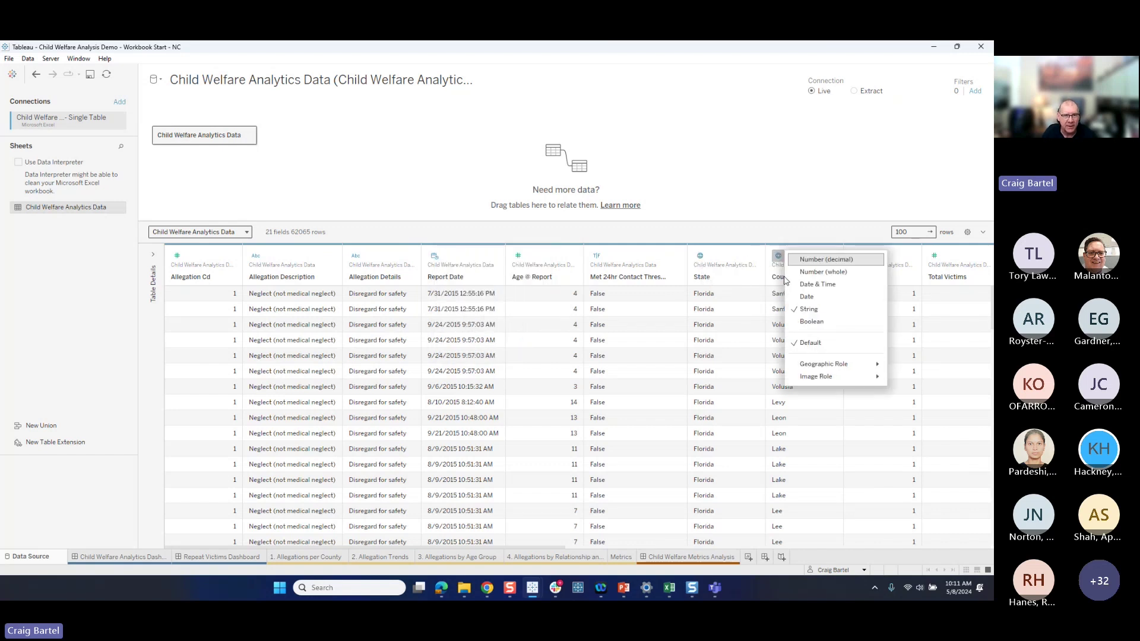
{"action": "mouse_move", "coordinate": [857, 364]}
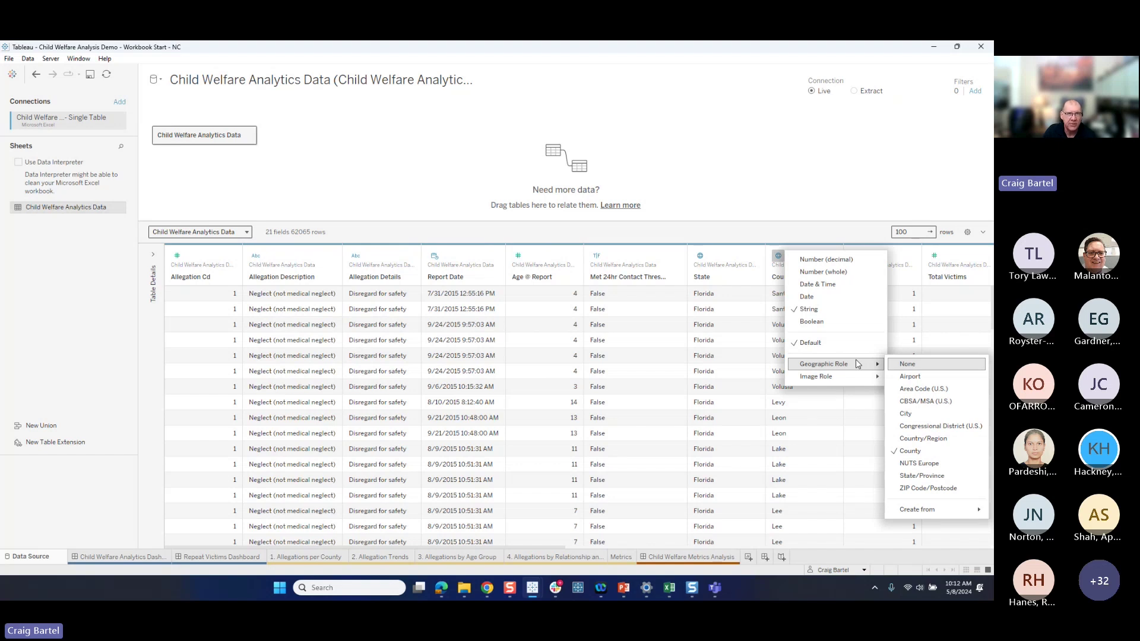
{"action": "left_click", "coordinate": [790, 191]}
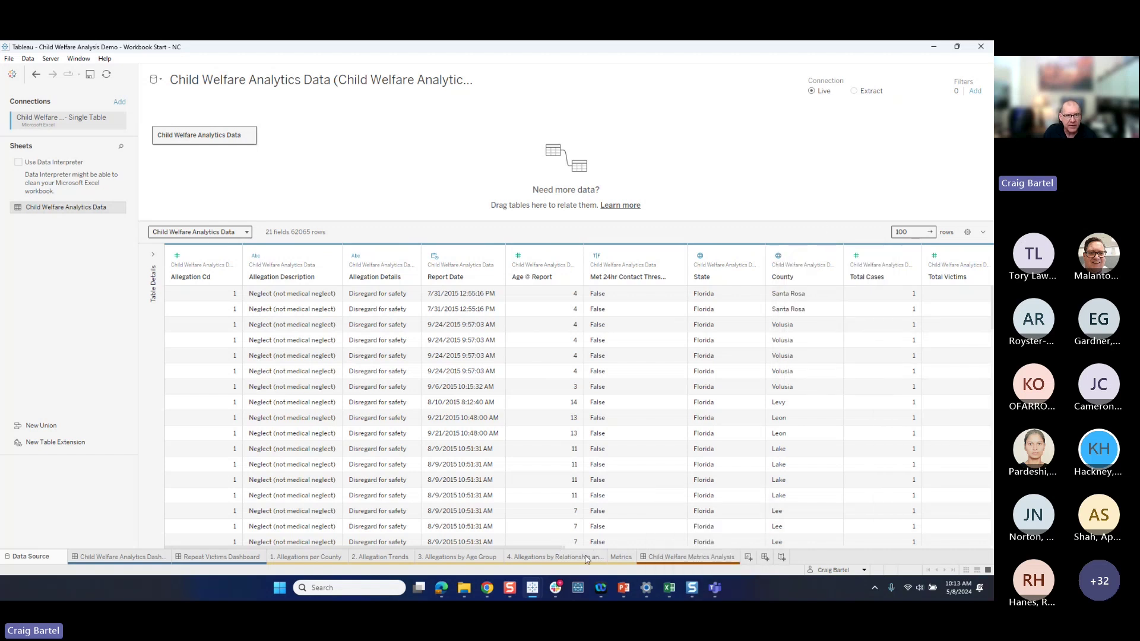
{"action": "left_click", "coordinate": [622, 548]}
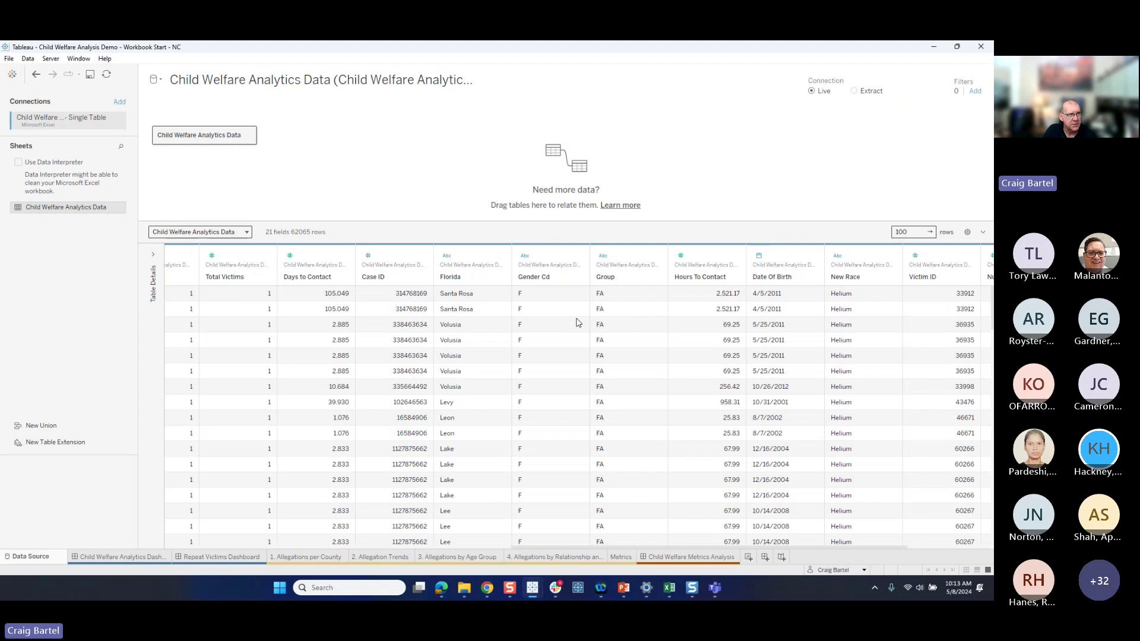
- Add the Florida County Populations 2018 Excel workbook as a second connection, relate its Sheet1 to Child Welfare Analytics Data, and show the relationship settings
{"action": "left_click", "coordinate": [119, 101]}
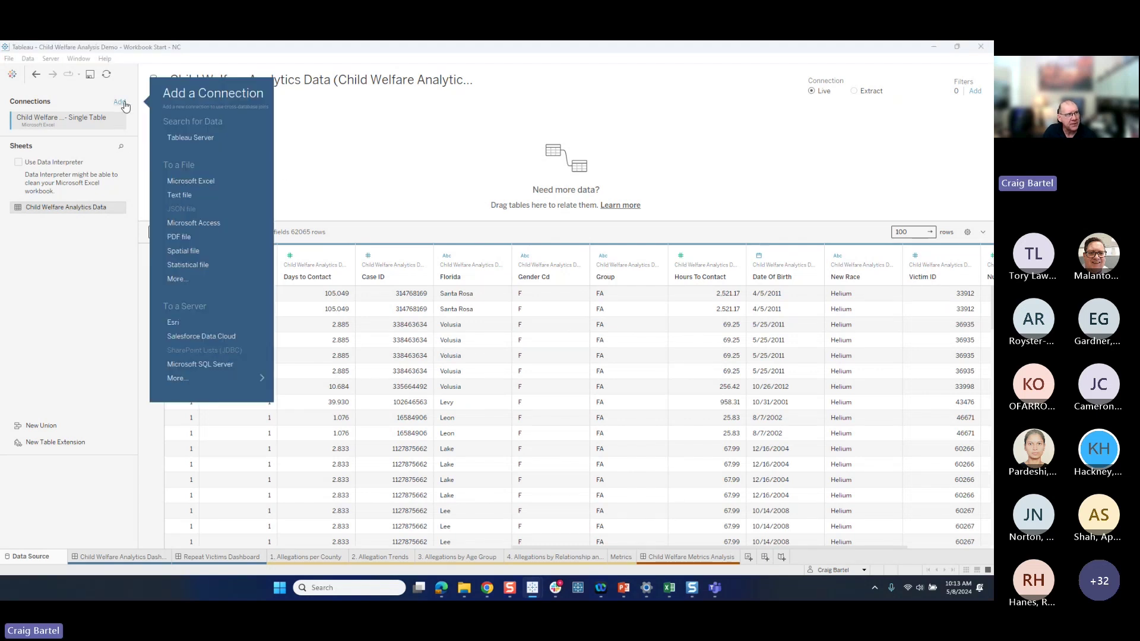
{"action": "left_click", "coordinate": [190, 181]}
{"action": "left_click", "coordinate": [228, 191]}
{"action": "left_click", "coordinate": [912, 553]}
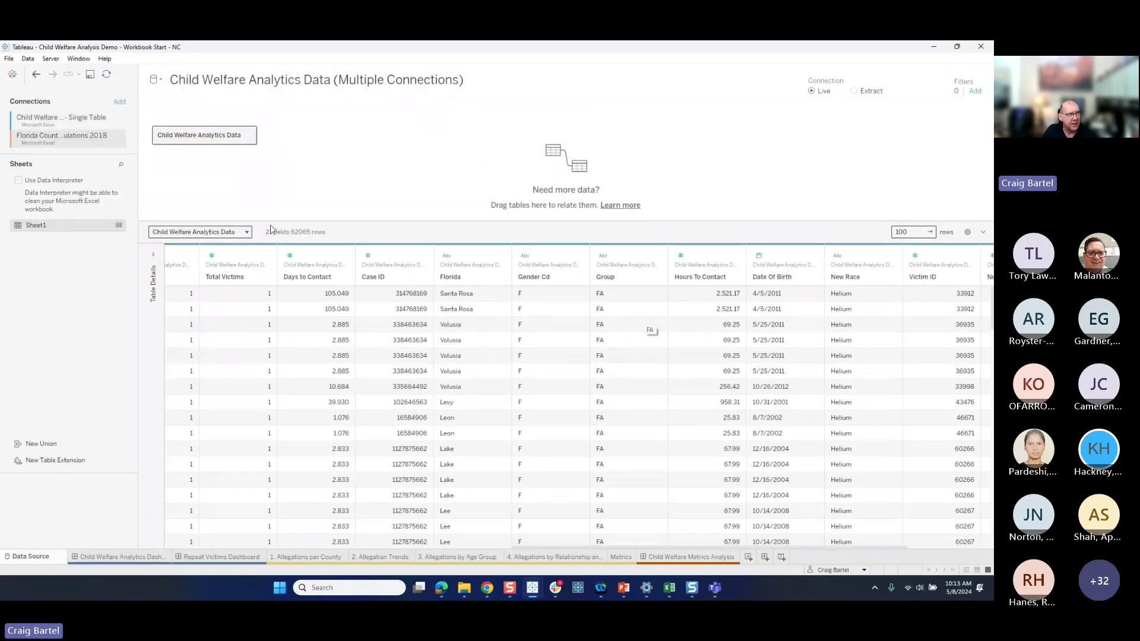
{"action": "left_click_drag", "start_coordinate": [80, 226], "coordinate": [299, 161]}
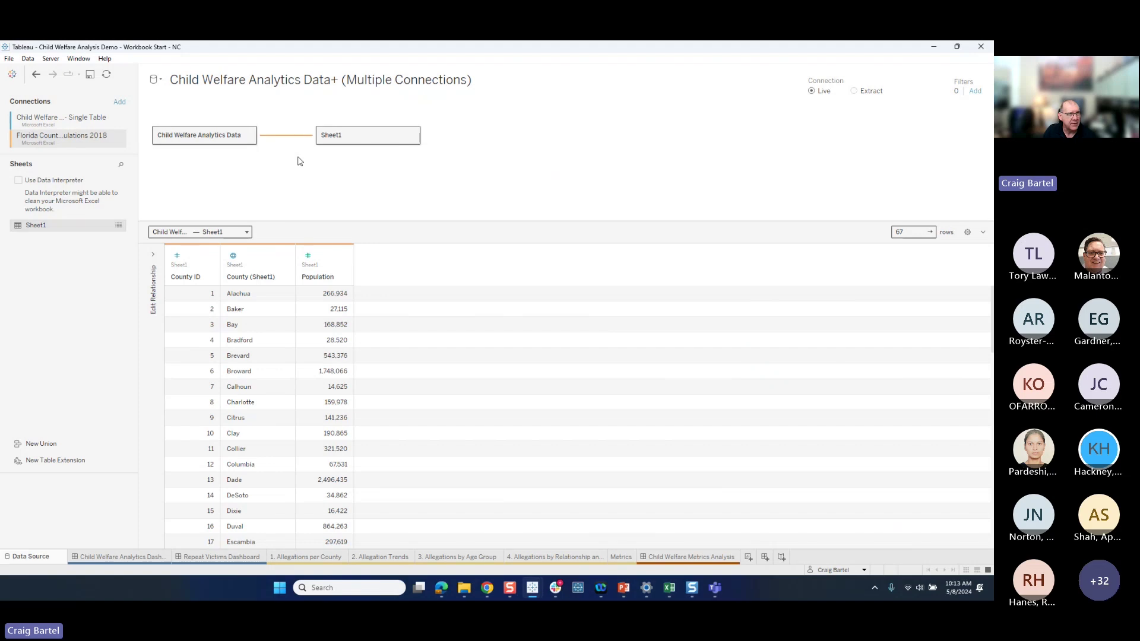
{"action": "left_click", "coordinate": [153, 257]}
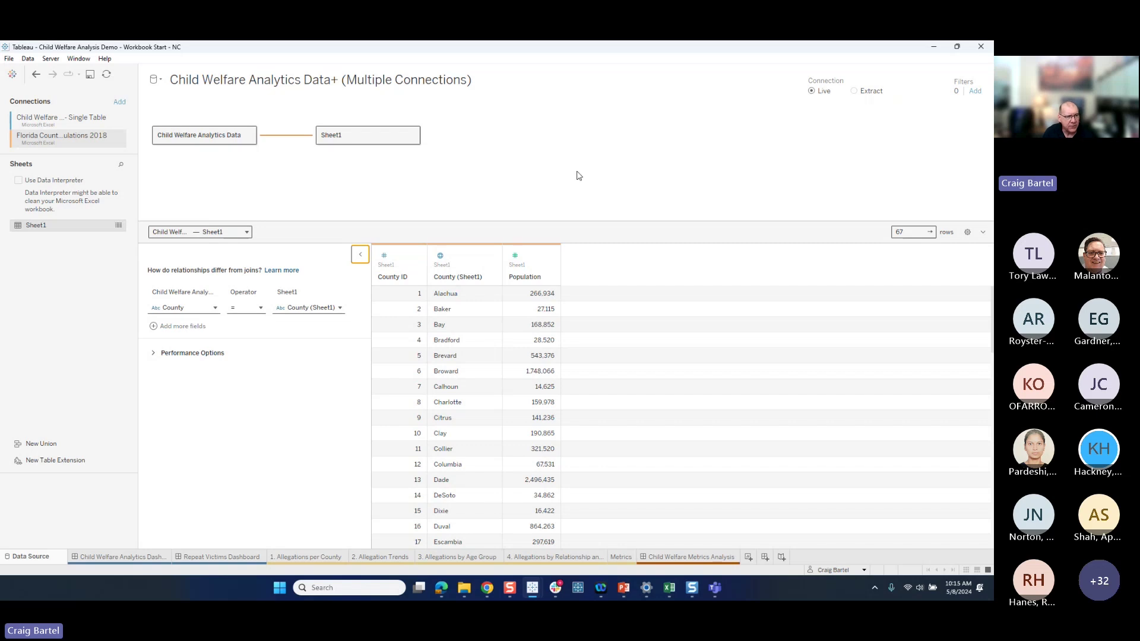
- Go to the 1. Allegations per County worksheet and switch to the original Child Welfare Analytics Data source with field folders
{"action": "left_click", "coordinate": [315, 558]}
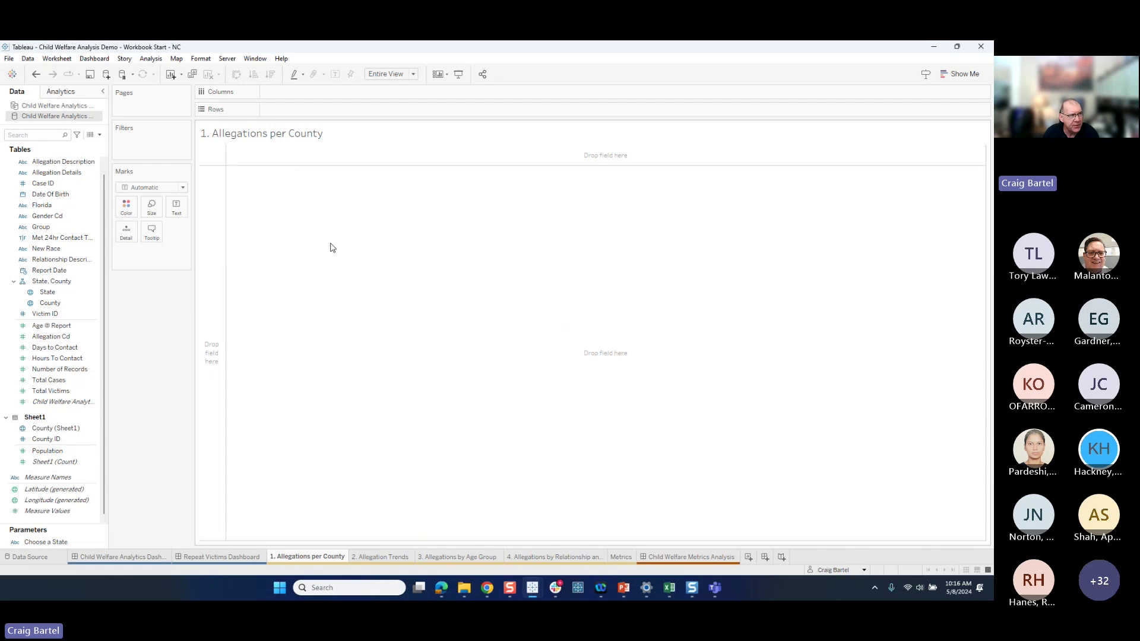
{"action": "left_click", "coordinate": [87, 237]}
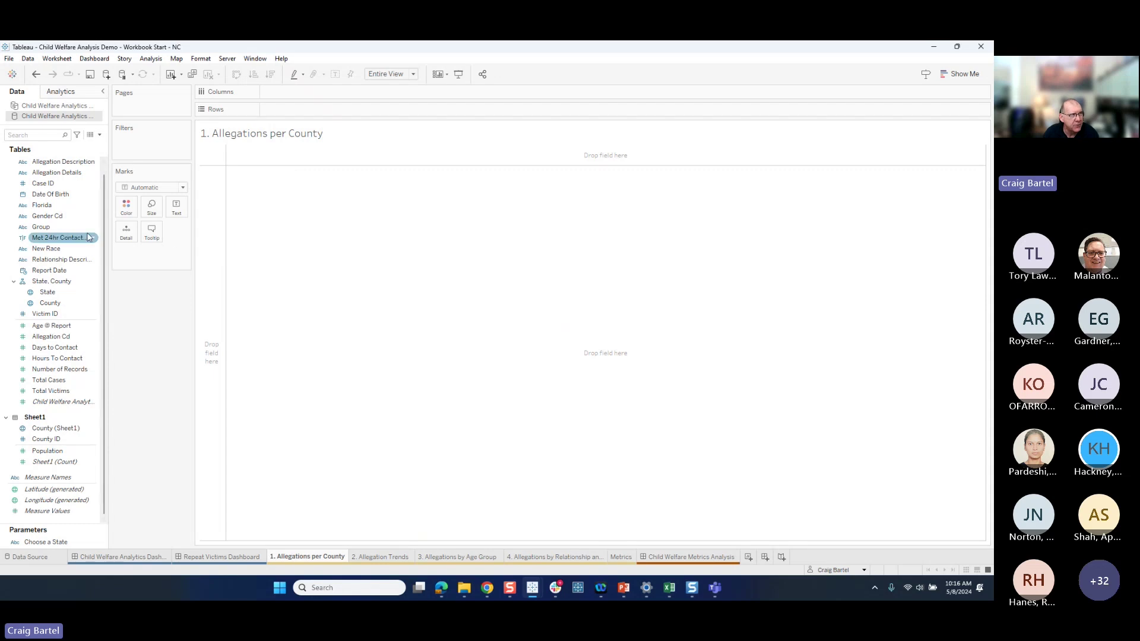
{"action": "left_click", "coordinate": [64, 107]}
{"action": "left_click_drag", "start_coordinate": [103, 280], "coordinate": [101, 189]}
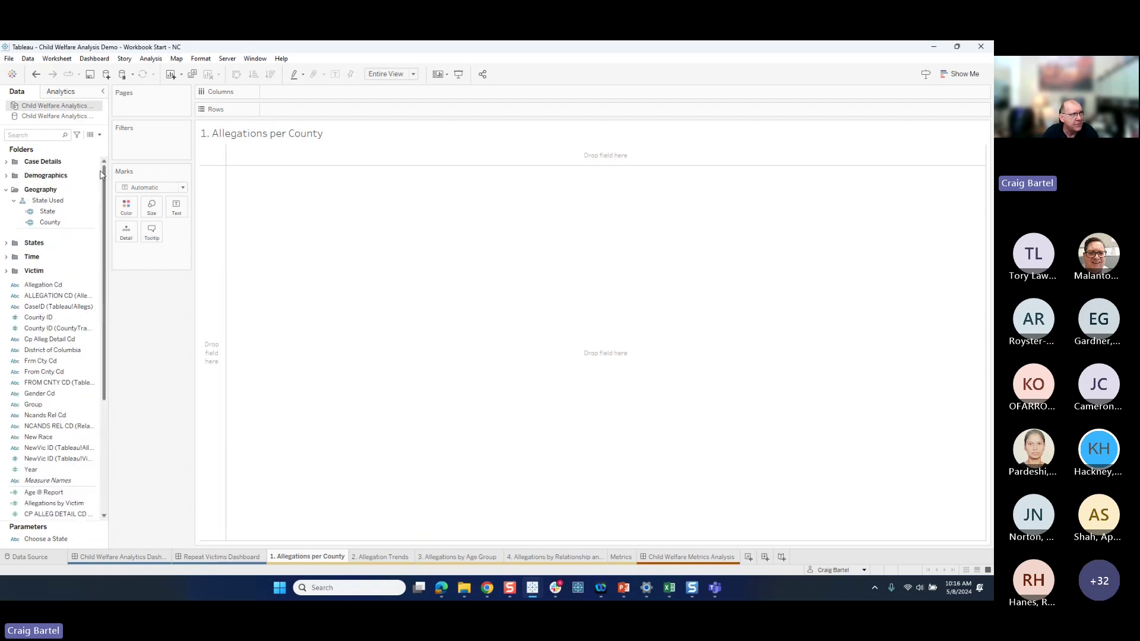
- Look through the field folders, leaving Case Details, Demographics, Geography and Victim expanded and States and Time collapsed
{"action": "left_click", "coordinate": [11, 201]}
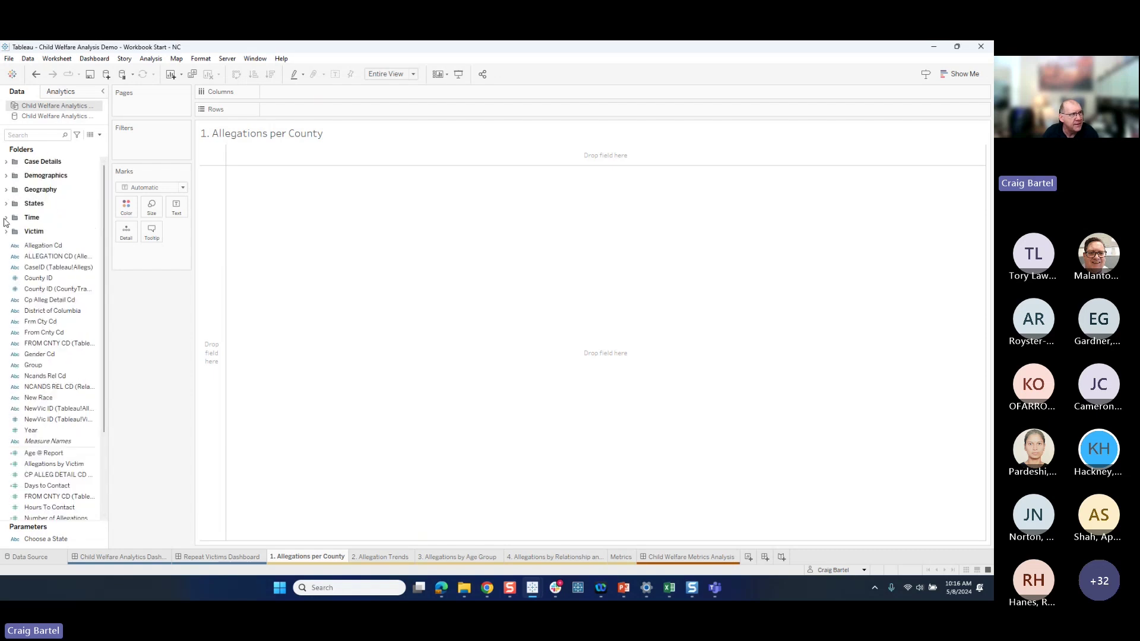
{"action": "left_click", "coordinate": [6, 161]}
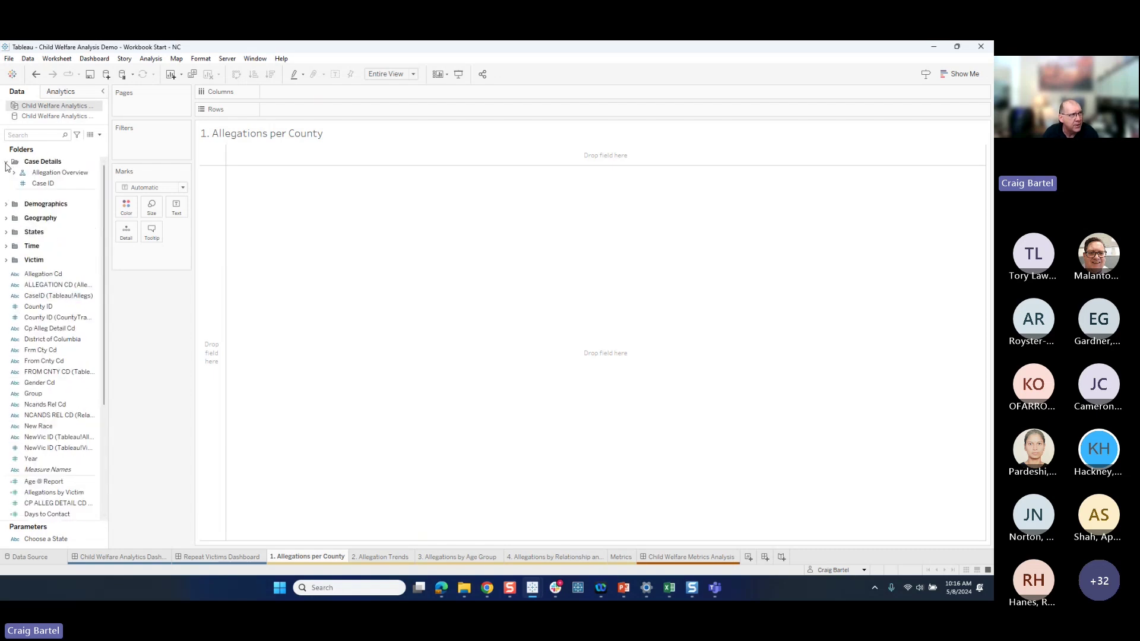
{"action": "left_click", "coordinate": [5, 204]}
{"action": "left_click", "coordinate": [6, 235]}
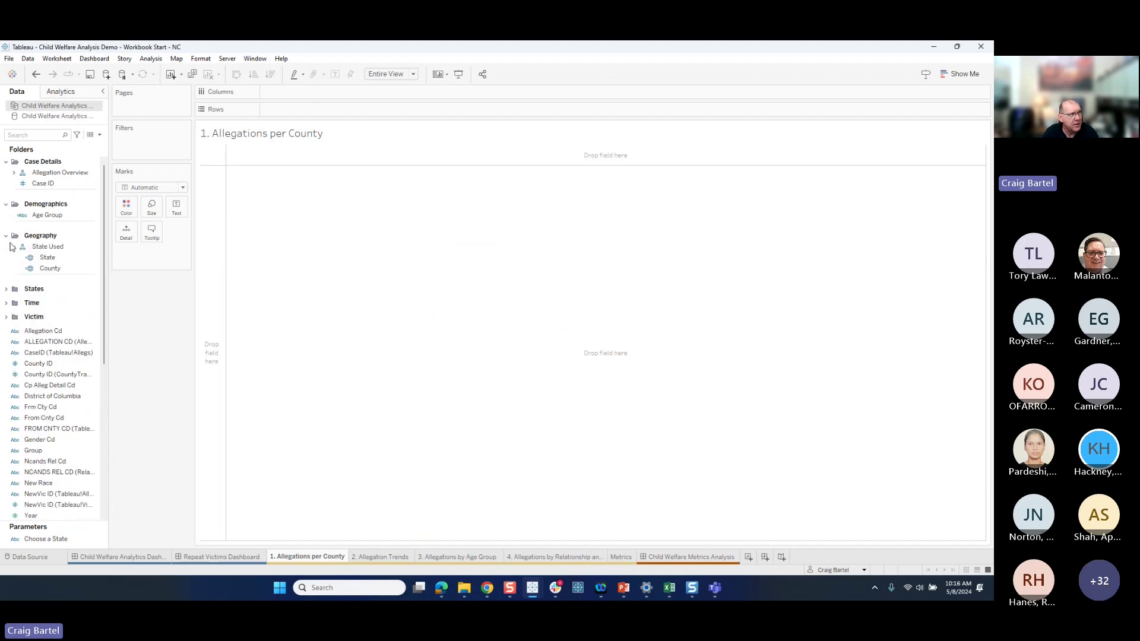
{"action": "left_click", "coordinate": [6, 289]}
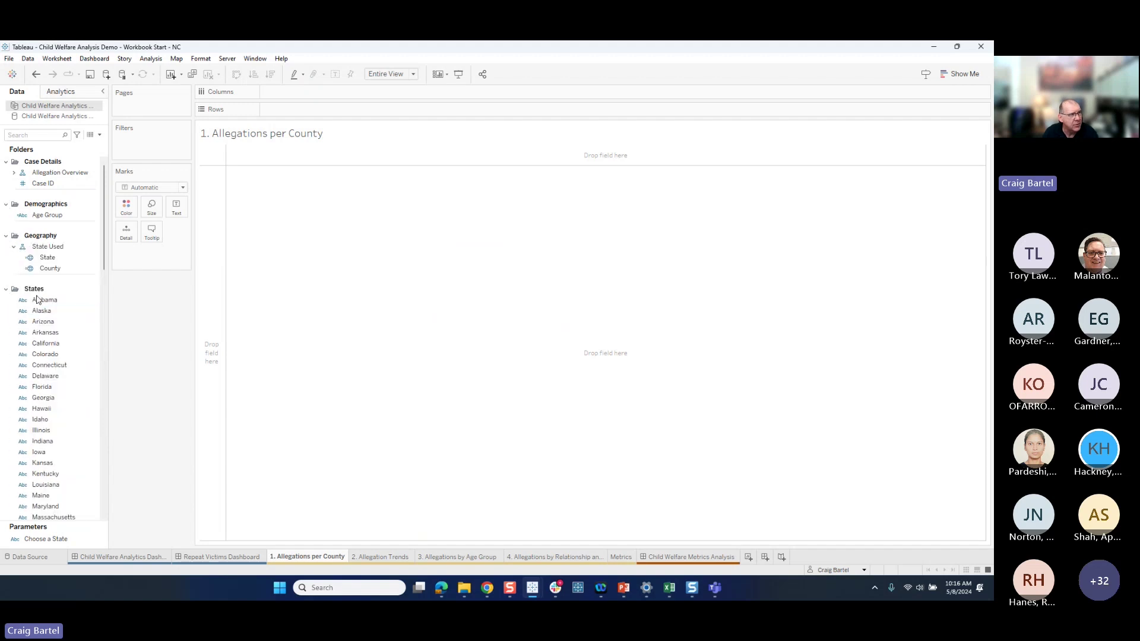
{"action": "scroll", "coordinate": [105, 283], "scroll_direction": "down", "scroll_amount": 2}
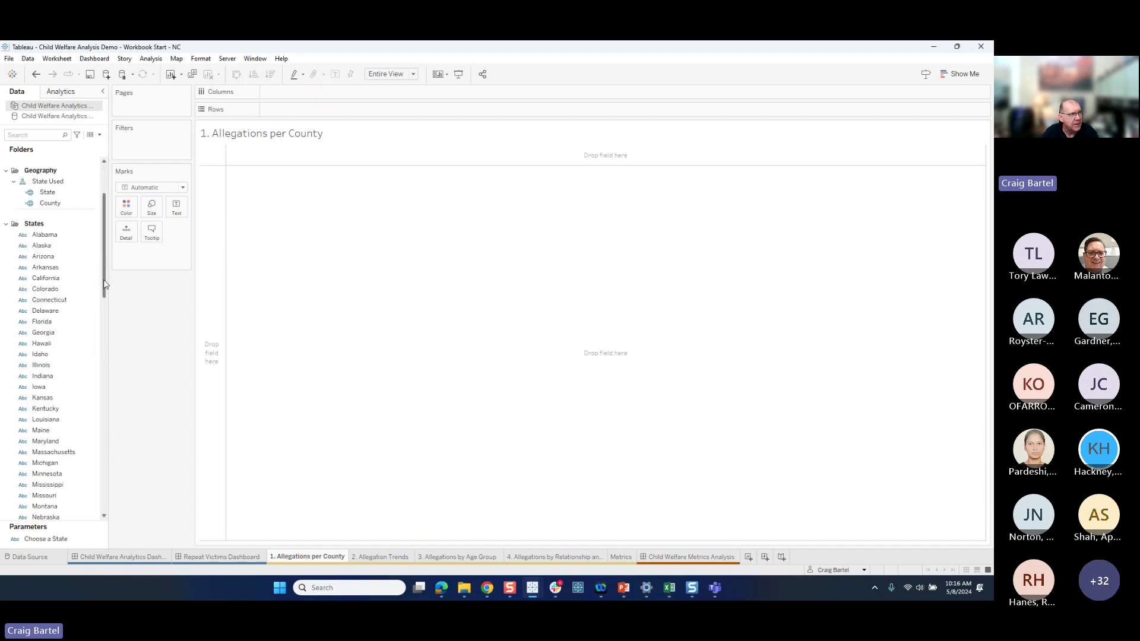
{"action": "left_click", "coordinate": [6, 224]}
{"action": "left_click", "coordinate": [6, 238]}
{"action": "left_click", "coordinate": [4, 238]}
{"action": "left_click", "coordinate": [6, 252]}
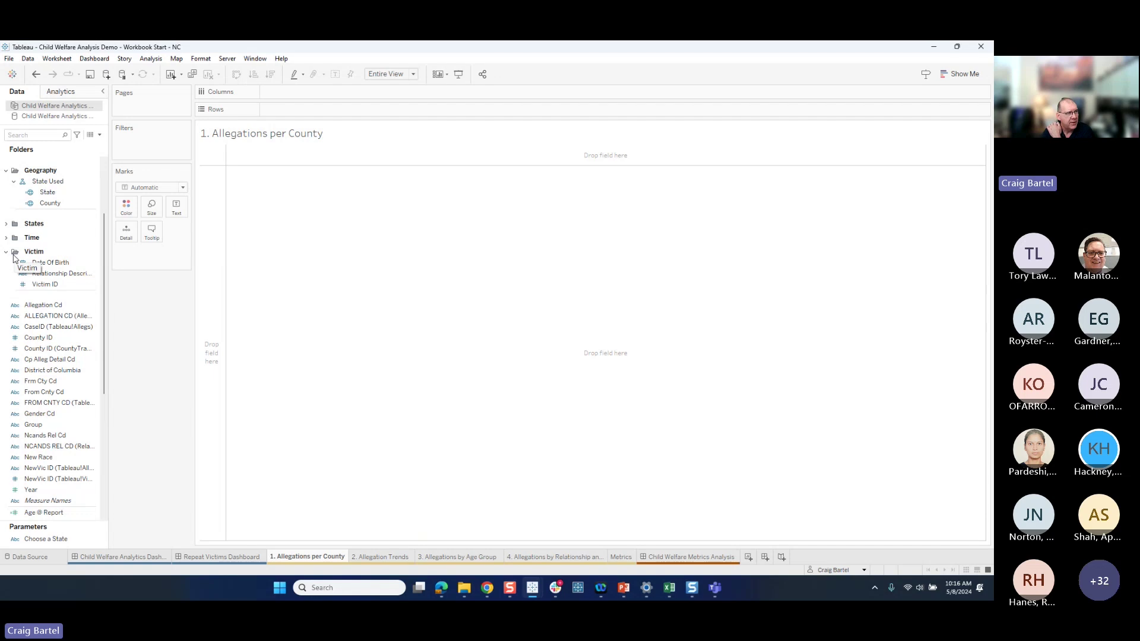
- Expand the Allegation Overview hierarchy in Case Details and widen the data pane to fit the full field names
{"action": "left_click", "coordinate": [70, 285]}
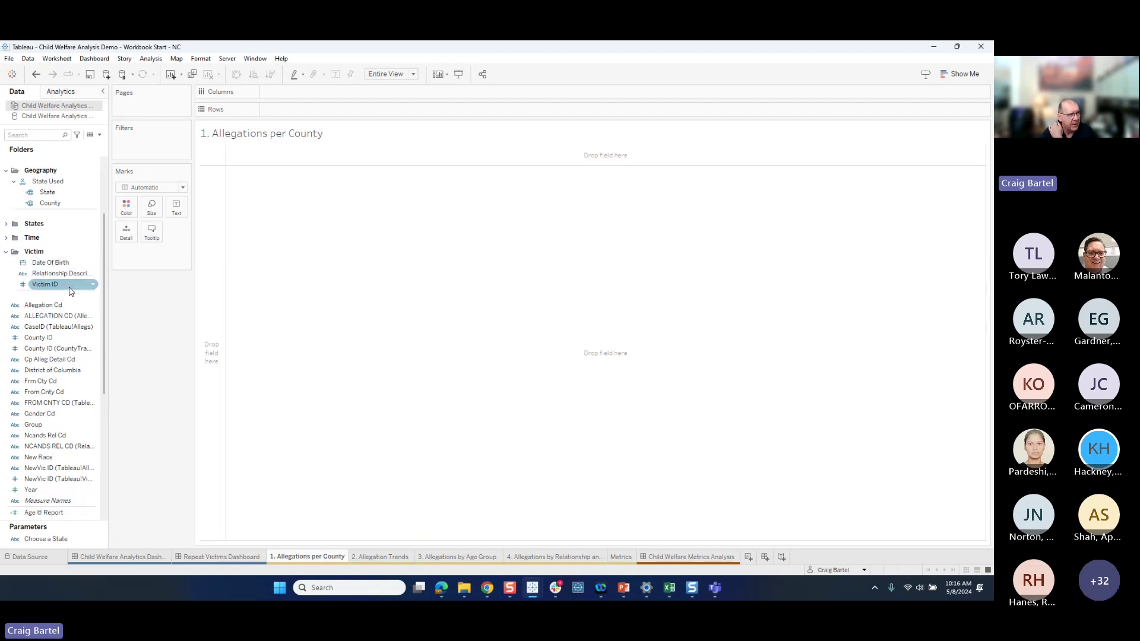
{"action": "left_click", "coordinate": [48, 204]}
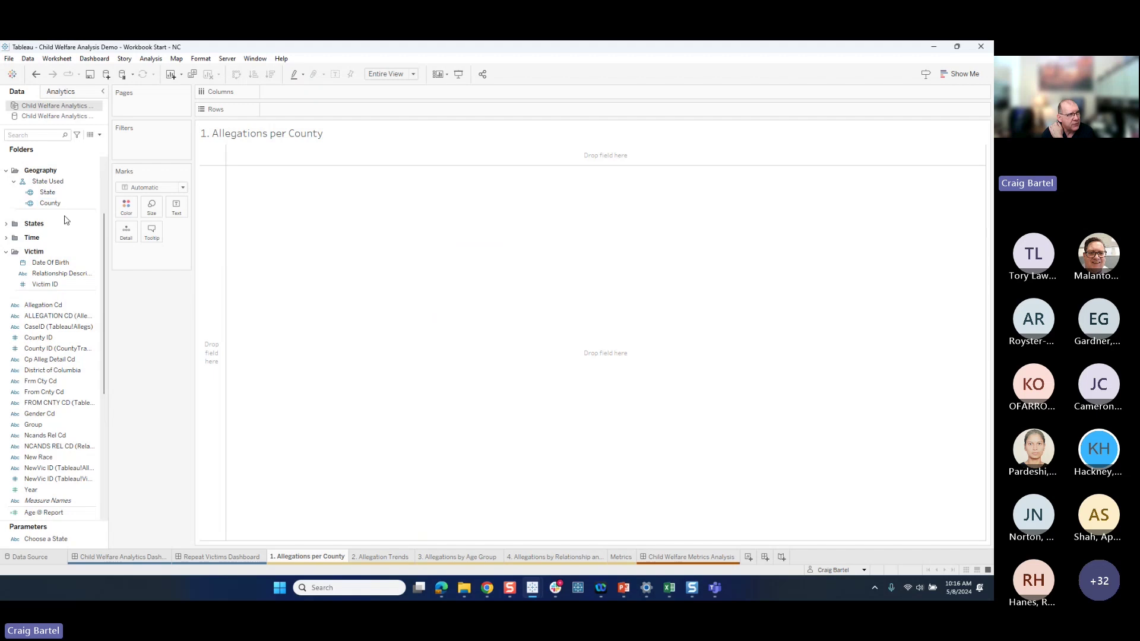
{"action": "left_click", "coordinate": [45, 183]}
{"action": "left_click", "coordinate": [59, 173]}
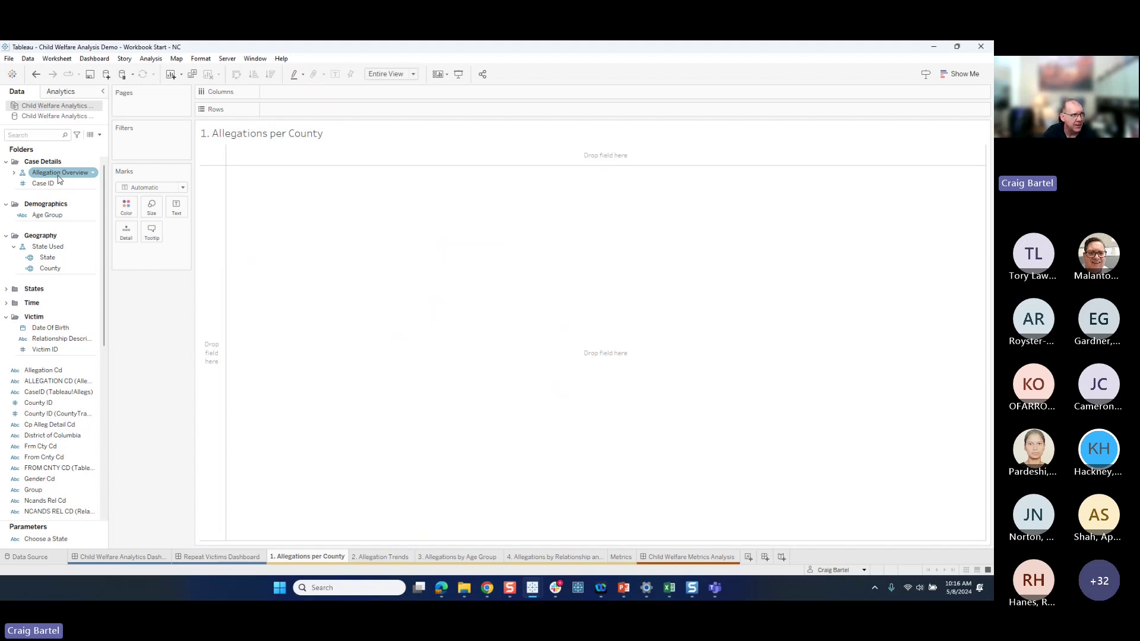
{"action": "left_click", "coordinate": [14, 173]}
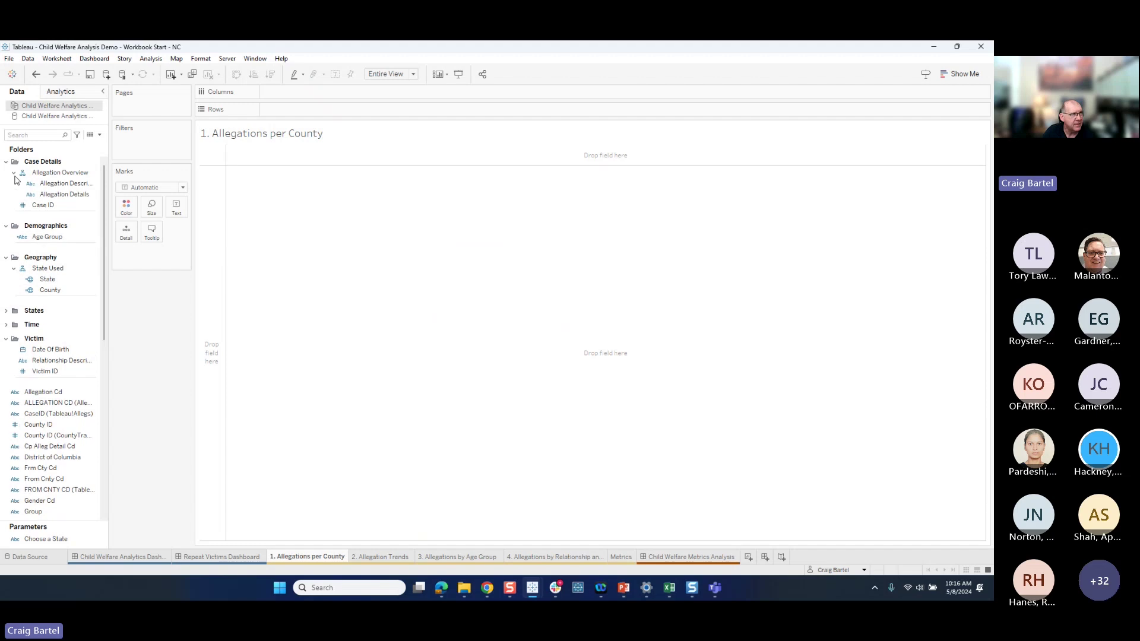
{"action": "left_click_drag", "start_coordinate": [111, 199], "coordinate": [166, 193]}
{"action": "left_click", "coordinate": [68, 188]}
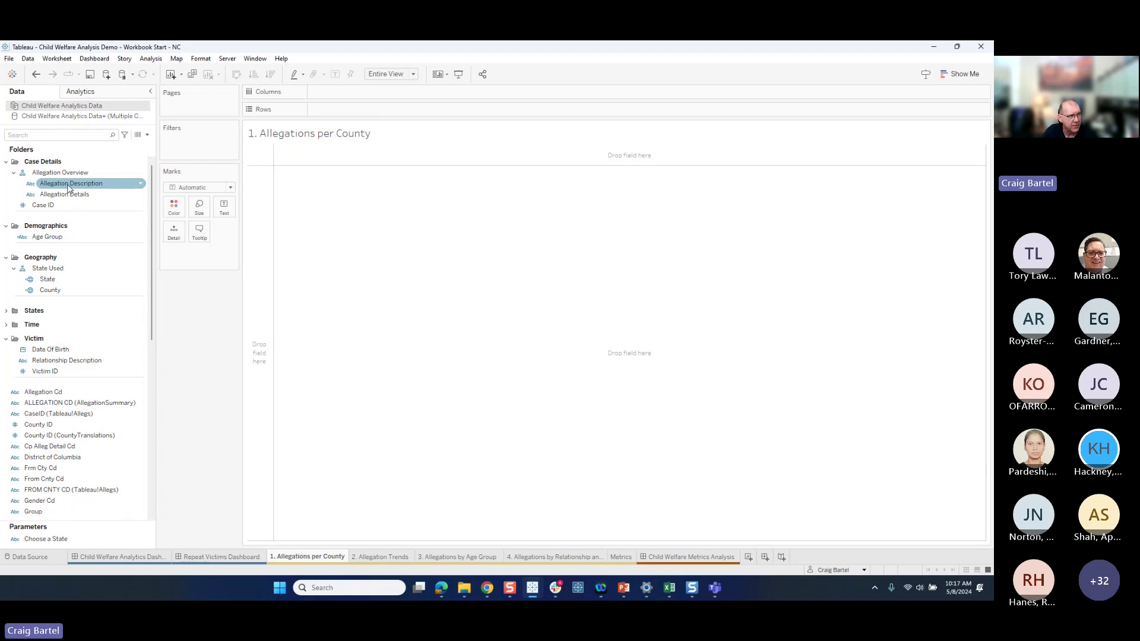
- Look over the dimensions and measures in the field list and expand the Time folder
{"action": "left_click_drag", "start_coordinate": [155, 286], "coordinate": [149, 473]}
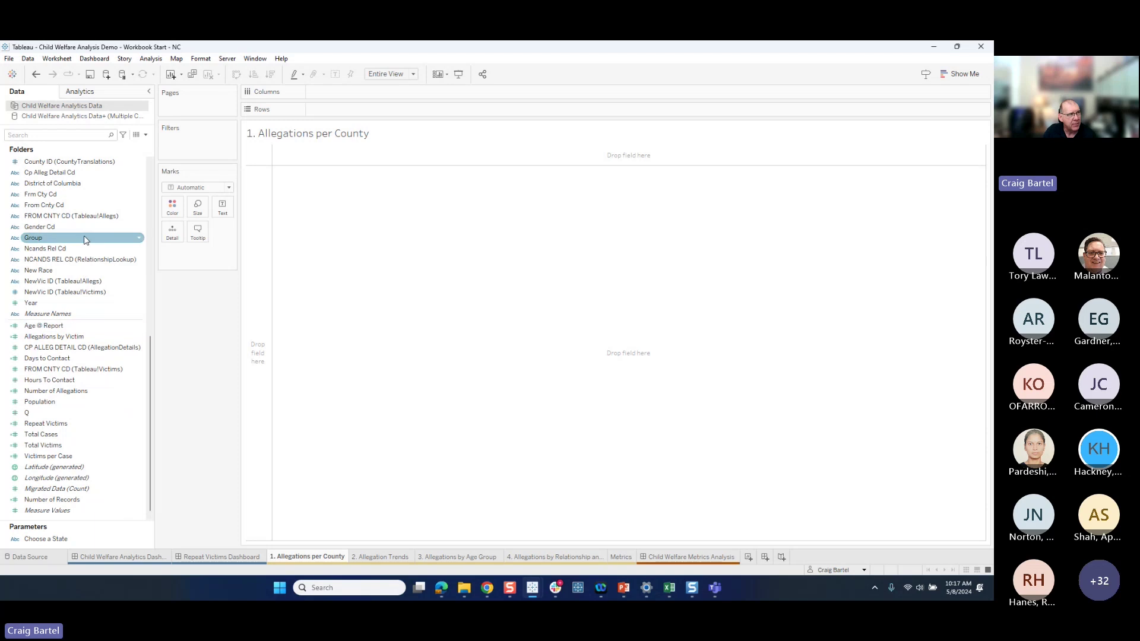
{"action": "scroll", "coordinate": [91, 234], "scroll_direction": "up", "scroll_amount": 3}
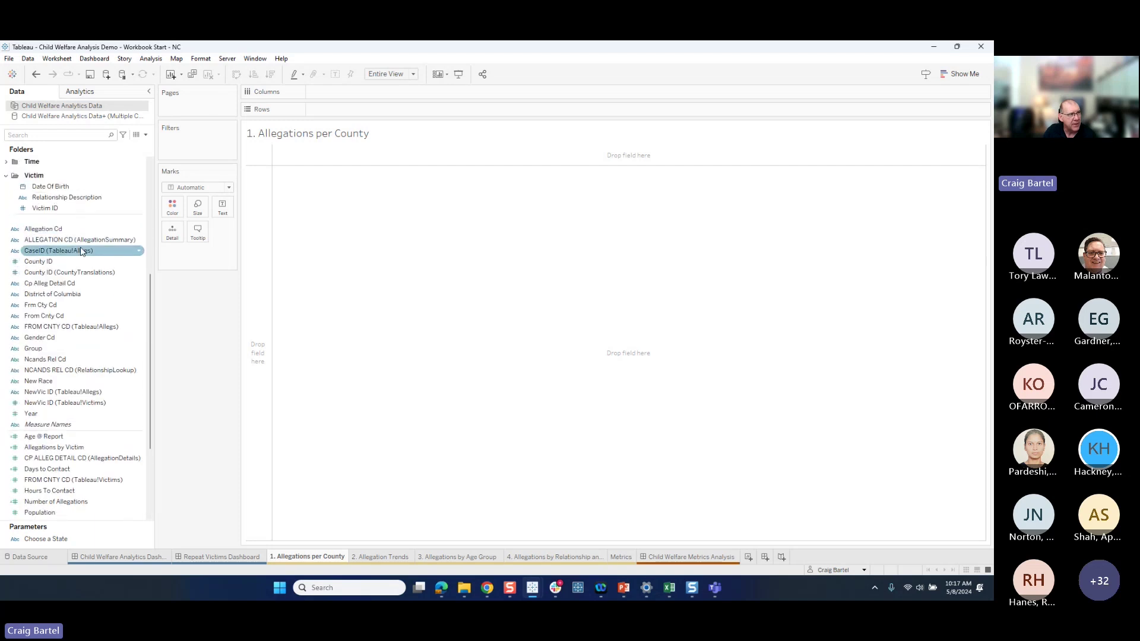
{"action": "scroll", "coordinate": [57, 248], "scroll_direction": "up", "scroll_amount": 3}
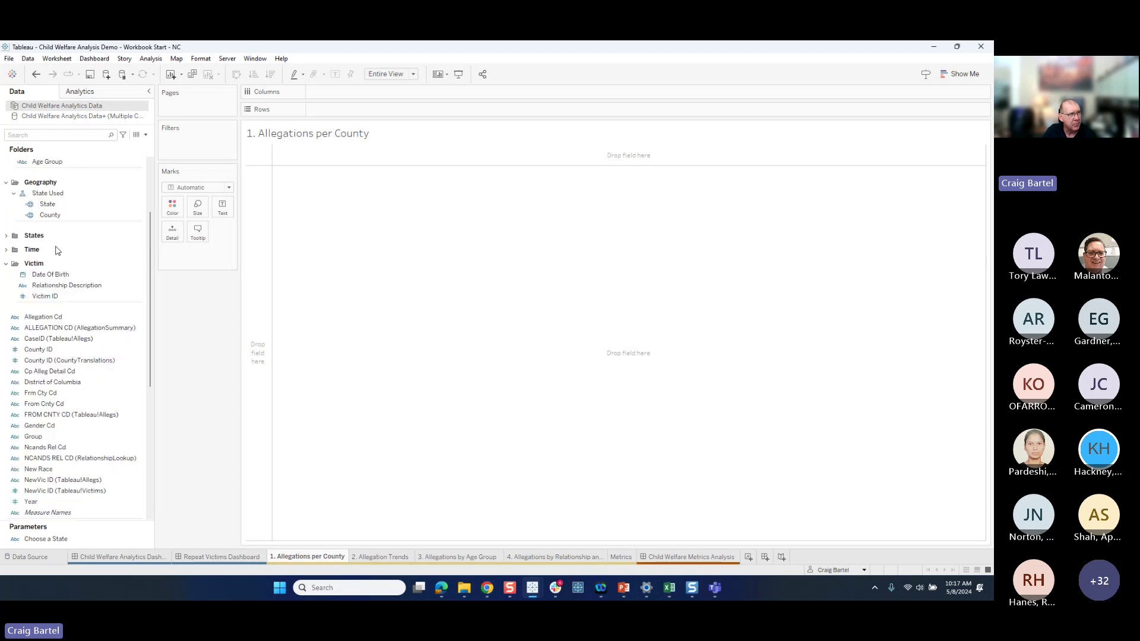
{"action": "left_click", "coordinate": [7, 250]}
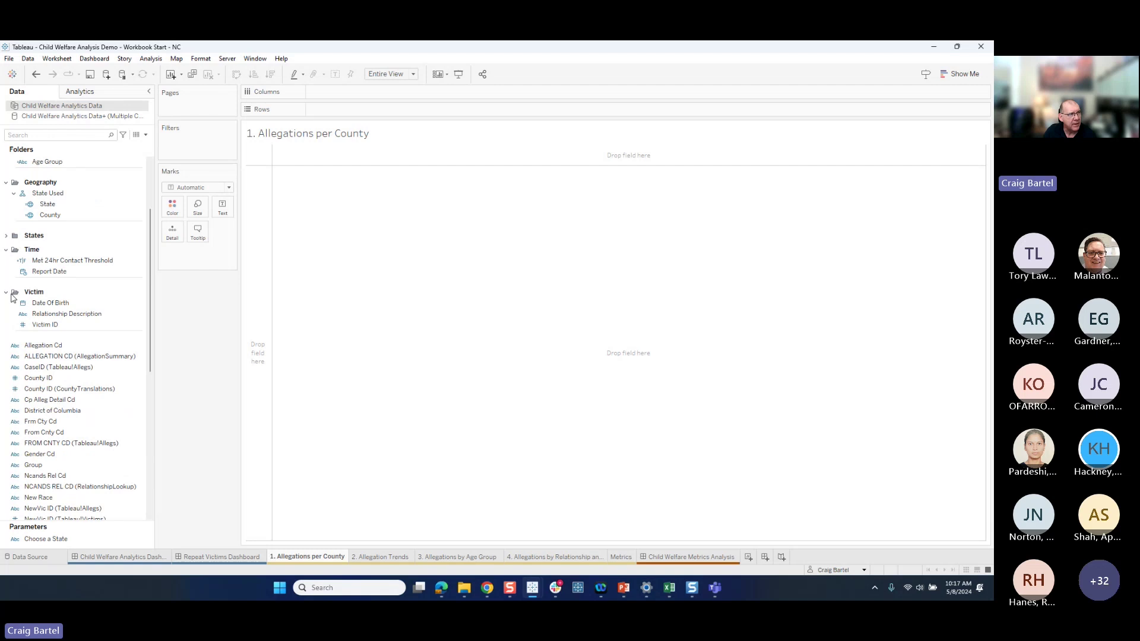
- Plot the counties on a map by adding the County field to the empty Allegations per County view
{"action": "left_click", "coordinate": [62, 315]}
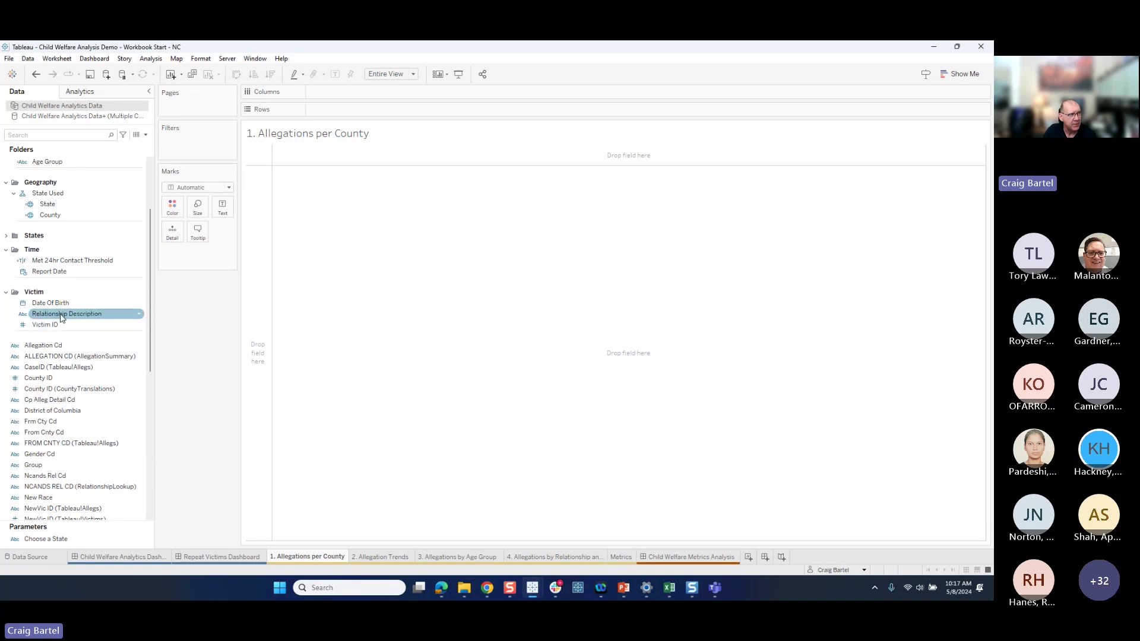
{"action": "scroll", "coordinate": [151, 250], "scroll_direction": "up", "scroll_amount": 2}
{"action": "left_click", "coordinate": [60, 204]}
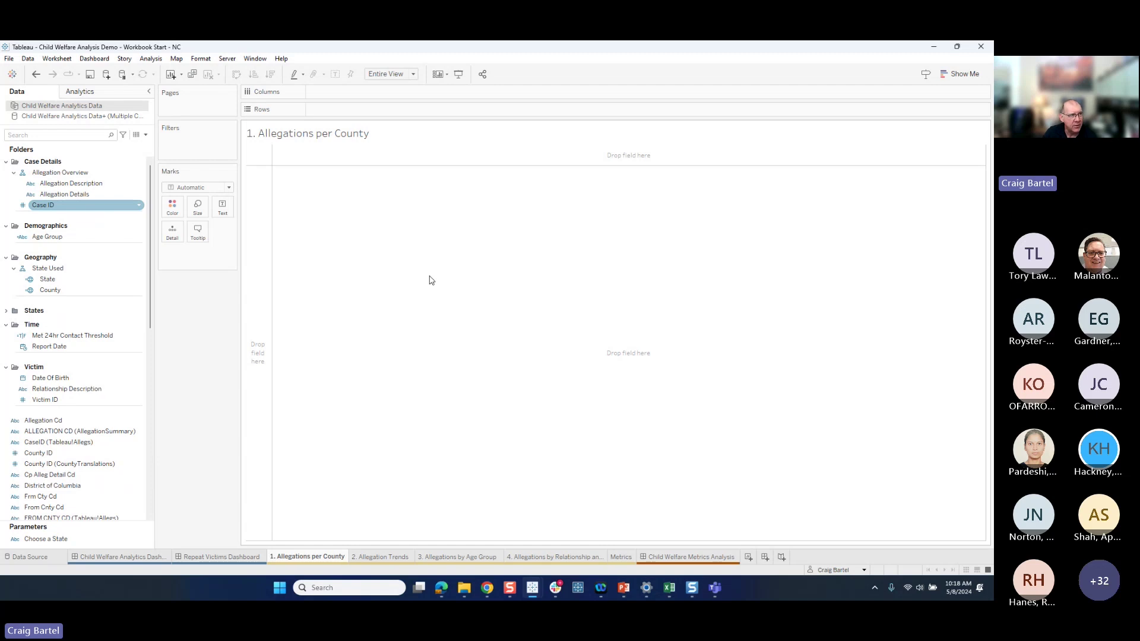
{"action": "left_click", "coordinate": [149, 336]}
{"action": "left_click", "coordinate": [100, 290]}
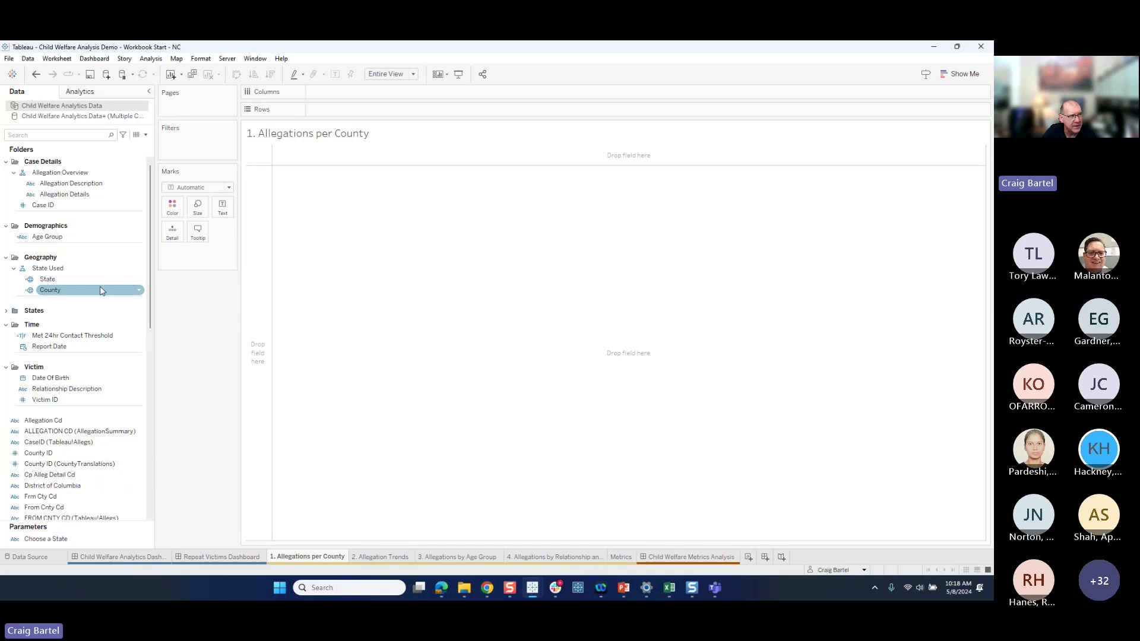
{"action": "left_click_drag", "start_coordinate": [67, 289], "coordinate": [402, 288]}
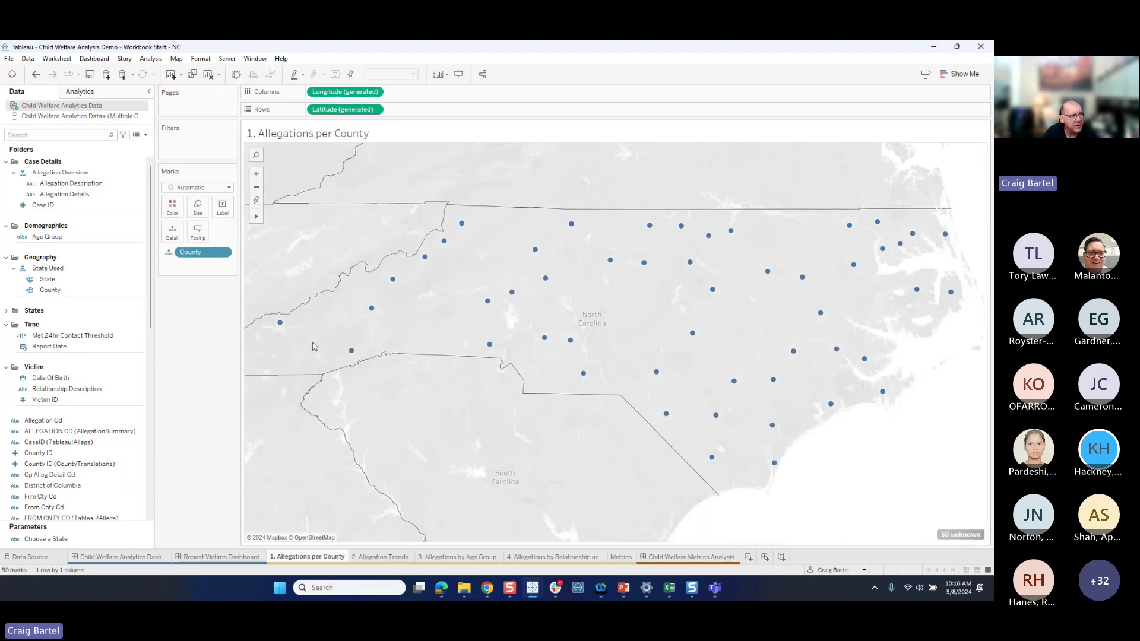
- Add the State field to the map's detail and check the state and county details of individual marks
{"action": "left_click", "coordinate": [86, 280]}
{"action": "left_click_drag", "start_coordinate": [86, 279], "coordinate": [174, 238]}
{"action": "mouse_move", "coordinate": [594, 300]}
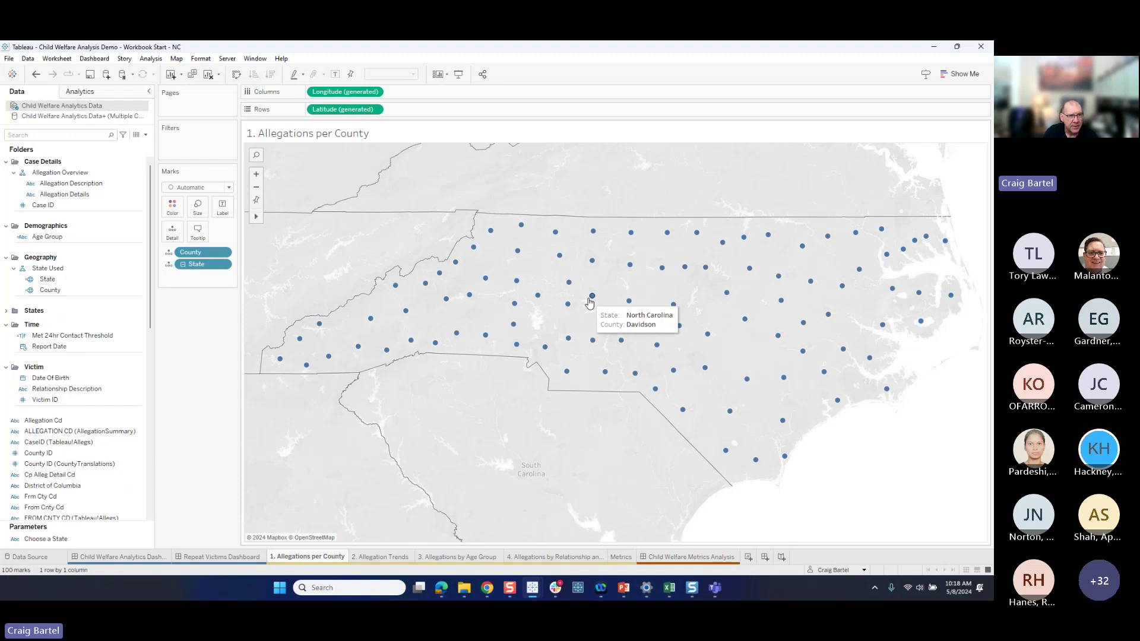
{"action": "mouse_move", "coordinate": [592, 264]}
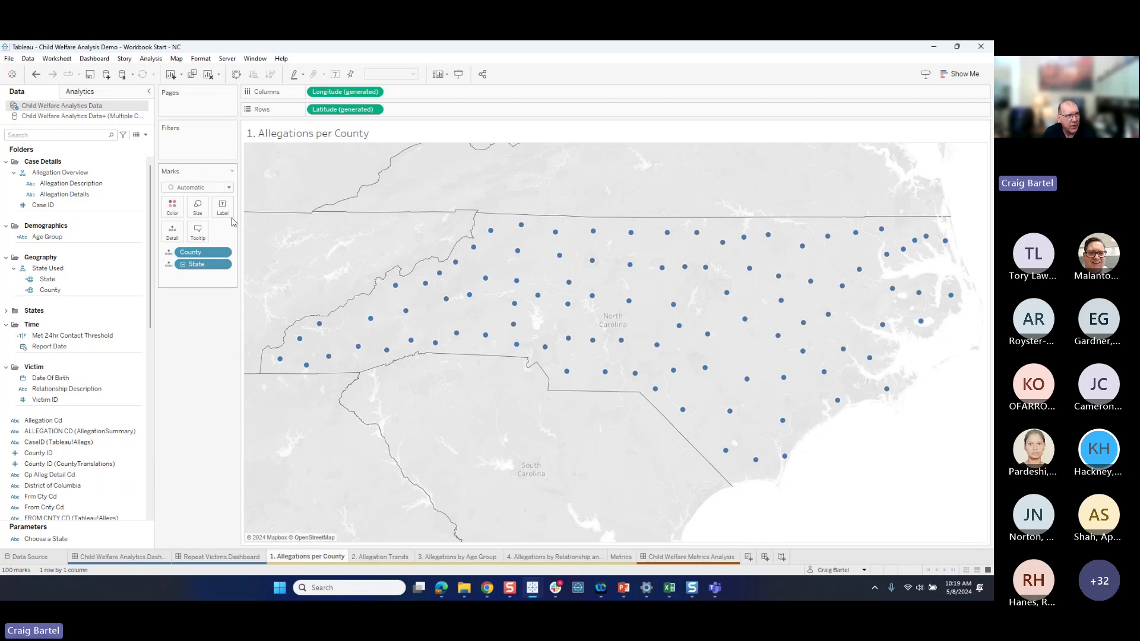
- Widen the Marks card slightly and look through the available mark types
{"action": "left_click_drag", "start_coordinate": [241, 224], "coordinate": [257, 225]}
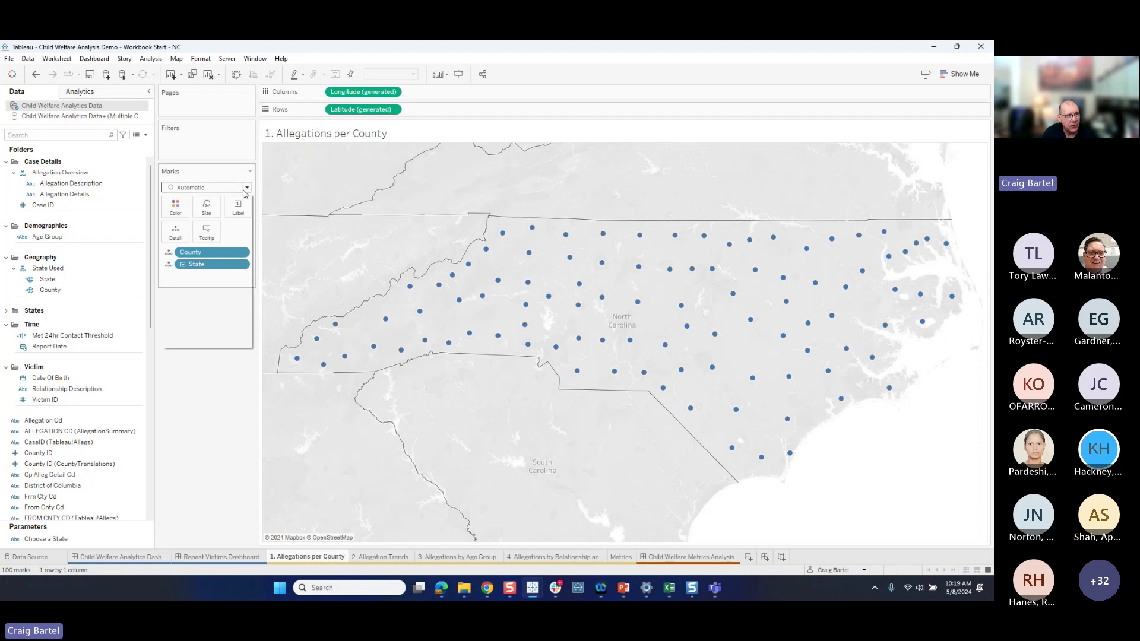
{"action": "left_click", "coordinate": [245, 188]}
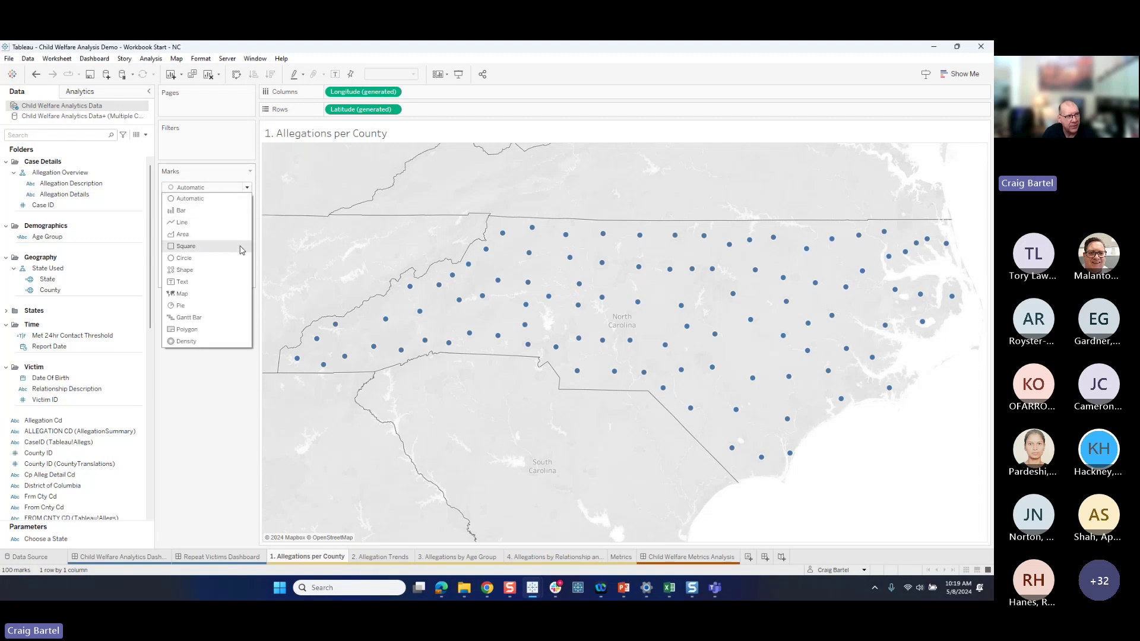
{"action": "left_click", "coordinate": [232, 166]}
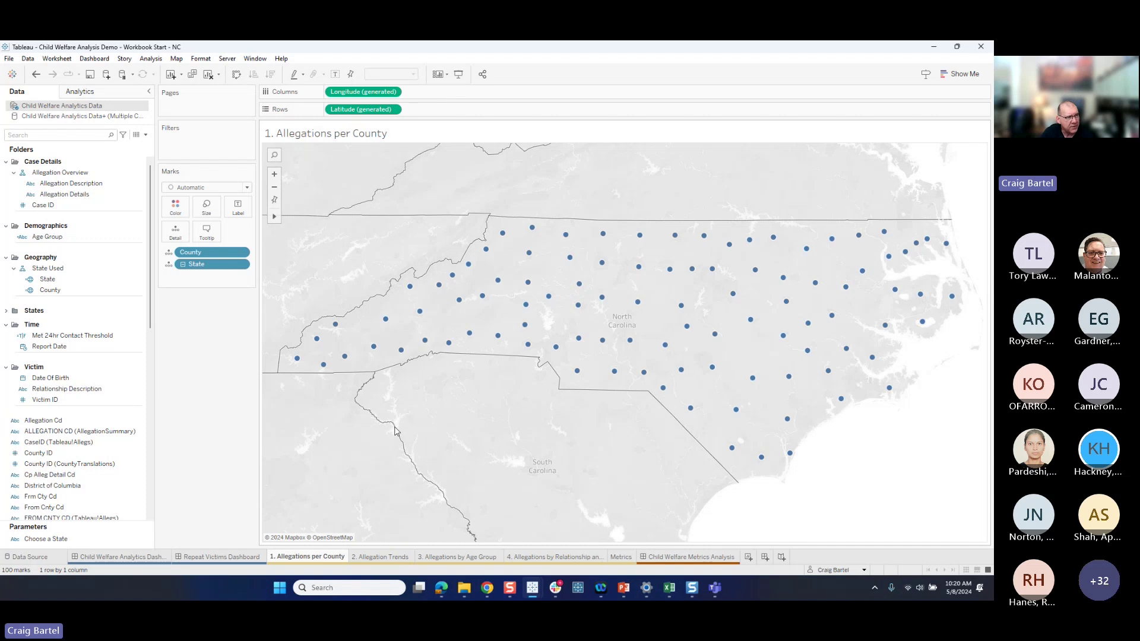
- Color the counties on the map by Number of Allegations and inspect the values of individual counties
{"action": "scroll", "coordinate": [109, 488], "scroll_direction": "down", "scroll_amount": 2}
{"action": "scroll", "coordinate": [108, 488], "scroll_direction": "down", "scroll_amount": 3}
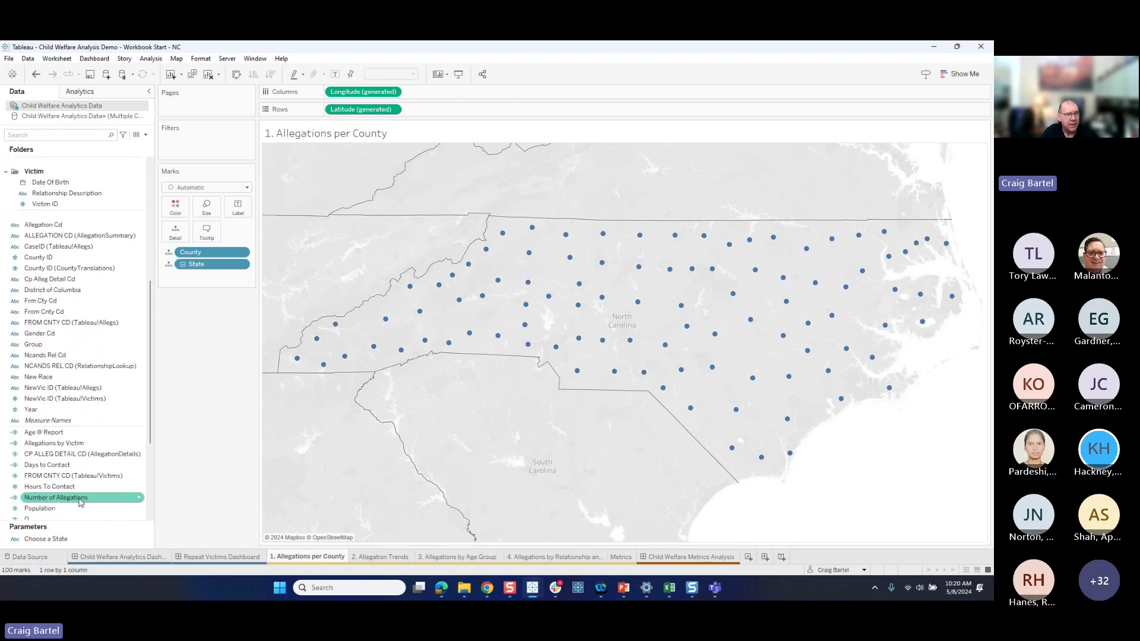
{"action": "mouse_move", "coordinate": [641, 271]}
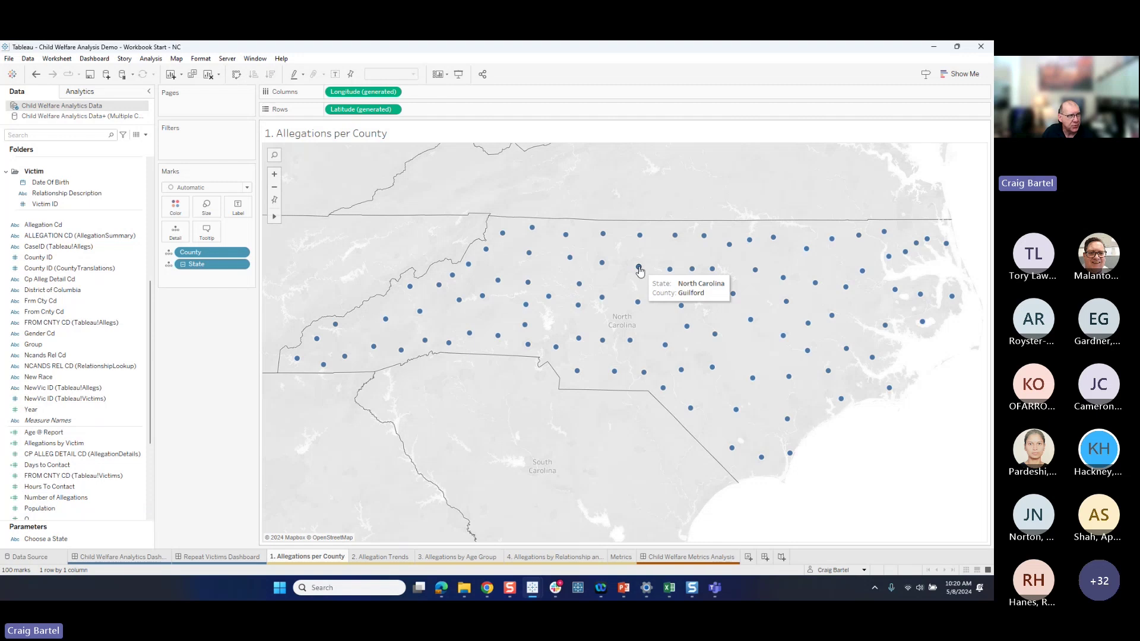
{"action": "left_click", "coordinate": [89, 500]}
{"action": "left_click_drag", "start_coordinate": [89, 500], "coordinate": [176, 213]}
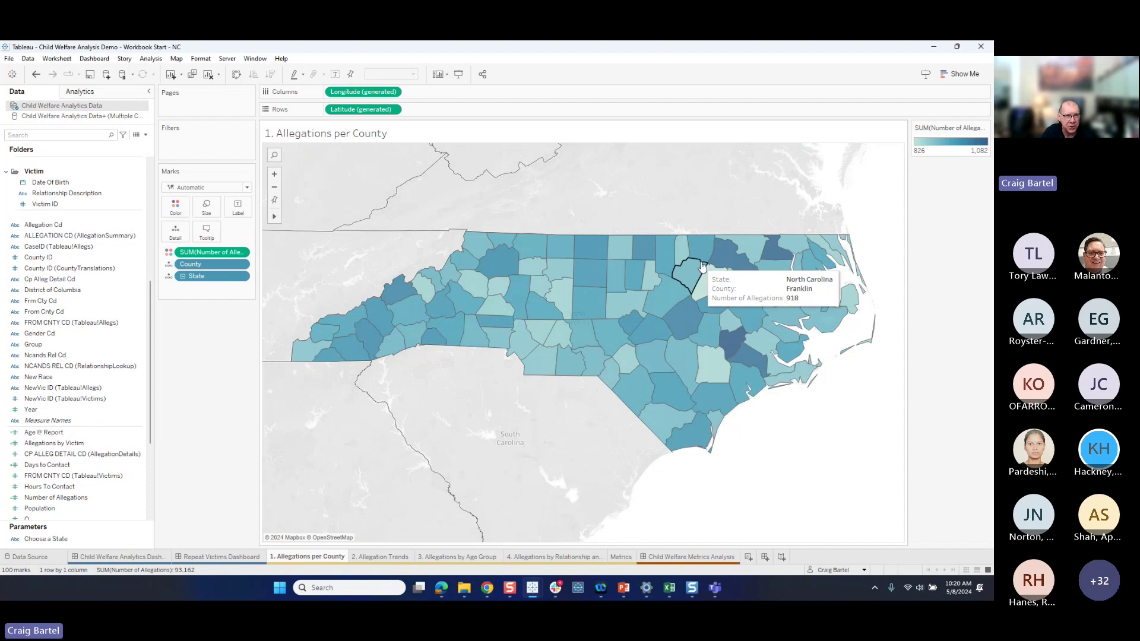
{"action": "mouse_move", "coordinate": [732, 261]}
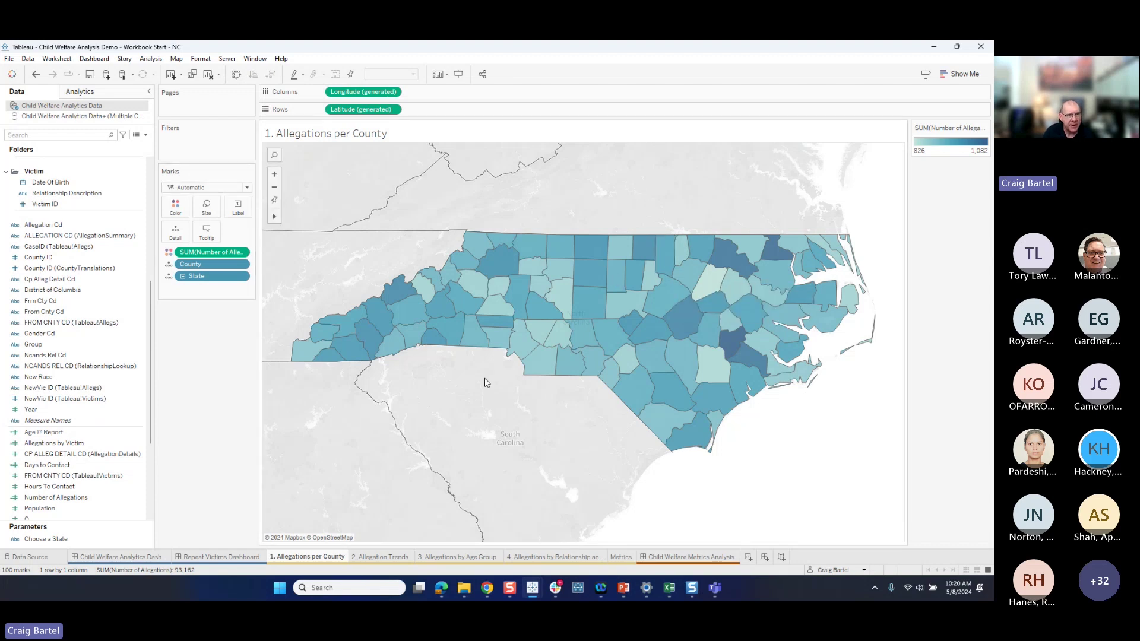
- Set the background map to Streets
{"action": "left_click", "coordinate": [183, 62]}
{"action": "mouse_move", "coordinate": [184, 72]}
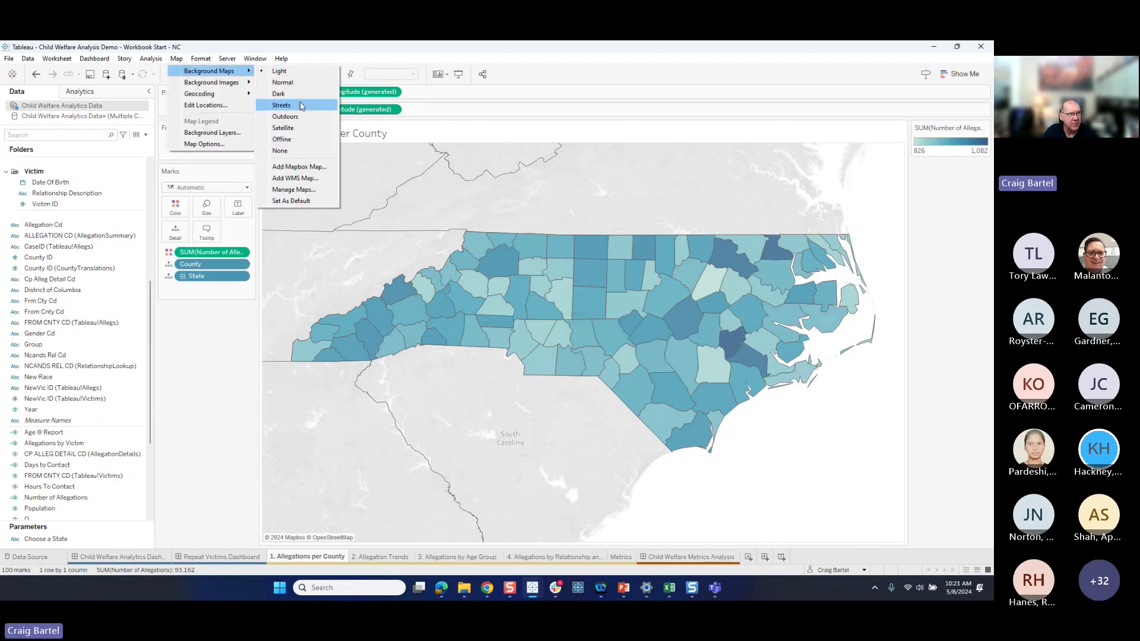
{"action": "left_click", "coordinate": [300, 105]}
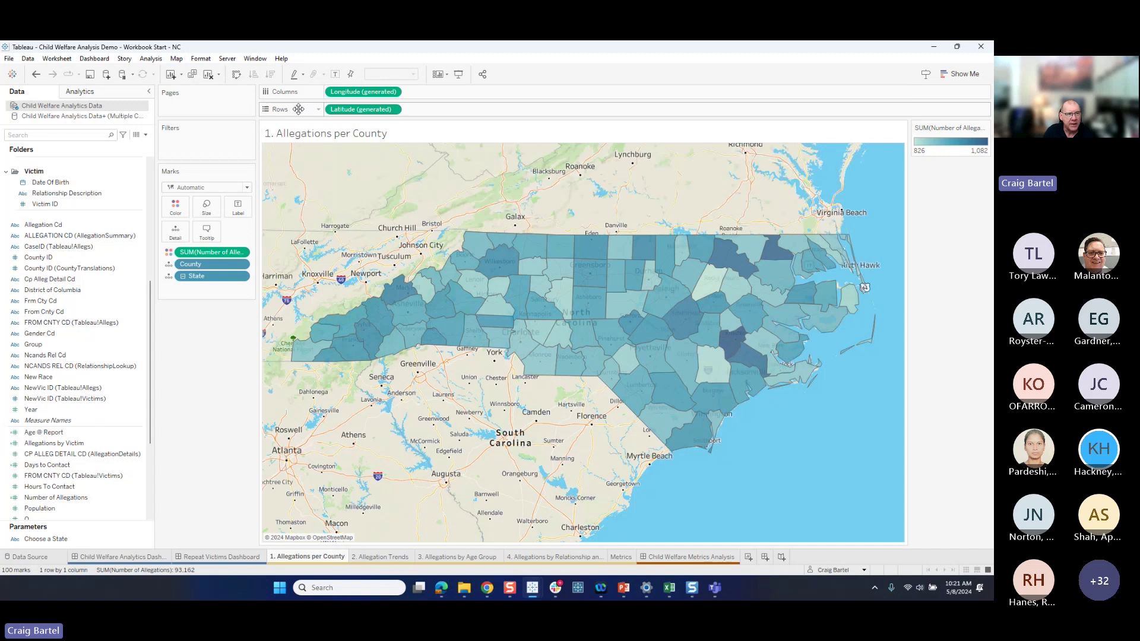
{"action": "mouse_move", "coordinate": [670, 323]}
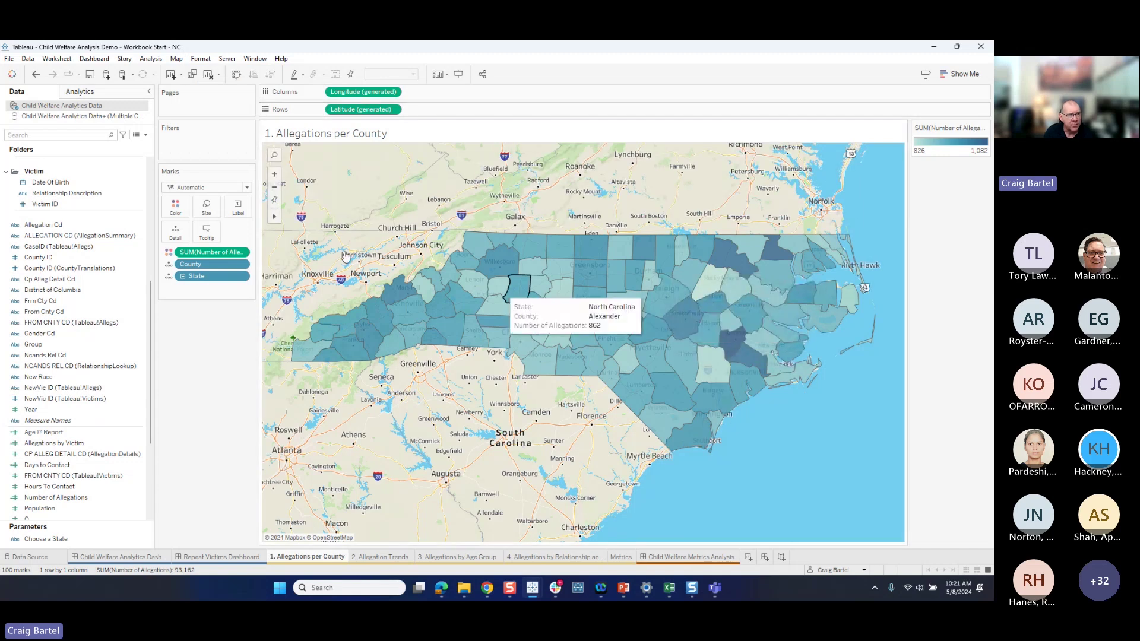
- Lower the opacity of the county colors to 37%
{"action": "left_click", "coordinate": [175, 208]}
{"action": "left_click_drag", "start_coordinate": [208, 264], "coordinate": [196, 271]}
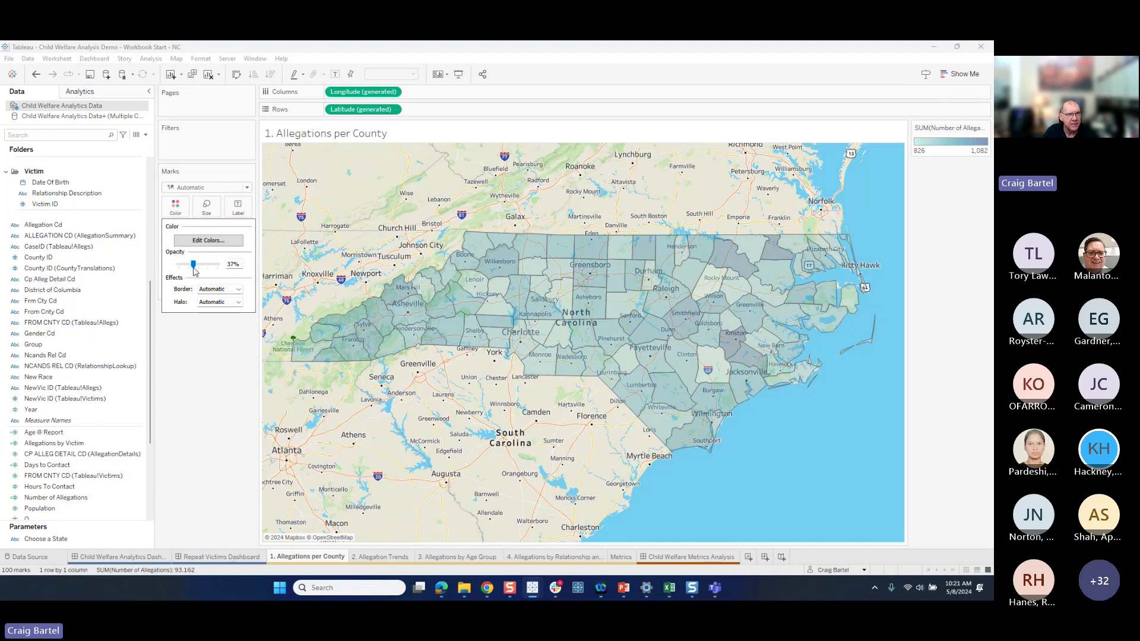
{"action": "left_click", "coordinate": [672, 299]}
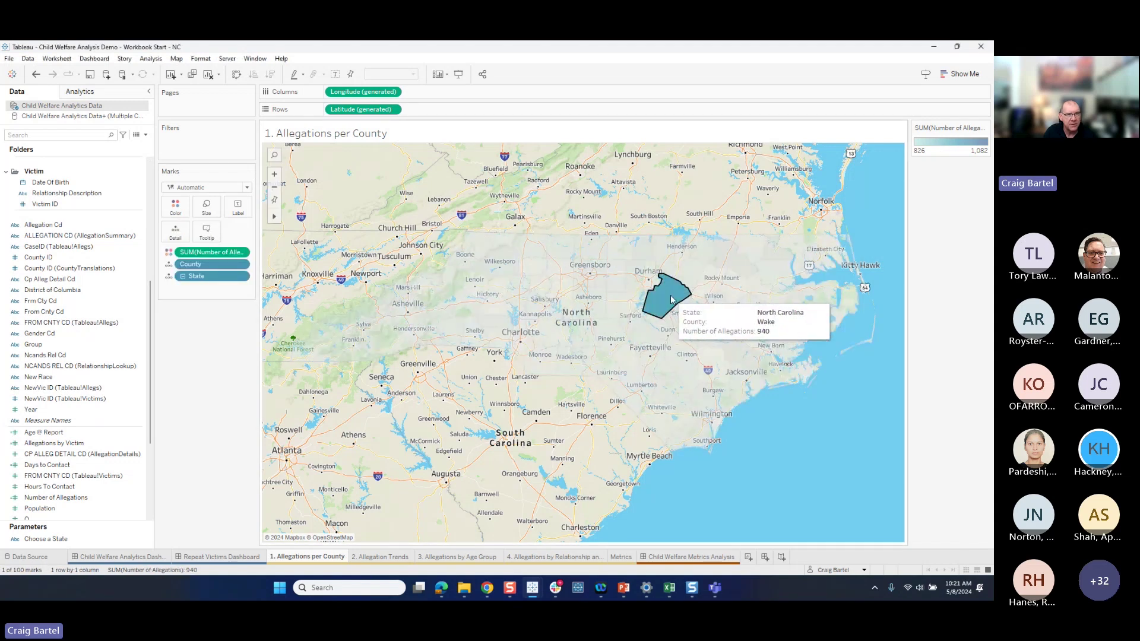
- Zoom the map in on Wake County and examine the street detail around Raleigh
{"action": "scroll", "coordinate": [580, 338], "scroll_direction": "up", "scroll_amount": 5}
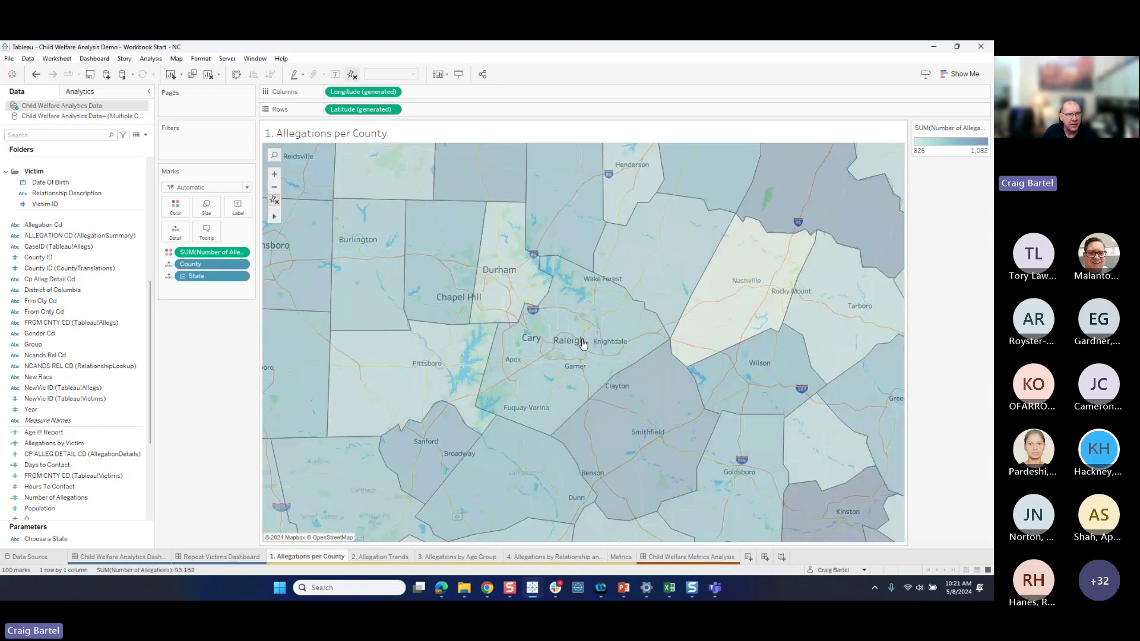
{"action": "left_click", "coordinate": [582, 343]}
{"action": "scroll", "coordinate": [582, 339], "scroll_direction": "up", "scroll_amount": 5}
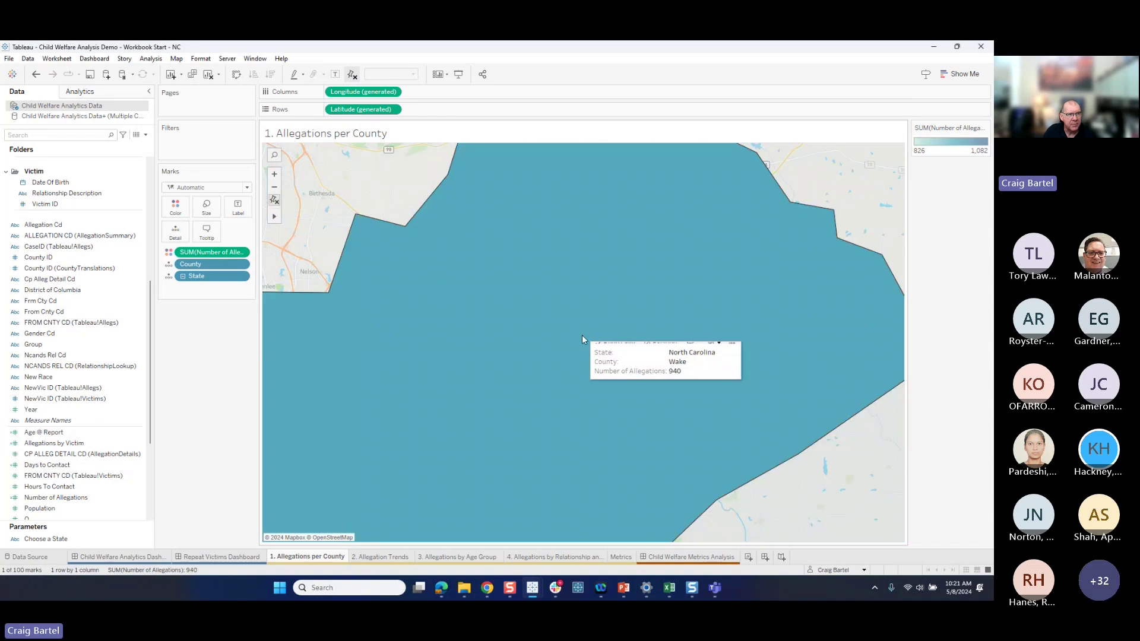
{"action": "scroll", "coordinate": [582, 339], "scroll_direction": "up", "scroll_amount": 2}
{"action": "left_click", "coordinate": [583, 341]}
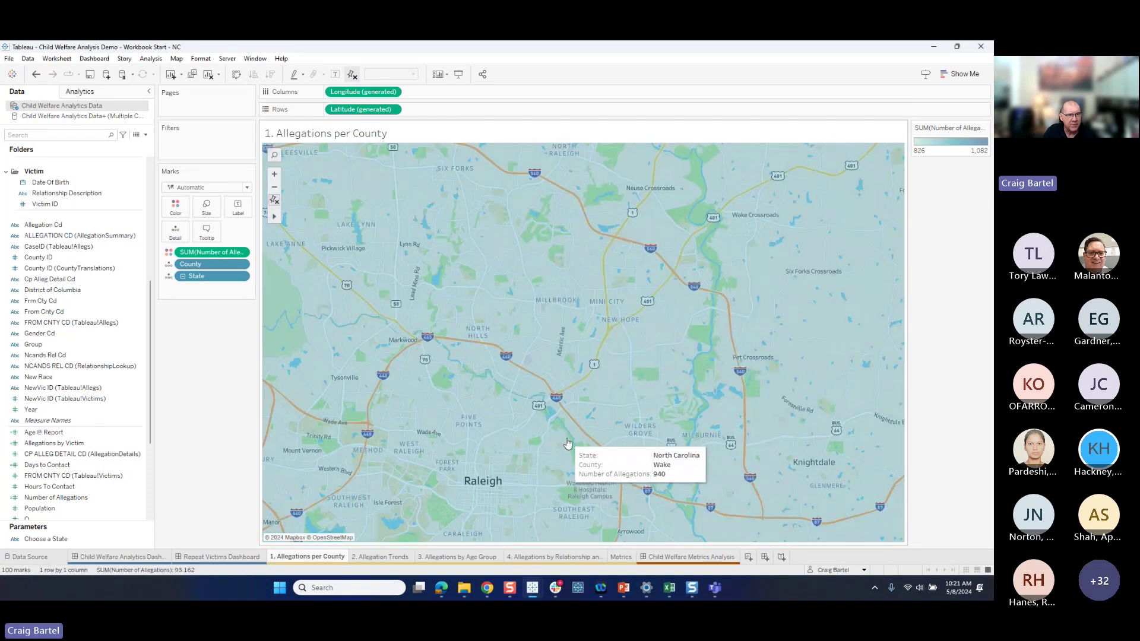
- Set the background map to Satellite and examine the aerial imagery of Raleigh up close
{"action": "left_click", "coordinate": [177, 59]}
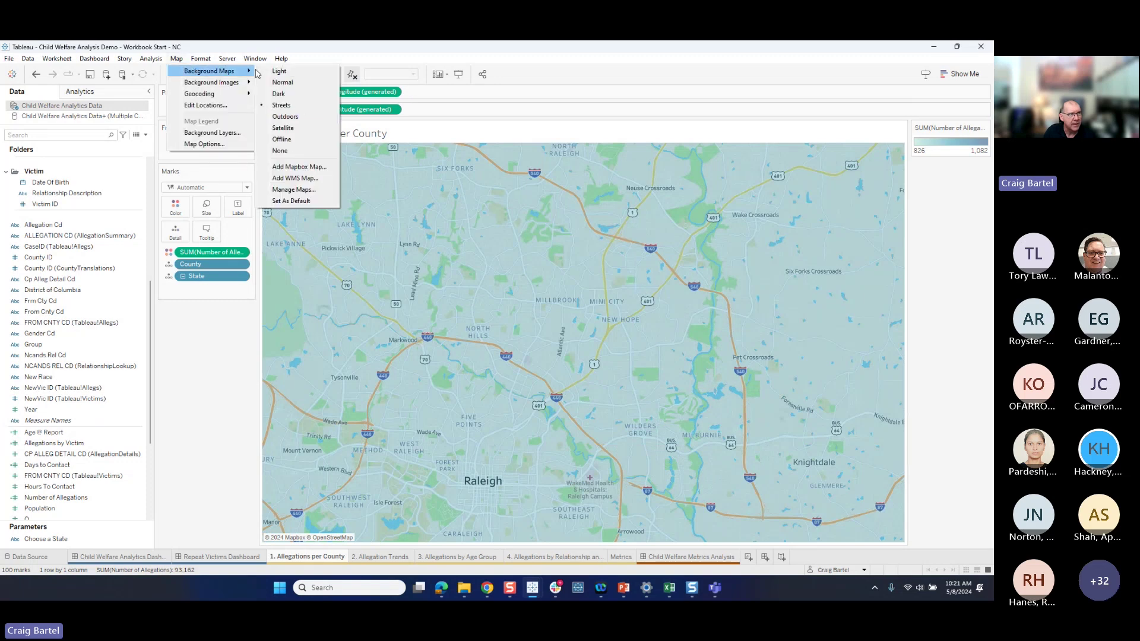
{"action": "left_click", "coordinate": [302, 128]}
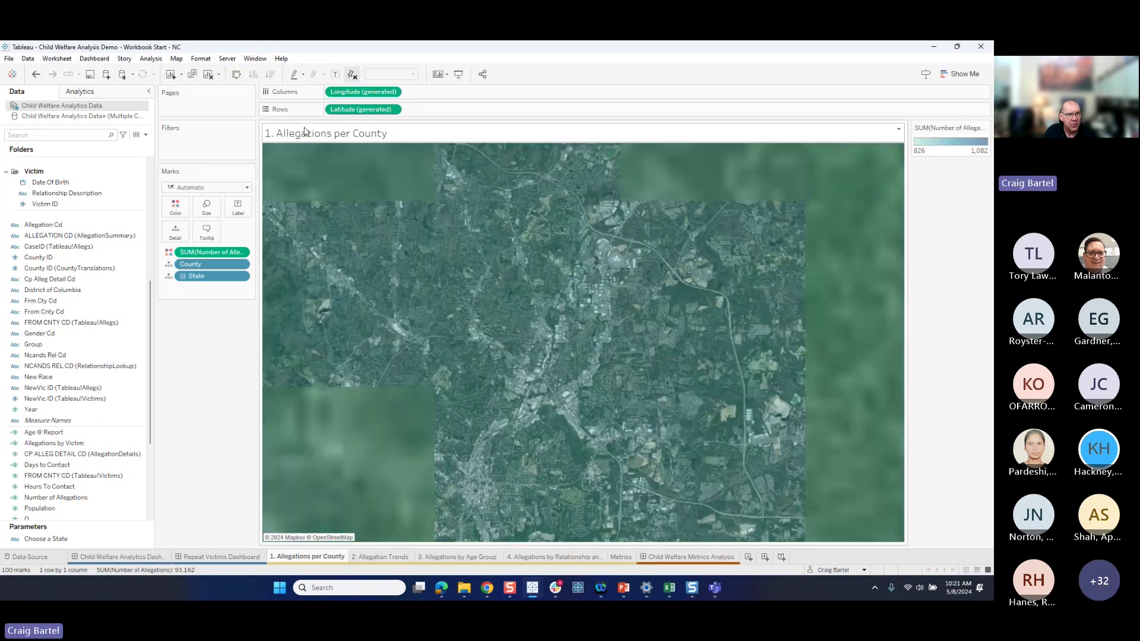
{"action": "left_click", "coordinate": [583, 341]}
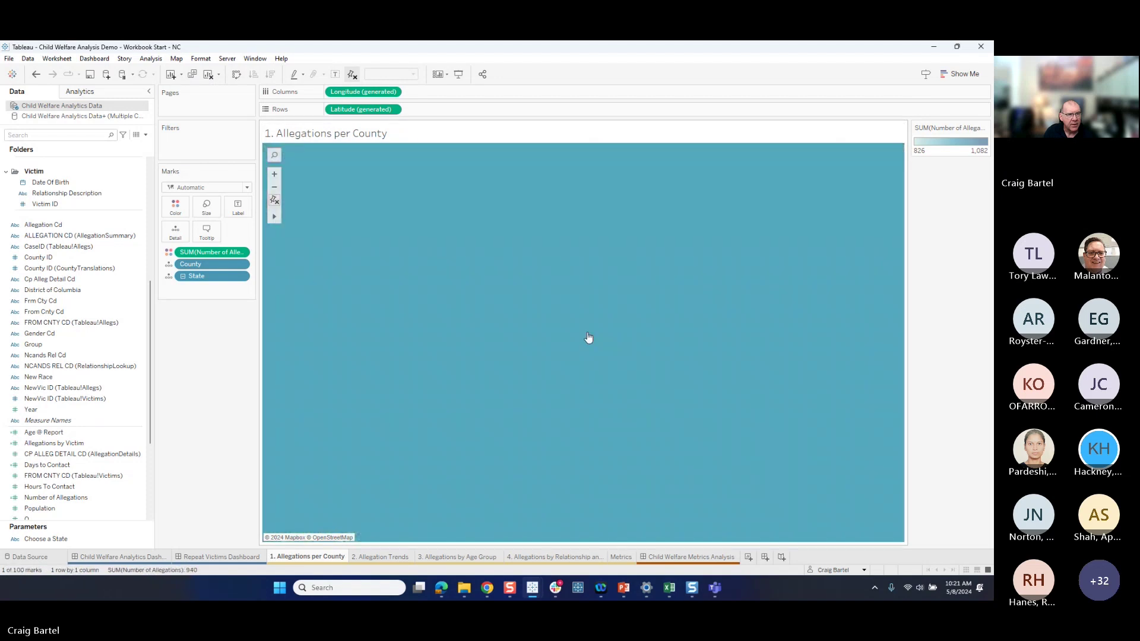
{"action": "left_click", "coordinate": [588, 337]}
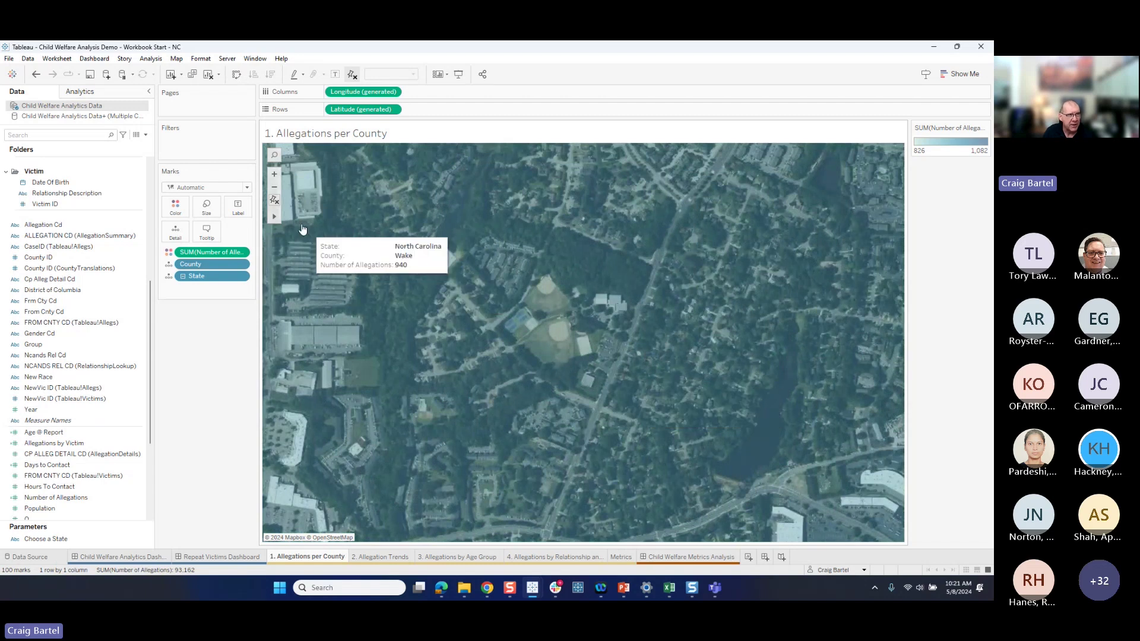
- Reset the map to show all of North Carolina and set the background map to Light
{"action": "left_click", "coordinate": [277, 201]}
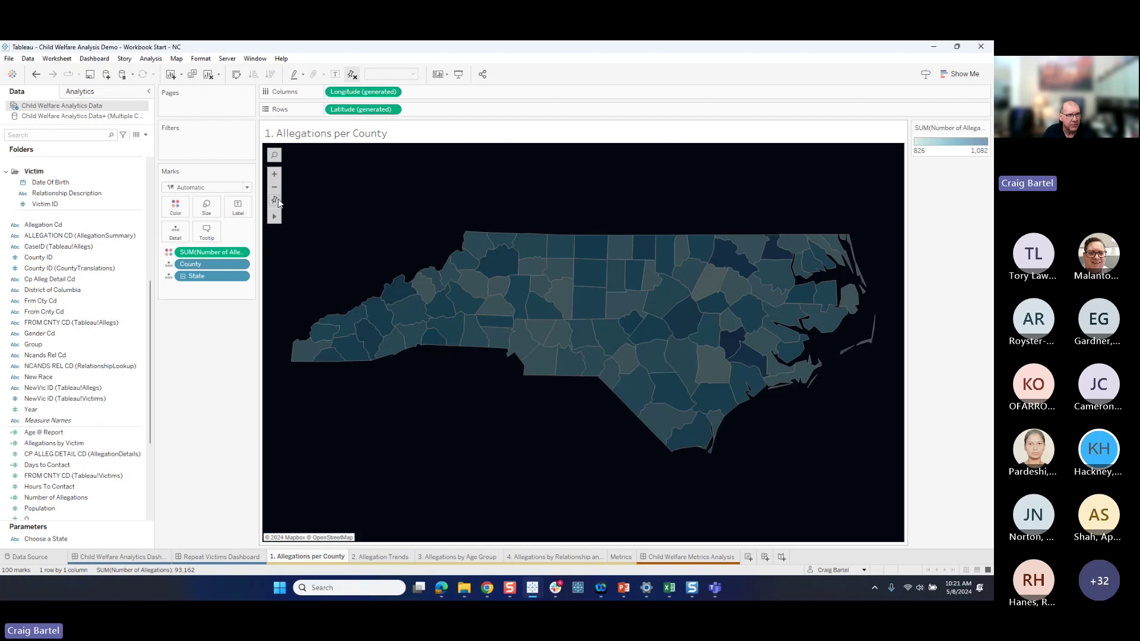
{"action": "left_click", "coordinate": [177, 58]}
{"action": "mouse_move", "coordinate": [226, 70]}
{"action": "left_click", "coordinate": [276, 71]}
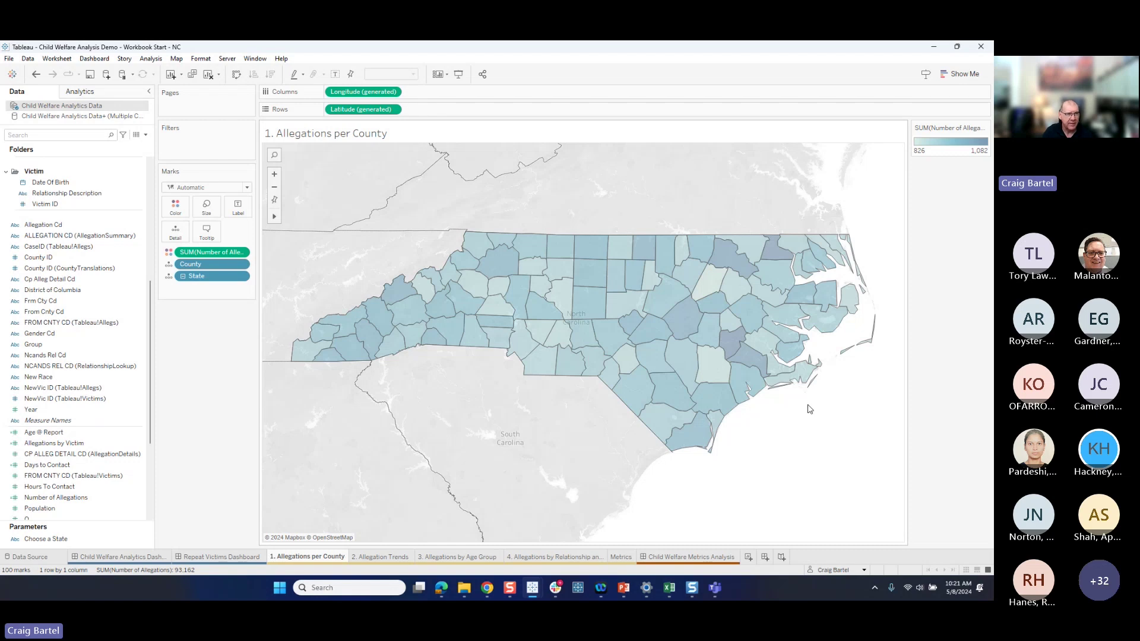
- Set the opacity of the county colors to 83%
{"action": "mouse_move", "coordinate": [697, 321]}
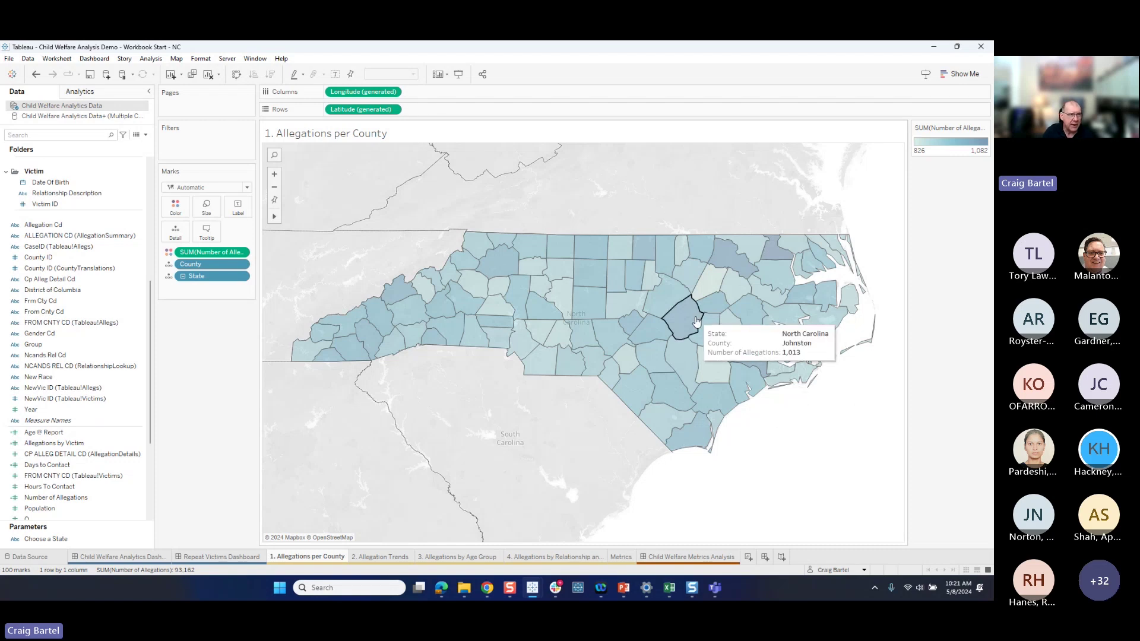
{"action": "left_click", "coordinate": [175, 206]}
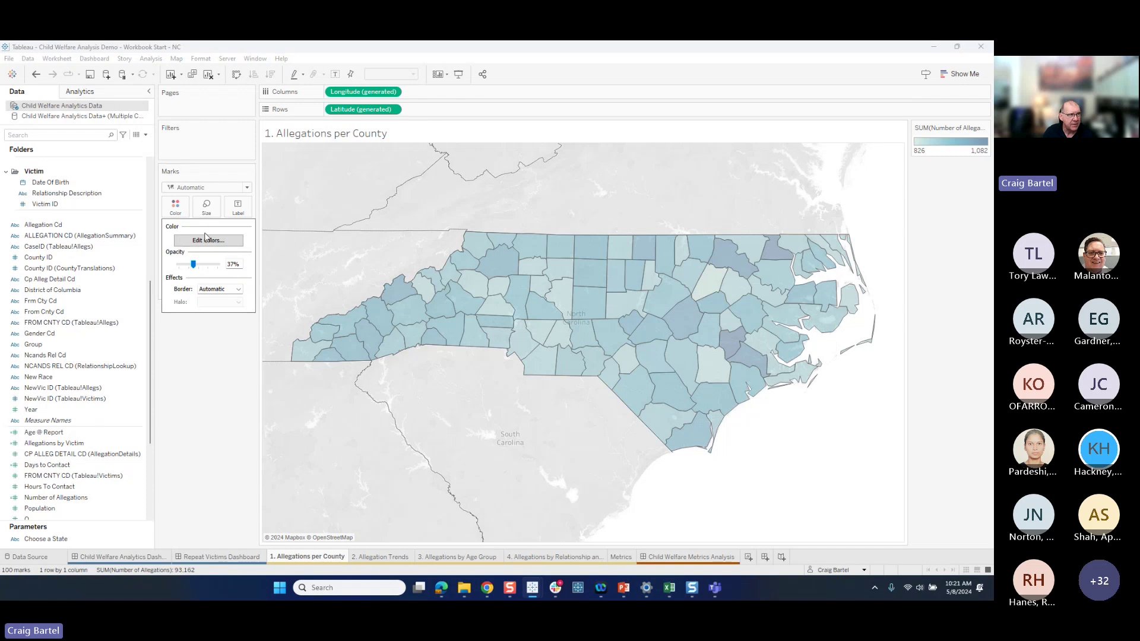
{"action": "left_click_drag", "start_coordinate": [193, 265], "coordinate": [211, 264]}
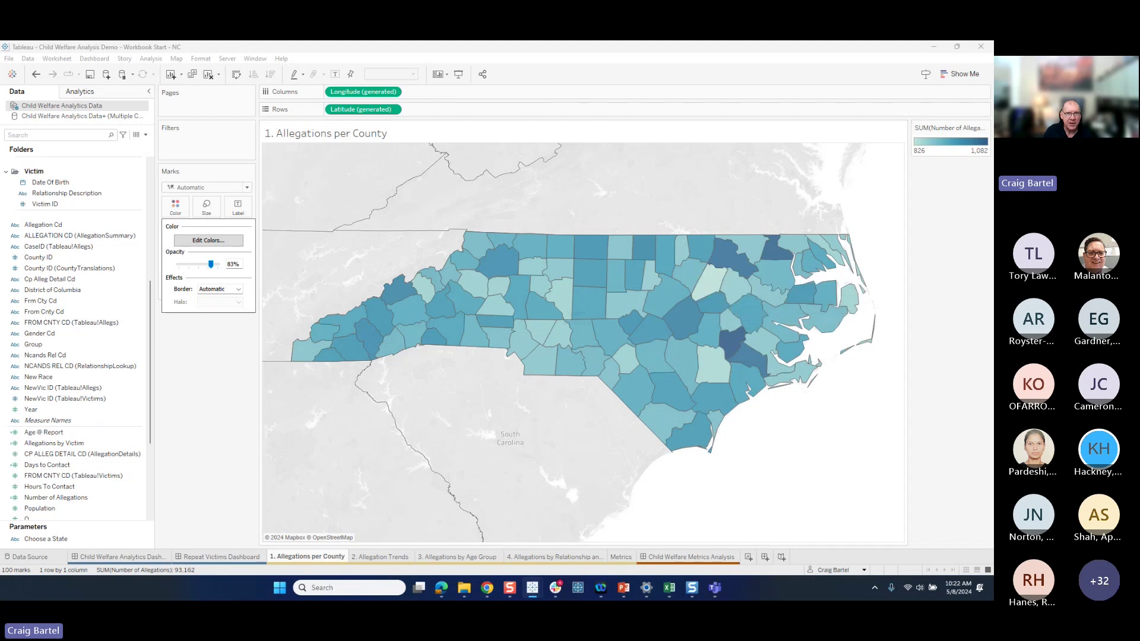
- Apply the Red-Blue Diverging palette, reversed, to Number of Allegations and inspect the darkest red county
{"action": "left_click", "coordinate": [984, 127]}
{"action": "left_click", "coordinate": [961, 138]}
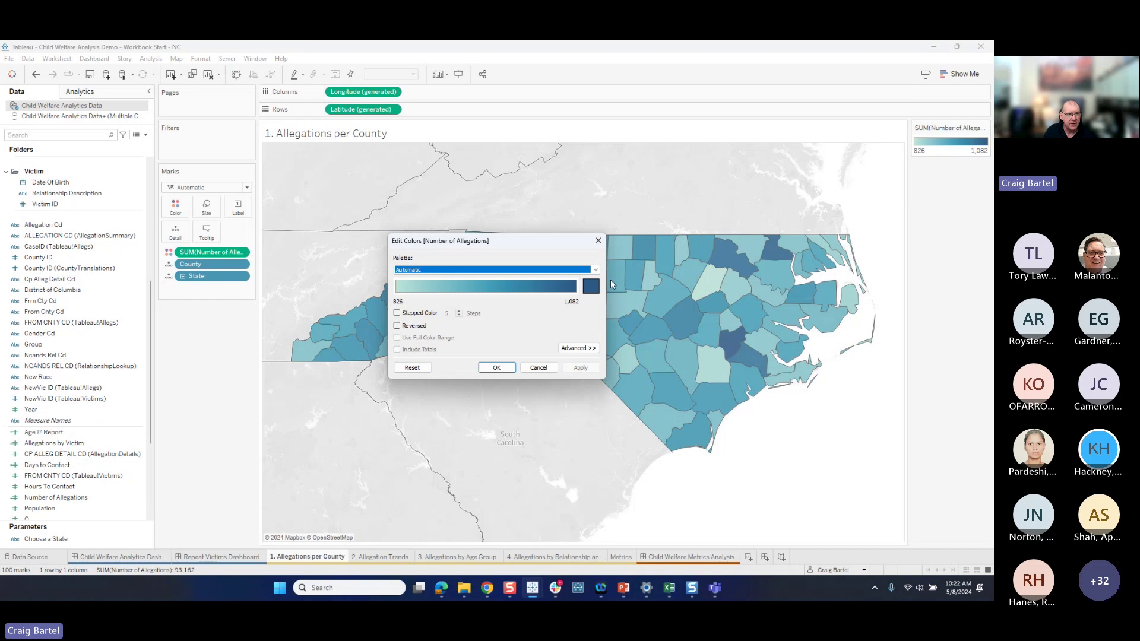
{"action": "left_click", "coordinate": [595, 269]}
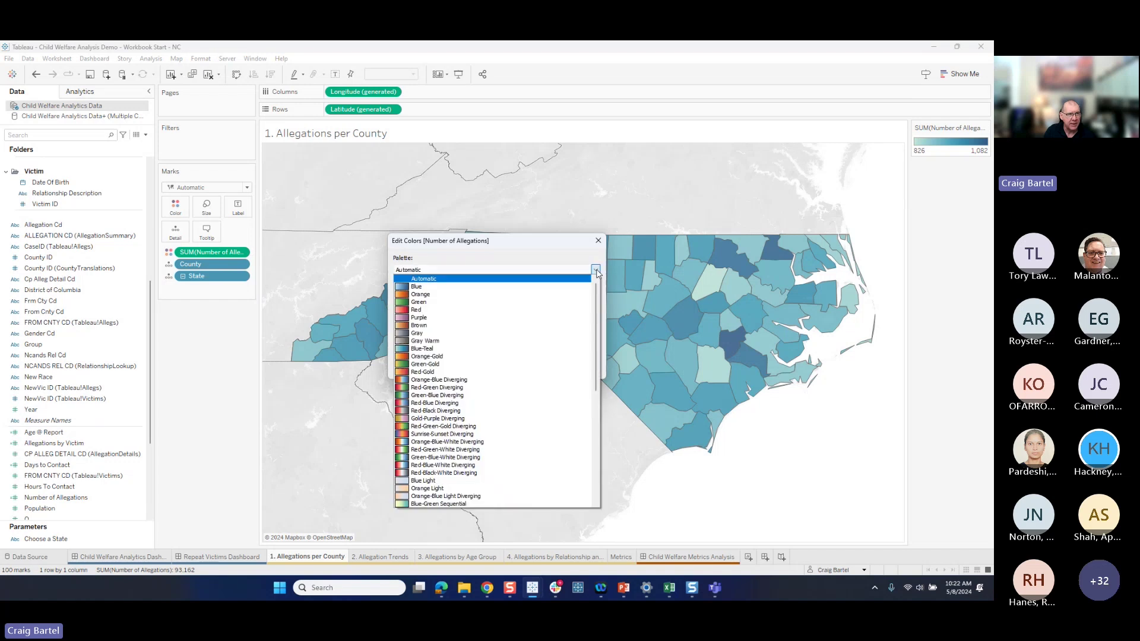
{"action": "left_click", "coordinate": [564, 403]}
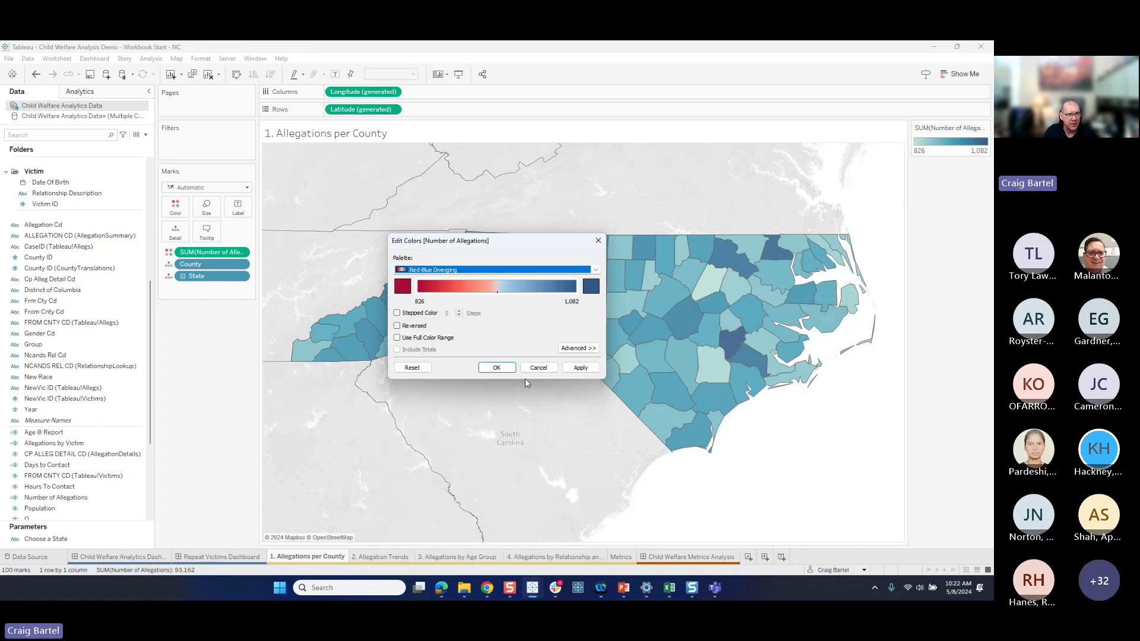
{"action": "left_click", "coordinate": [414, 325]}
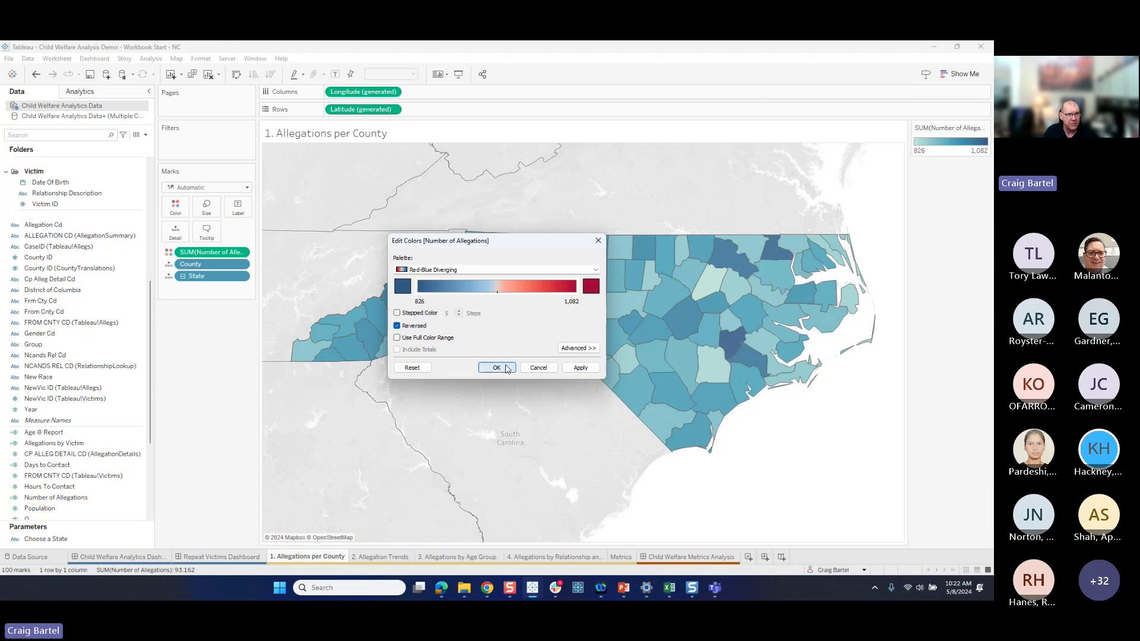
{"action": "left_click", "coordinate": [506, 367]}
{"action": "mouse_move", "coordinate": [732, 346]}
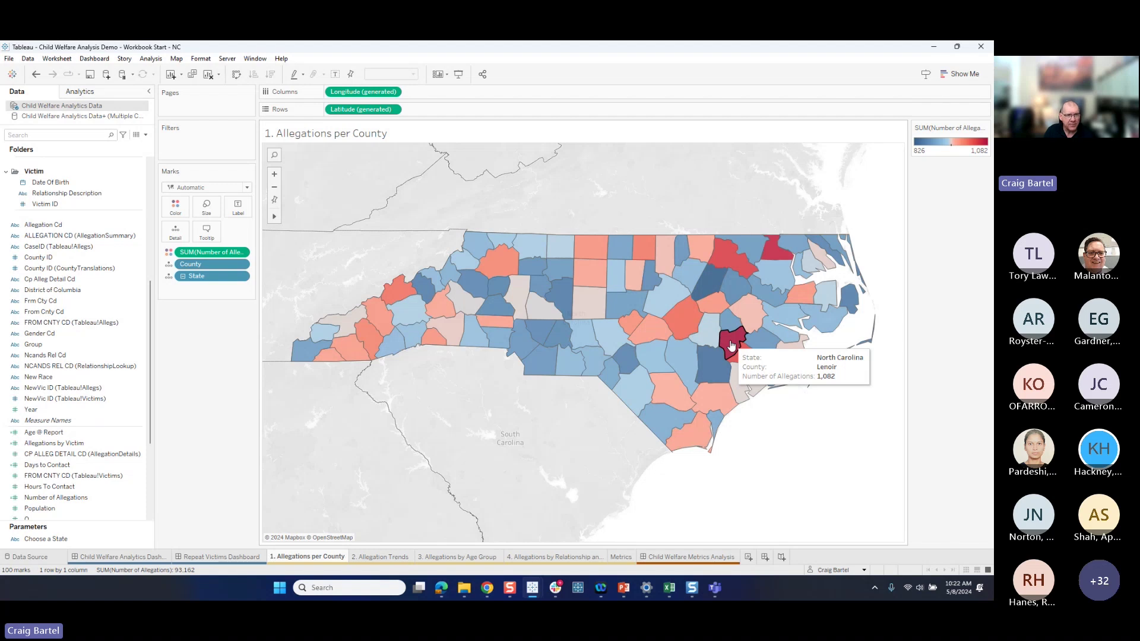
- Apply the Orange-Blue Diverging palette, reversed, to Number of Allegations on the county map
{"action": "left_click", "coordinate": [986, 129]}
{"action": "left_click", "coordinate": [938, 140]}
{"action": "left_click", "coordinate": [596, 269]}
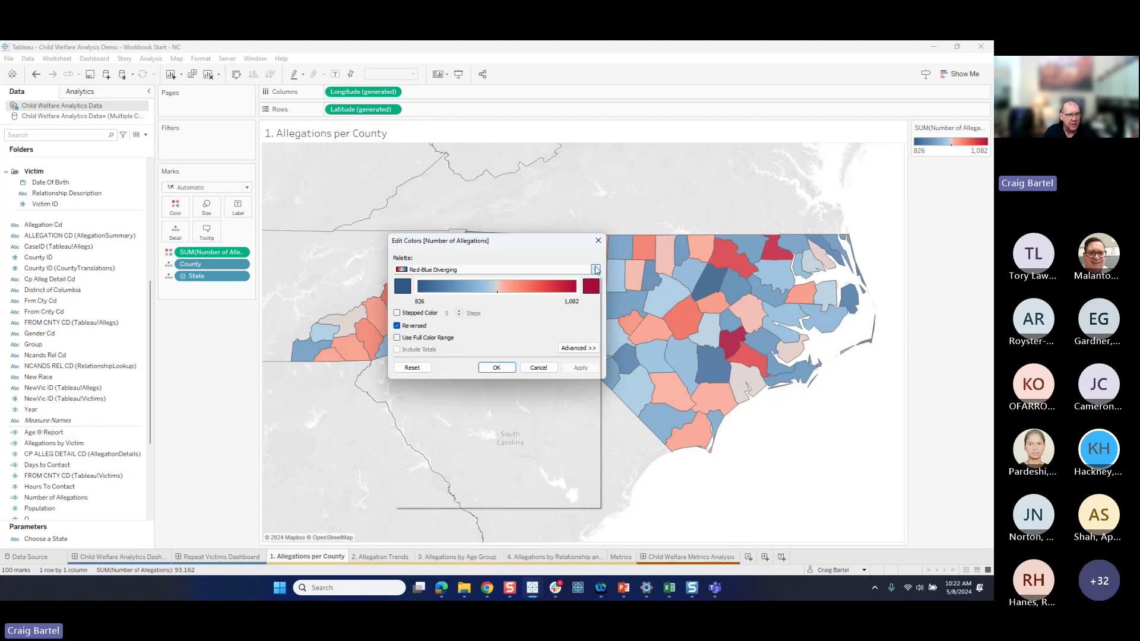
{"action": "scroll", "coordinate": [520, 375], "scroll_direction": "up", "scroll_amount": 2}
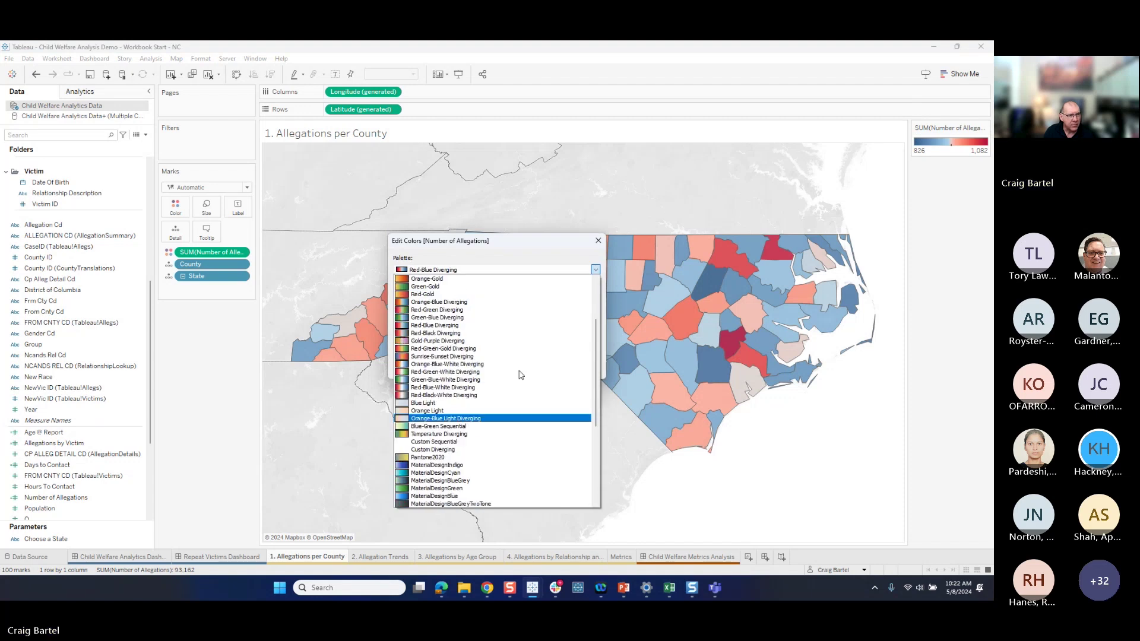
{"action": "left_click", "coordinate": [511, 300]}
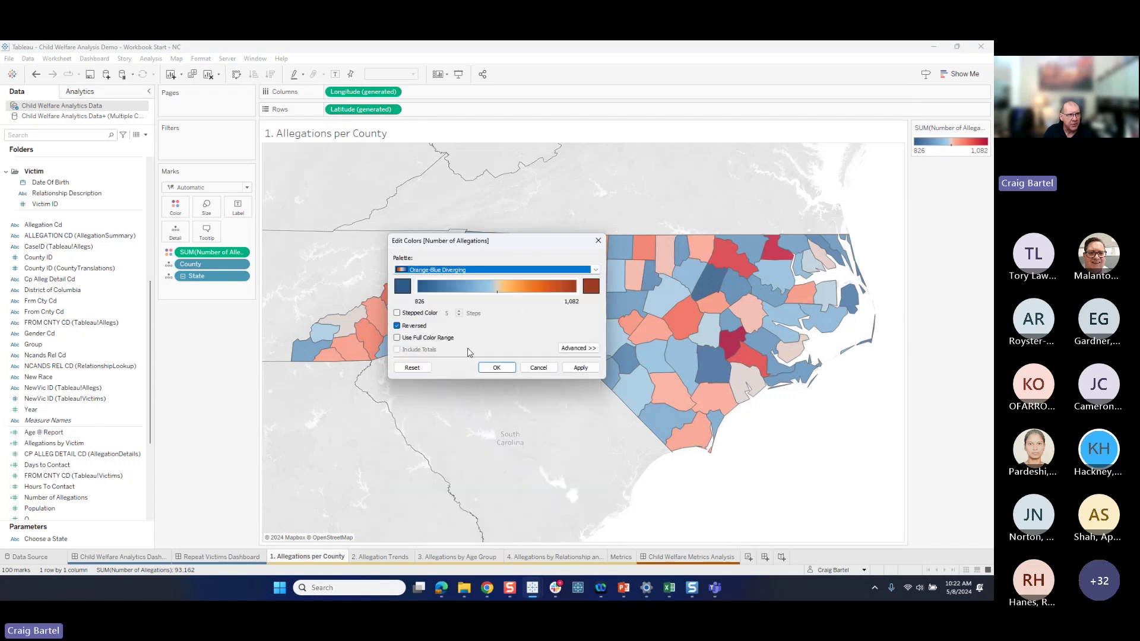
{"action": "left_click", "coordinate": [509, 369]}
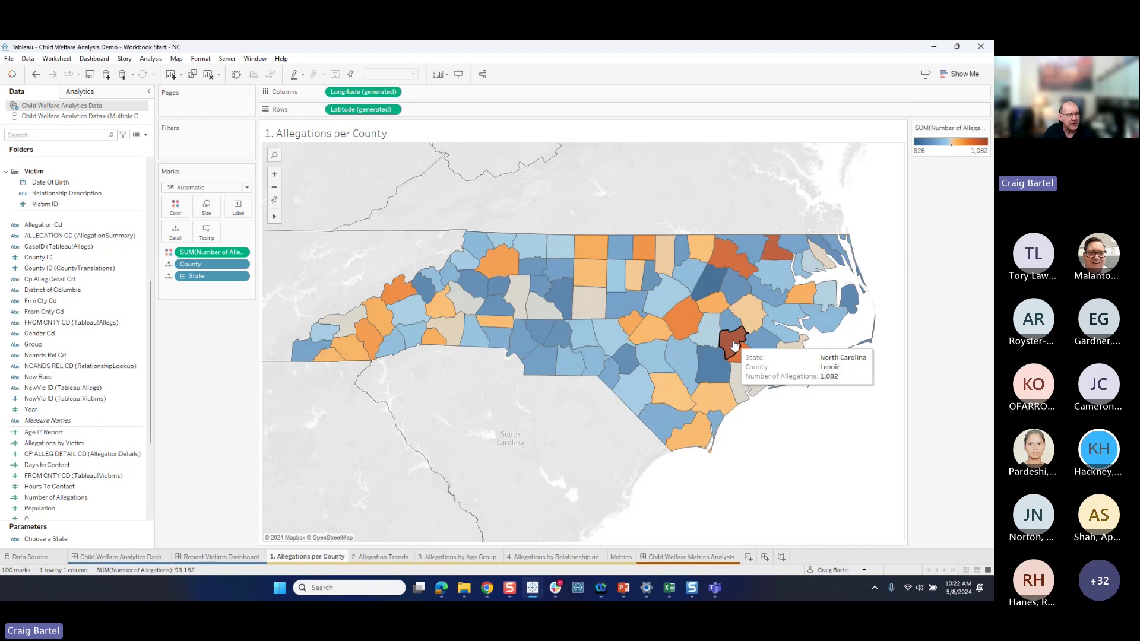
- Try labeling each county with its Number of Allegations and undo the labels
{"action": "left_click_drag", "start_coordinate": [198, 255], "coordinate": [234, 214]}
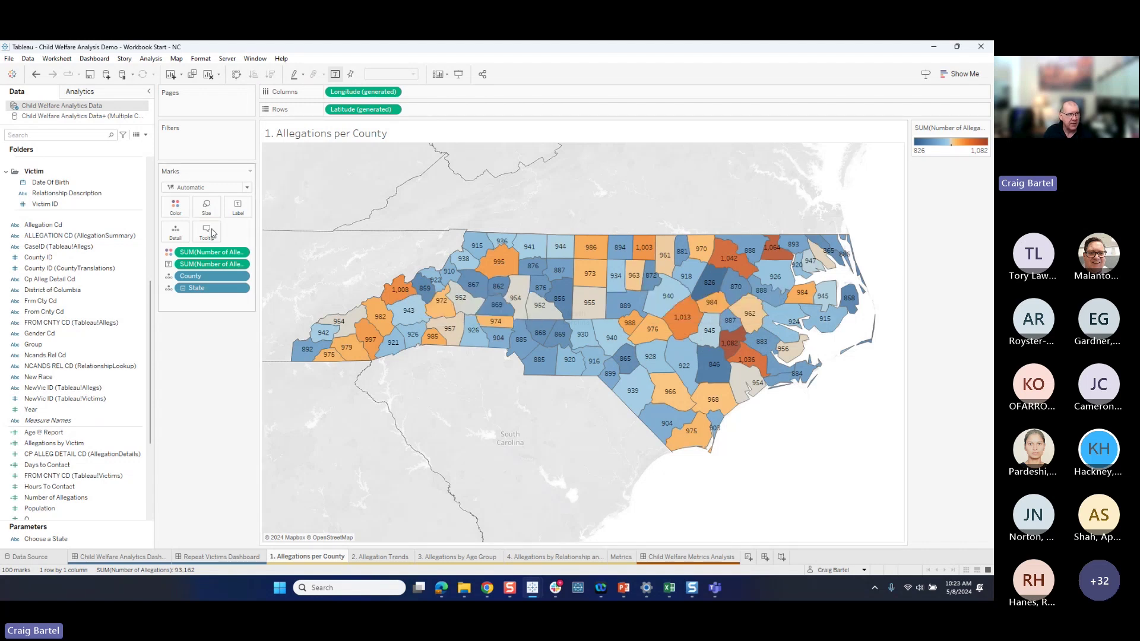
{"action": "left_click", "coordinate": [41, 77]}
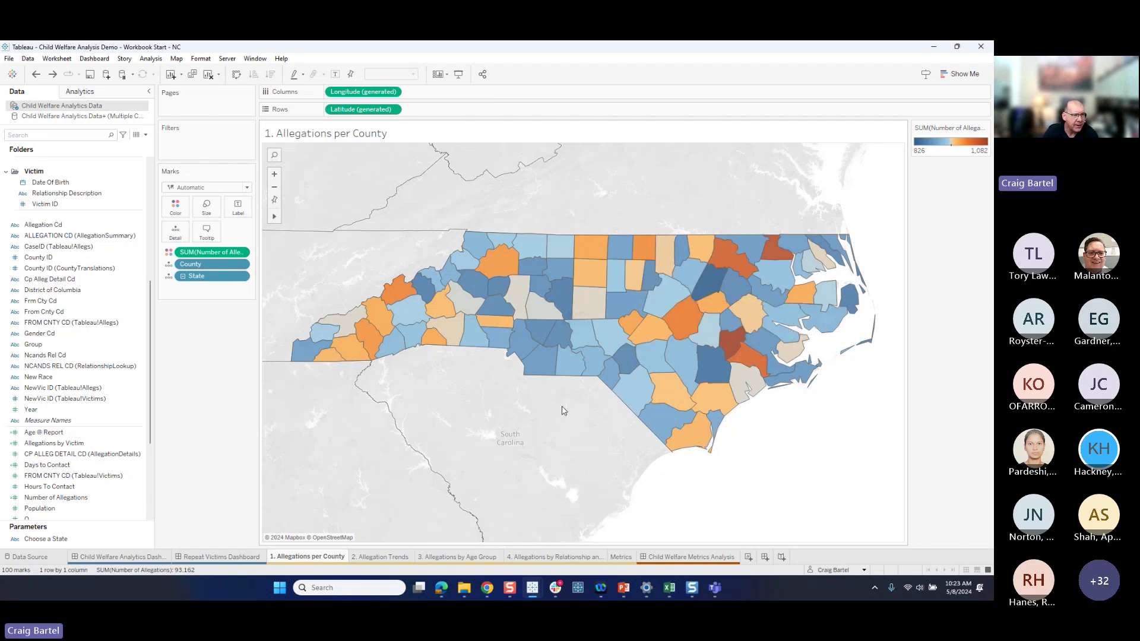
- On the 2. Allegation Trends worksheet, add Number of Allegations to the rows
{"action": "left_click", "coordinate": [391, 560]}
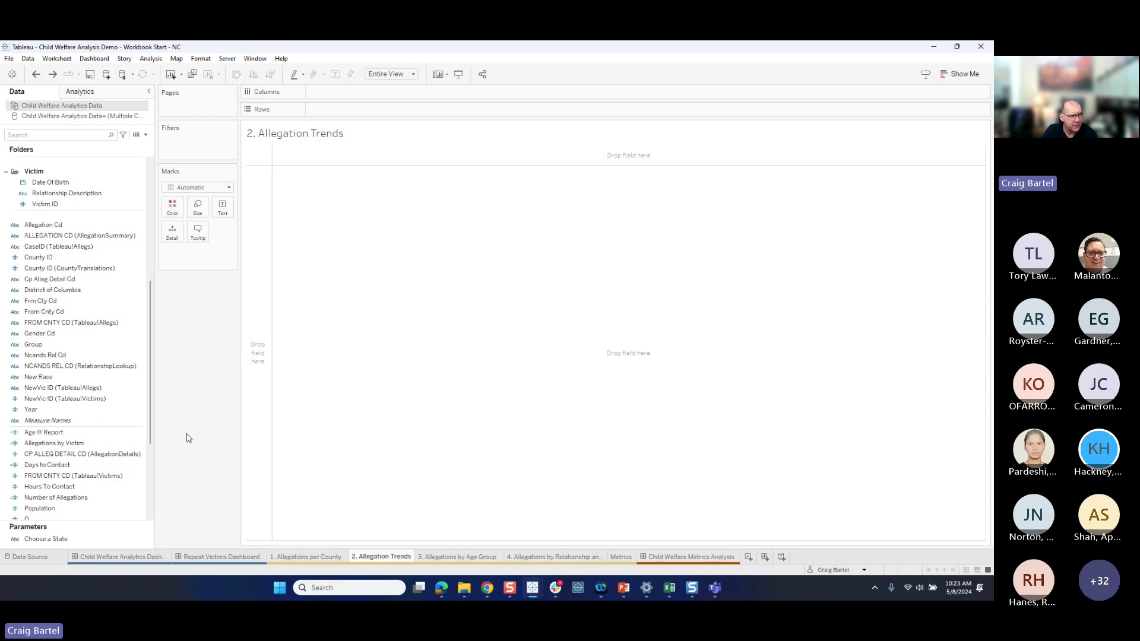
{"action": "scroll", "coordinate": [142, 475], "scroll_direction": "down", "scroll_amount": 4}
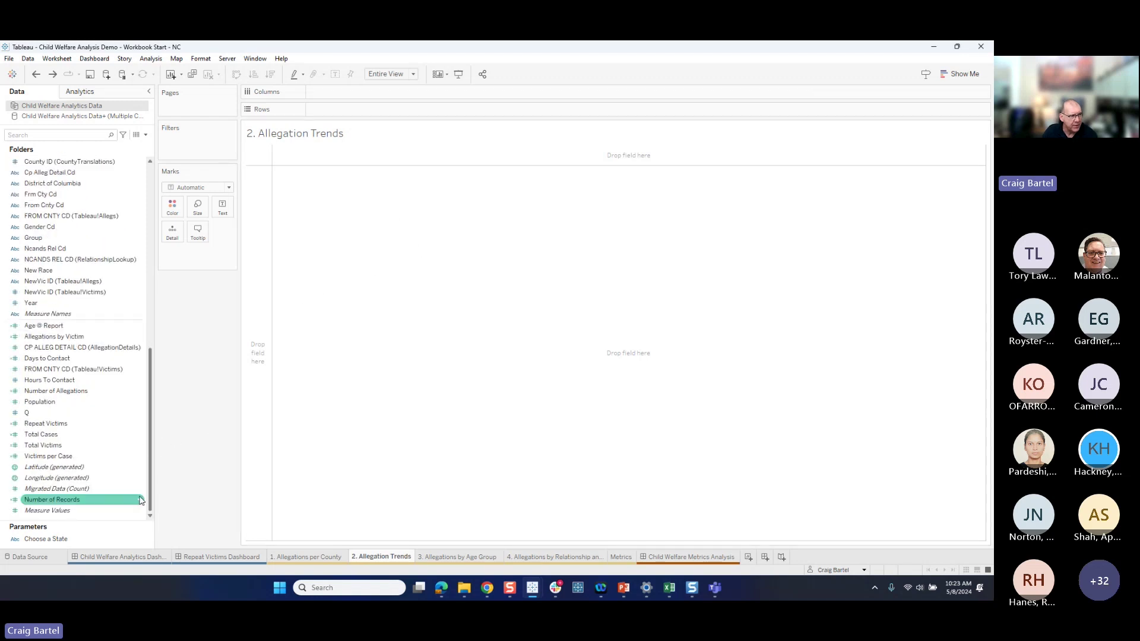
{"action": "left_click_drag", "start_coordinate": [83, 392], "coordinate": [256, 321]}
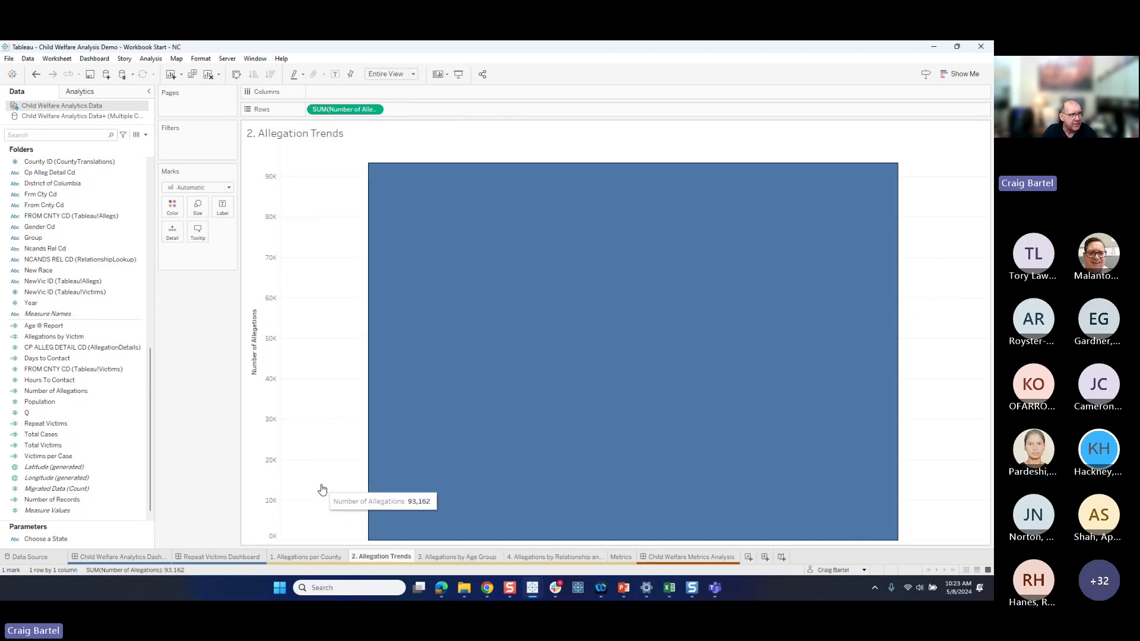
- Add Report Date to the columns to plot the number of allegations by year
{"action": "scroll", "coordinate": [153, 356], "scroll_direction": "up", "scroll_amount": 3}
{"action": "scroll", "coordinate": [151, 320], "scroll_direction": "up", "scroll_amount": 8}
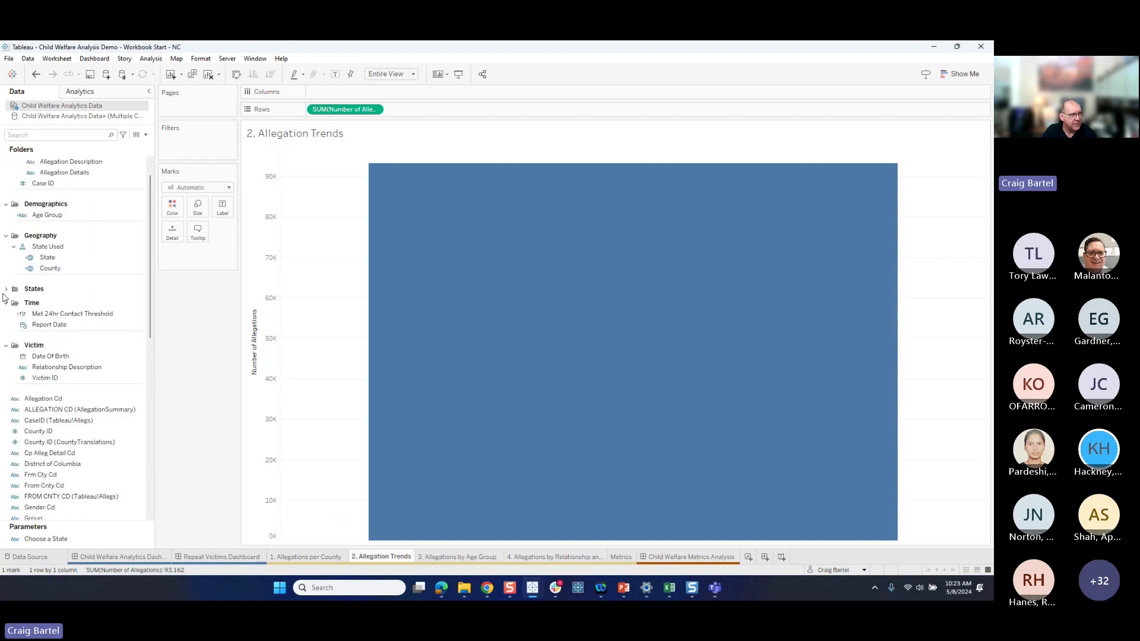
{"action": "left_click", "coordinate": [45, 329]}
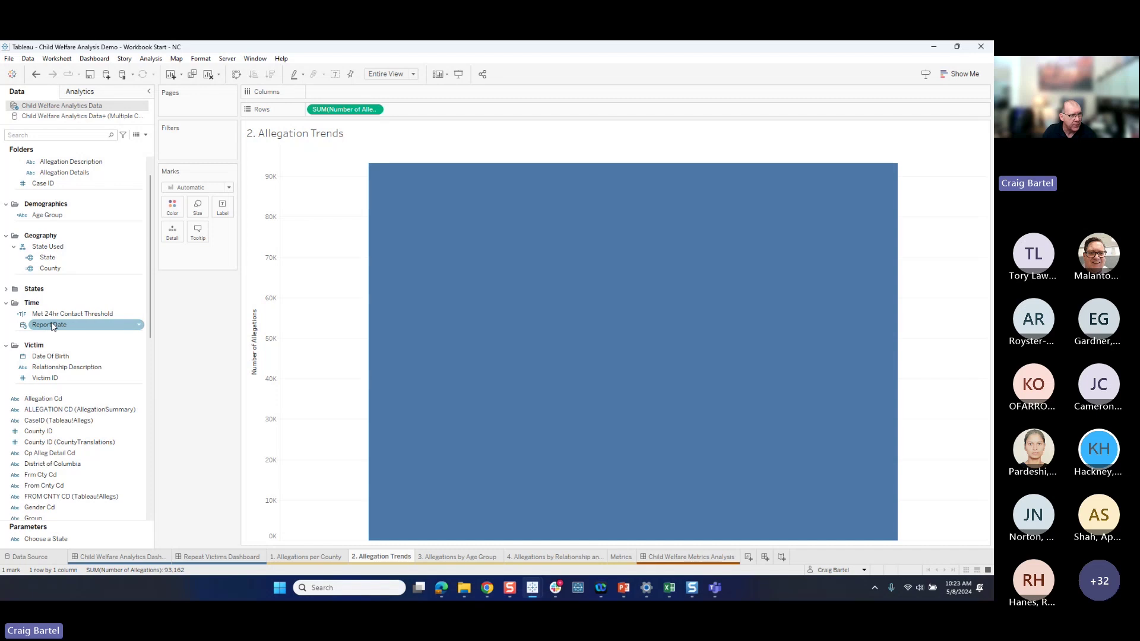
{"action": "left_click_drag", "start_coordinate": [52, 326], "coordinate": [336, 94]}
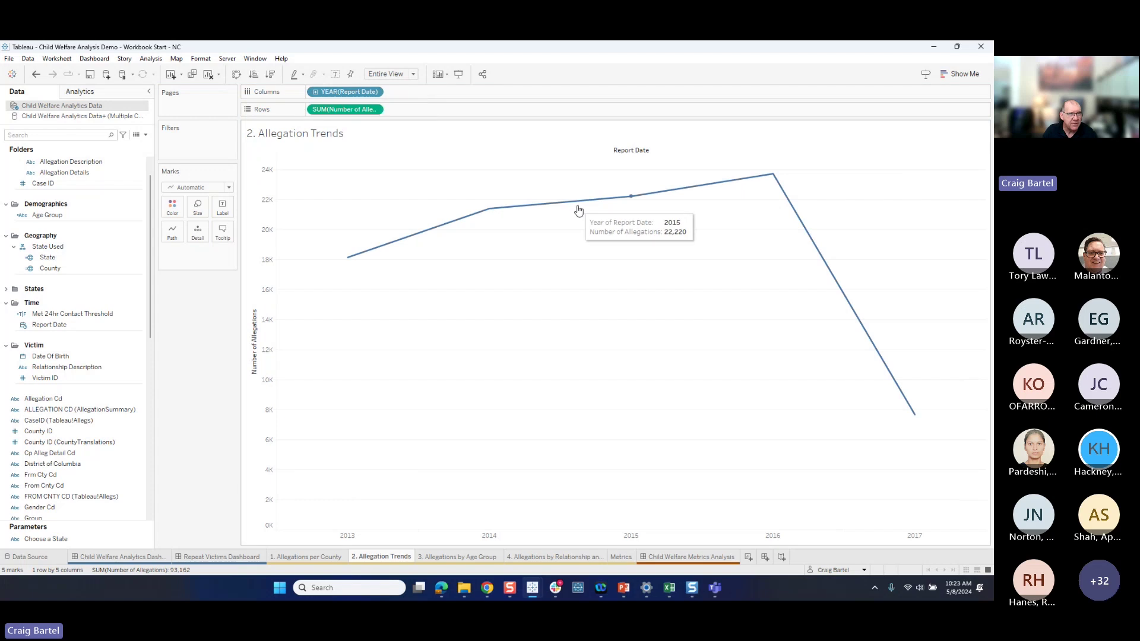
{"action": "mouse_move", "coordinate": [850, 306]}
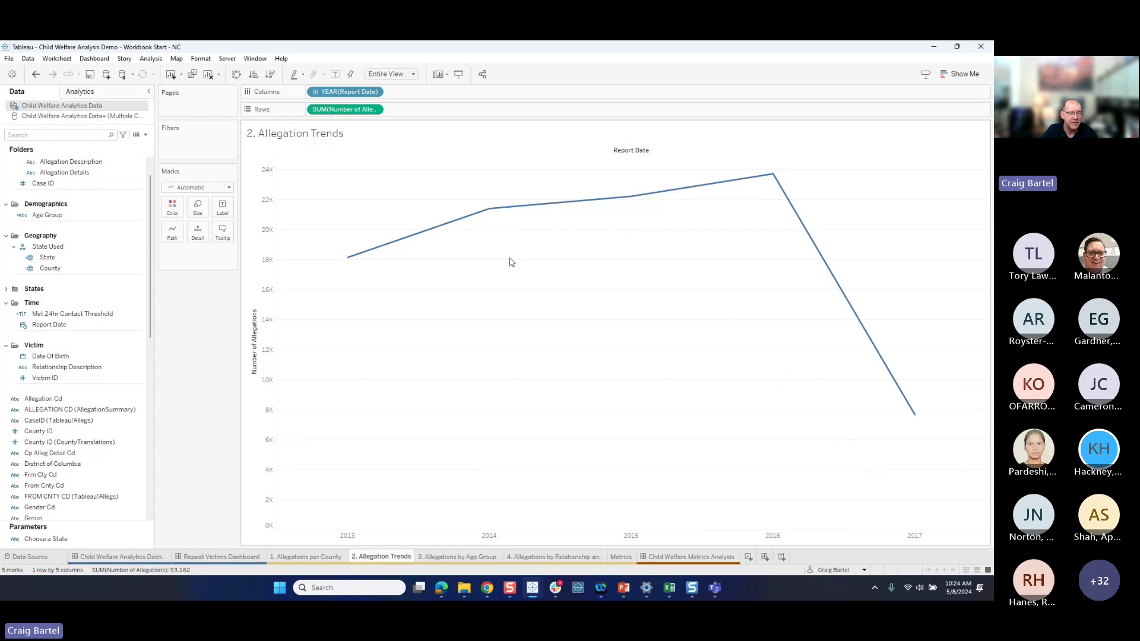
- Try the Bar, Square and Shape mark types on the yearly allegation trend and return to Line
{"action": "left_click", "coordinate": [24, 496]}
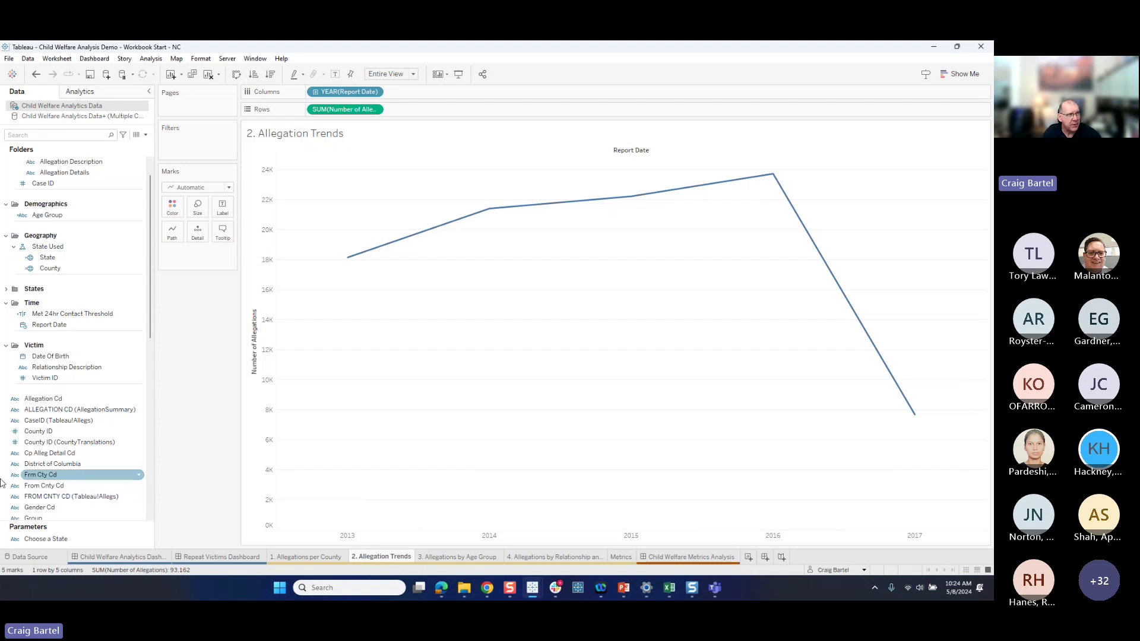
{"action": "left_click", "coordinate": [228, 189]}
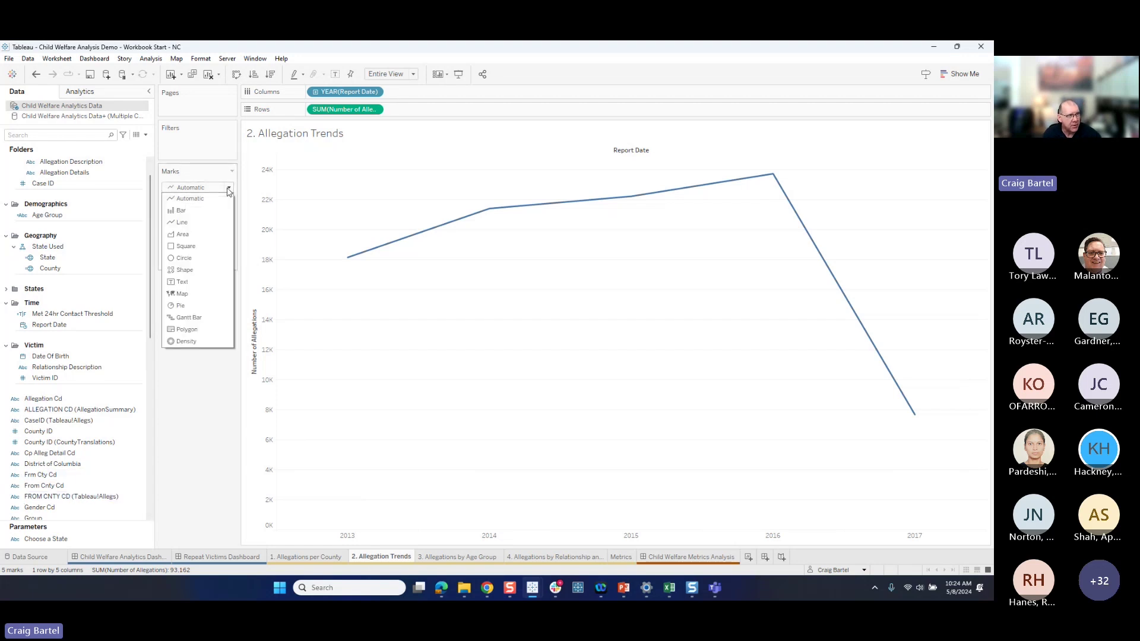
{"action": "left_click", "coordinate": [222, 212]}
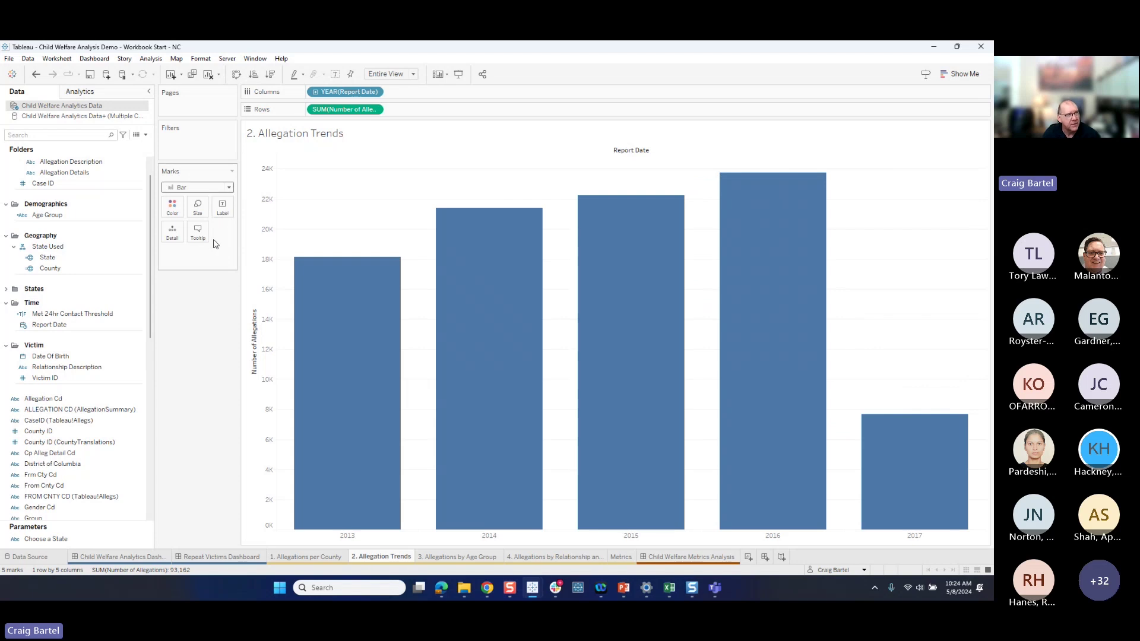
{"action": "left_click", "coordinate": [228, 187]}
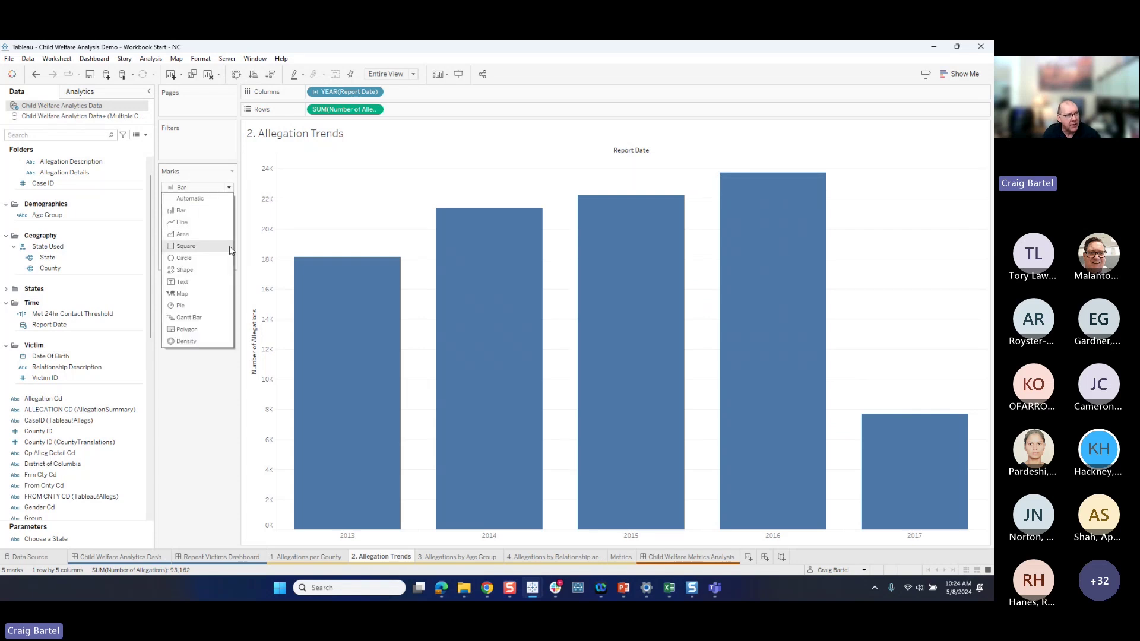
{"action": "left_click", "coordinate": [231, 250]}
{"action": "left_click", "coordinate": [230, 188]}
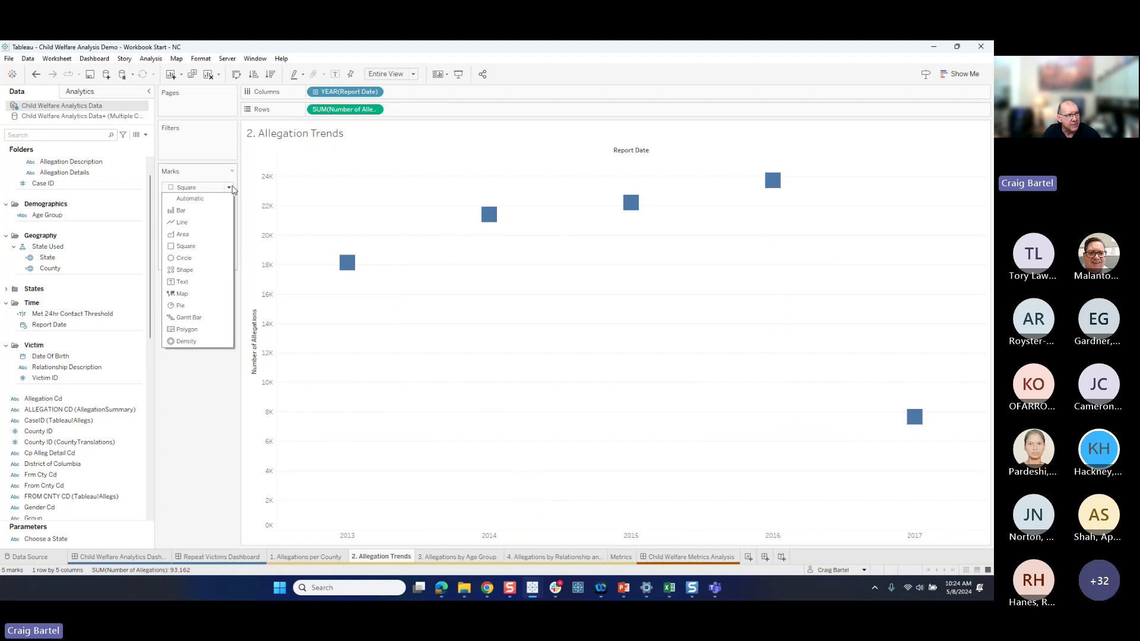
{"action": "left_click", "coordinate": [226, 269]}
{"action": "left_click", "coordinate": [229, 188]}
{"action": "left_click", "coordinate": [226, 210]}
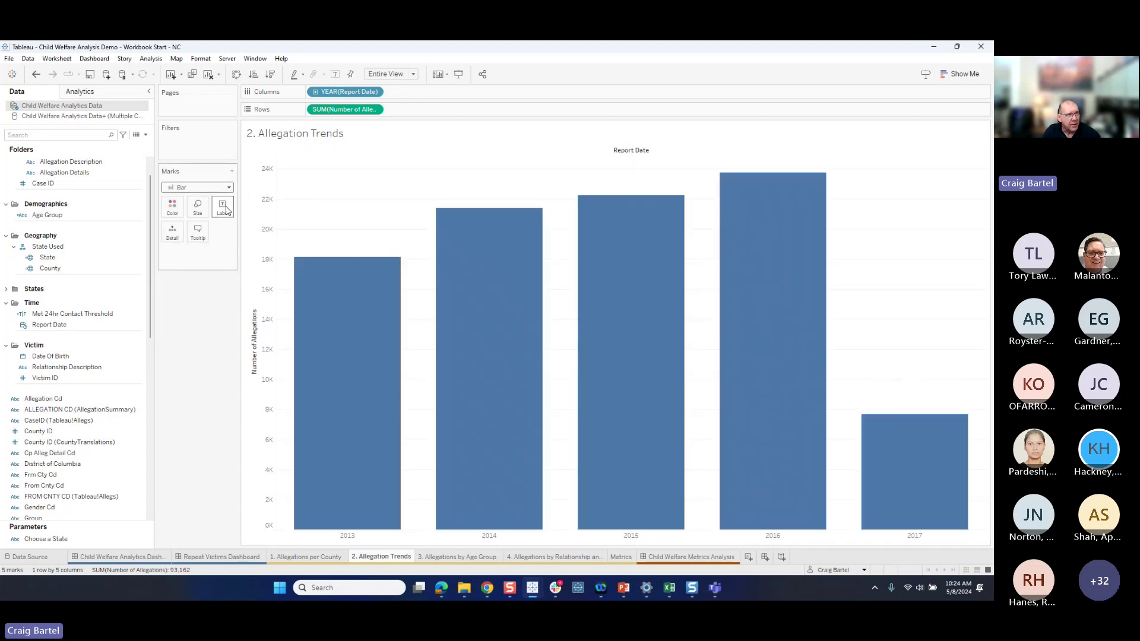
{"action": "left_click", "coordinate": [229, 187]}
{"action": "left_click", "coordinate": [227, 221]}
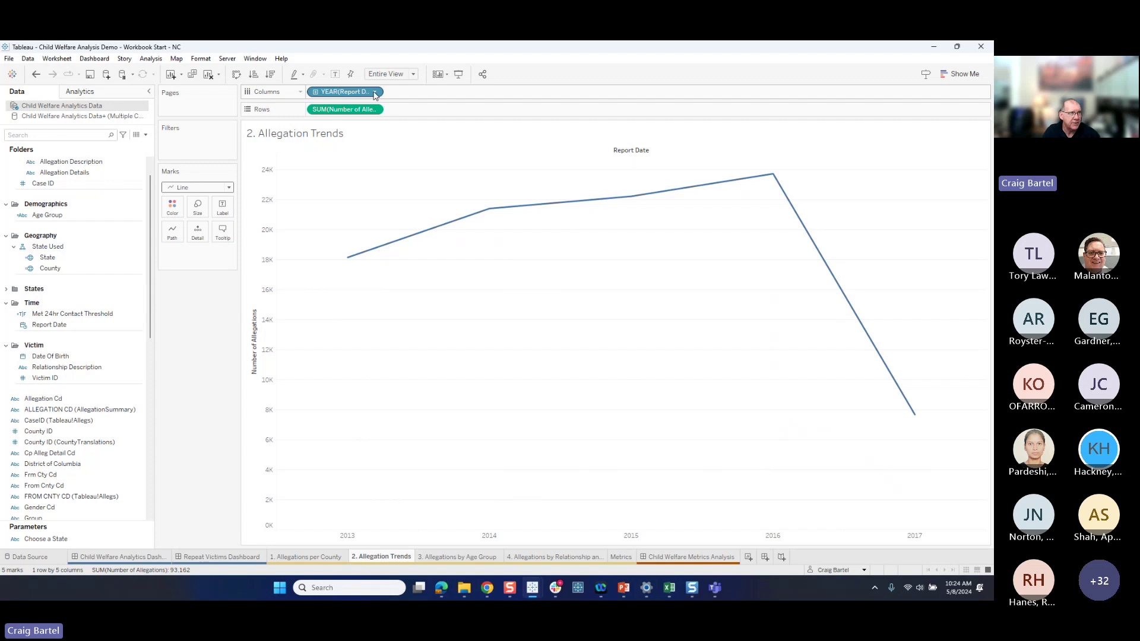
- Try grouping Report Date by discrete month and inspect the allegation trend from January to March
{"action": "left_click", "coordinate": [374, 93]}
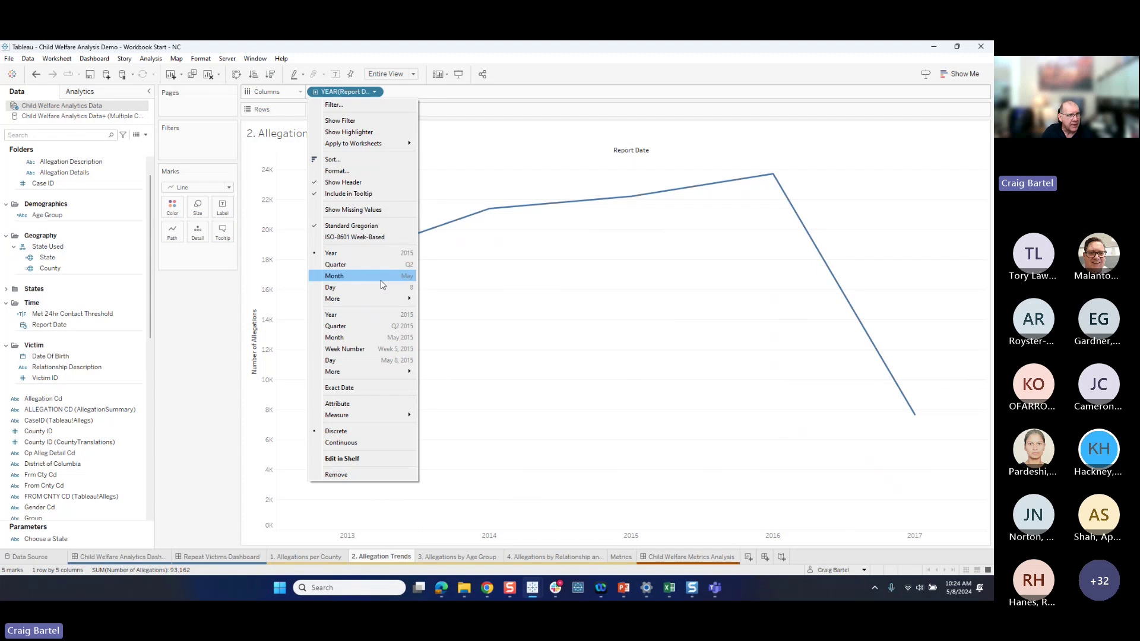
{"action": "left_click", "coordinate": [381, 284]}
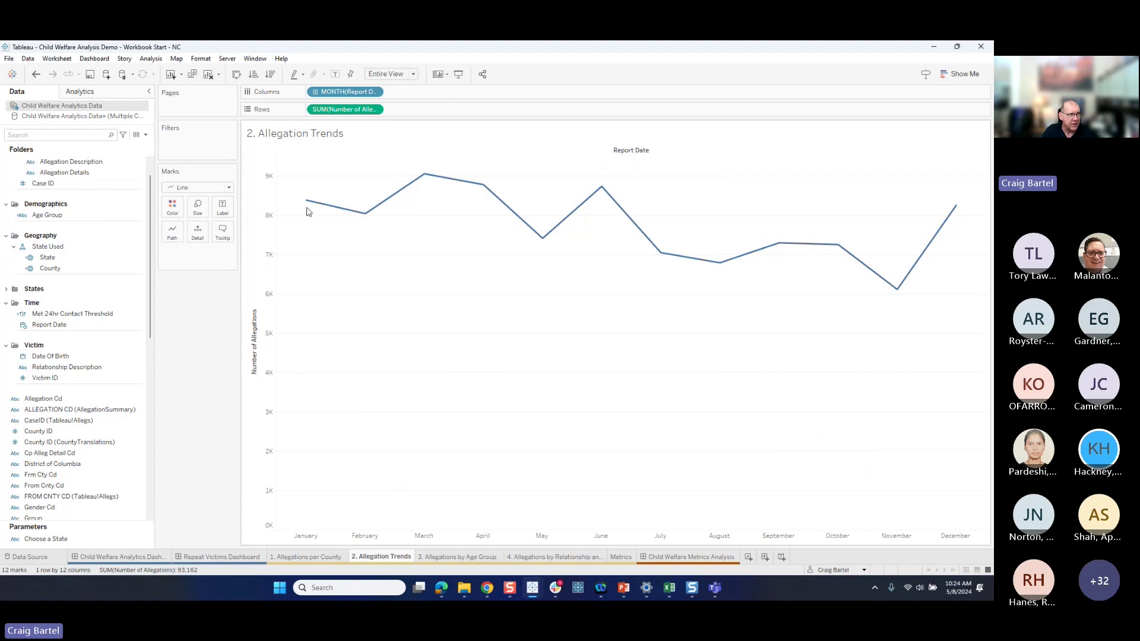
{"action": "mouse_move", "coordinate": [306, 203]}
{"action": "mouse_move", "coordinate": [423, 177]}
- Set Report Date to continuous months with year and exclude the May 2017 data point
{"action": "left_click", "coordinate": [375, 93]}
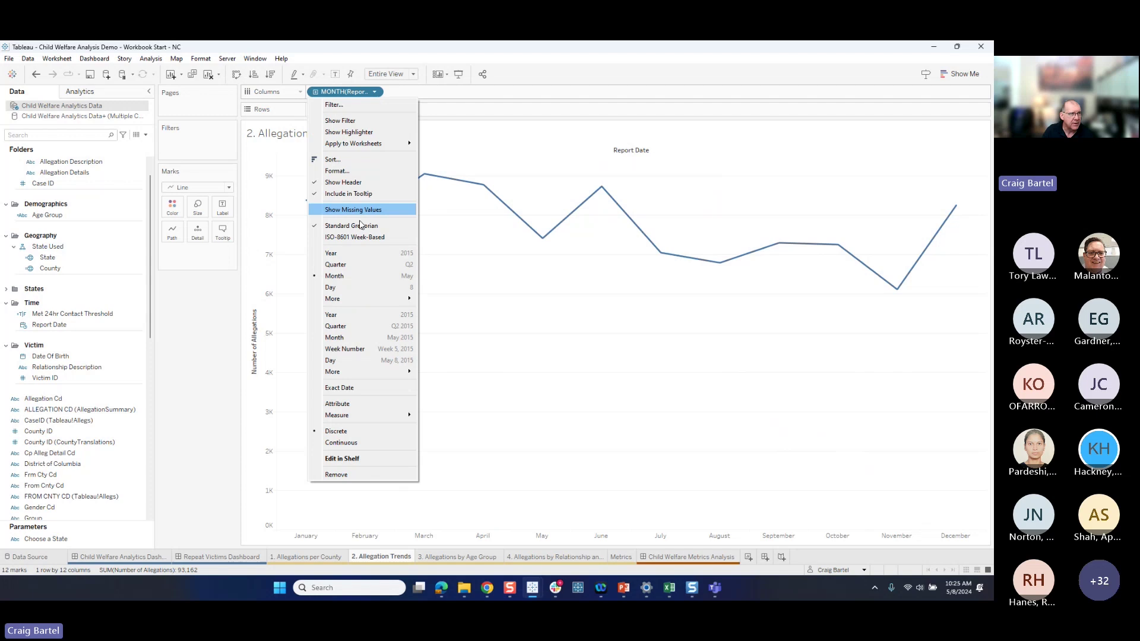
{"action": "left_click", "coordinate": [360, 340]}
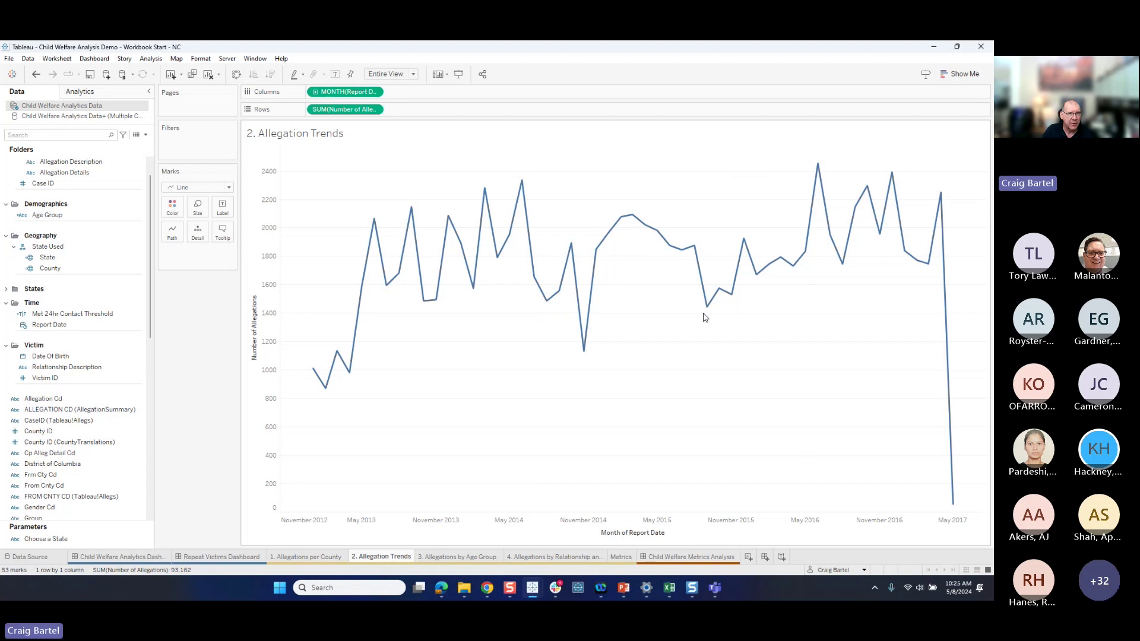
{"action": "mouse_move", "coordinate": [958, 508]}
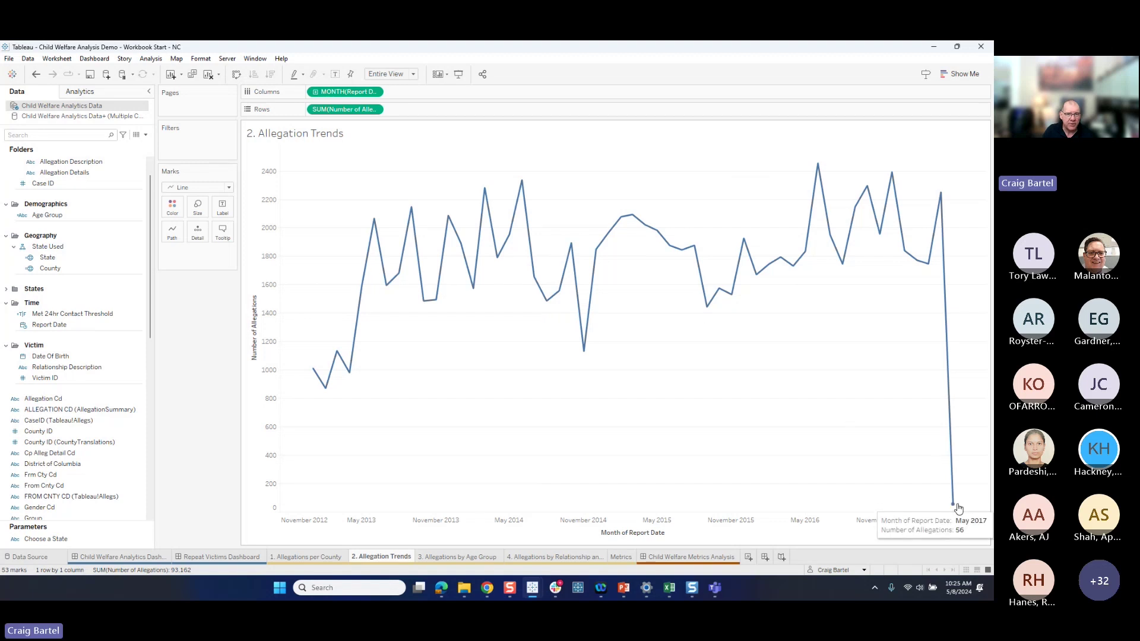
{"action": "left_click", "coordinate": [954, 508]}
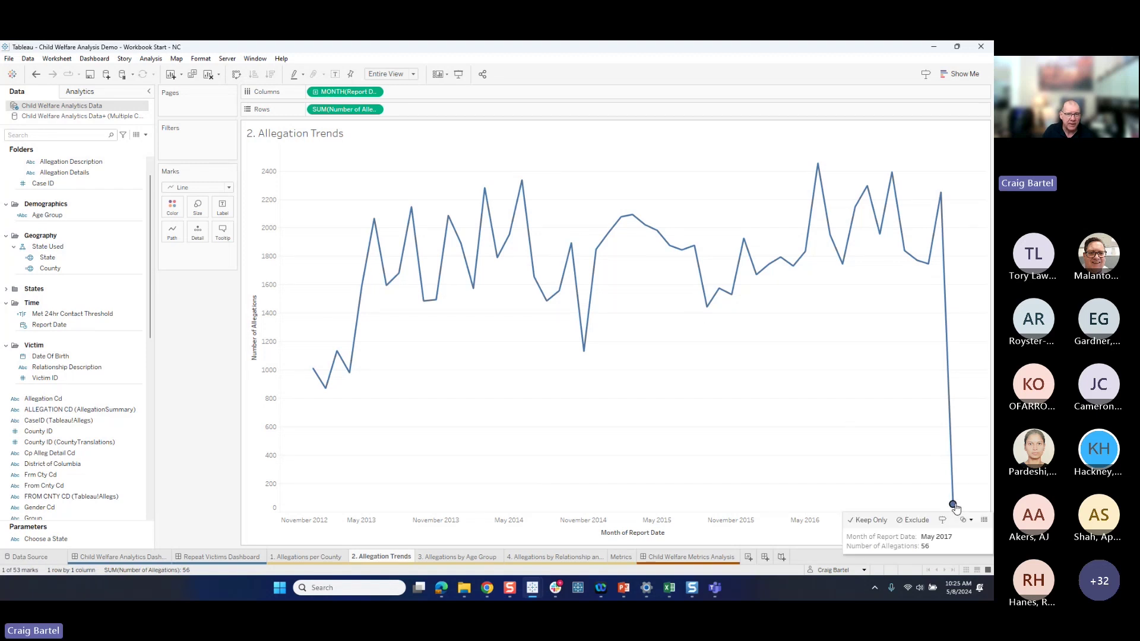
{"action": "left_click", "coordinate": [911, 522]}
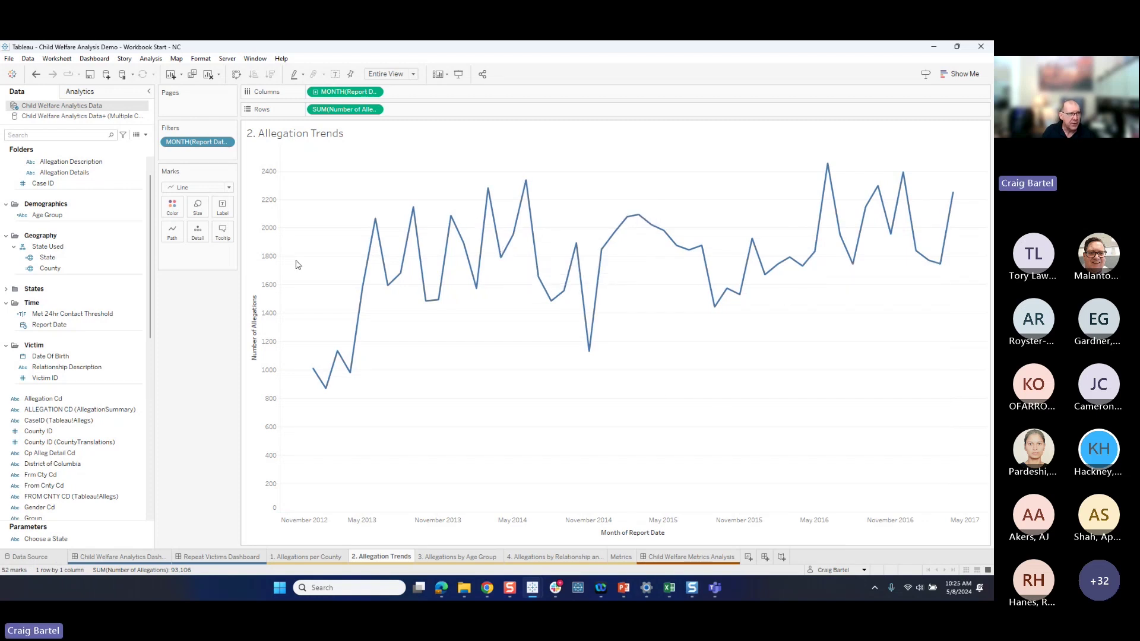
- Compare the monthly allegation trend as Bar and Line marks and set the mark type to Area
{"action": "left_click", "coordinate": [229, 187]}
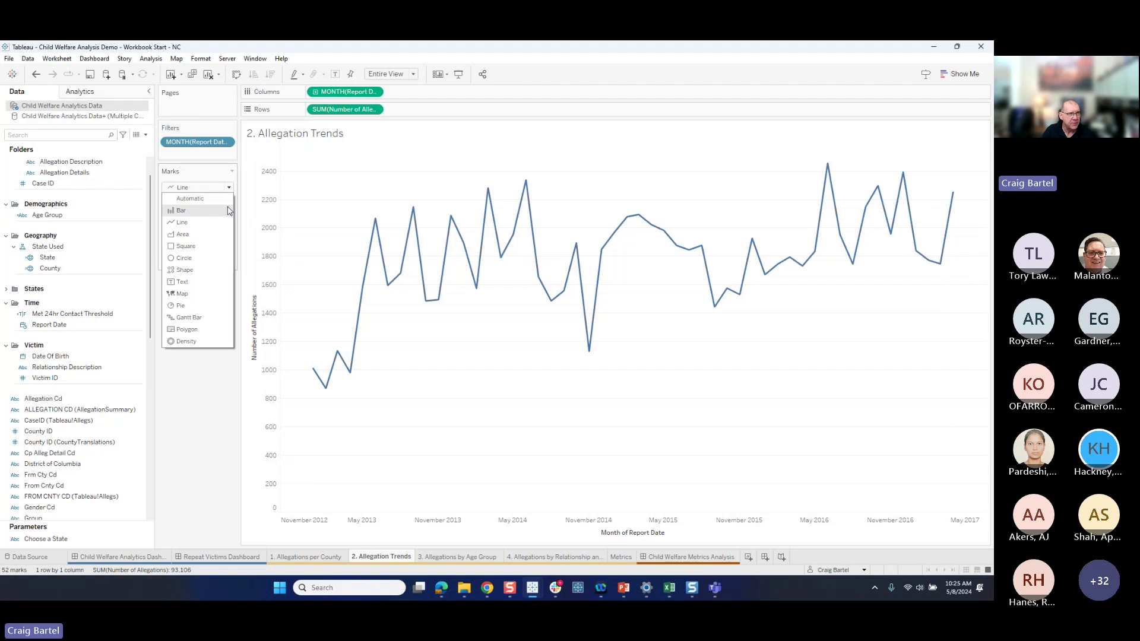
{"action": "left_click", "coordinate": [229, 209]}
{"action": "left_click", "coordinate": [229, 187]}
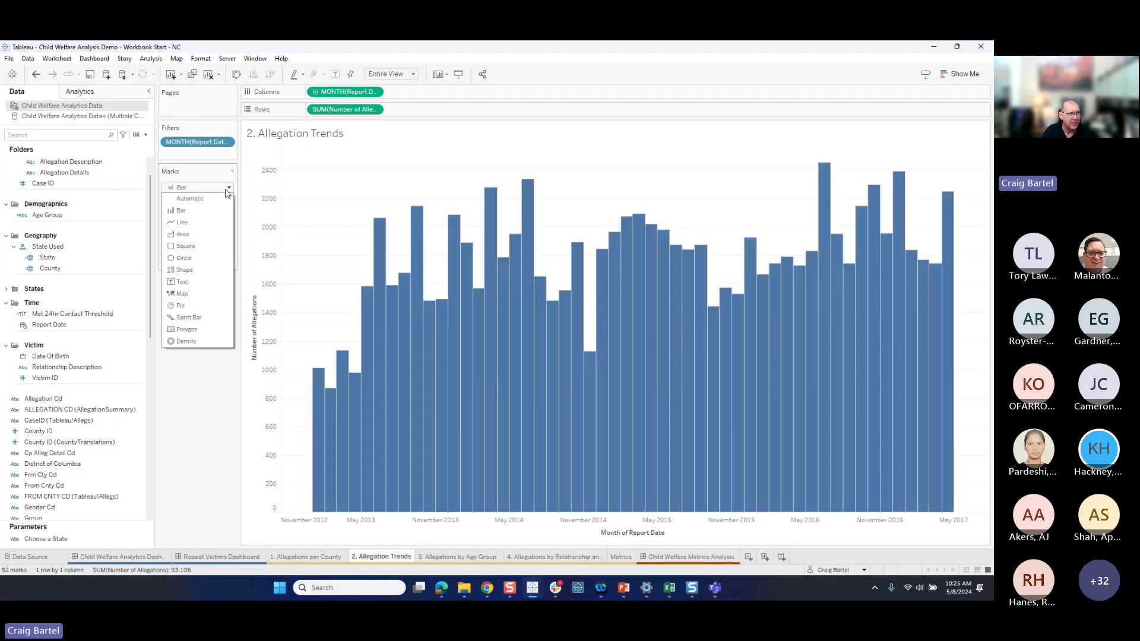
{"action": "left_click", "coordinate": [222, 222]}
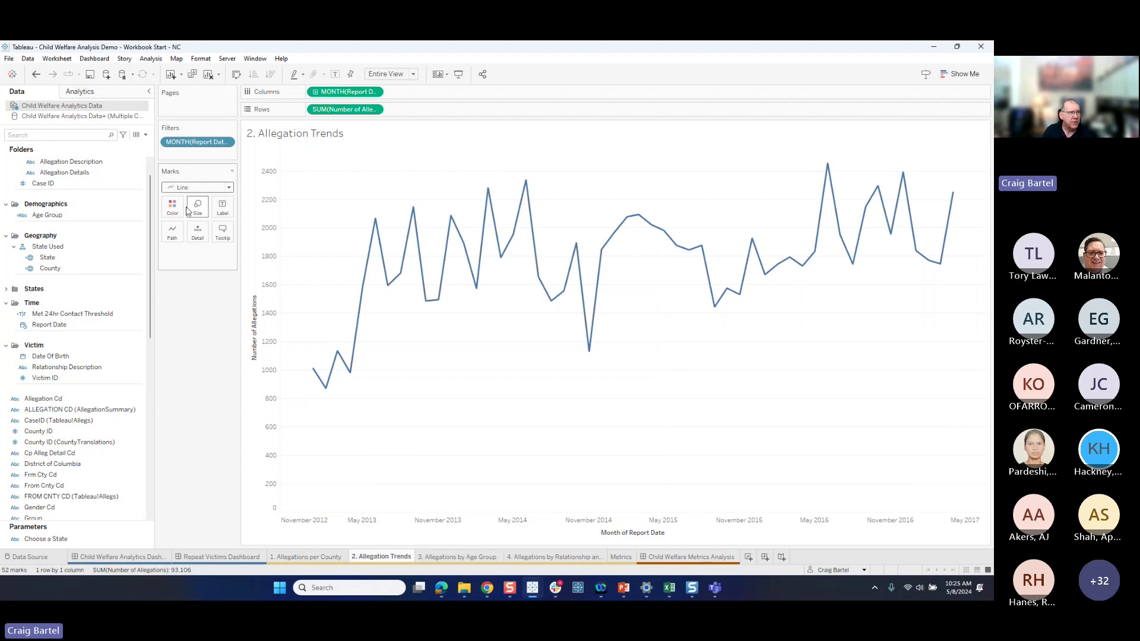
{"action": "left_click", "coordinate": [229, 189]}
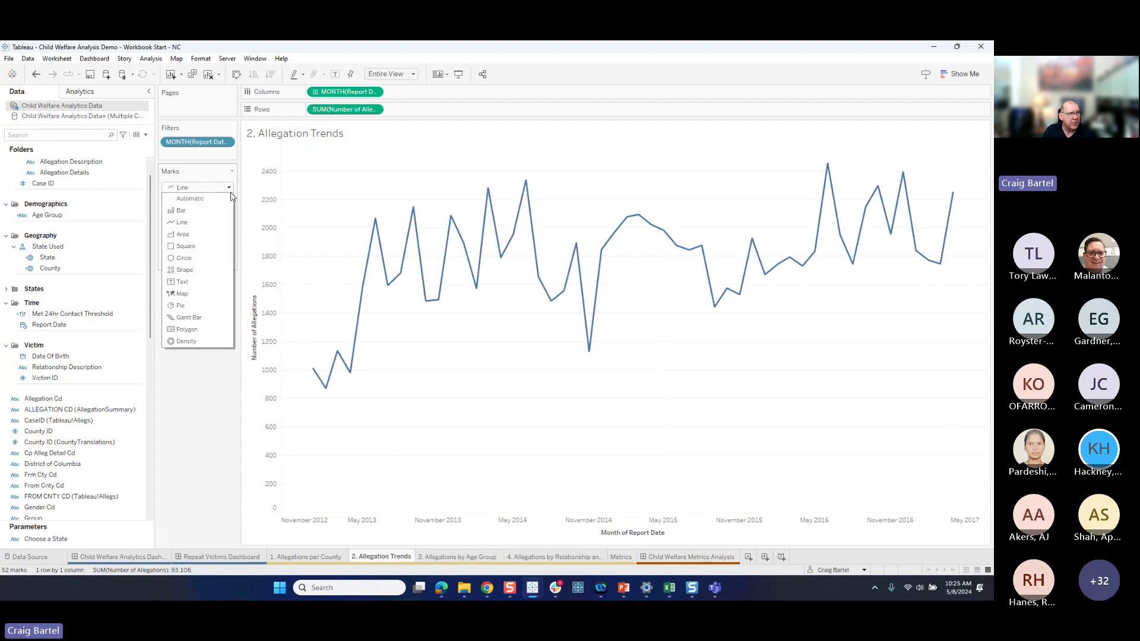
{"action": "left_click", "coordinate": [218, 235]}
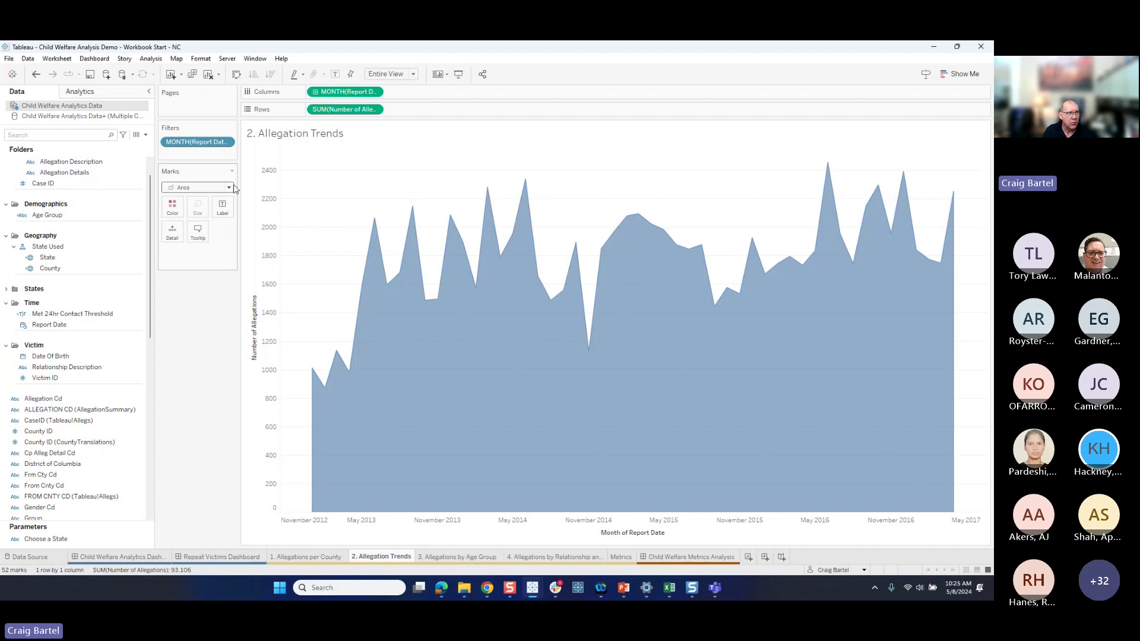
- Show the mark labels on the monthly area chart and hide them again
{"action": "left_click", "coordinate": [334, 76]}
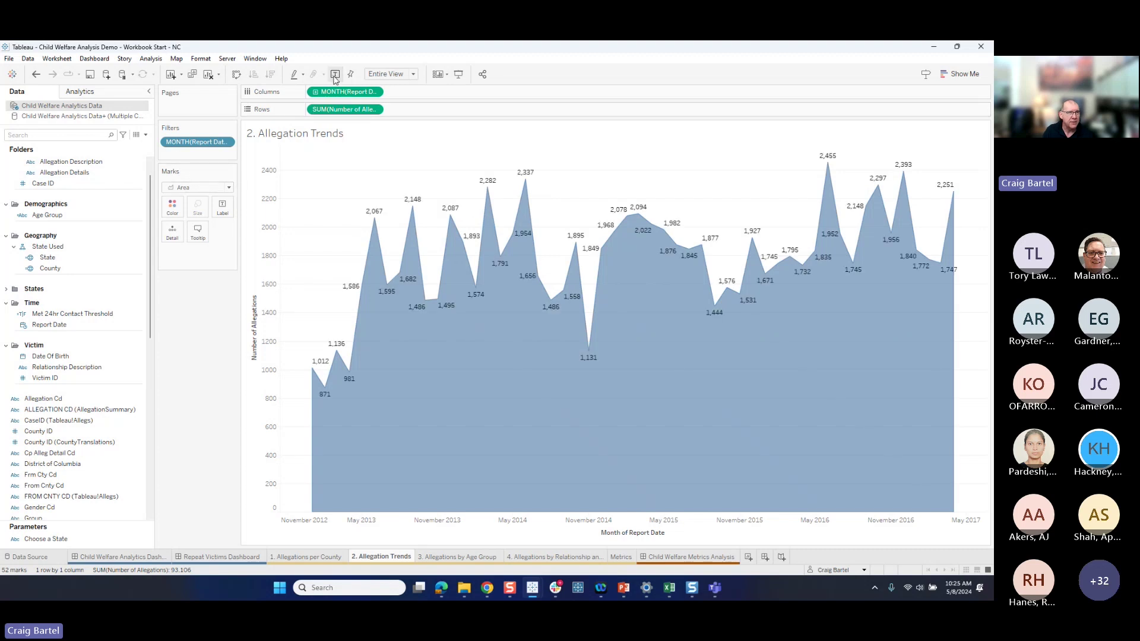
{"action": "left_click", "coordinate": [334, 75]}
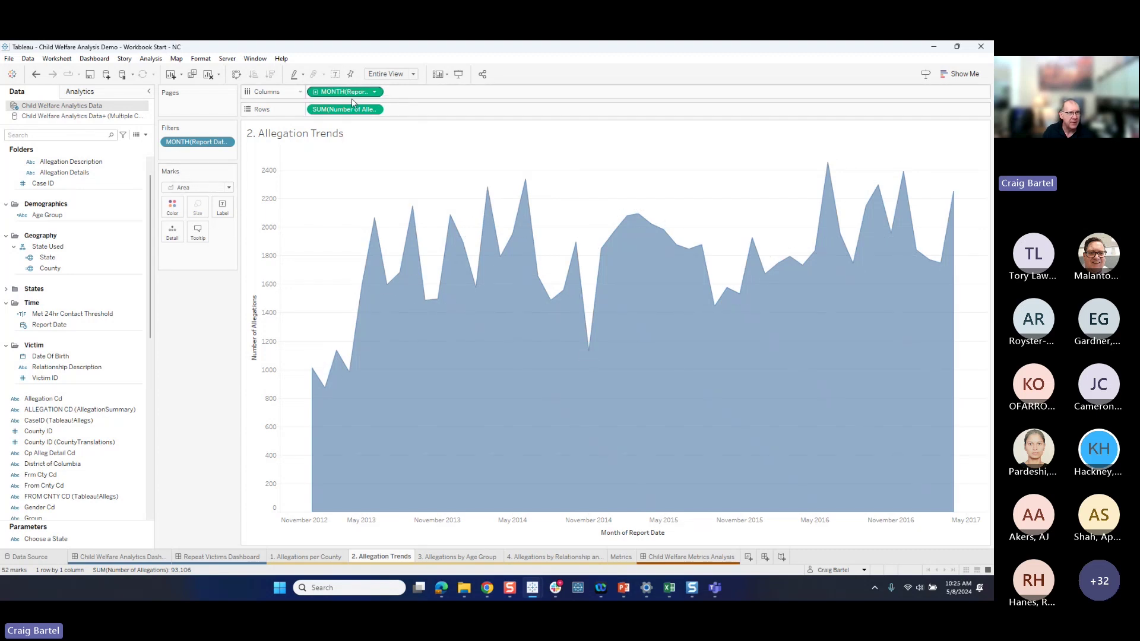
{"action": "mouse_move", "coordinate": [487, 192]}
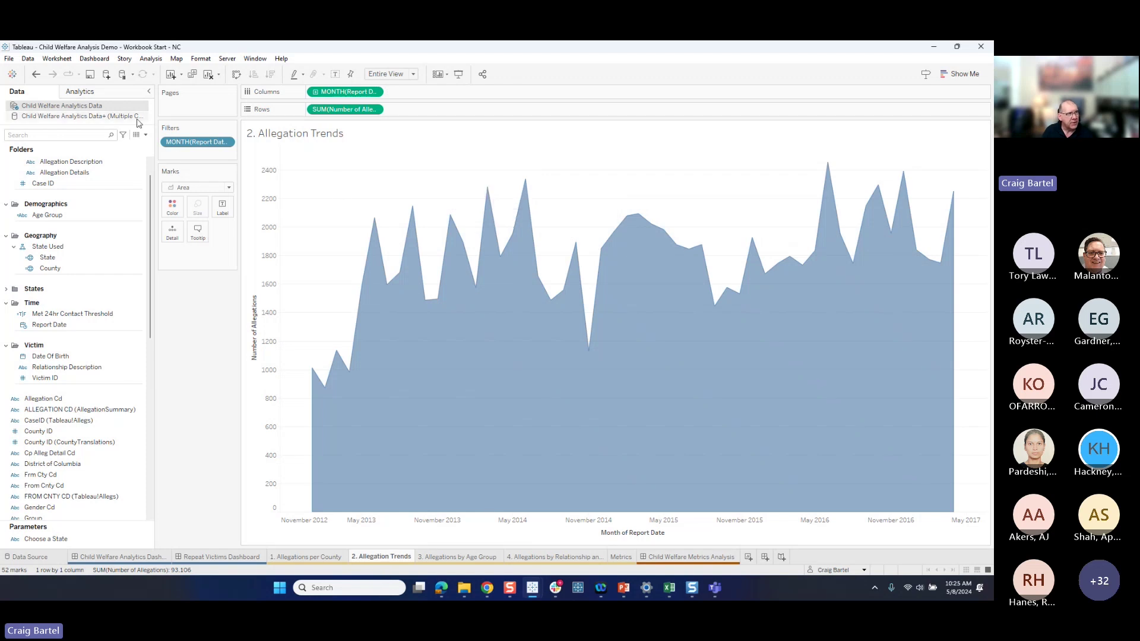
- Add a linear trend line to the monthly Number of Allegations area chart
{"action": "left_click", "coordinate": [87, 96]}
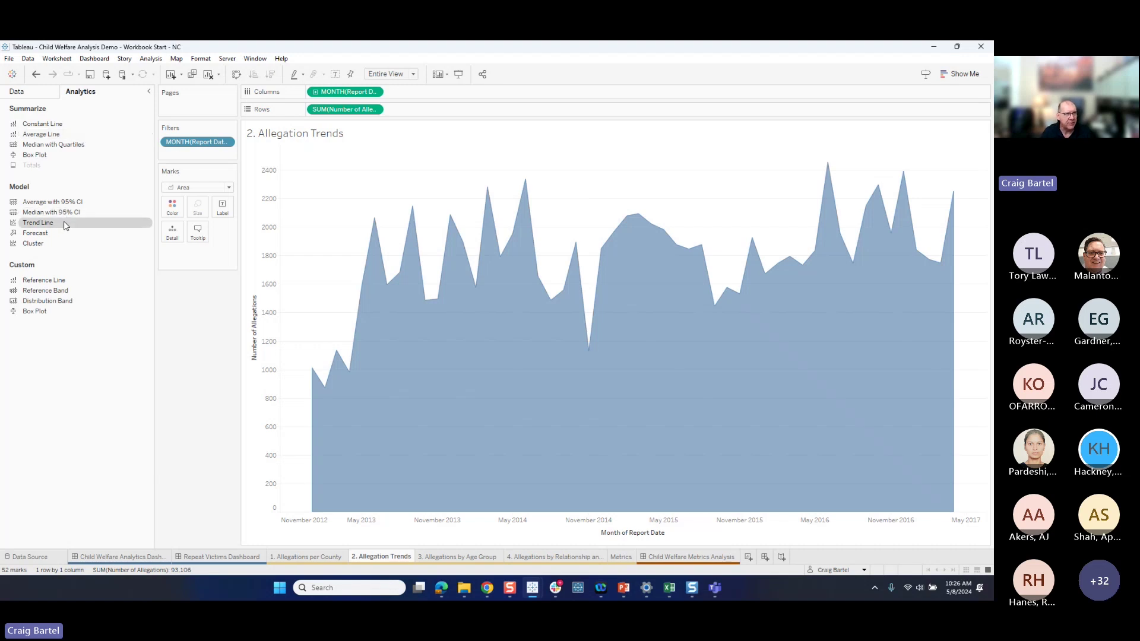
{"action": "left_click_drag", "start_coordinate": [61, 225], "coordinate": [342, 166]}
{"action": "mouse_move", "coordinate": [533, 267]}
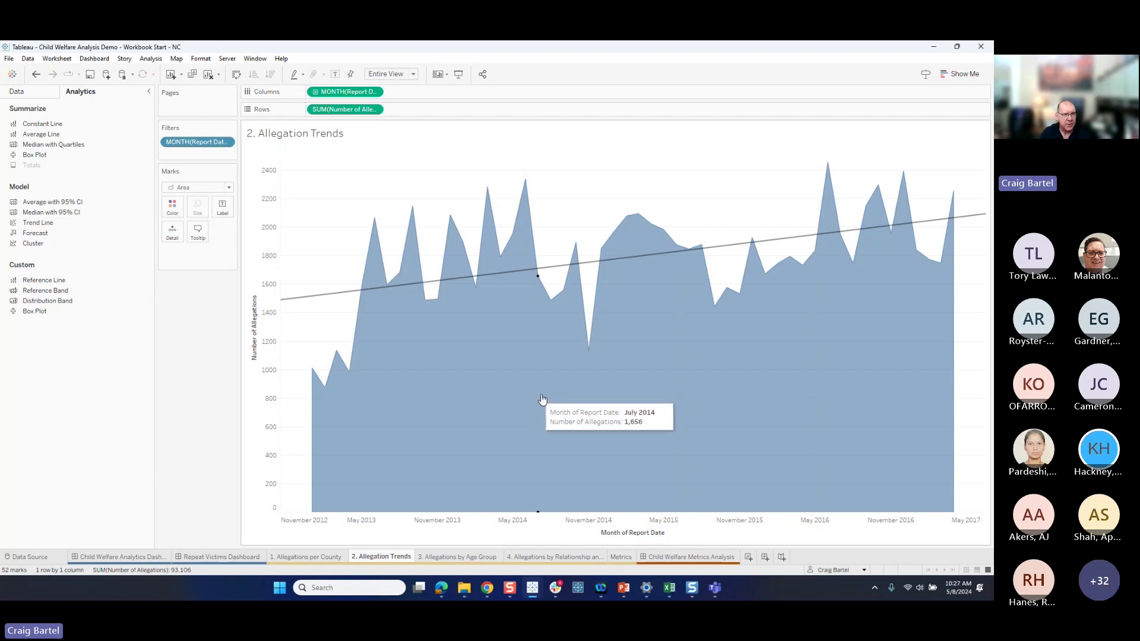
- Review the Allegations per County map and return to Allegation Trends to inspect the 2016 data points
{"action": "left_click", "coordinate": [333, 562]}
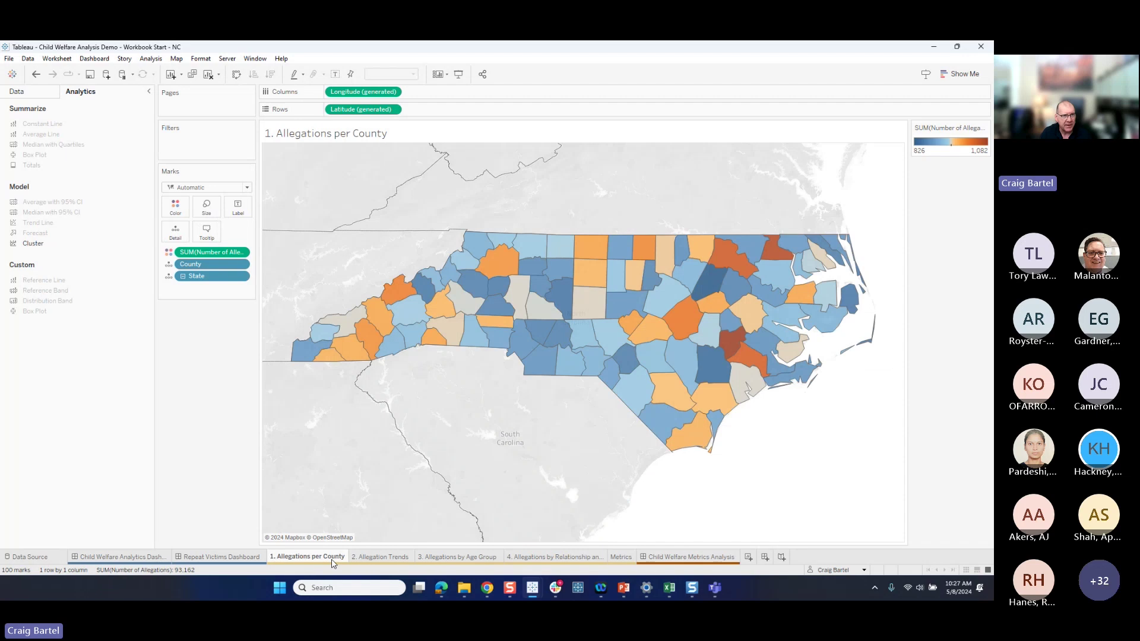
{"action": "left_click", "coordinate": [386, 557]}
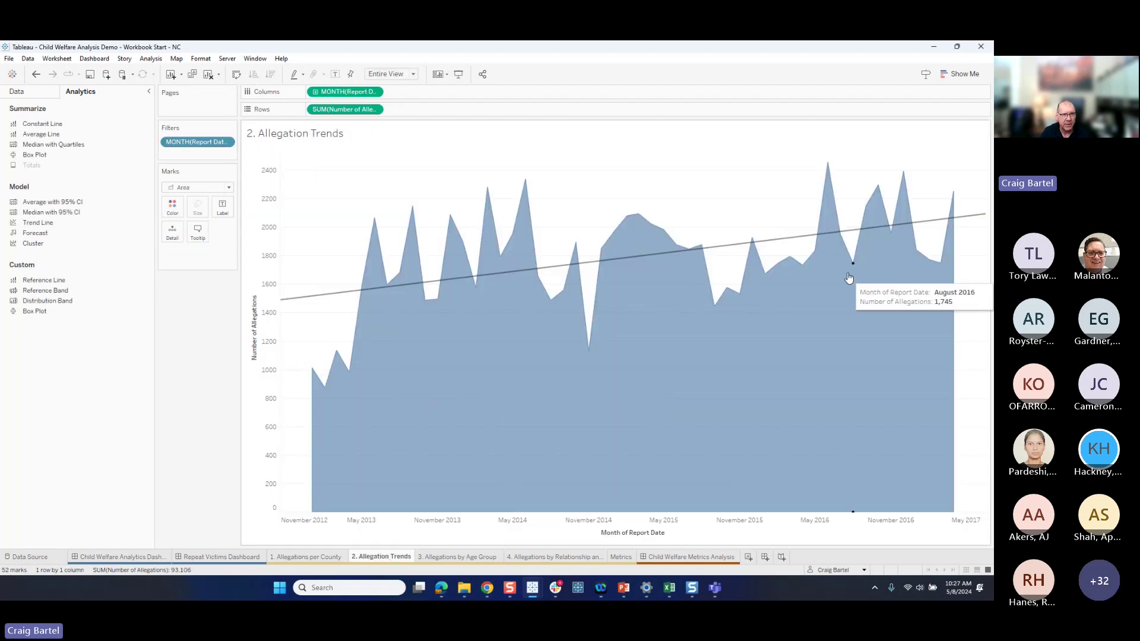
{"action": "mouse_move", "coordinate": [920, 228]}
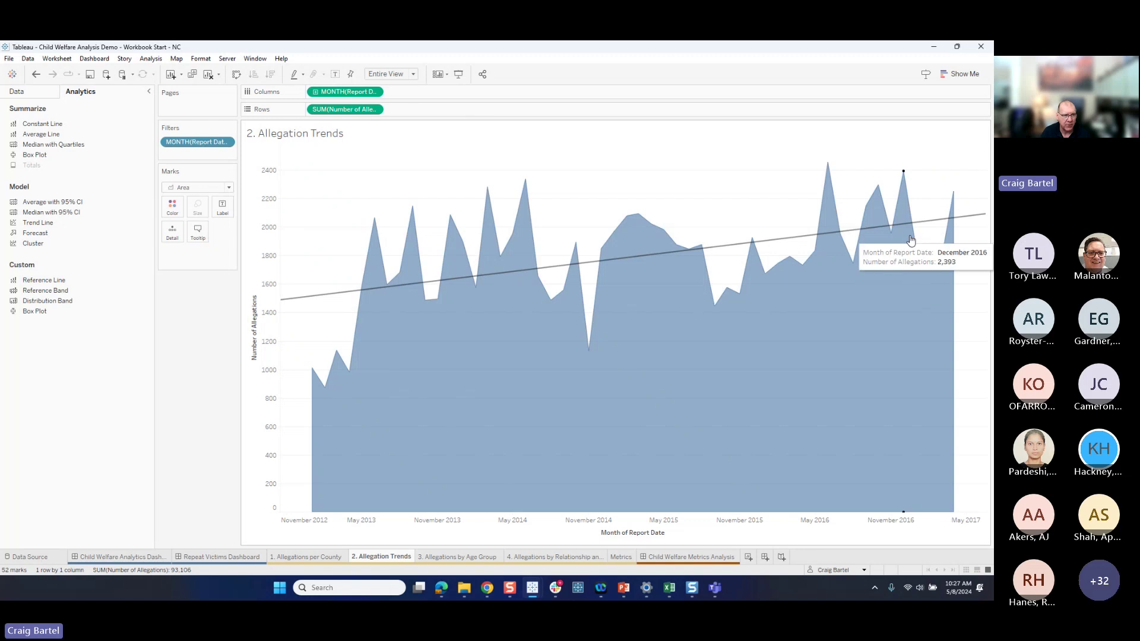
- Open the 3. Allegations by Age Group worksheet and place Number of Allegations on its rows
{"action": "left_click", "coordinate": [487, 557]}
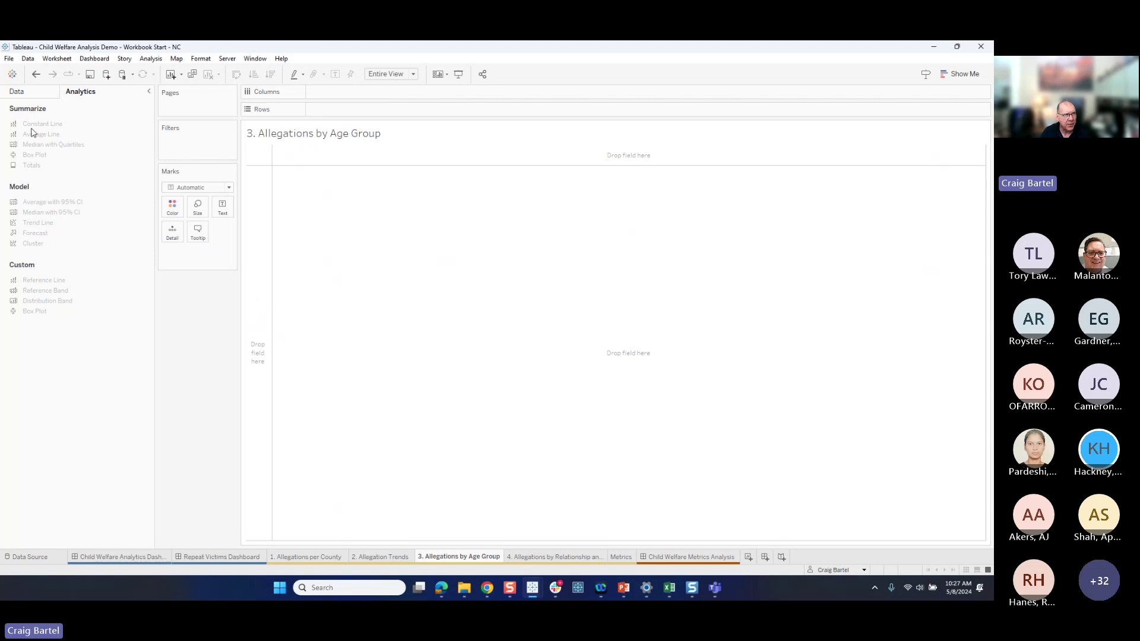
{"action": "left_click", "coordinate": [22, 91]}
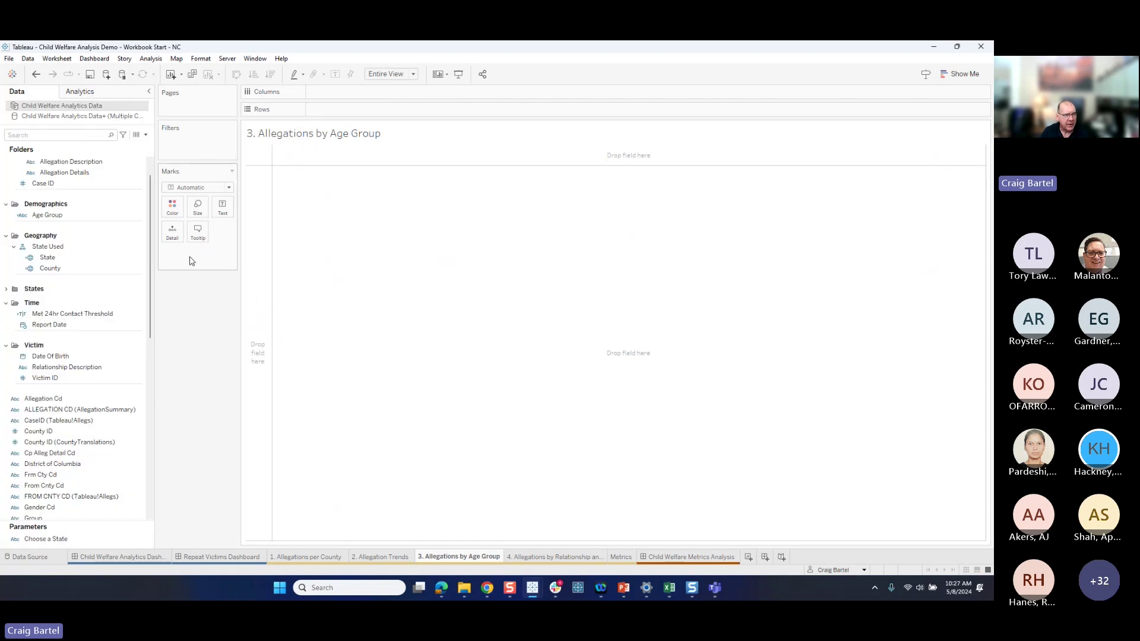
{"action": "scroll", "coordinate": [148, 278], "scroll_direction": "up", "scroll_amount": 1}
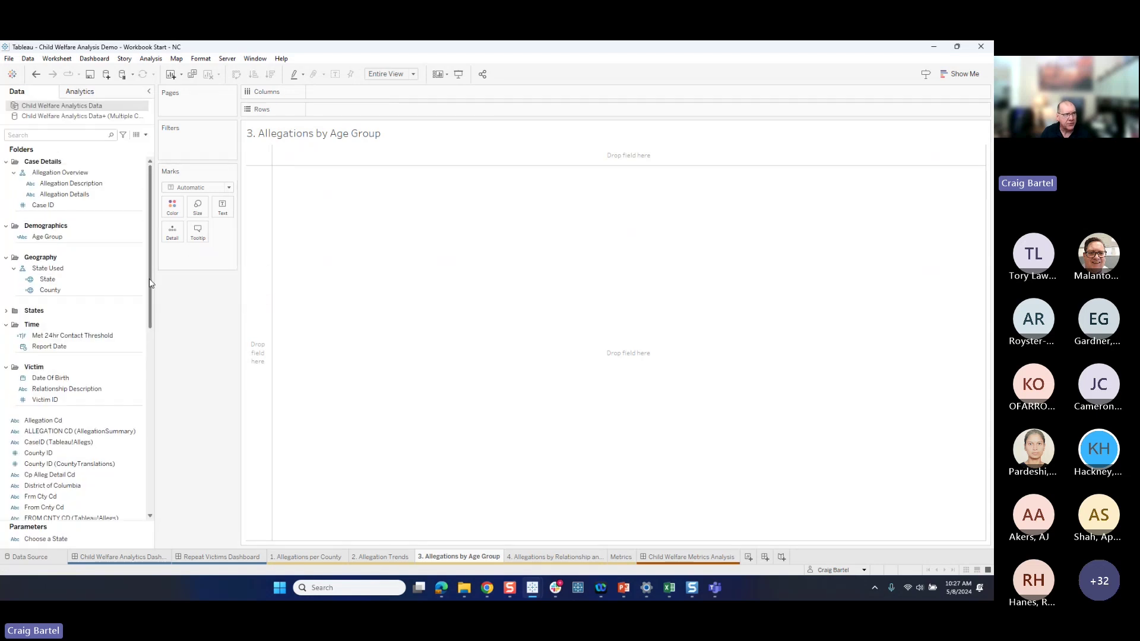
{"action": "scroll", "coordinate": [153, 314], "scroll_direction": "down", "scroll_amount": 1}
{"action": "scroll", "coordinate": [151, 383], "scroll_direction": "down", "scroll_amount": 10}
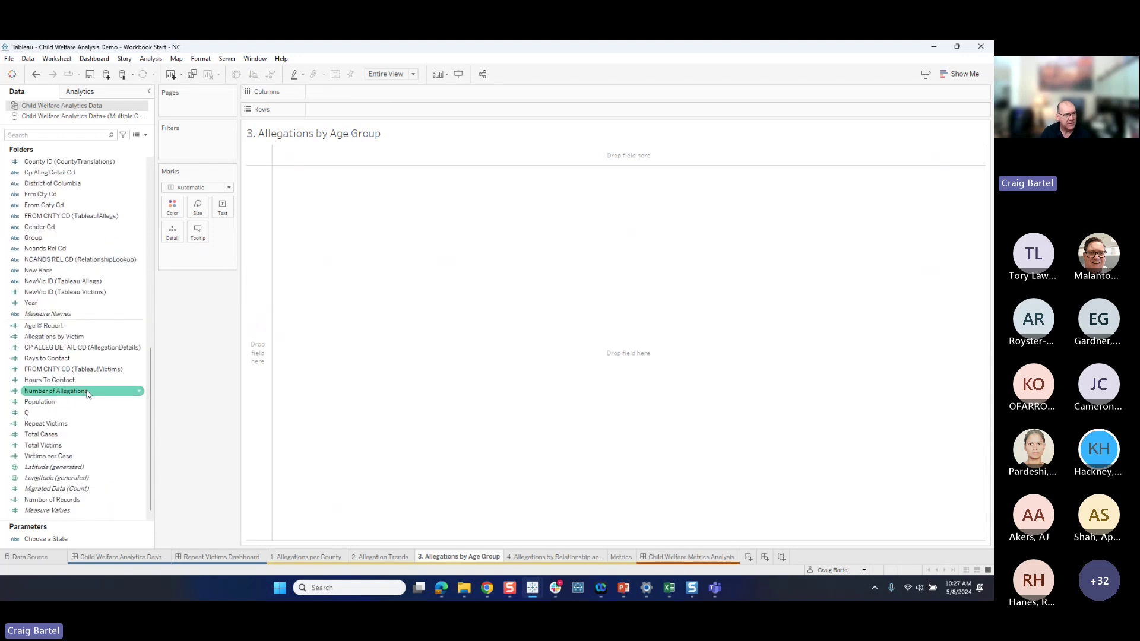
{"action": "left_click_drag", "start_coordinate": [87, 394], "coordinate": [290, 355]}
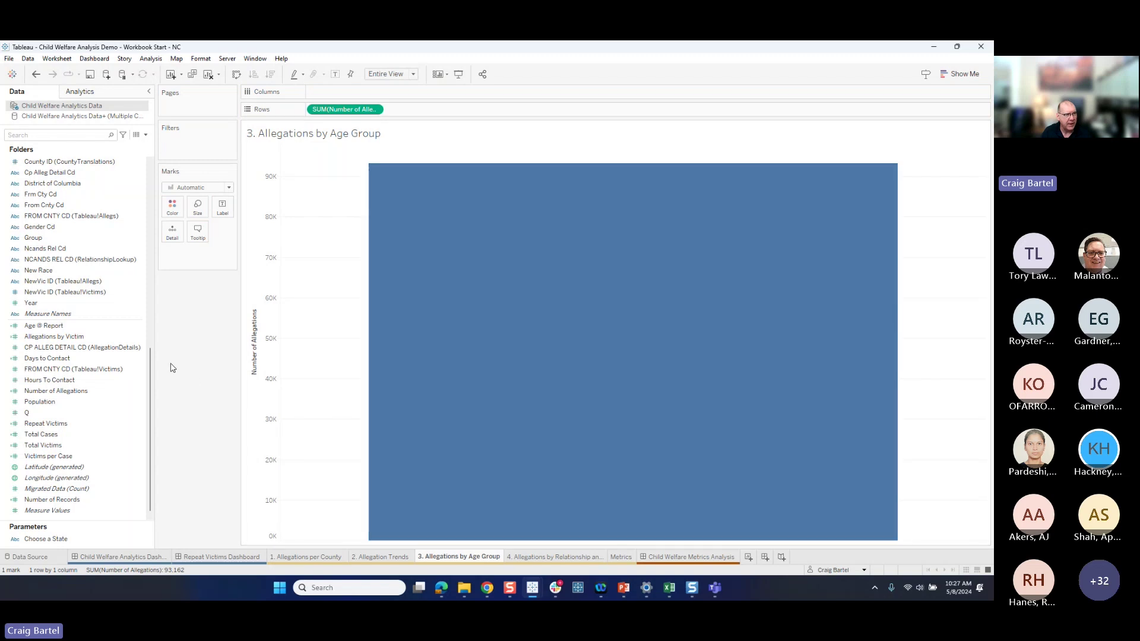
- Break the allegations down by Age Group on the columns and inspect the values of individual bars
{"action": "left_click_drag", "start_coordinate": [151, 356], "coordinate": [147, 159]}
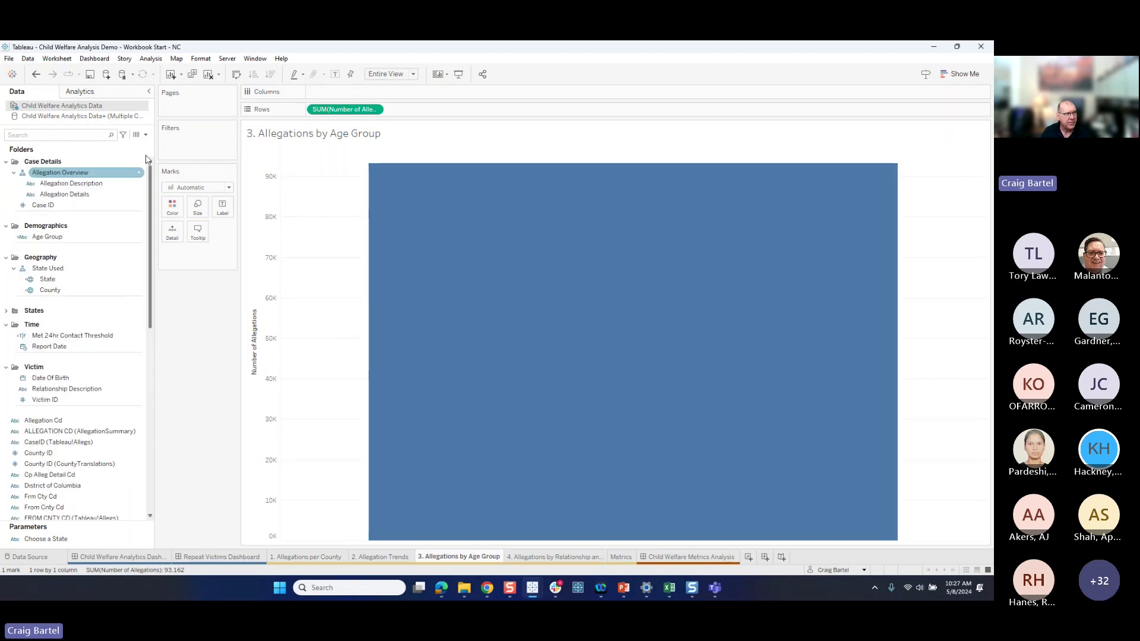
{"action": "left_click", "coordinate": [37, 237]}
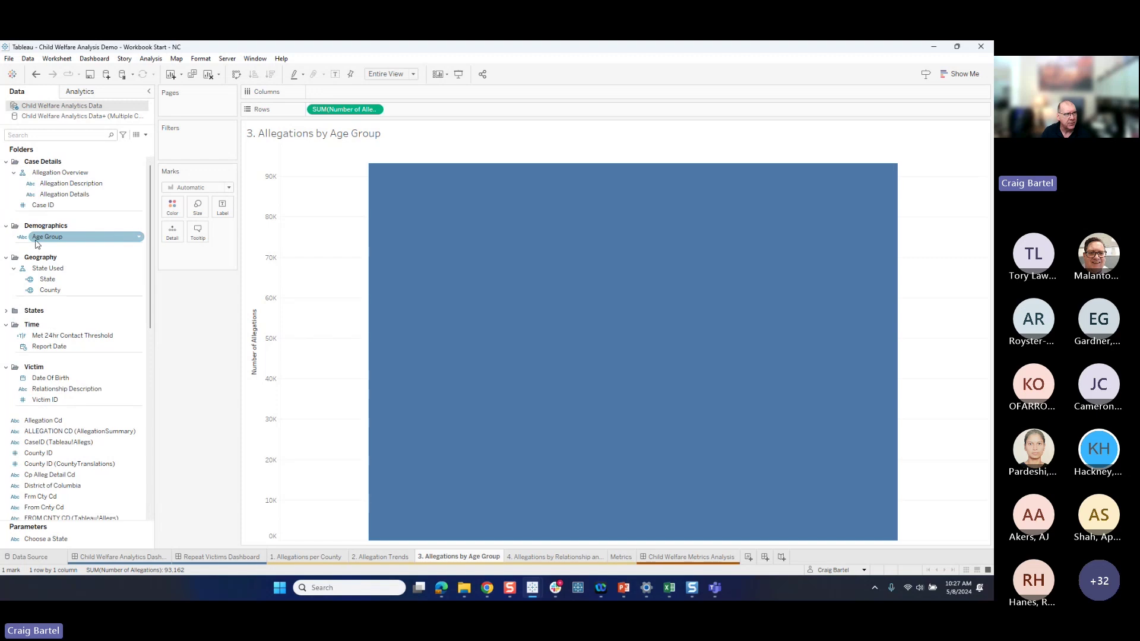
{"action": "left_click_drag", "start_coordinate": [59, 240], "coordinate": [318, 93]}
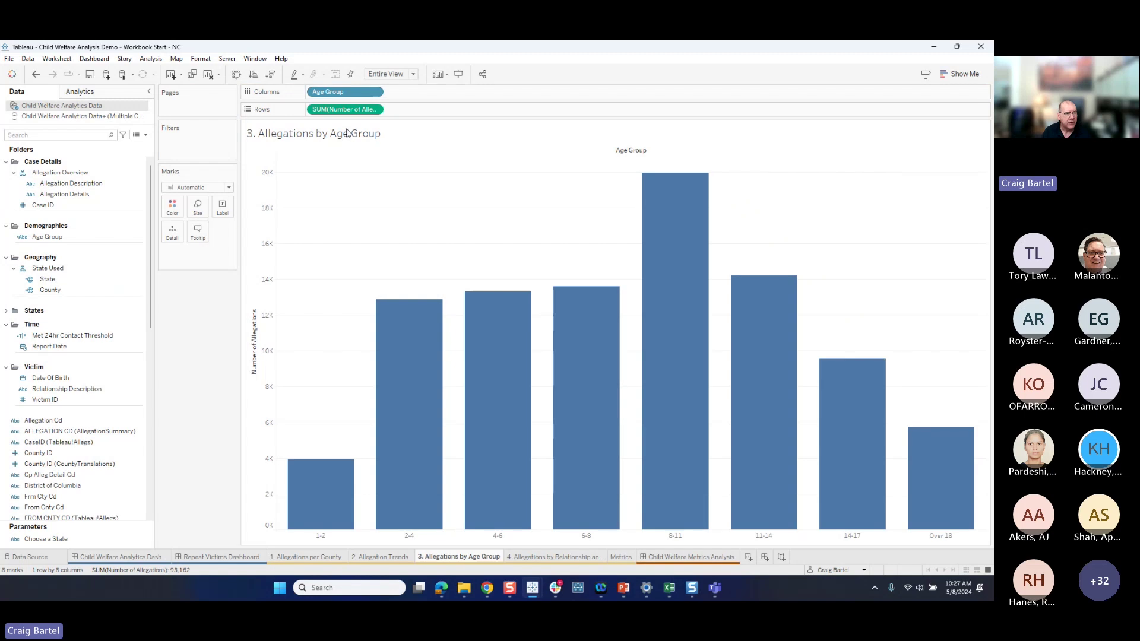
{"action": "mouse_move", "coordinate": [870, 527]}
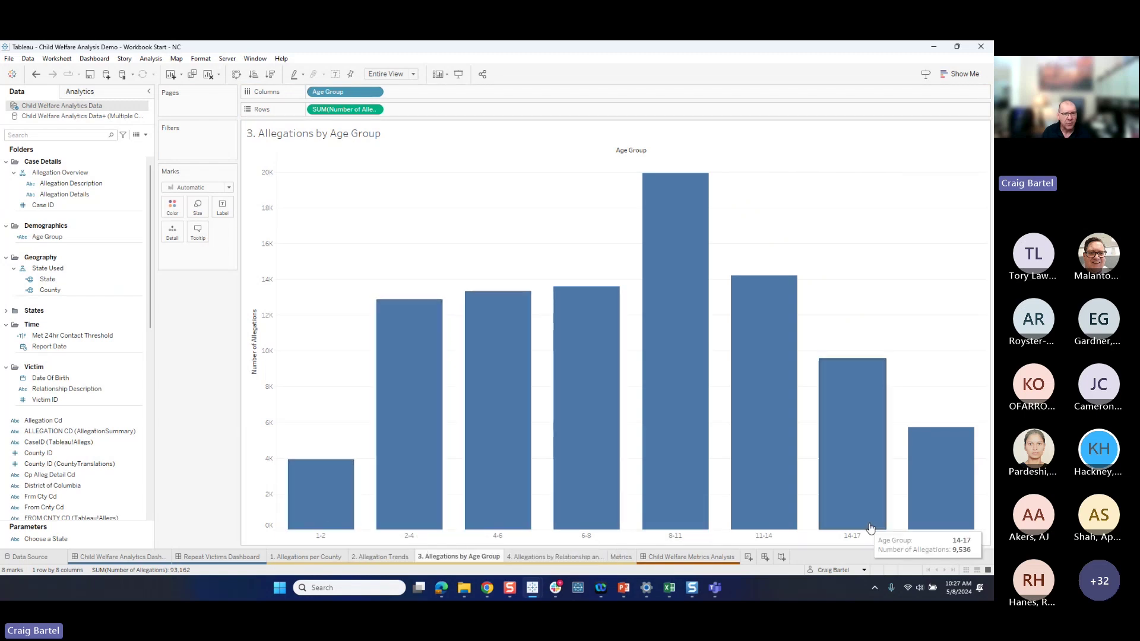
{"action": "mouse_move", "coordinate": [936, 470]}
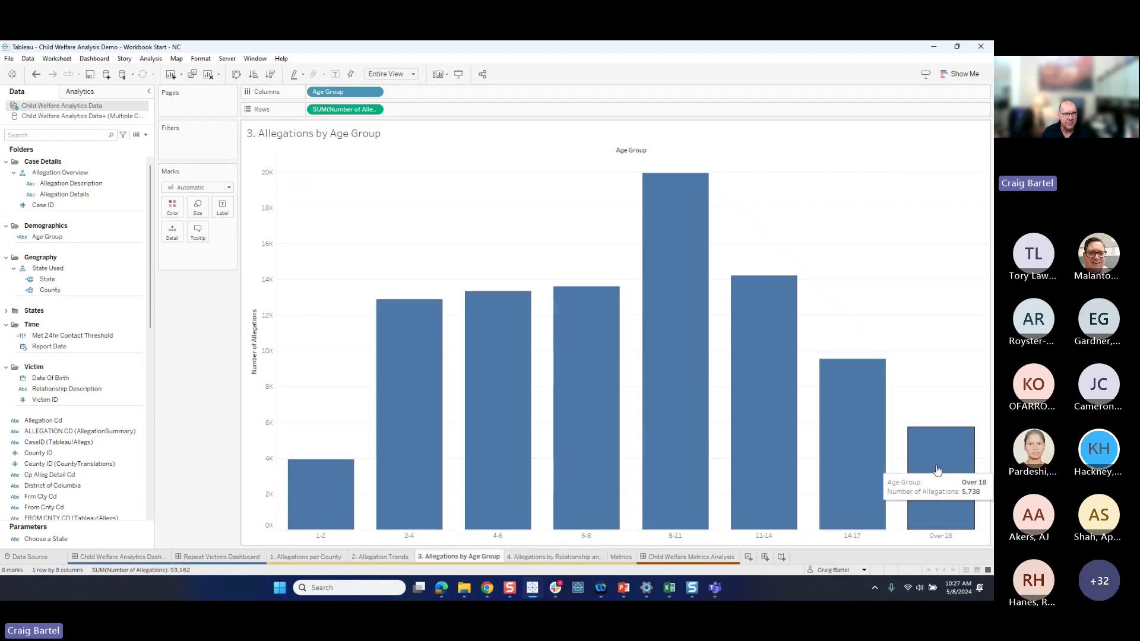
{"action": "mouse_move", "coordinate": [412, 488]}
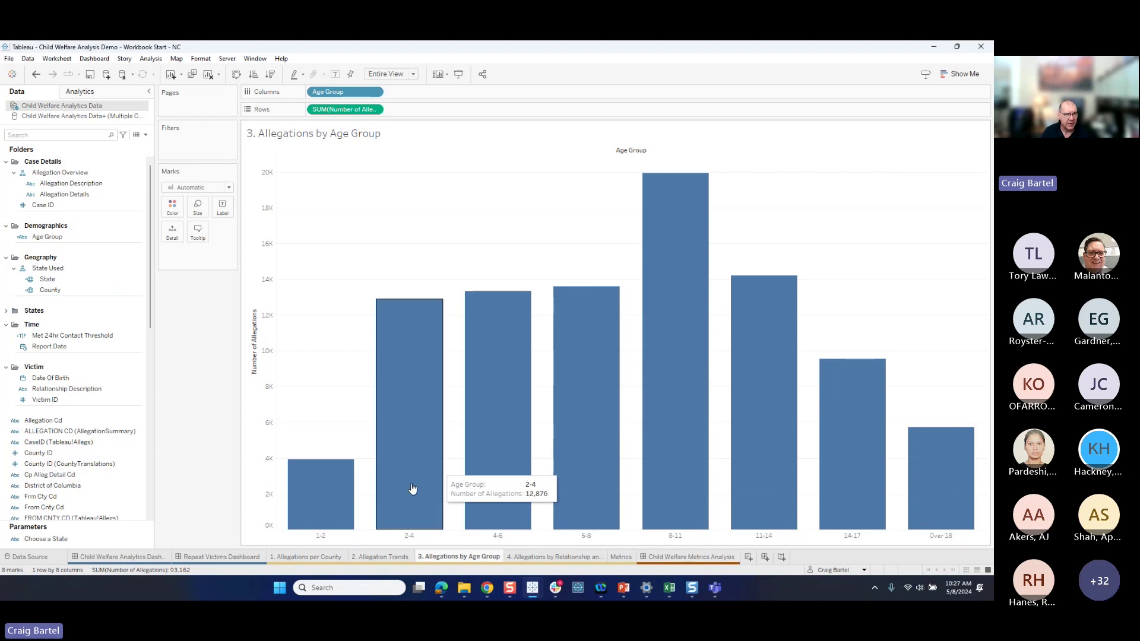
{"action": "mouse_move", "coordinate": [659, 267]}
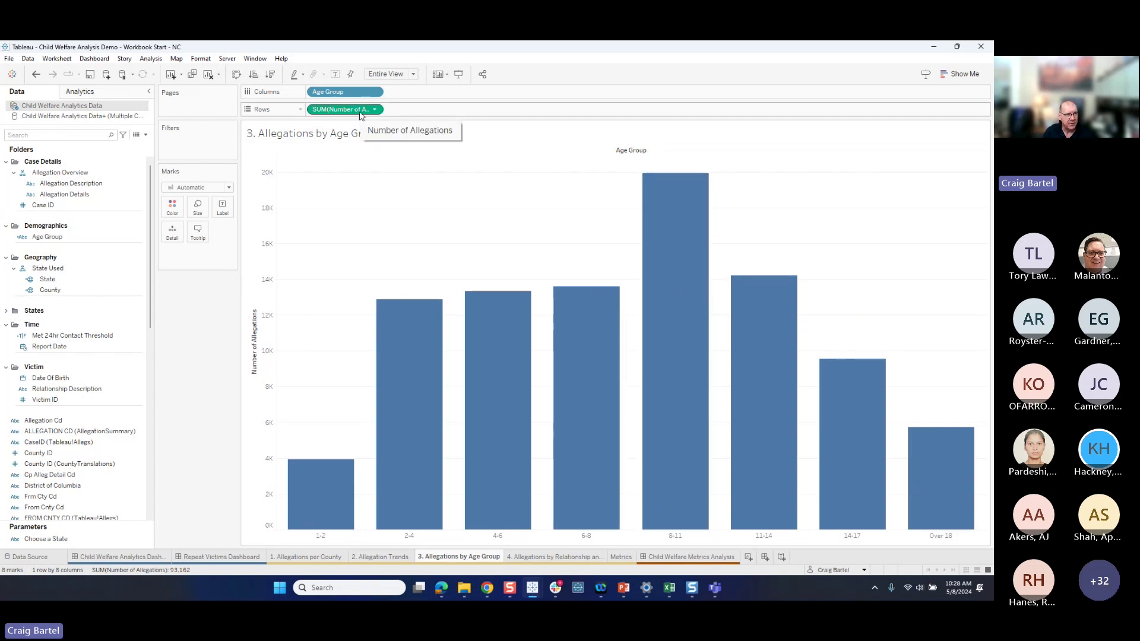
- Duplicate the Number of Allegations measure on the rows for a second chart by age group
{"action": "left_click_drag", "start_coordinate": [360, 112], "coordinate": [420, 115]}
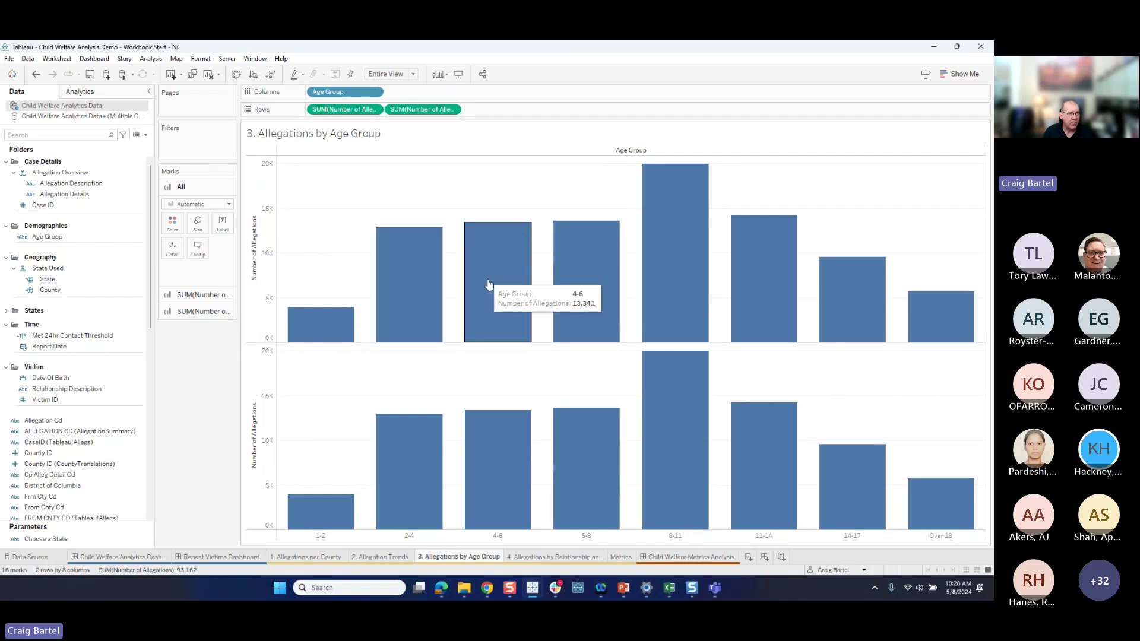
{"action": "mouse_move", "coordinate": [704, 280]}
{"action": "mouse_move", "coordinate": [667, 443]}
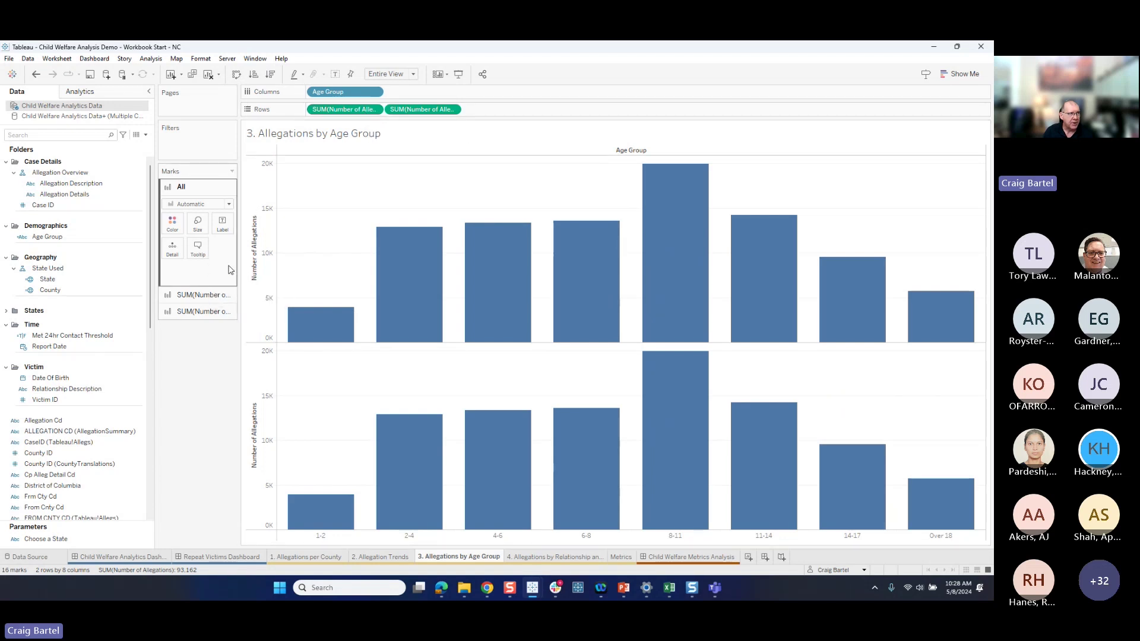
- Try the Circle mark type on both age group charts and undo it
{"action": "left_click", "coordinate": [229, 204]}
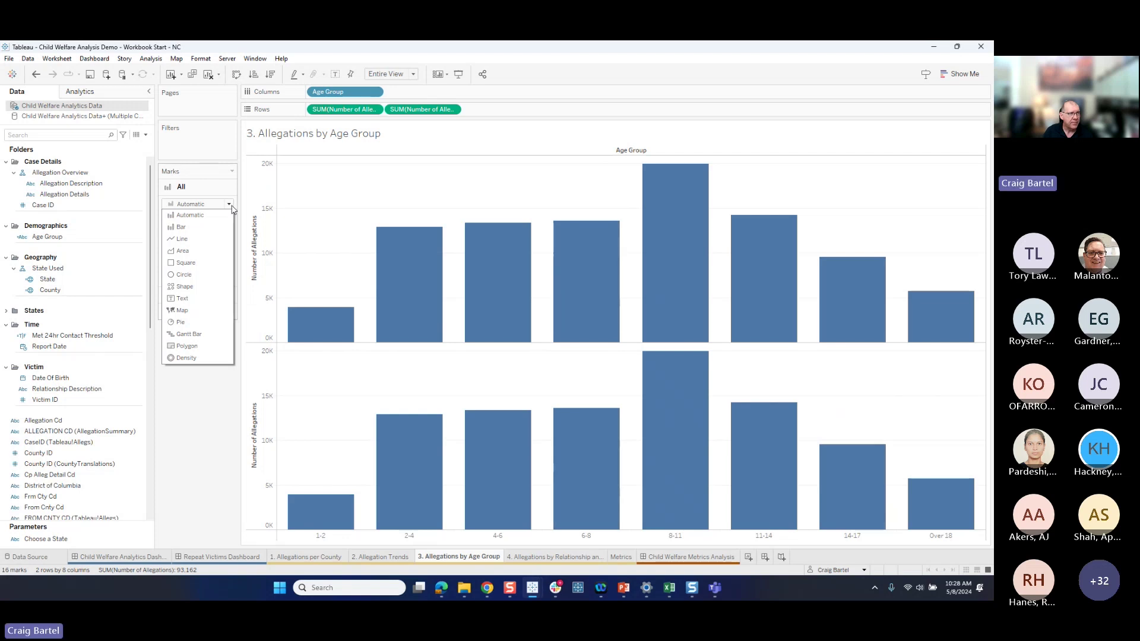
{"action": "key", "text": "Escape"}
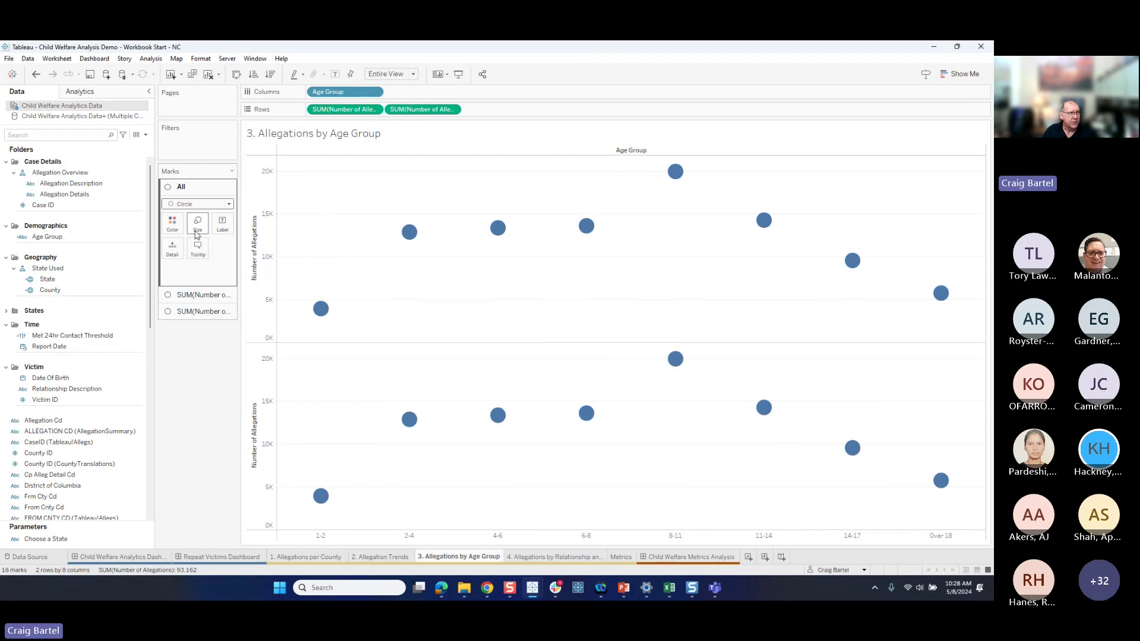
{"action": "left_click", "coordinate": [36, 73]}
- Set the mark type of only the first Number of Allegations measure to Circle
{"action": "left_click", "coordinate": [201, 304]}
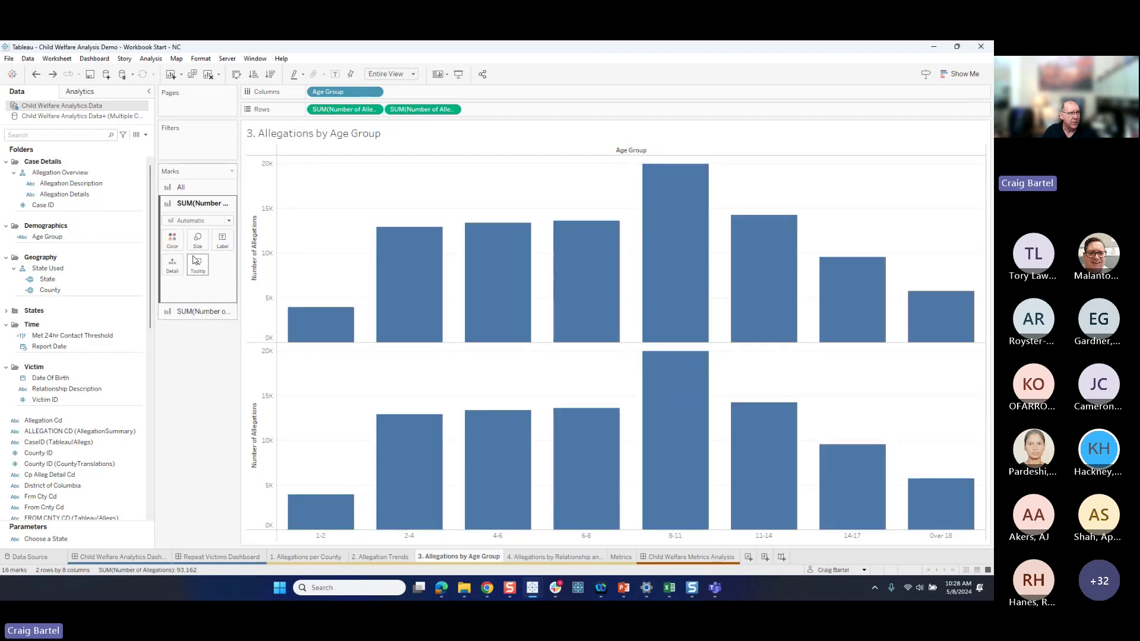
{"action": "left_click", "coordinate": [199, 220]}
{"action": "left_click", "coordinate": [206, 290]}
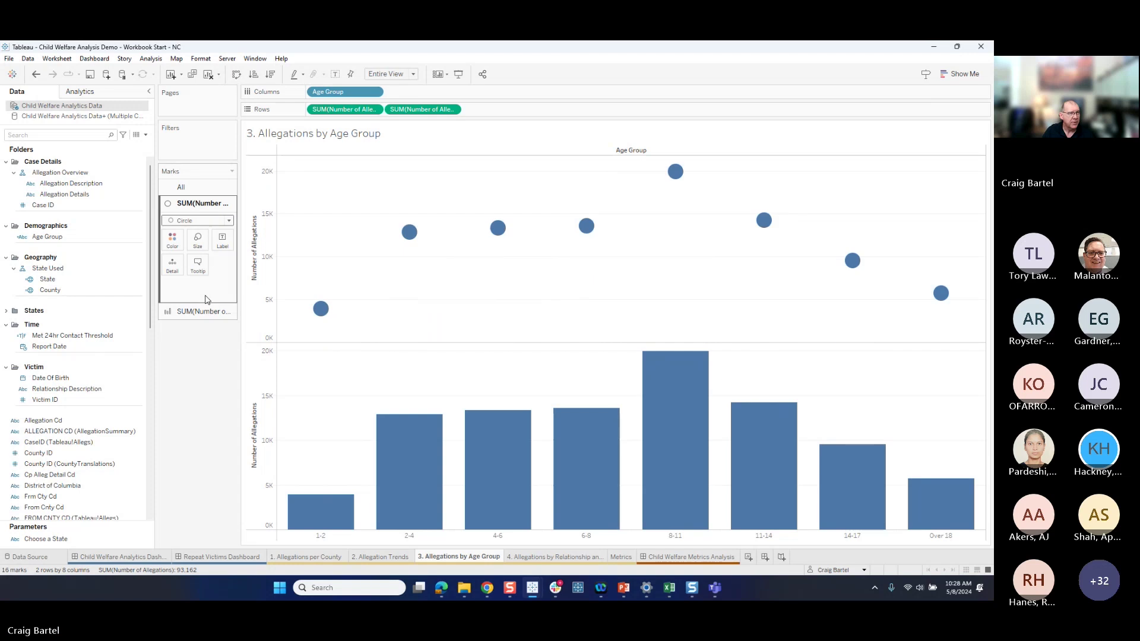
- Shrink the bars of the second Number of Allegations measure to the thinnest size
{"action": "left_click", "coordinate": [201, 313]}
{"action": "left_click", "coordinate": [197, 256]}
{"action": "left_click", "coordinate": [211, 284]}
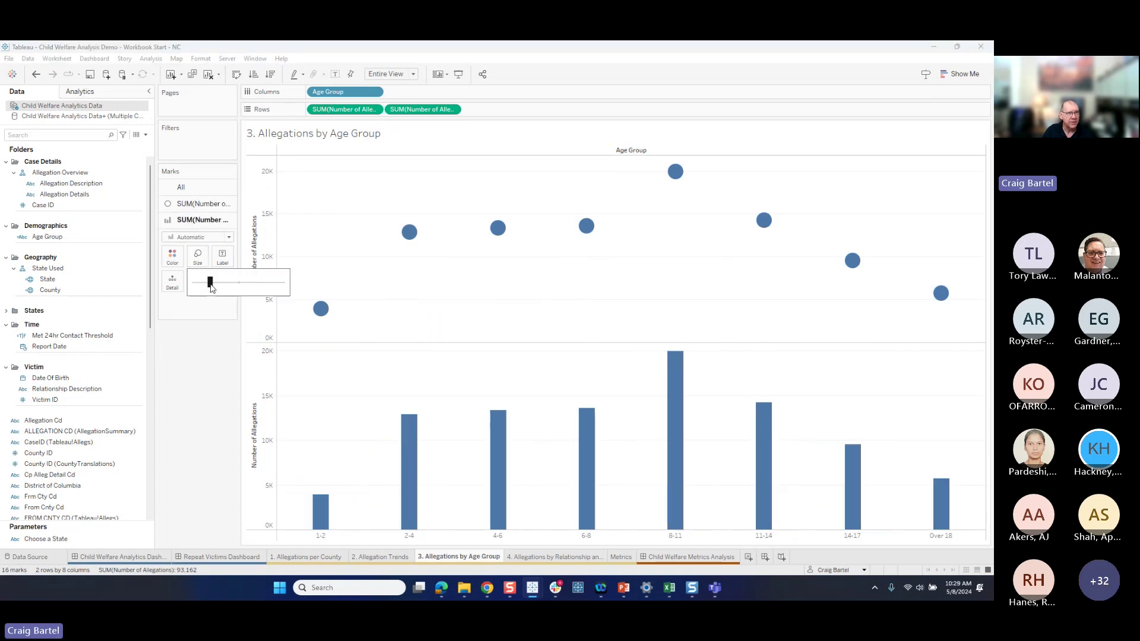
{"action": "left_click_drag", "start_coordinate": [210, 284], "coordinate": [194, 284]}
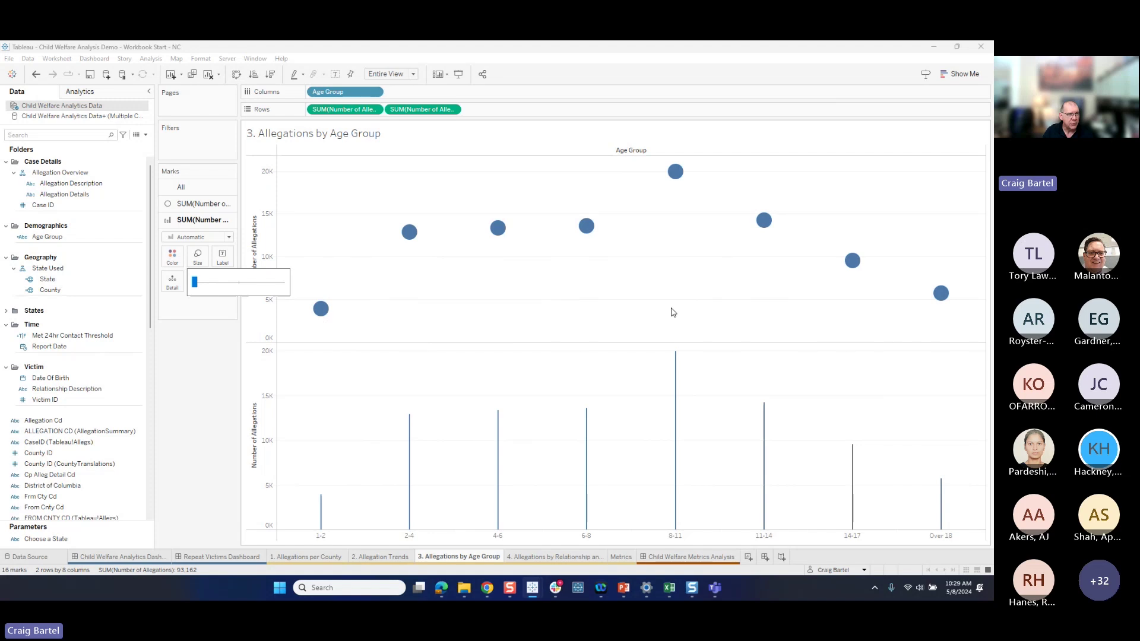
- Size the first measure's circles by Number of Allegations and inspect the Over 18 and 8-11 circles
{"action": "left_click", "coordinate": [202, 204]}
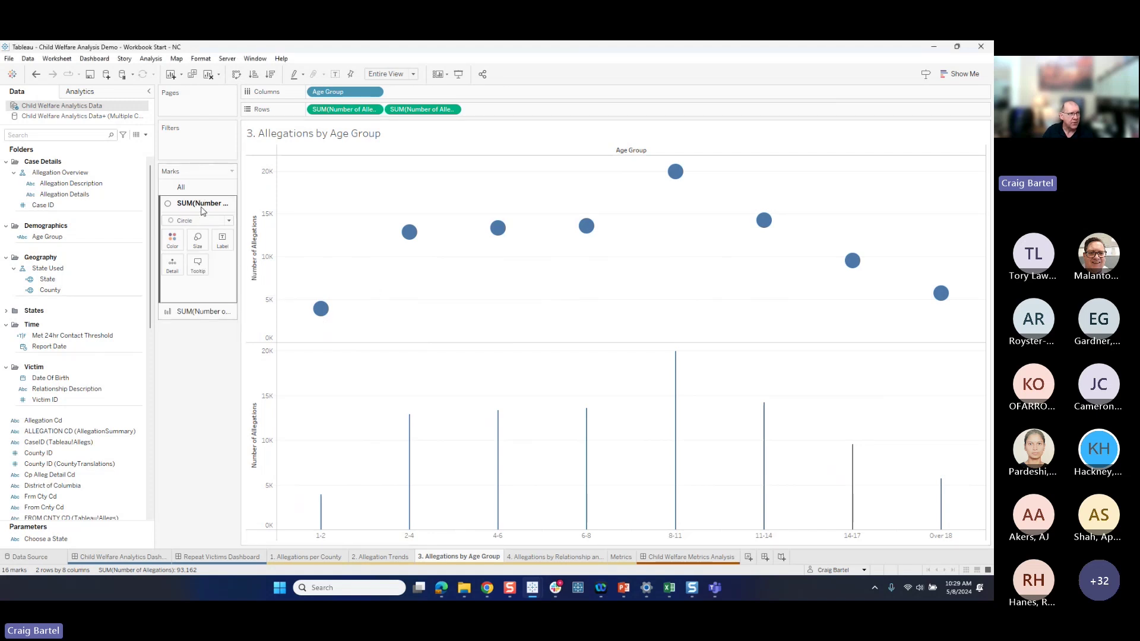
{"action": "left_click_drag", "start_coordinate": [360, 110], "coordinate": [195, 249]}
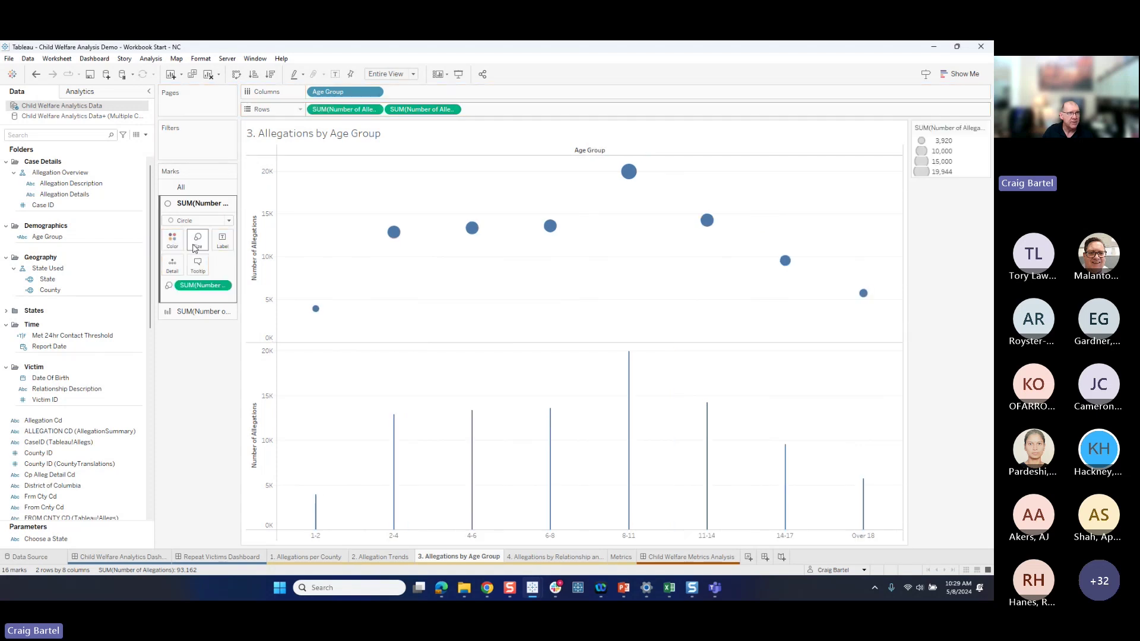
{"action": "mouse_move", "coordinate": [865, 297]}
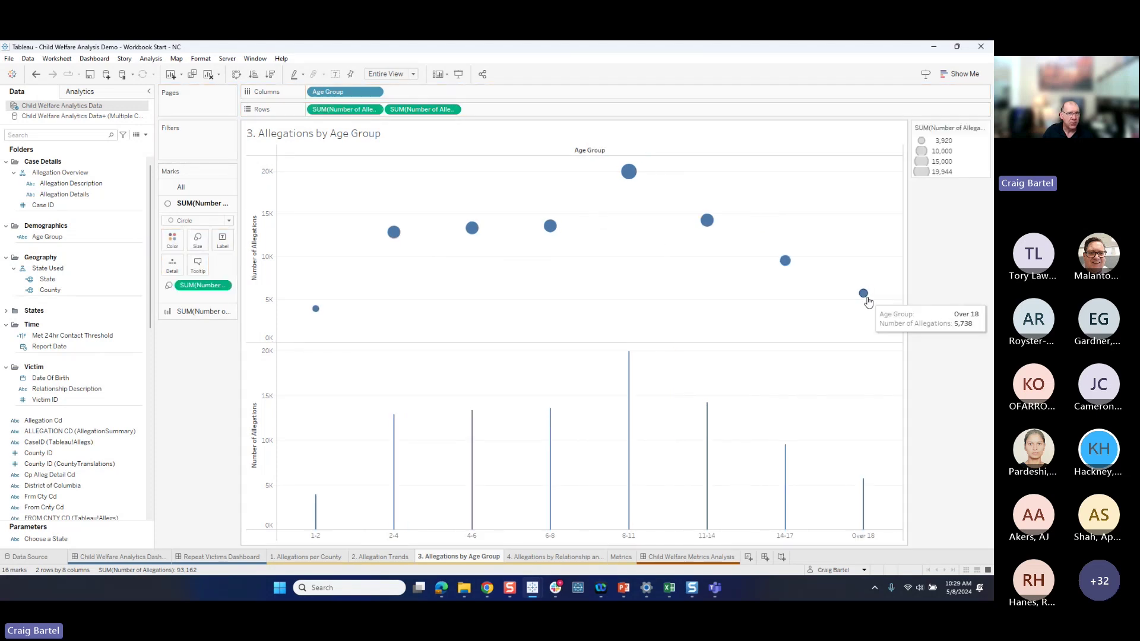
{"action": "mouse_move", "coordinate": [627, 176]}
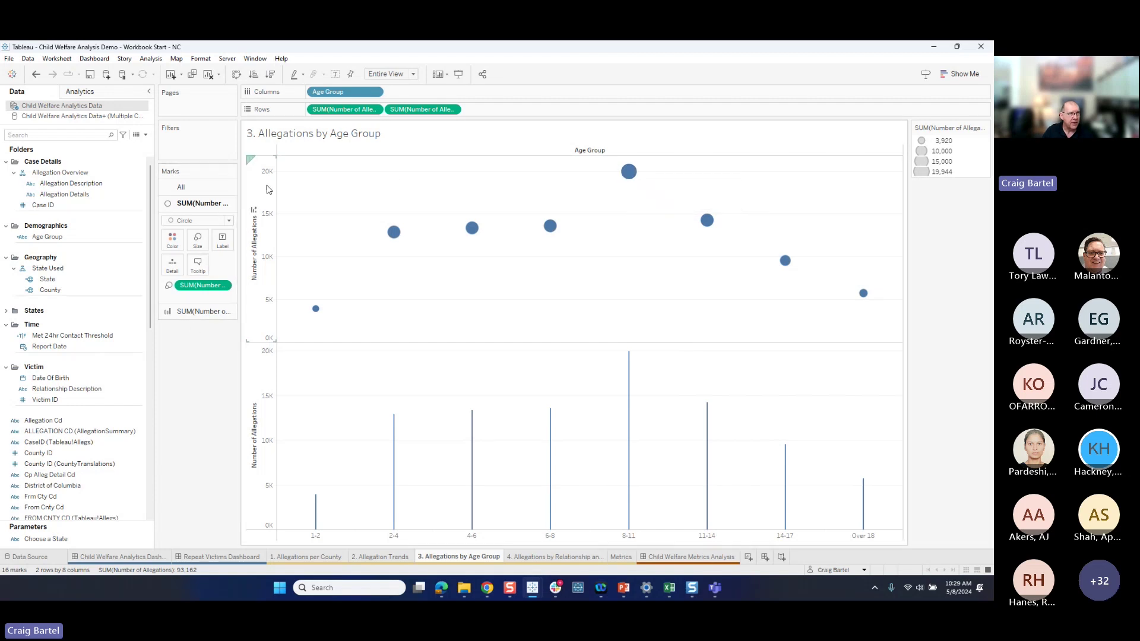
- Combine both Number of Allegations measures on a dual axis and set the second measure's mark type to Bar
{"action": "left_click", "coordinate": [451, 110]}
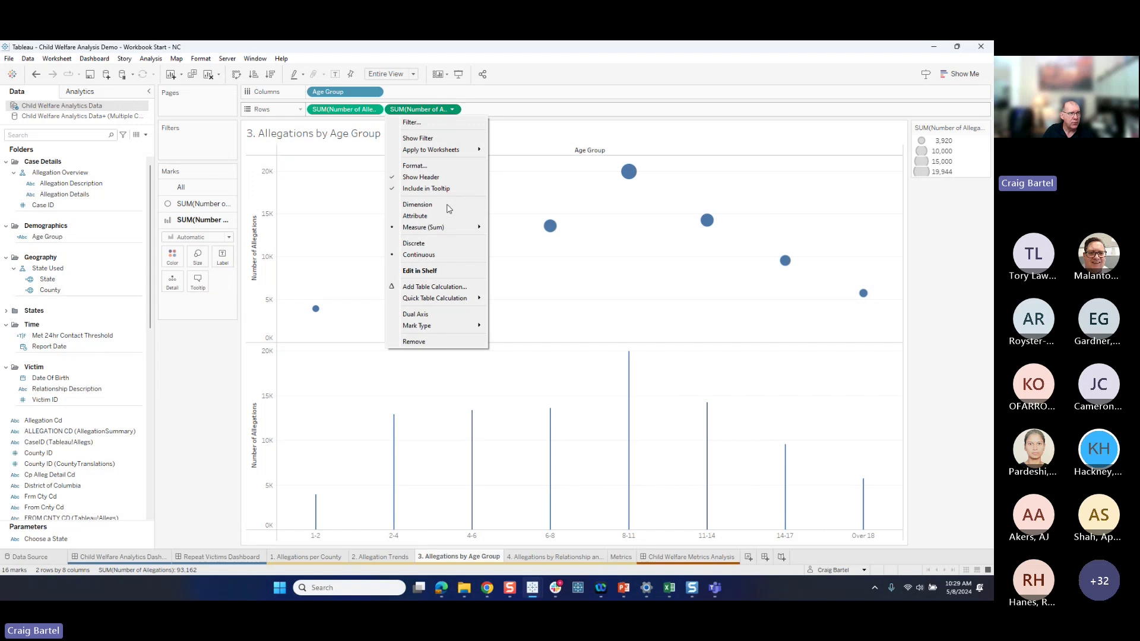
{"action": "left_click", "coordinate": [438, 314]}
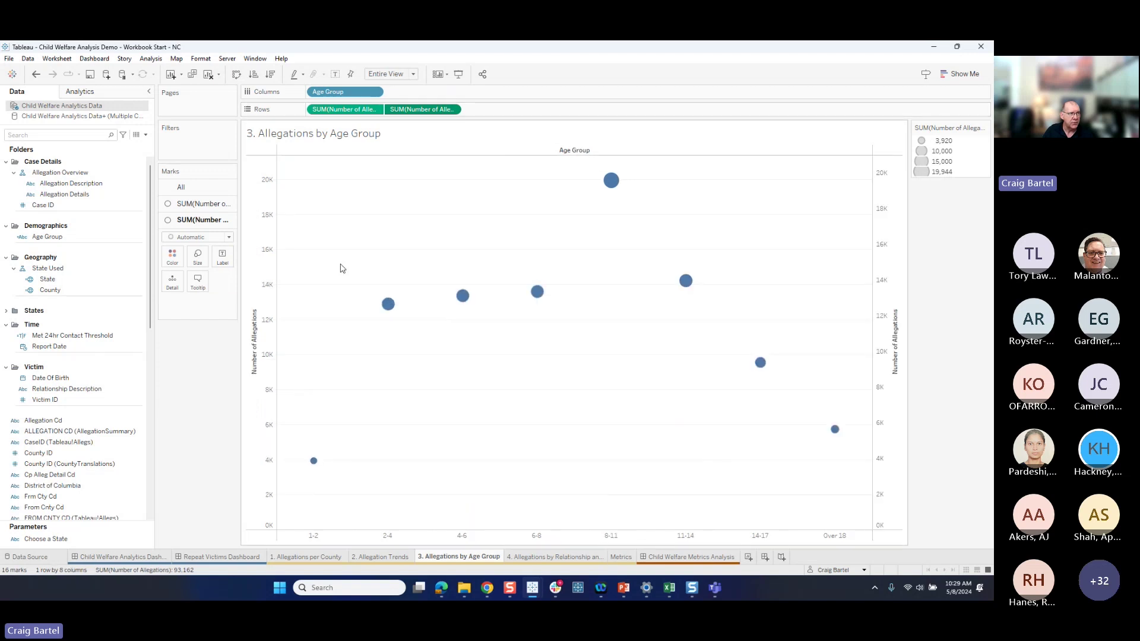
{"action": "left_click", "coordinate": [201, 204]}
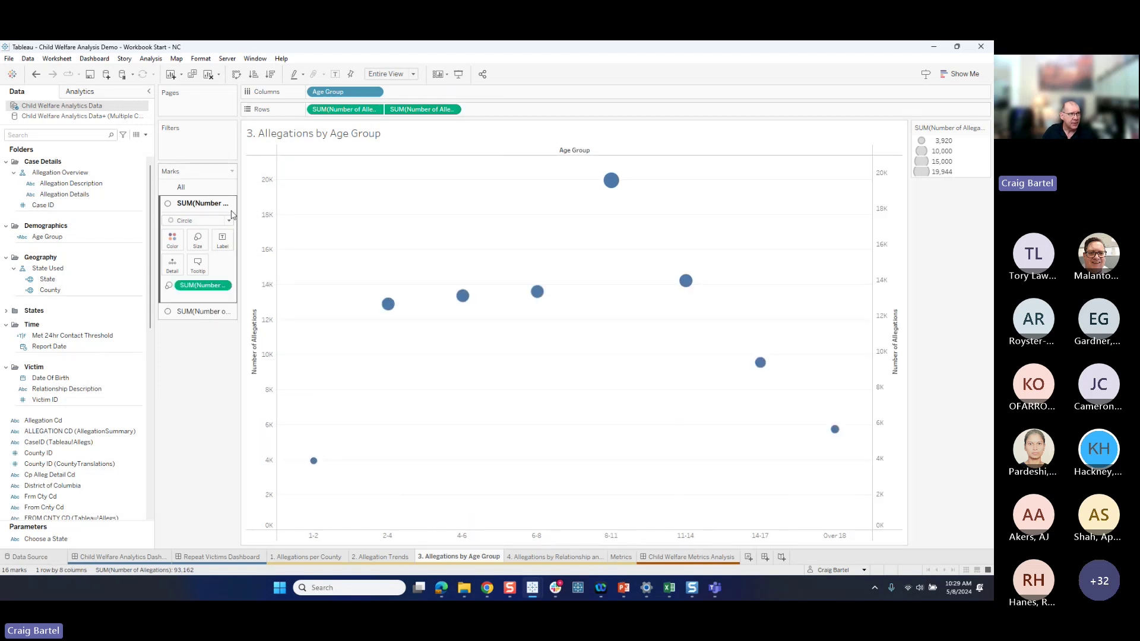
{"action": "left_click", "coordinate": [228, 220]}
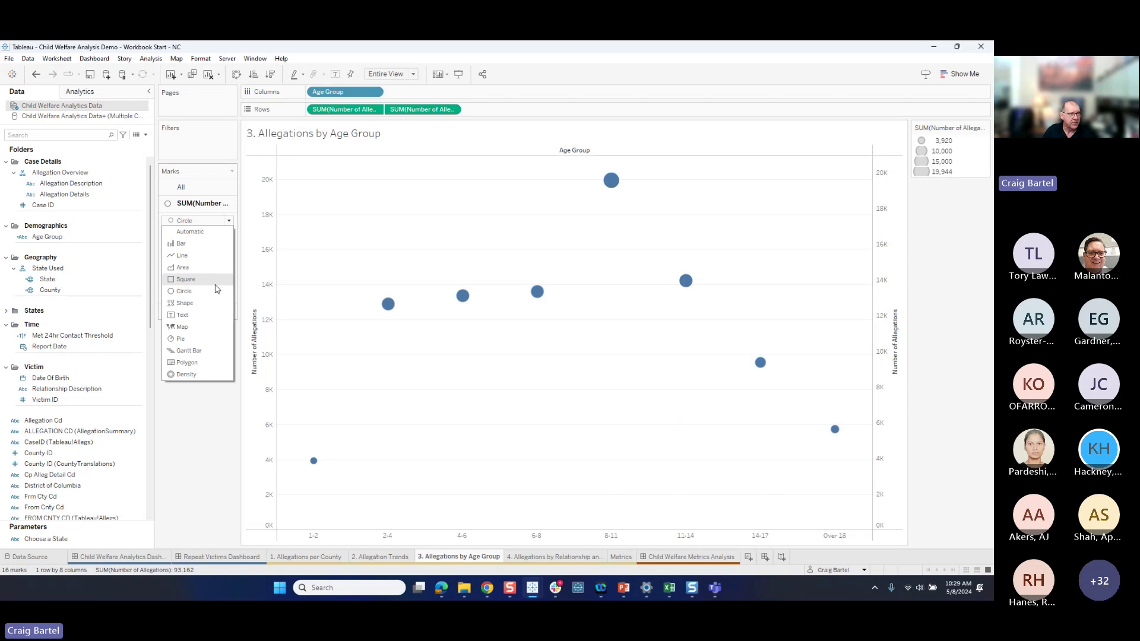
{"action": "left_click", "coordinate": [294, 270]}
{"action": "left_click", "coordinate": [198, 310]}
{"action": "left_click", "coordinate": [202, 236]}
{"action": "left_click", "coordinate": [199, 261]}
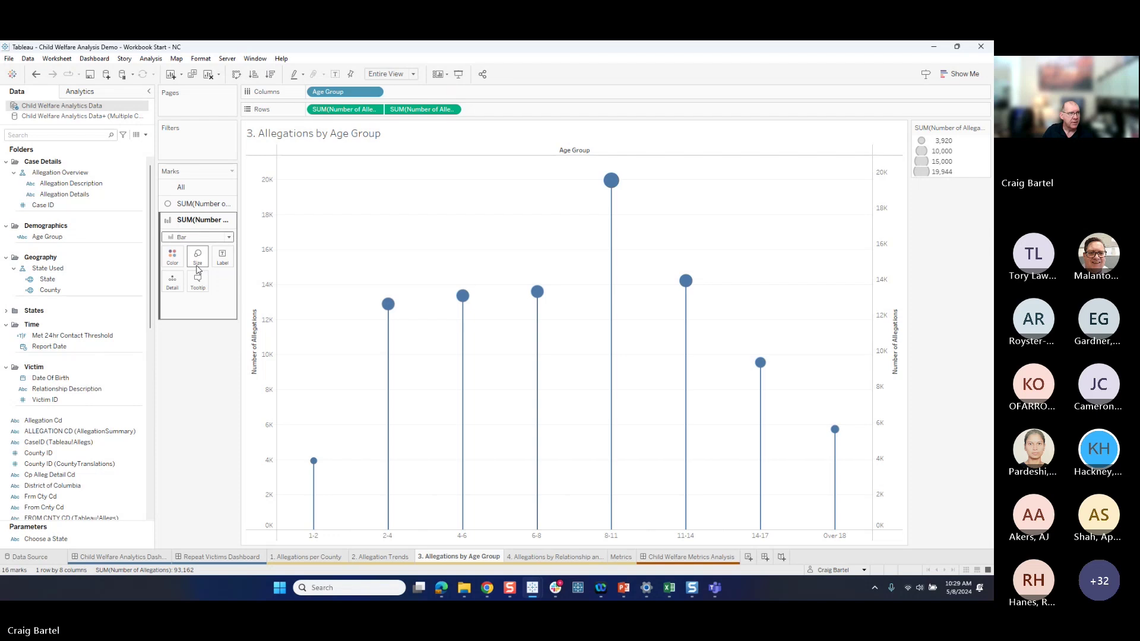
- Enlarge the circle marks of the first Number of Allegations measure
{"action": "left_click", "coordinate": [199, 203]}
{"action": "left_click", "coordinate": [197, 239]}
{"action": "left_click_drag", "start_coordinate": [216, 265], "coordinate": [232, 266]}
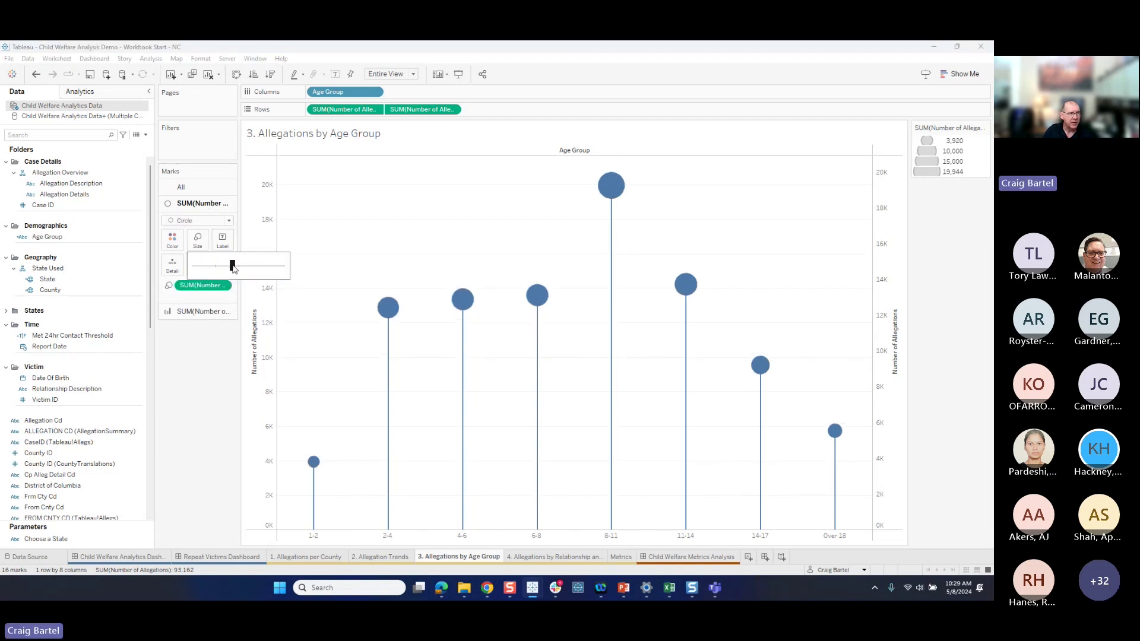
- Thicken the bars of the second Number of Allegations measure slightly
{"action": "left_click", "coordinate": [212, 317]}
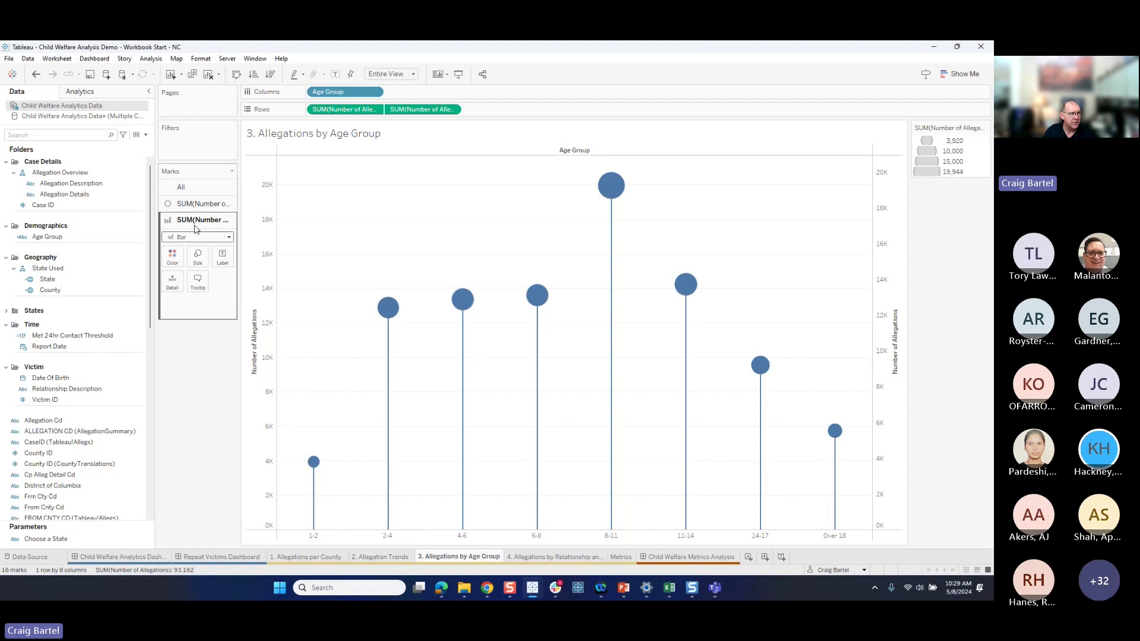
{"action": "left_click", "coordinate": [198, 256]}
{"action": "left_click_drag", "start_coordinate": [194, 282], "coordinate": [198, 290]}
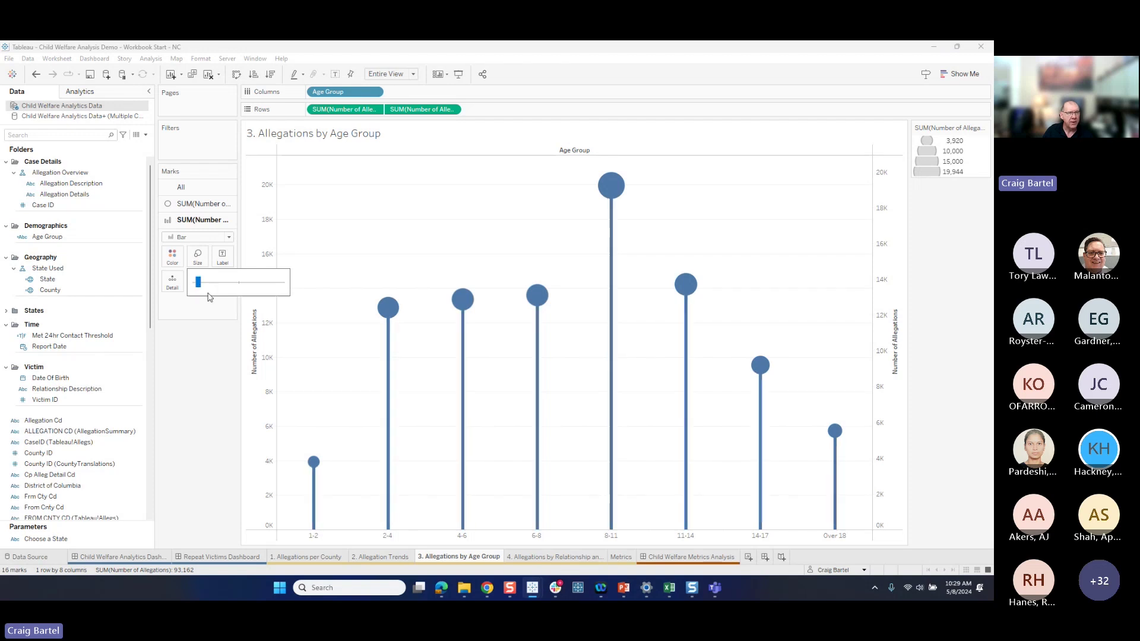
{"action": "left_click", "coordinate": [187, 315]}
- Color the circles by Number of Allegations and swap the two Rows measures so the circles sit in front of the bars
{"action": "left_click", "coordinate": [199, 204]}
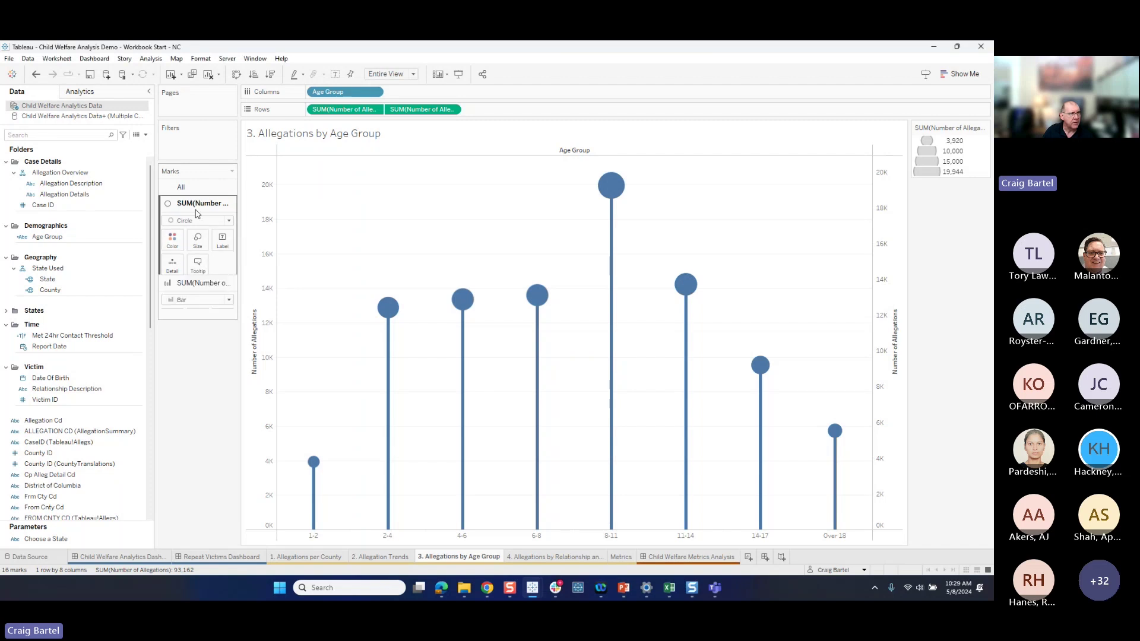
{"action": "left_click_drag", "start_coordinate": [206, 294], "coordinate": [181, 250]}
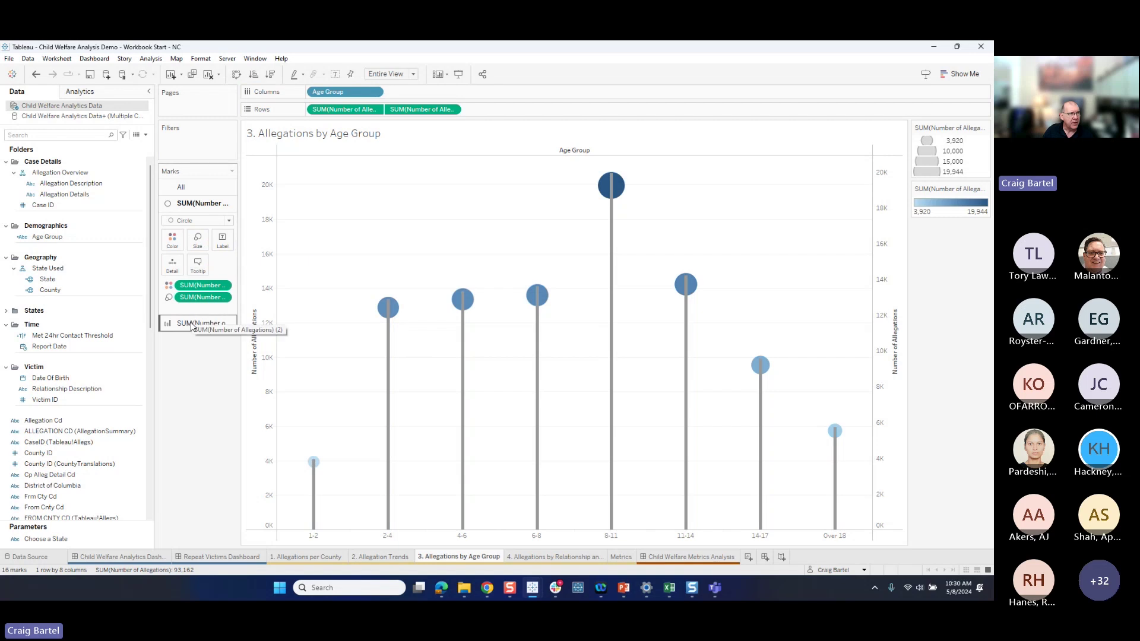
{"action": "left_click_drag", "start_coordinate": [344, 109], "coordinate": [313, 112]}
{"action": "mouse_move", "coordinate": [614, 321]}
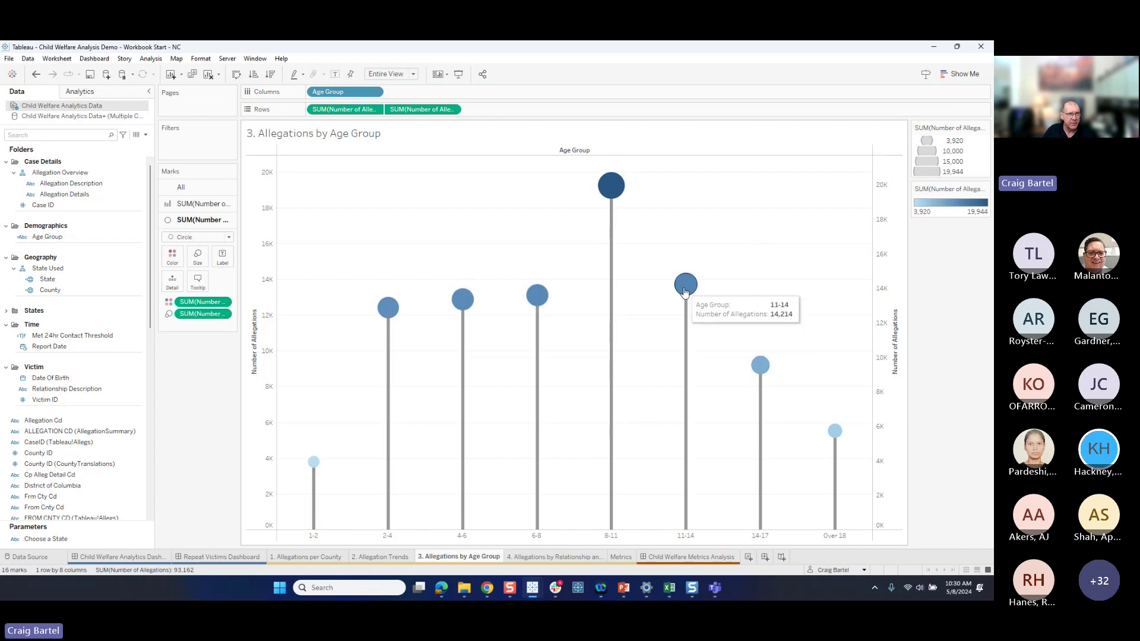
{"action": "mouse_move", "coordinate": [646, 243]}
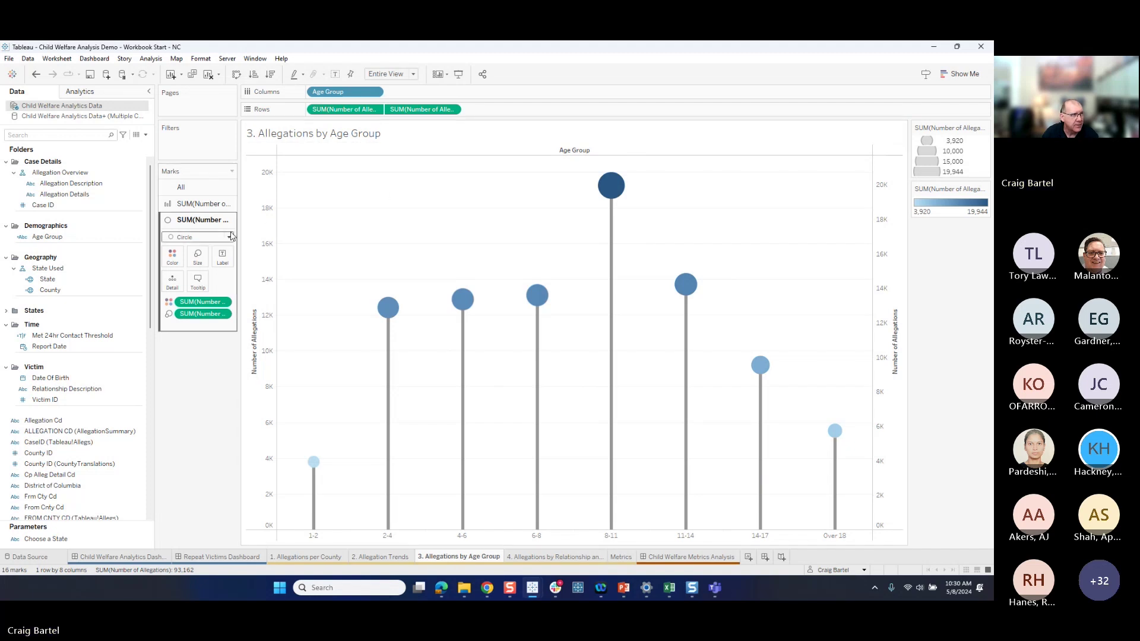
- Label the circle marks with Number of Allegations
{"action": "left_click", "coordinate": [201, 220]}
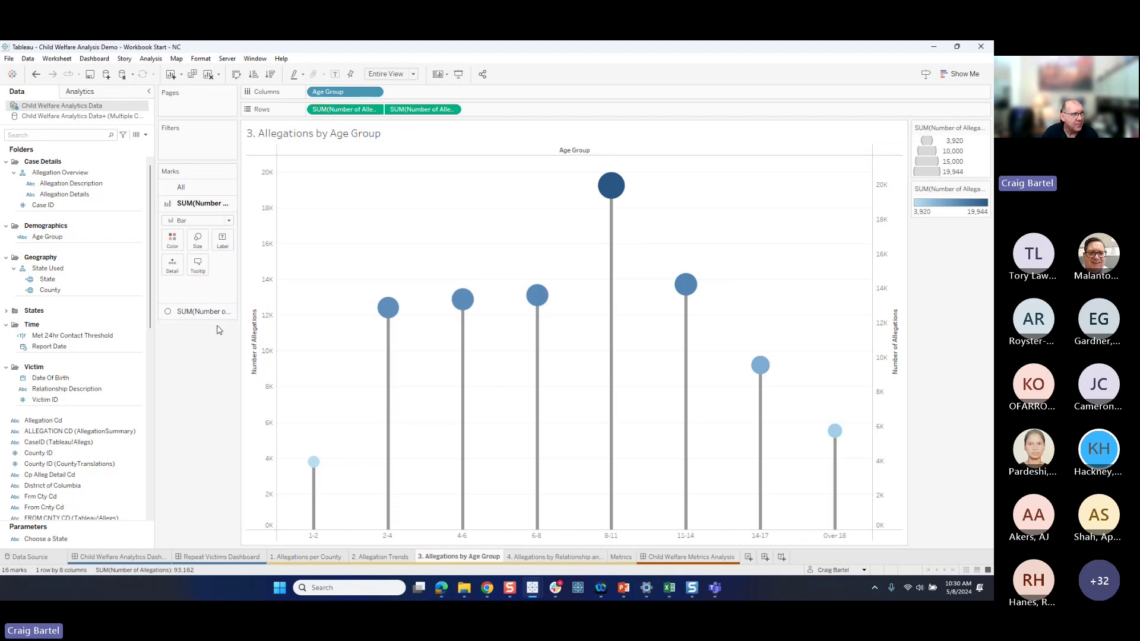
{"action": "left_click", "coordinate": [215, 311]}
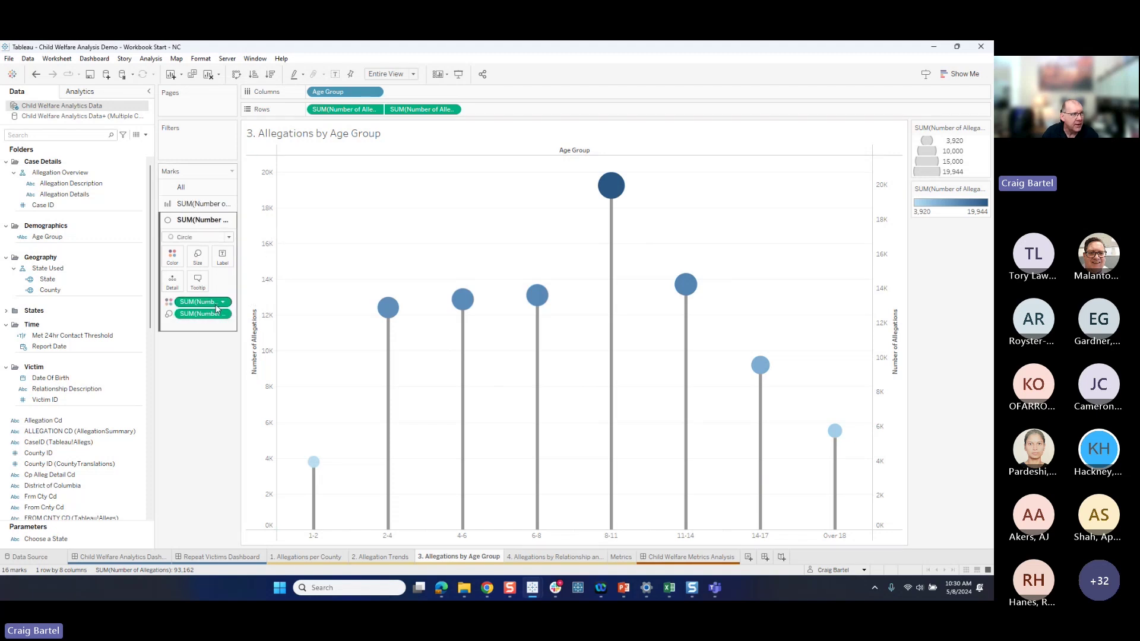
{"action": "left_click_drag", "start_coordinate": [197, 305], "coordinate": [223, 264]}
{"action": "left_click", "coordinate": [223, 262]}
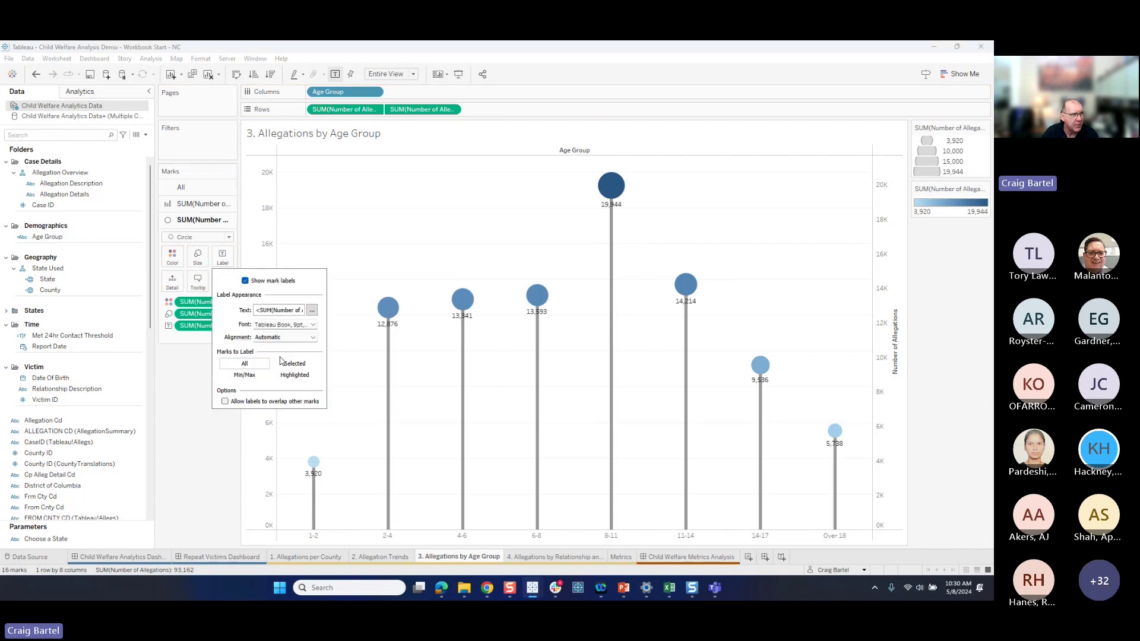
- Align the circle labels Middle Center and enlarge the circles slightly to fit the numbers
{"action": "left_click", "coordinate": [310, 336]}
{"action": "left_click", "coordinate": [279, 377]}
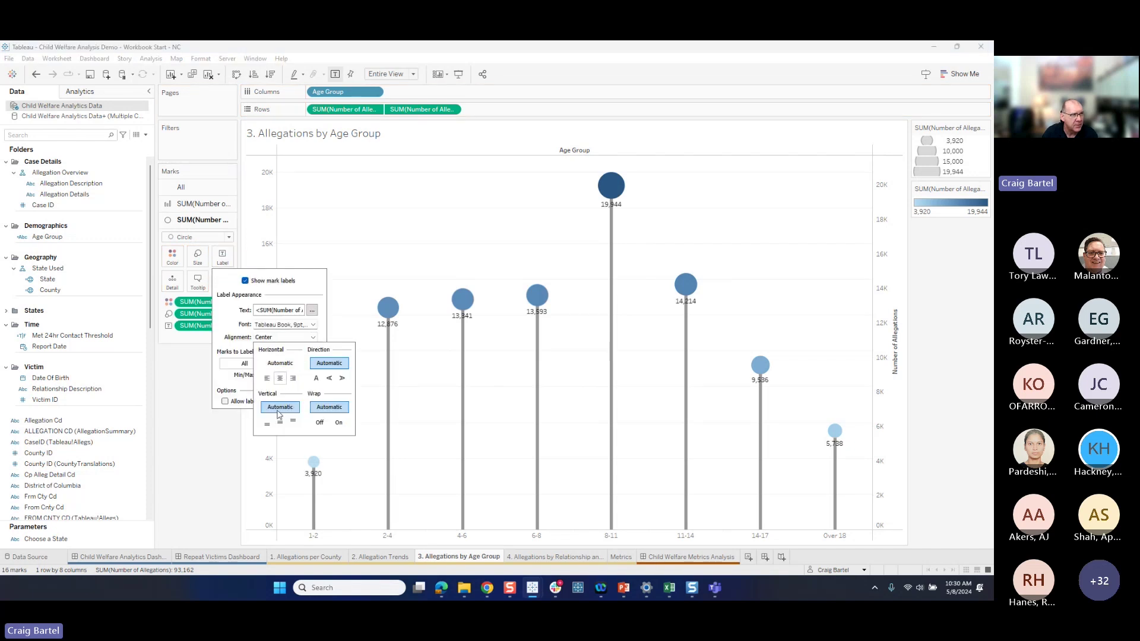
{"action": "left_click", "coordinate": [280, 423]}
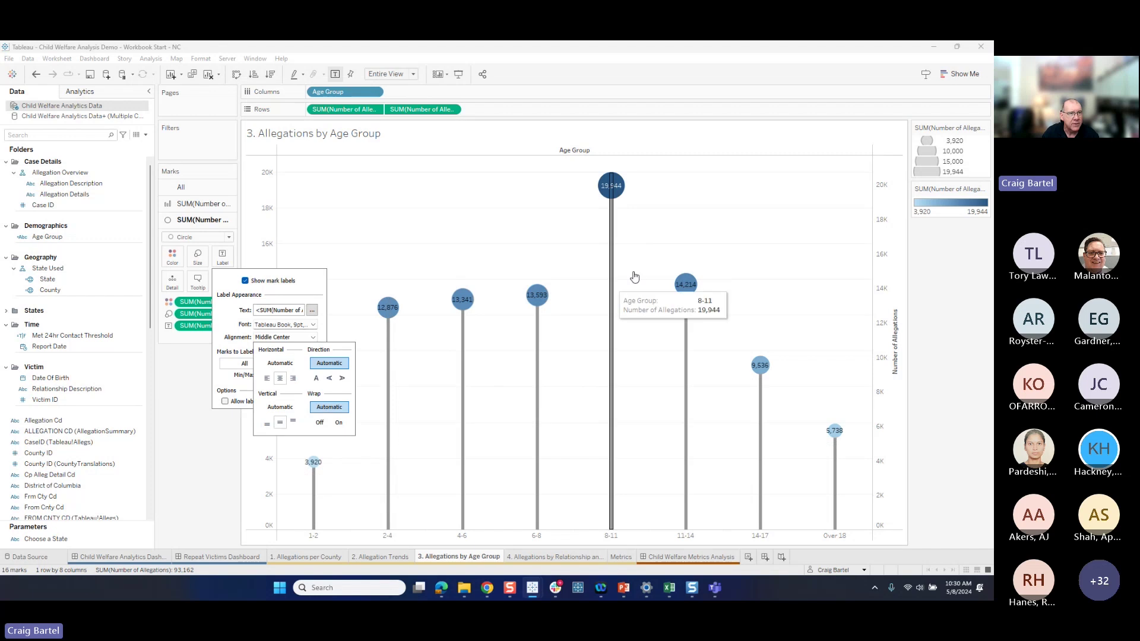
{"action": "left_click", "coordinate": [746, 200]}
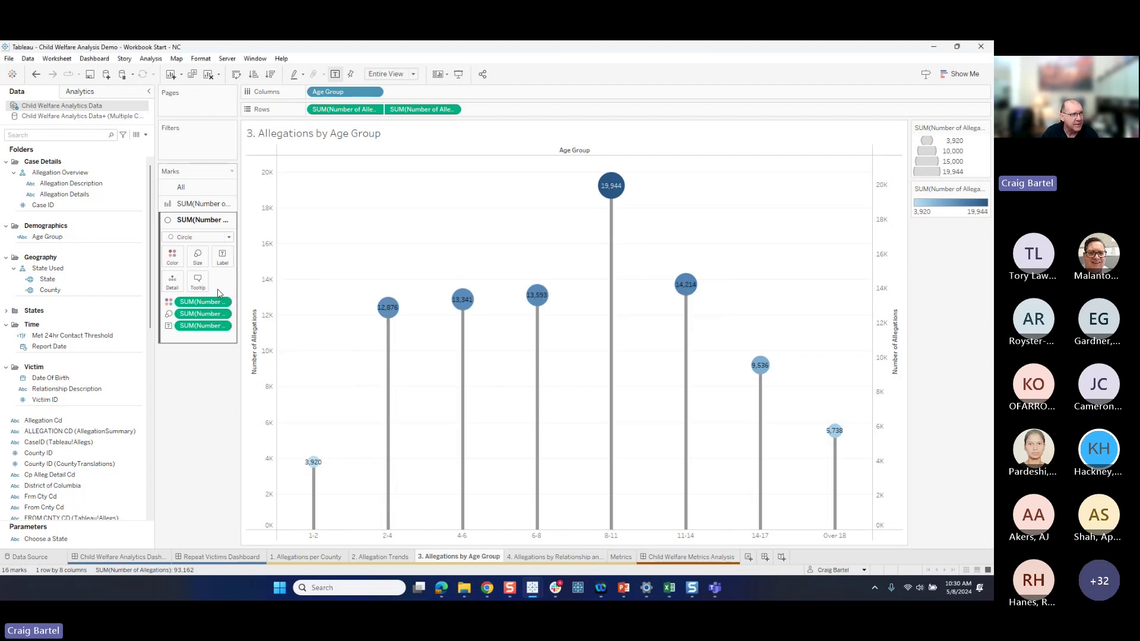
{"action": "left_click", "coordinate": [197, 256]}
{"action": "left_click_drag", "start_coordinate": [234, 285], "coordinate": [237, 288]}
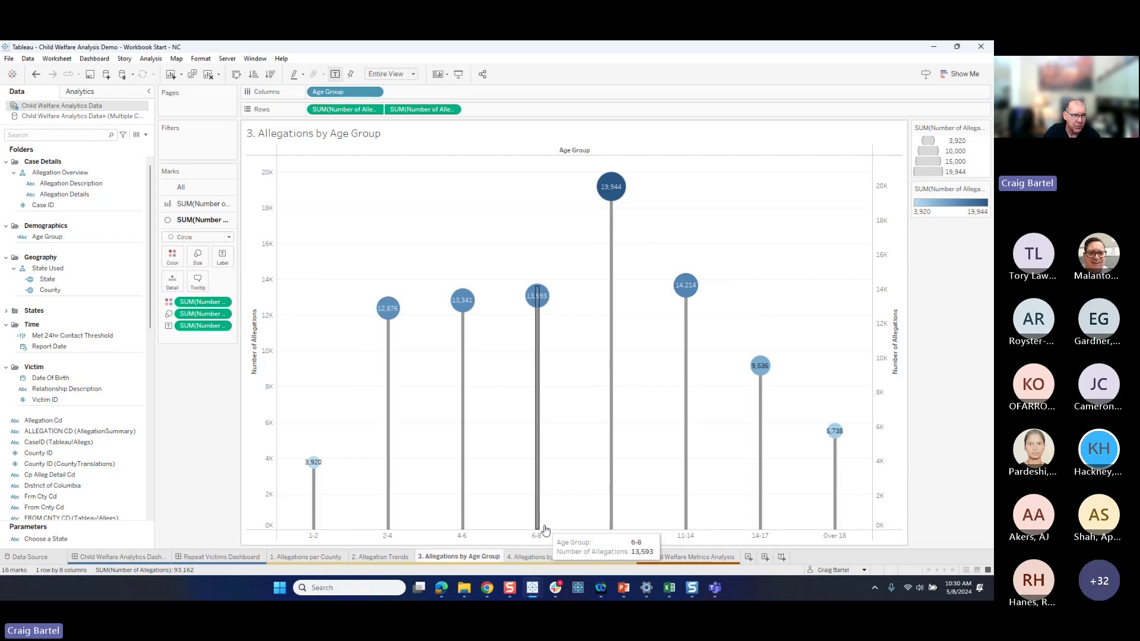
- Build a treemap of Number of Allegations by Relationship Description on the 4. Allegations by Relationship and Type worksheet
{"action": "left_click", "coordinate": [556, 557]}
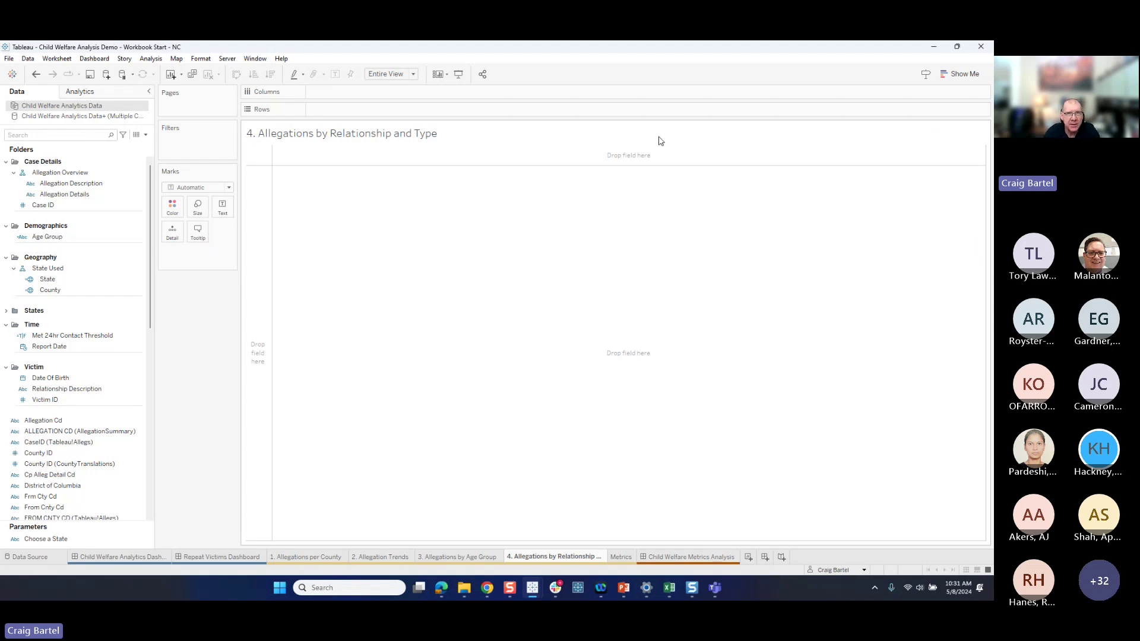
{"action": "left_click", "coordinate": [966, 75]}
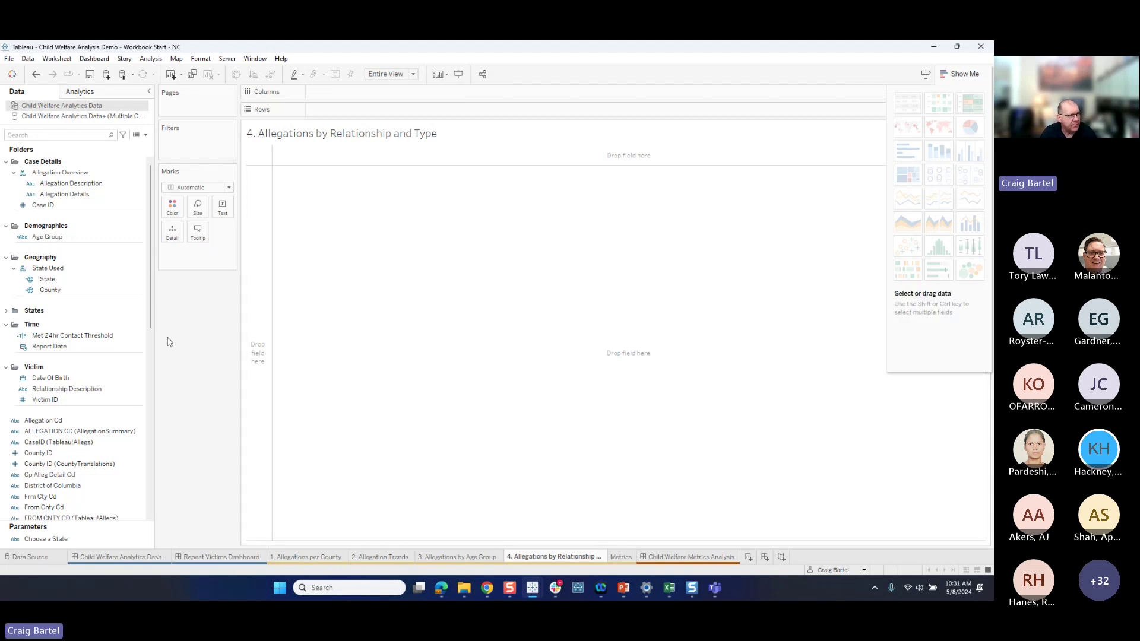
{"action": "left_click_drag", "start_coordinate": [152, 321], "coordinate": [150, 517]}
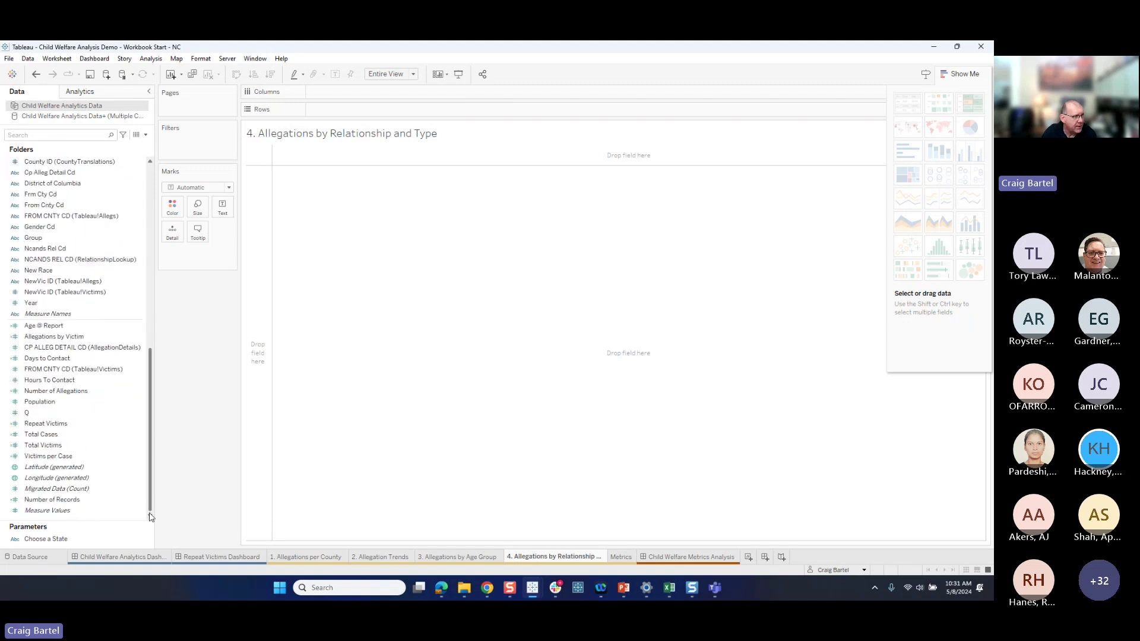
{"action": "left_click", "coordinate": [107, 392]}
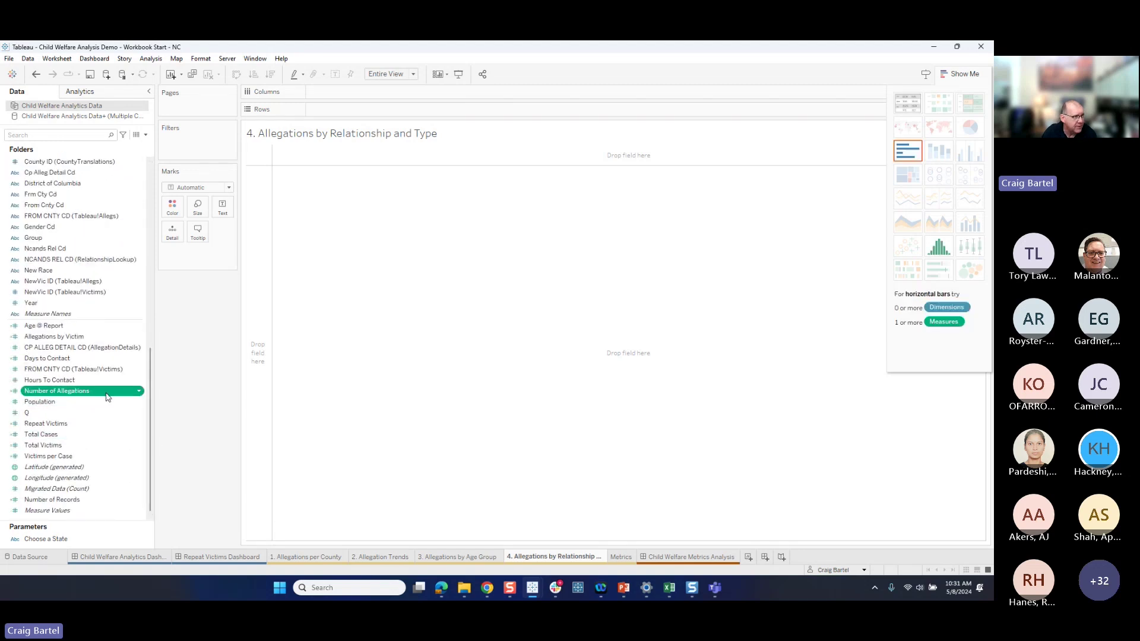
{"action": "left_click_drag", "start_coordinate": [149, 368], "coordinate": [148, 180]}
{"action": "left_click", "coordinate": [76, 379], "text": "ctrl"}
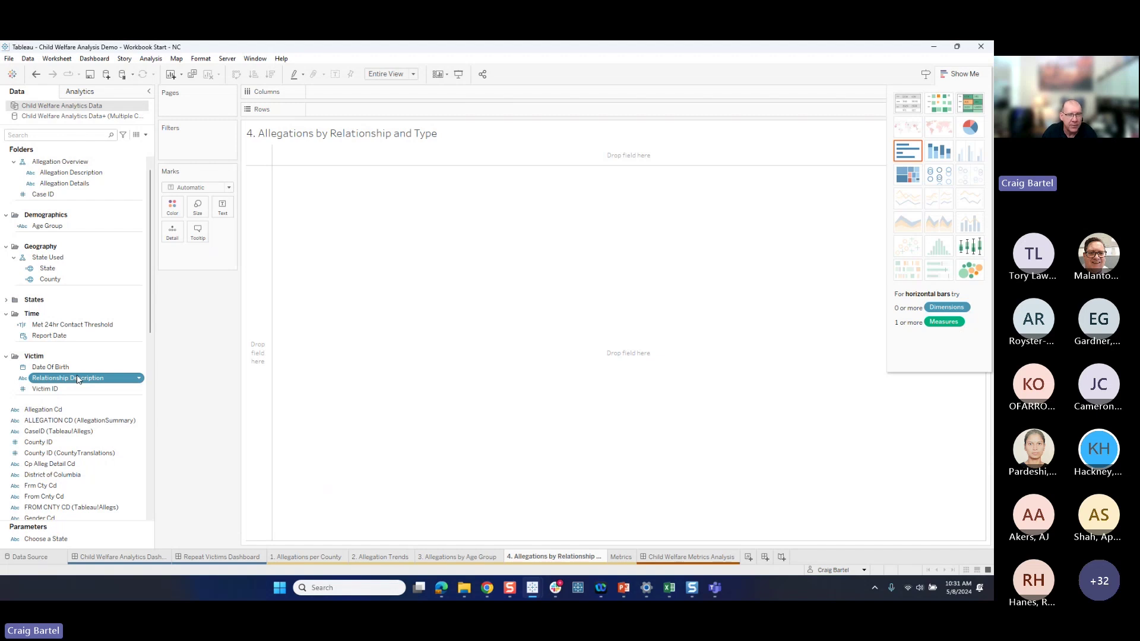
{"action": "left_click", "coordinate": [912, 179]}
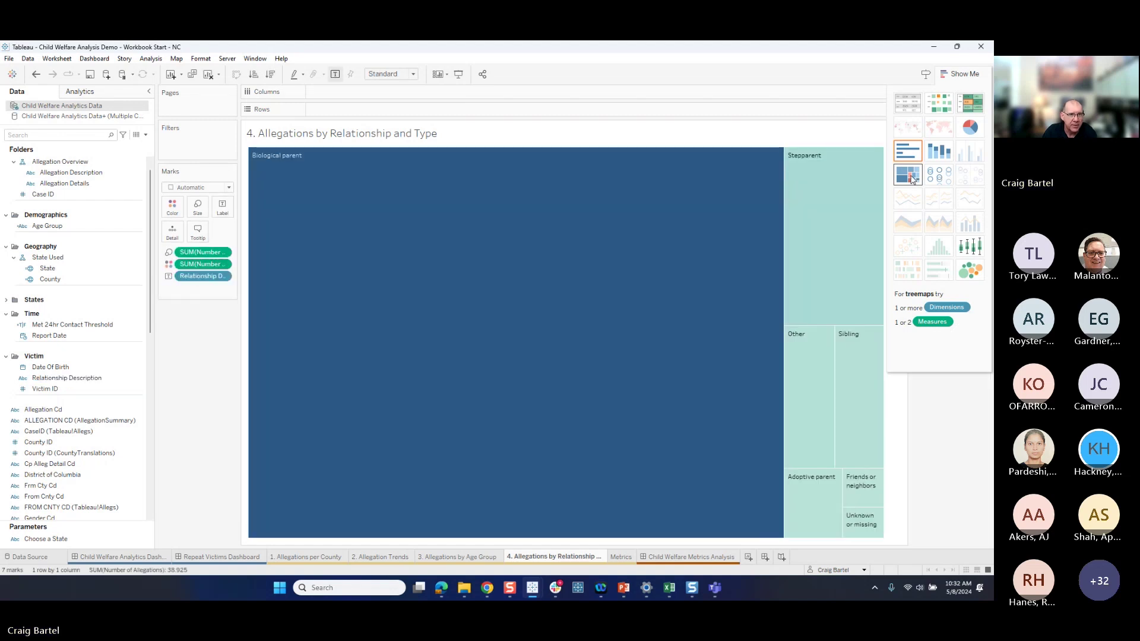
{"action": "left_click", "coordinate": [968, 73]}
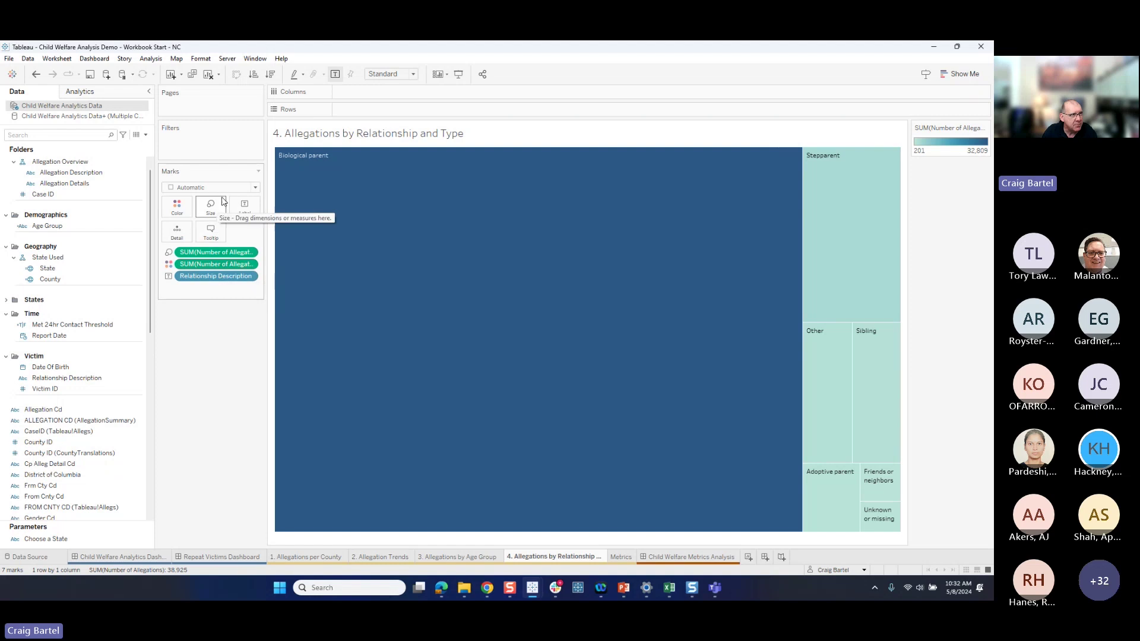
- Add Number of Allegations as a label on the treemap tiles, keeping it on size
{"action": "left_click", "coordinate": [255, 187]}
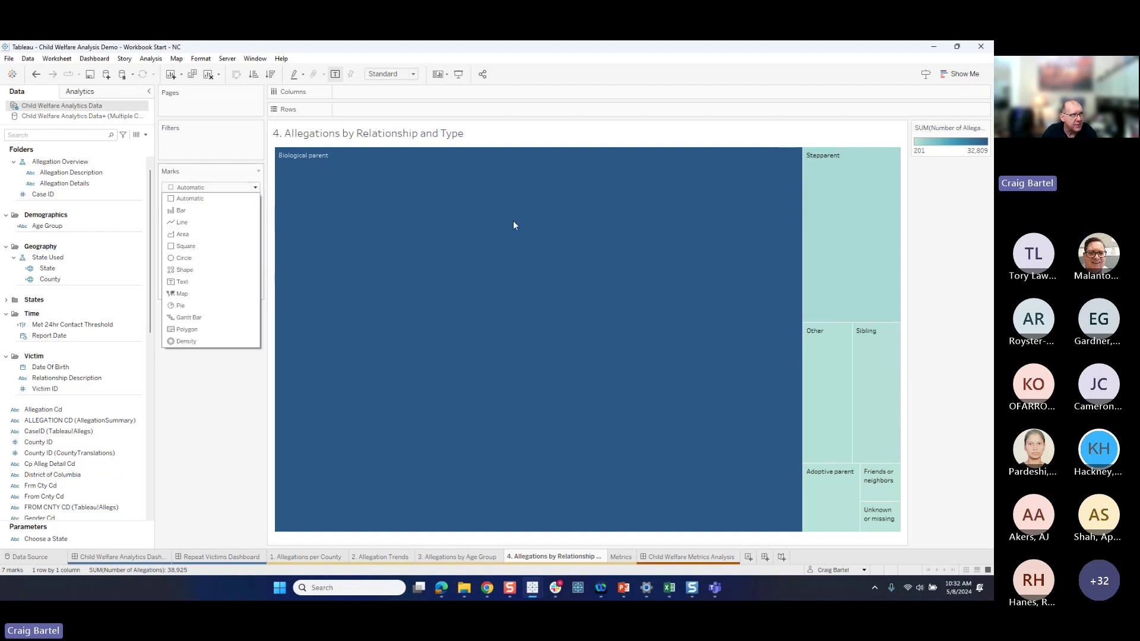
{"action": "left_click", "coordinate": [226, 176]}
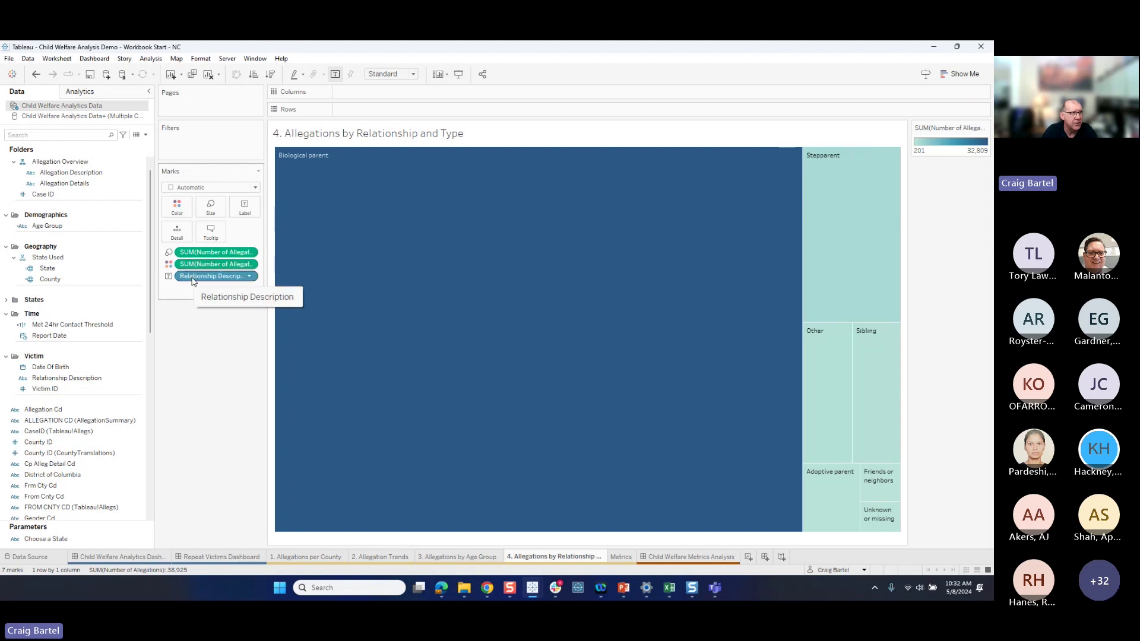
{"action": "mouse_move", "coordinate": [310, 178]}
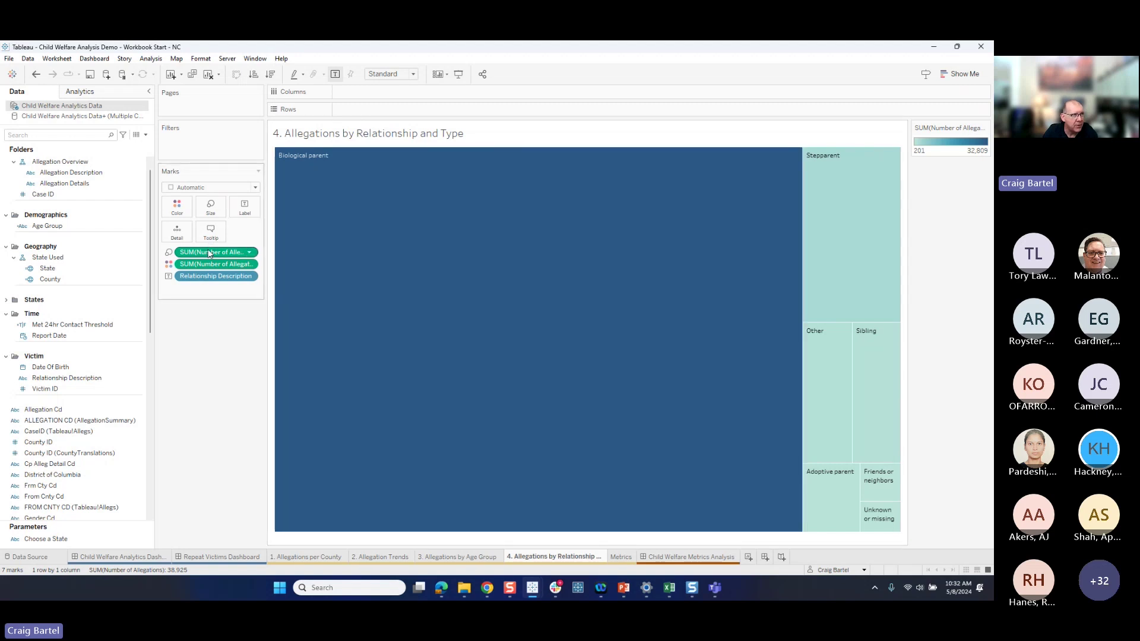
{"action": "left_click_drag", "start_coordinate": [209, 256], "coordinate": [245, 207]}
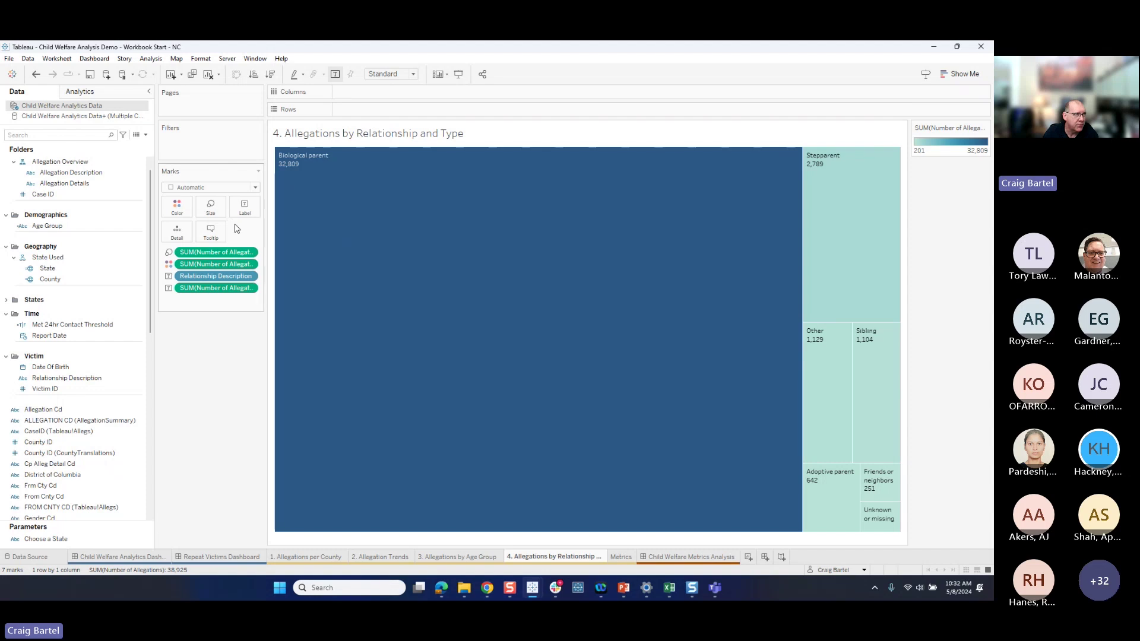
- Split the treemap into rows by Allegation Description and sort the rows in descending order of allegations
{"action": "left_click", "coordinate": [89, 195]}
{"action": "scroll", "coordinate": [89, 238], "scroll_direction": "up", "scroll_amount": 1}
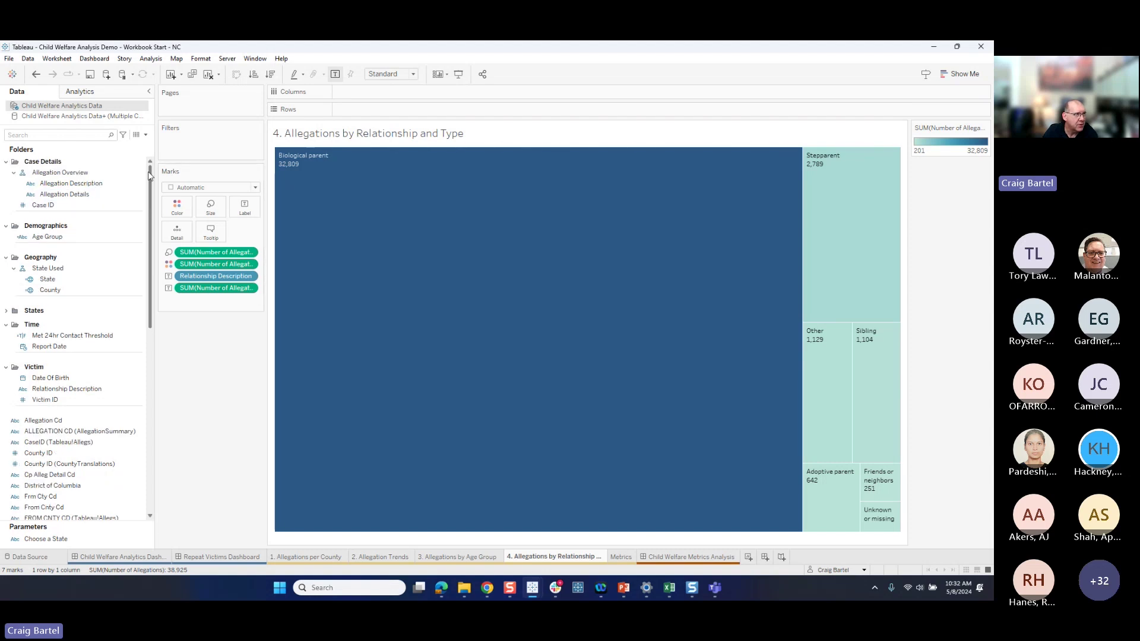
{"action": "left_click", "coordinate": [61, 184]}
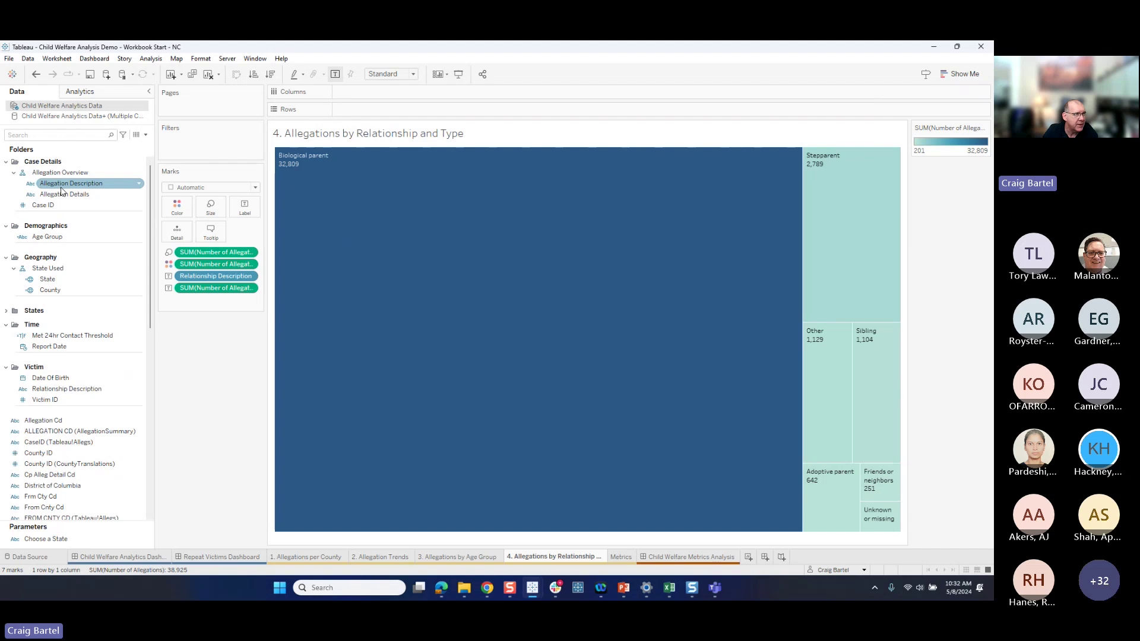
{"action": "left_click_drag", "start_coordinate": [67, 189], "coordinate": [347, 114]}
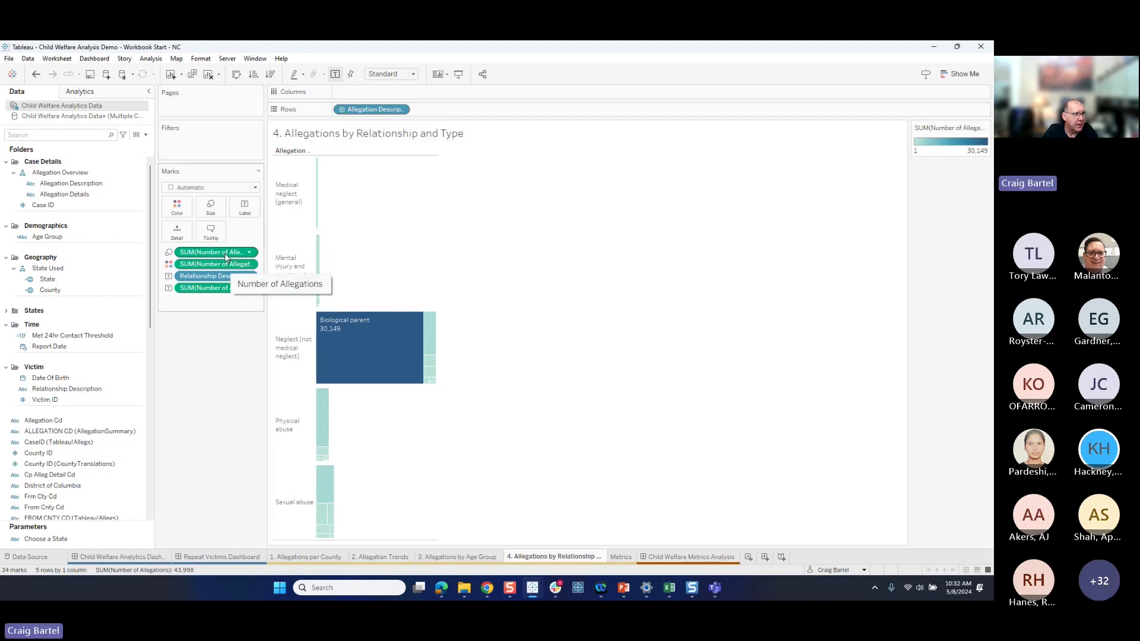
{"action": "left_click", "coordinate": [271, 75]}
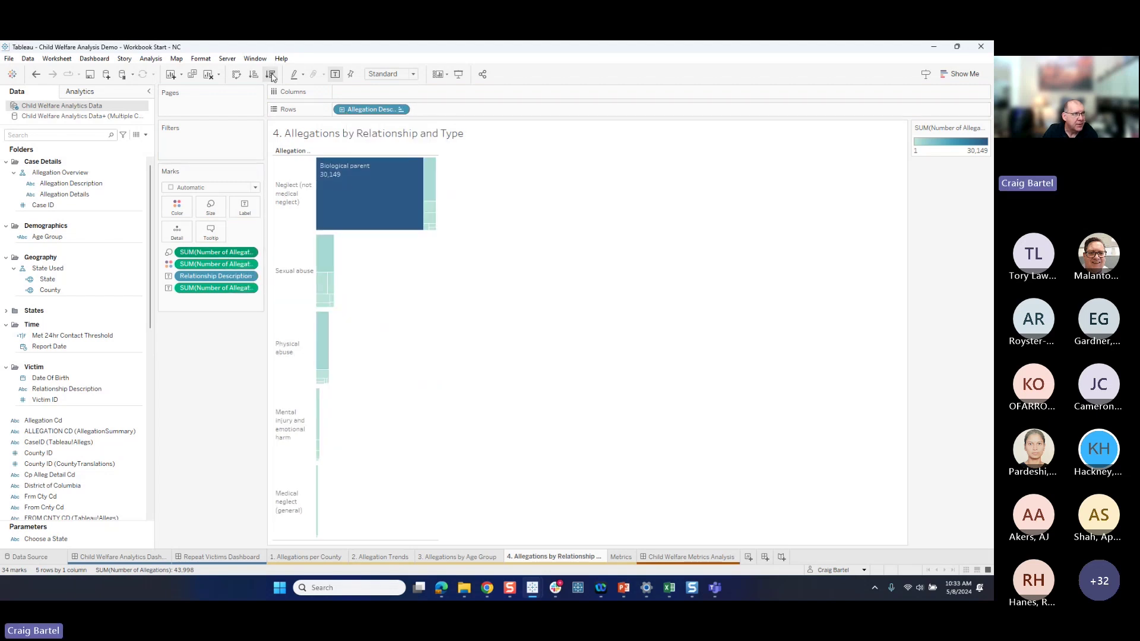
- Fit the worksheet to Entire View and widen the Allegation Description header column so its title fits
{"action": "left_click", "coordinate": [392, 74]}
{"action": "left_click", "coordinate": [396, 114]}
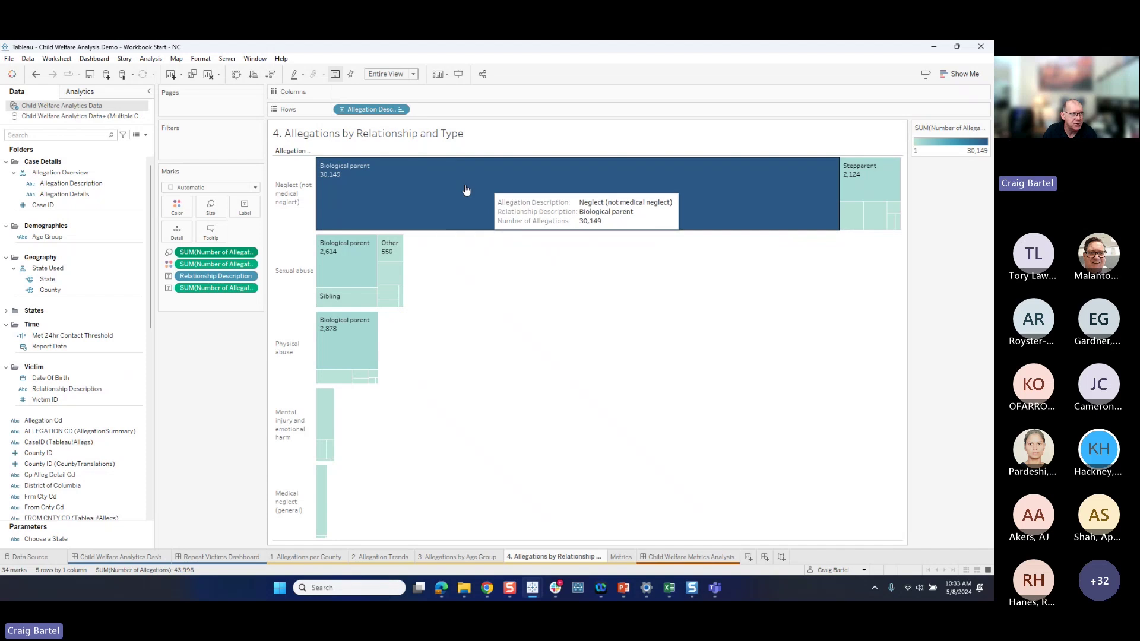
{"action": "mouse_move", "coordinate": [316, 227]}
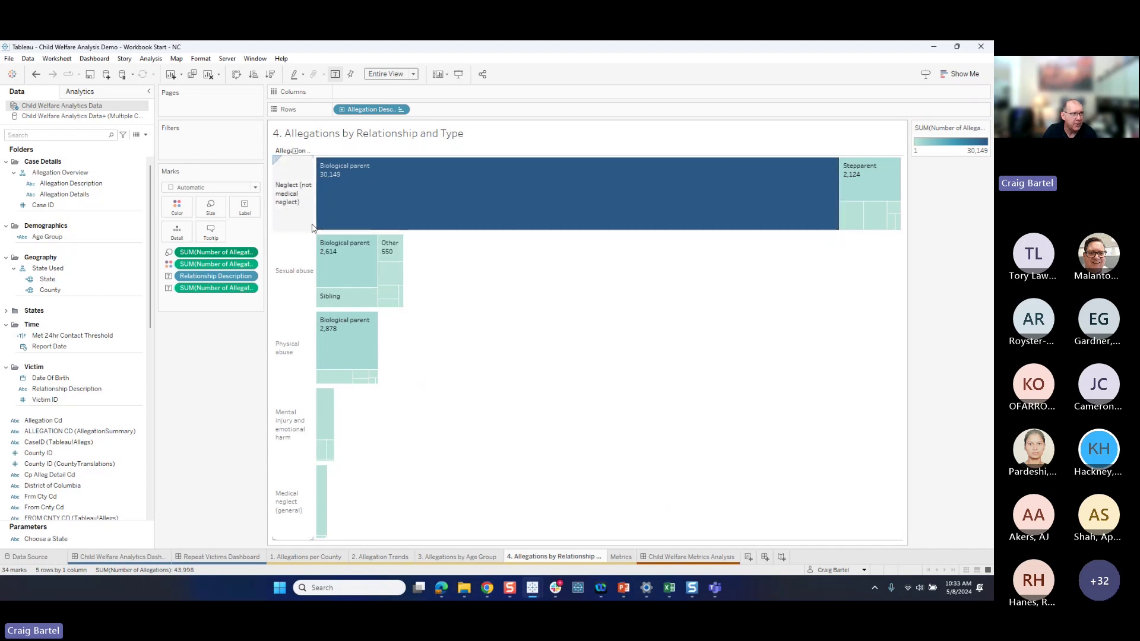
{"action": "left_click_drag", "start_coordinate": [318, 221], "coordinate": [345, 243]}
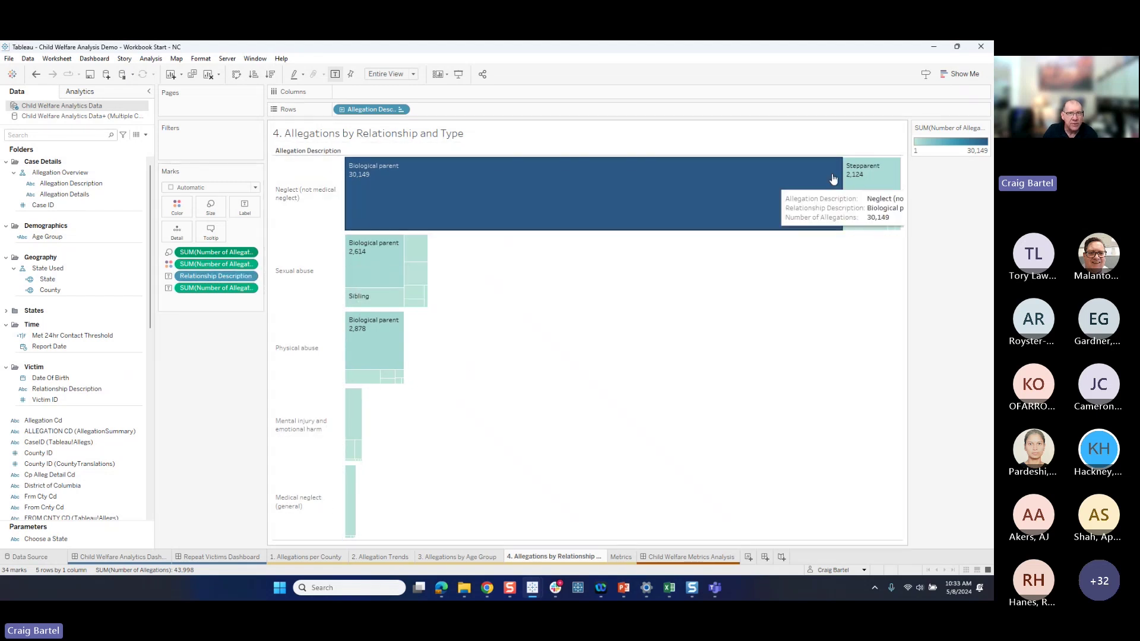
- Change the Number of Allegations color palette to a reversed Orange-Blue Diverging
{"action": "left_click", "coordinate": [985, 127]}
{"action": "left_click", "coordinate": [943, 139]}
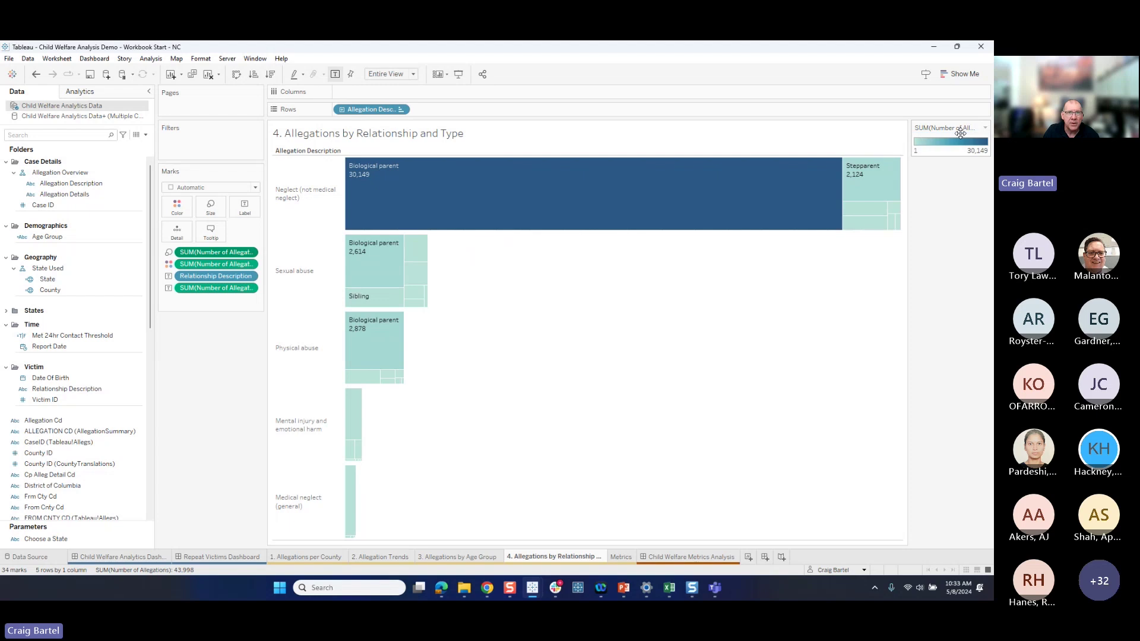
{"action": "left_click", "coordinate": [595, 270]}
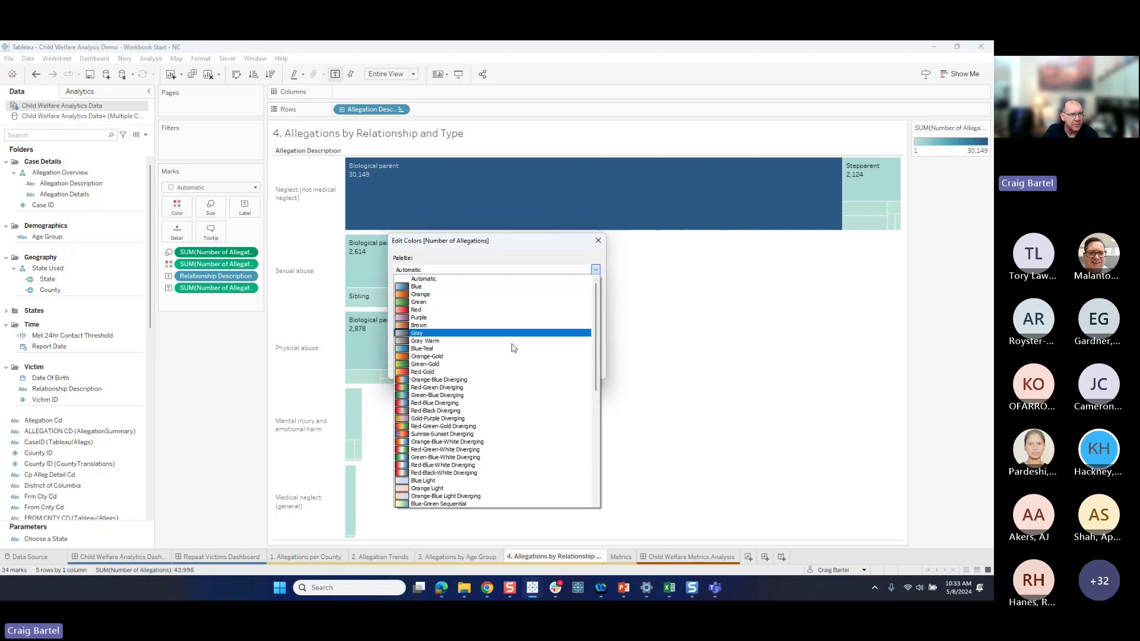
{"action": "left_click", "coordinate": [509, 380]}
{"action": "left_click", "coordinate": [418, 326]}
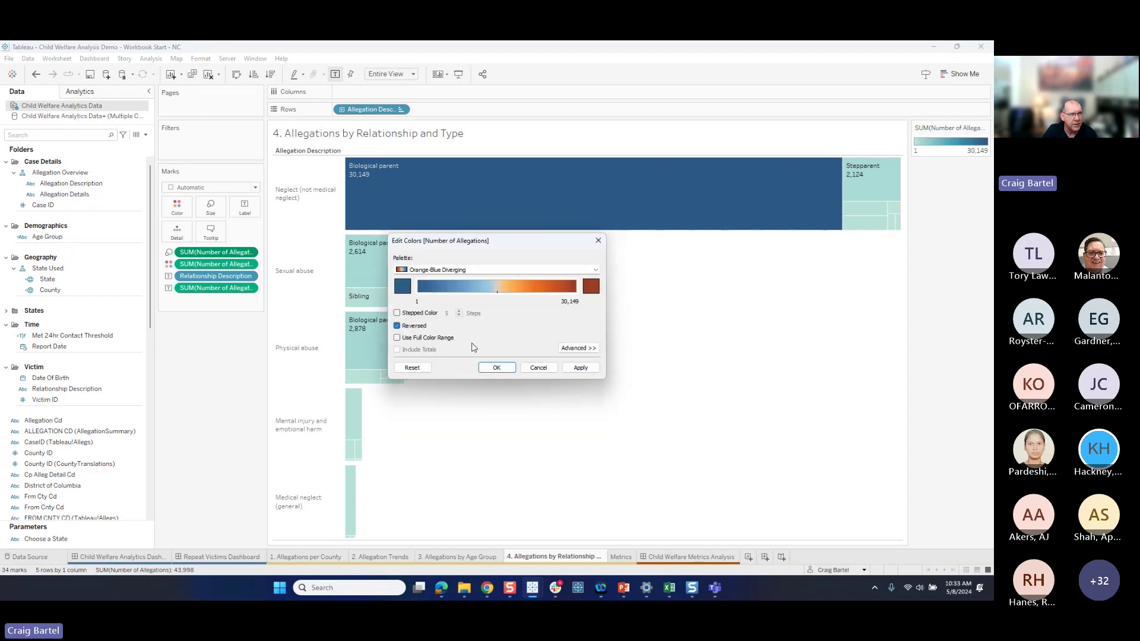
{"action": "left_click", "coordinate": [496, 367]}
{"action": "mouse_move", "coordinate": [508, 219]}
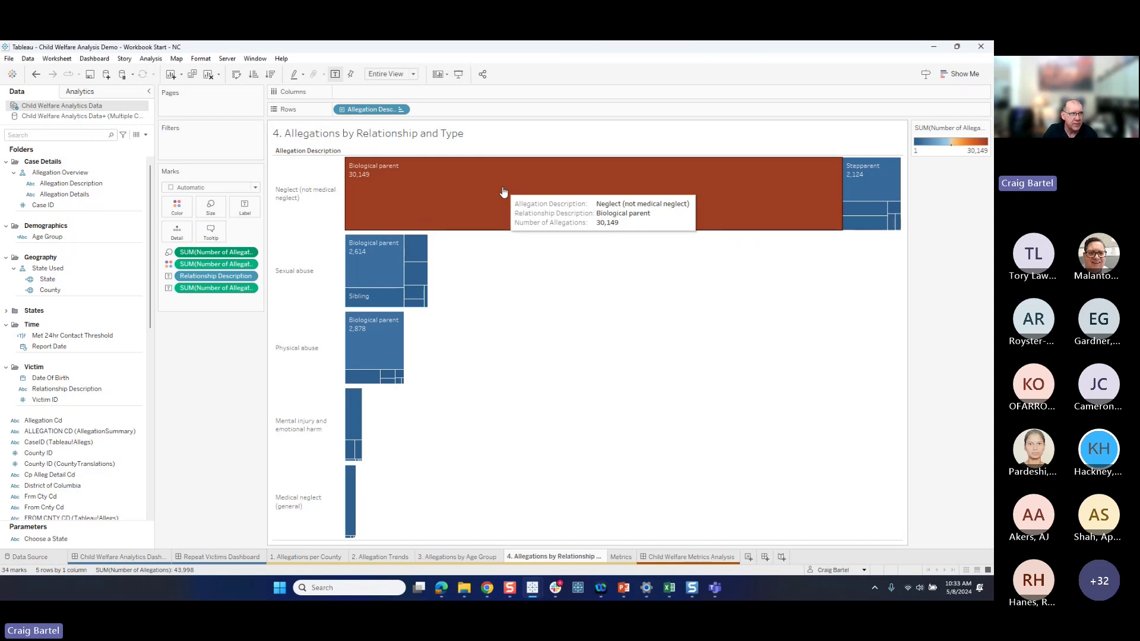
- On the Child Welfare Metrics Analysis dashboard, arrange the county map, age-group chart, trends chart and relationship treemap in a two-by-two grid
{"action": "mouse_move", "coordinate": [378, 262]}
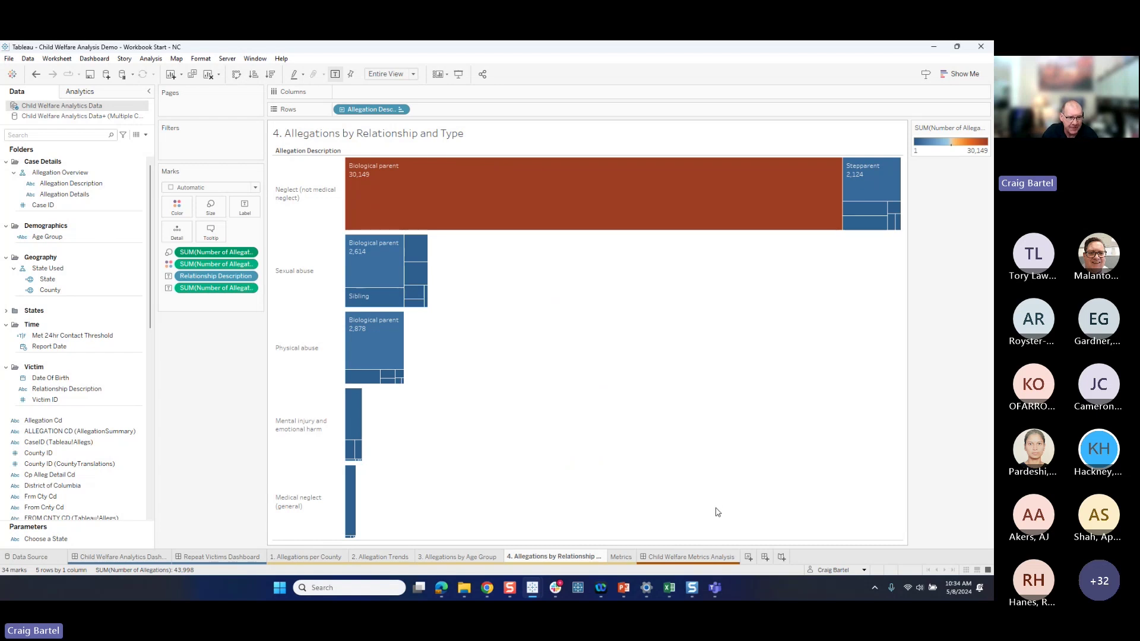
{"action": "left_click", "coordinate": [721, 558]}
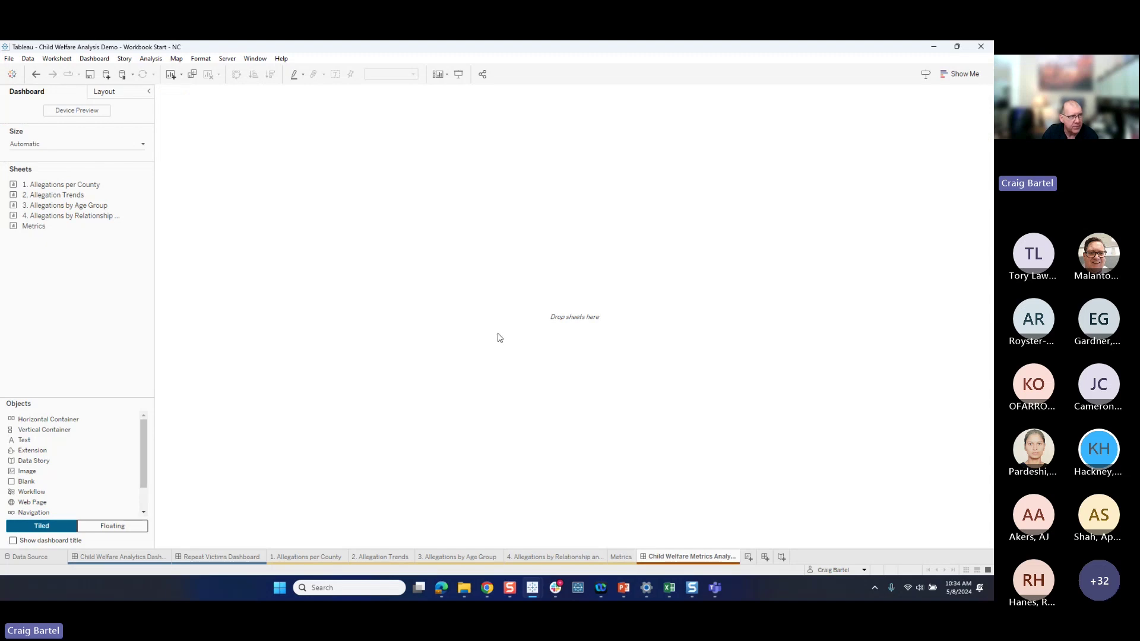
{"action": "mouse_move", "coordinate": [82, 189]}
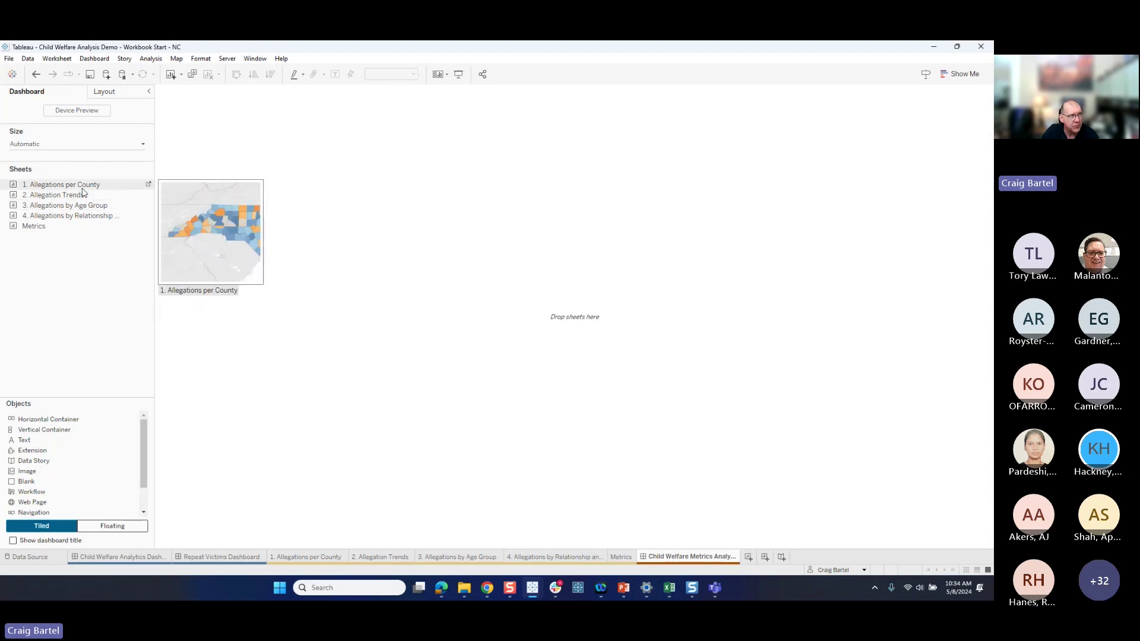
{"action": "left_click_drag", "start_coordinate": [68, 185], "coordinate": [226, 185]}
{"action": "mouse_move", "coordinate": [130, 205]}
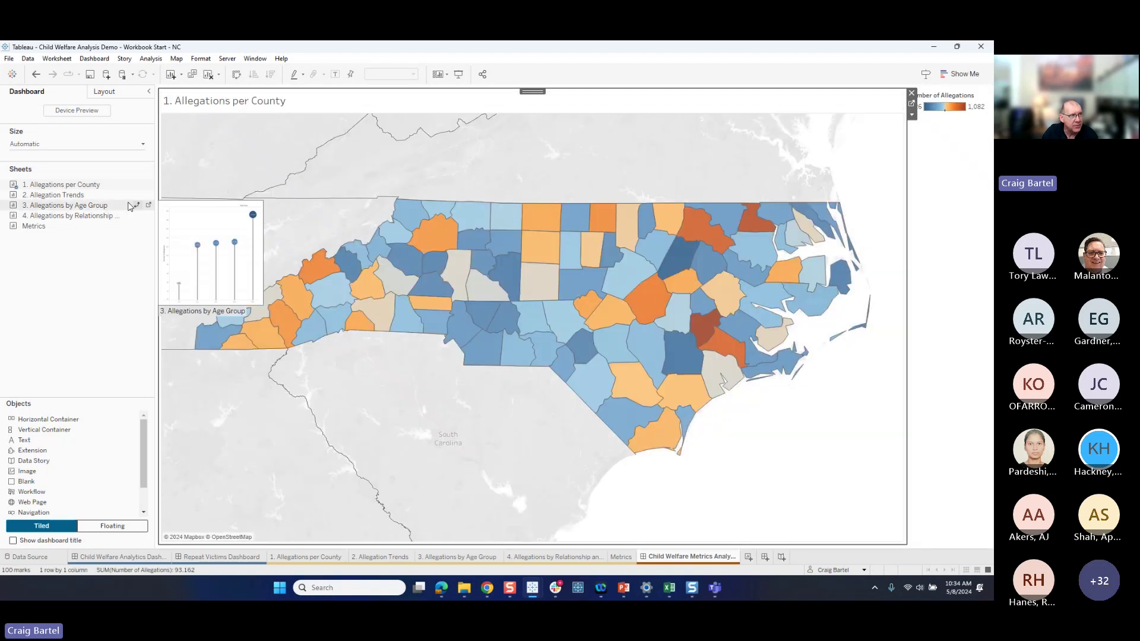
{"action": "mouse_move", "coordinate": [74, 197]}
{"action": "left_click_drag", "start_coordinate": [78, 205], "coordinate": [682, 333]}
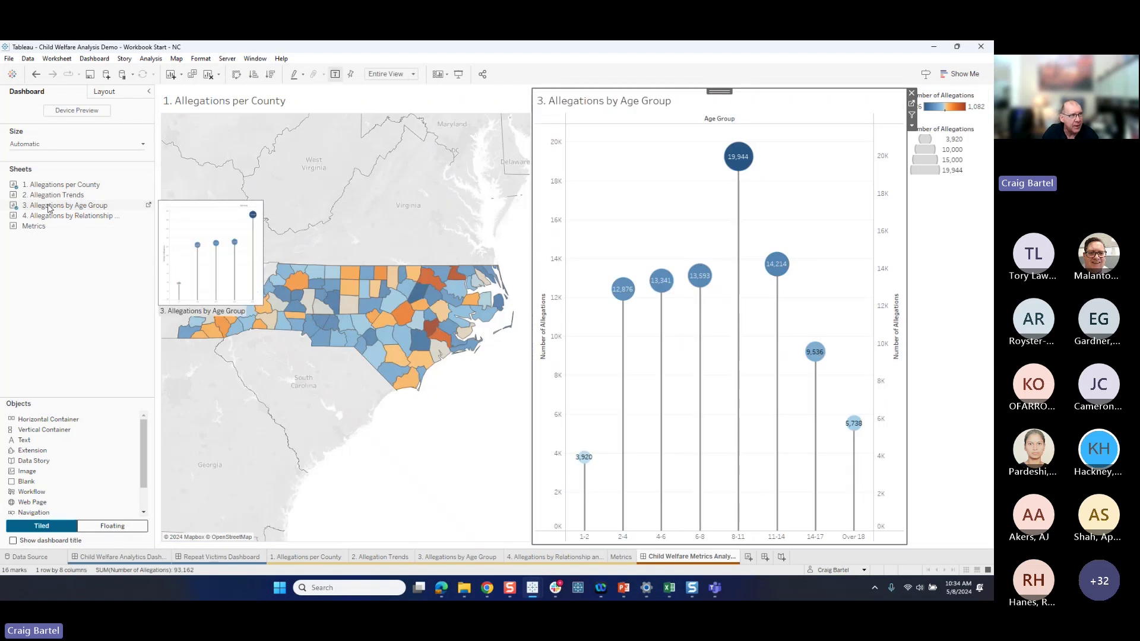
{"action": "left_click_drag", "start_coordinate": [54, 196], "coordinate": [342, 436]}
{"action": "left_click_drag", "start_coordinate": [75, 222], "coordinate": [663, 487]}
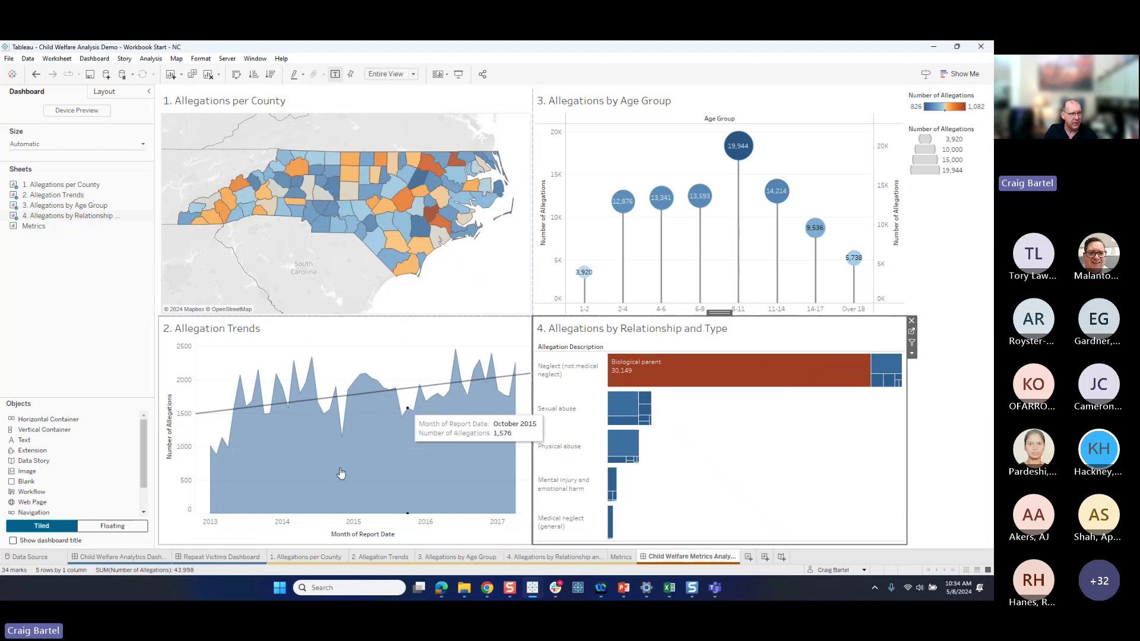
- Show the dashboard title and format it in Tableau Bold at size 24
{"action": "left_click", "coordinate": [21, 541]}
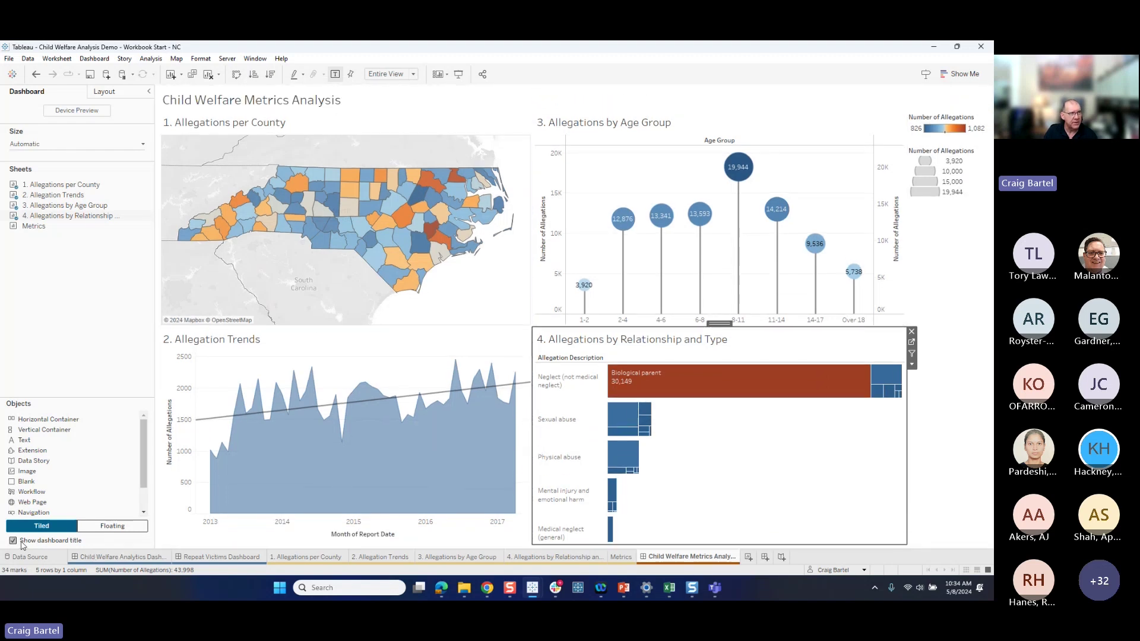
{"action": "double_click", "coordinate": [341, 108]}
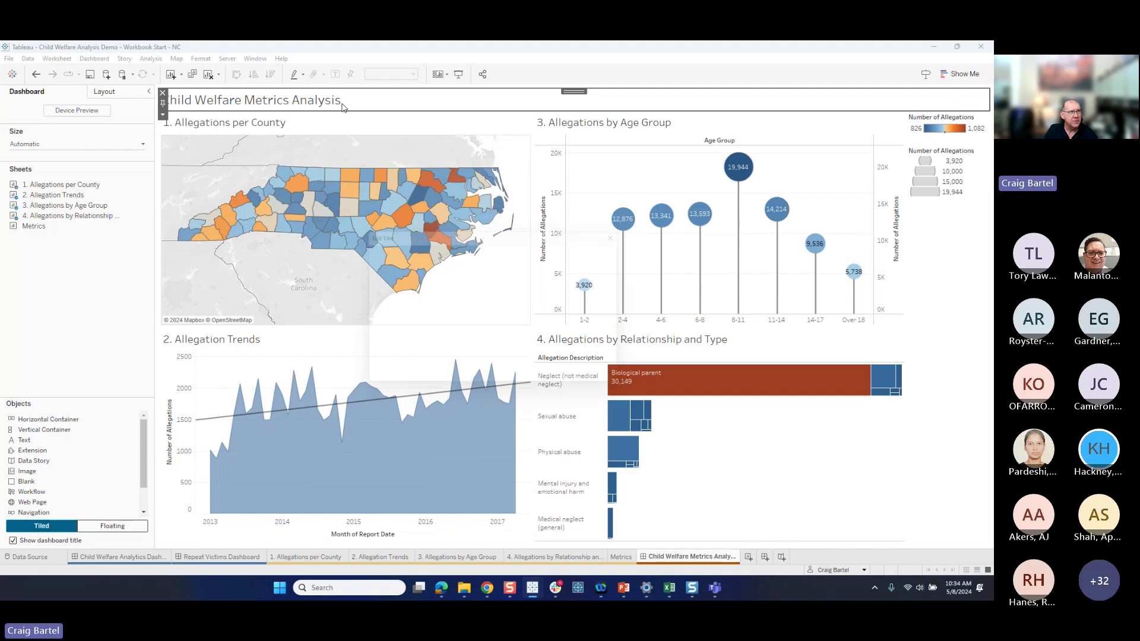
{"action": "key", "text": "ctrl+a"}
{"action": "left_click", "coordinate": [433, 251]}
{"action": "left_click", "coordinate": [452, 262]}
{"action": "left_click", "coordinate": [463, 250]}
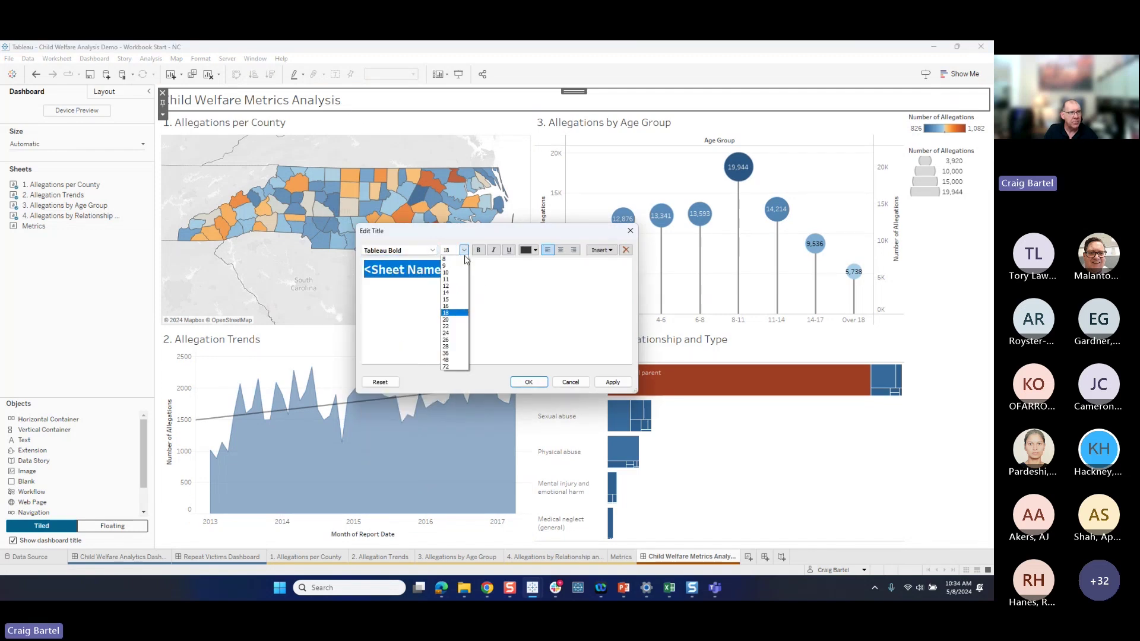
{"action": "left_click", "coordinate": [461, 327]}
{"action": "left_click", "coordinate": [463, 250]}
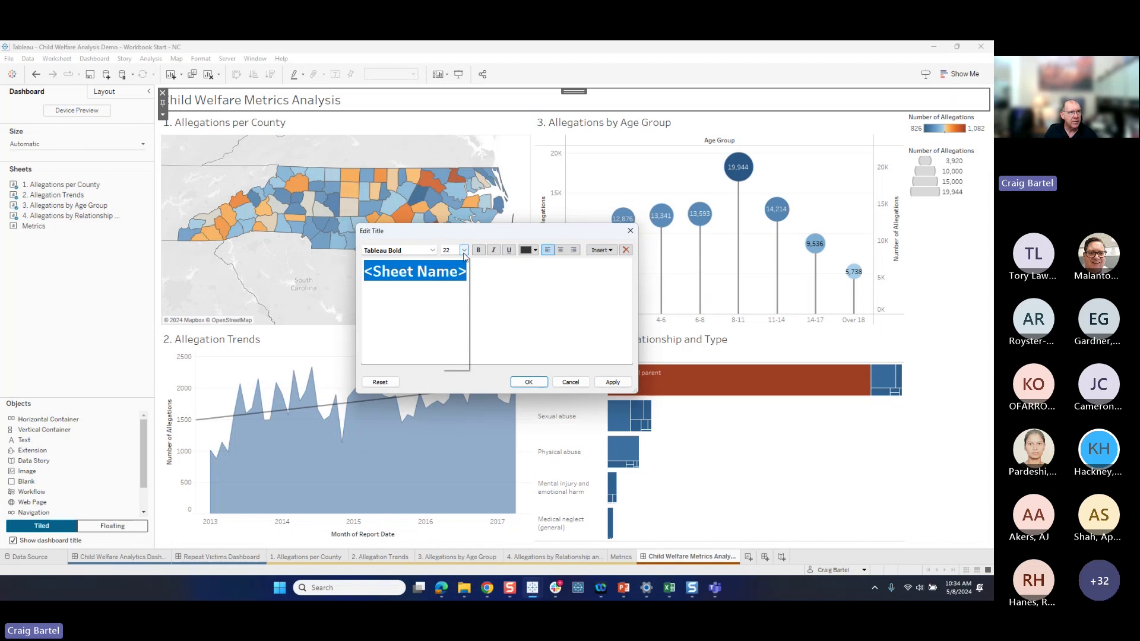
{"action": "left_click", "coordinate": [461, 336]}
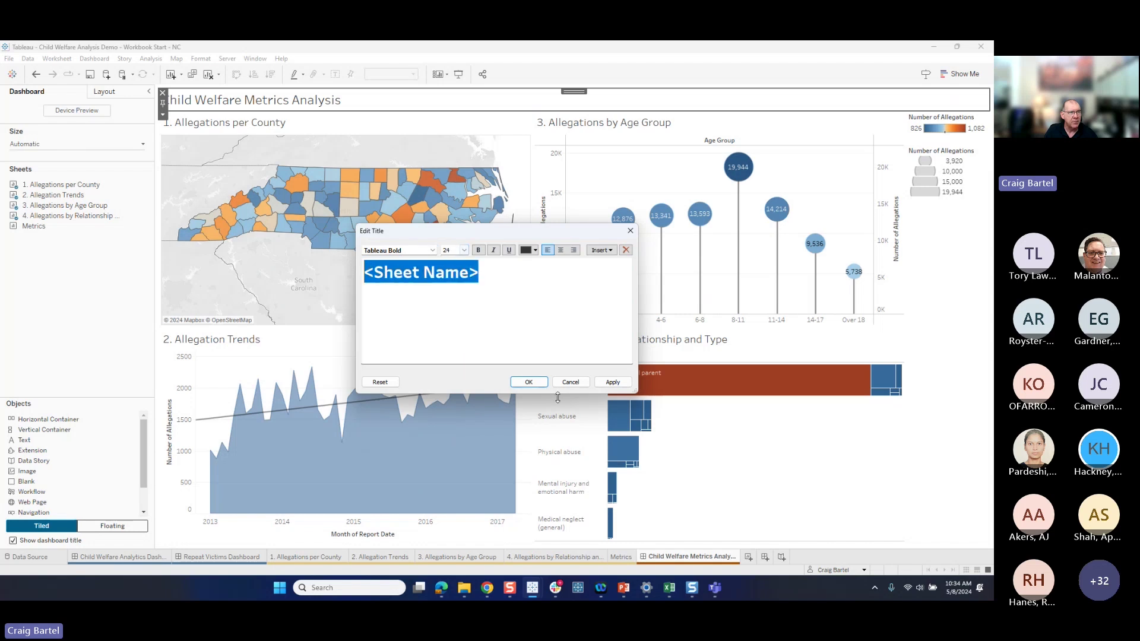
{"action": "left_click", "coordinate": [528, 382]}
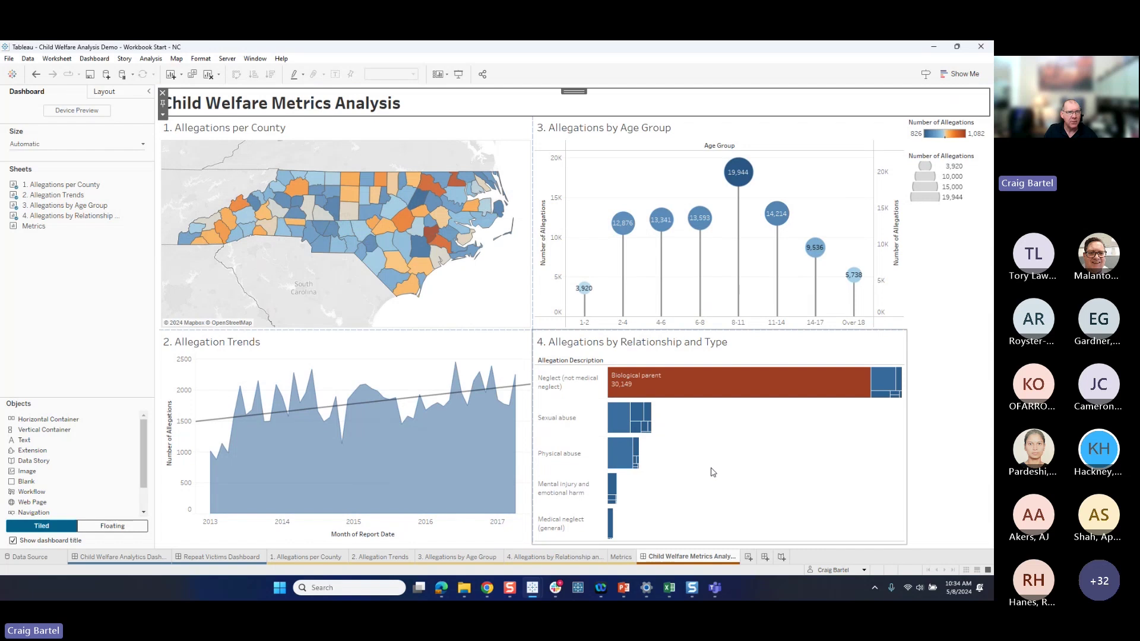
- Clear the Physical abuse and 8-11 age-group filter selections from the dashboard
{"action": "left_click", "coordinate": [964, 320]}
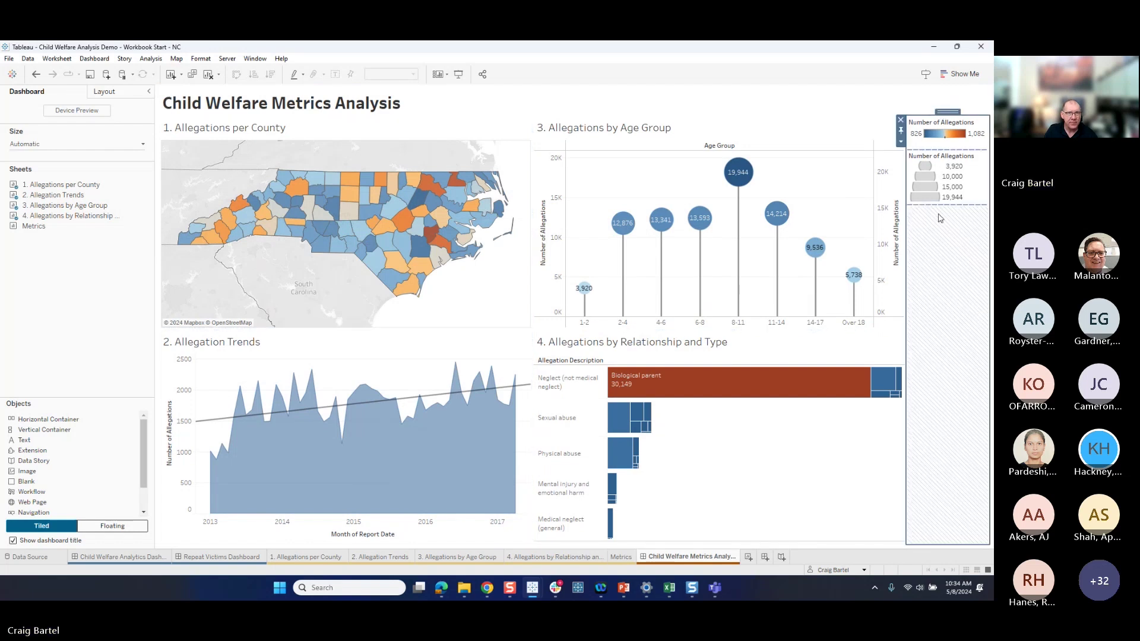
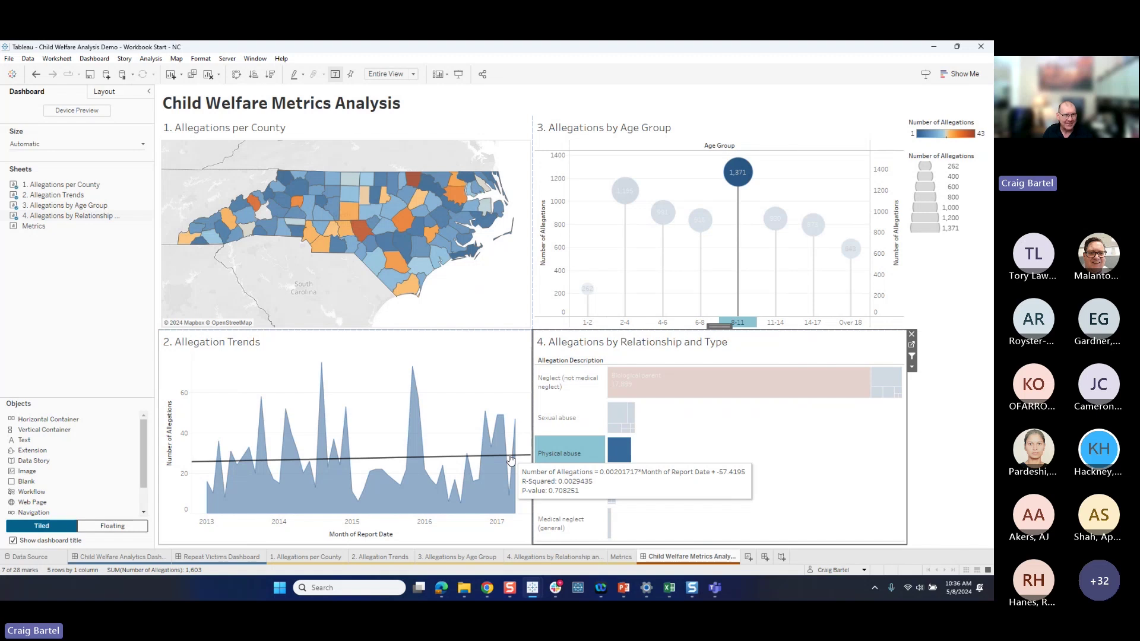
{"action": "left_click", "coordinate": [485, 388]}
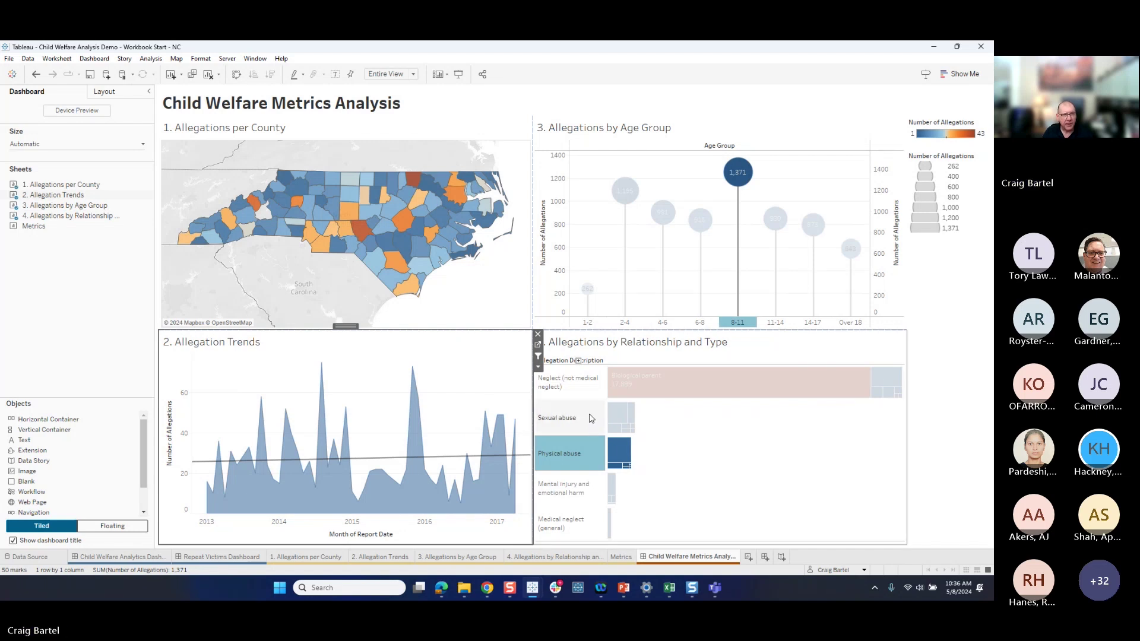
{"action": "left_click", "coordinate": [566, 453]}
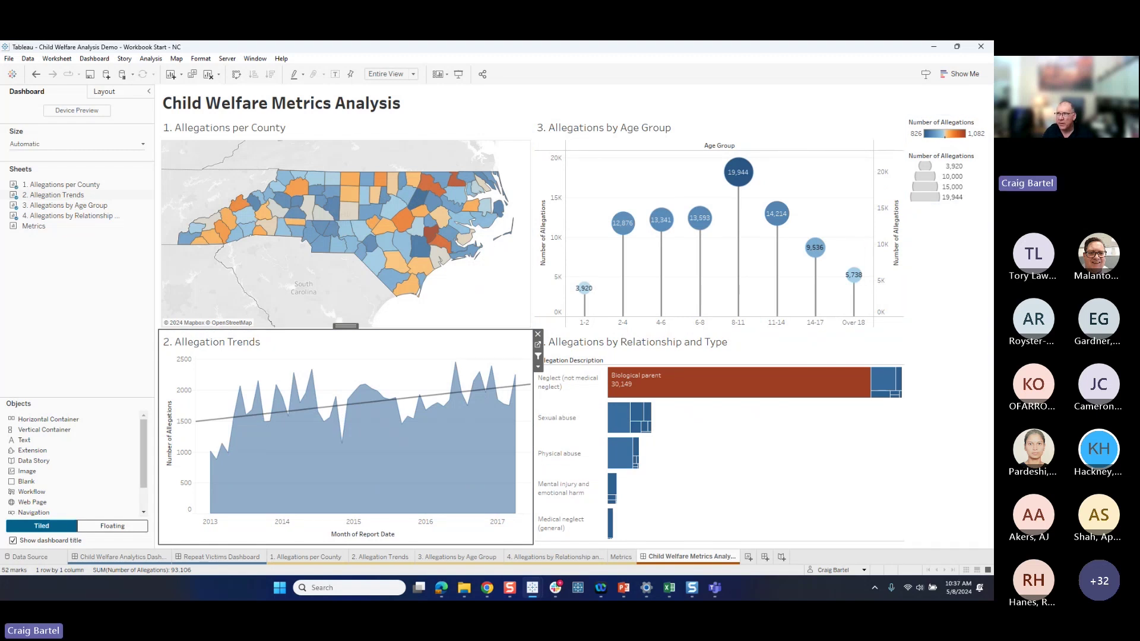
{"action": "key", "text": "alt+Tab"}
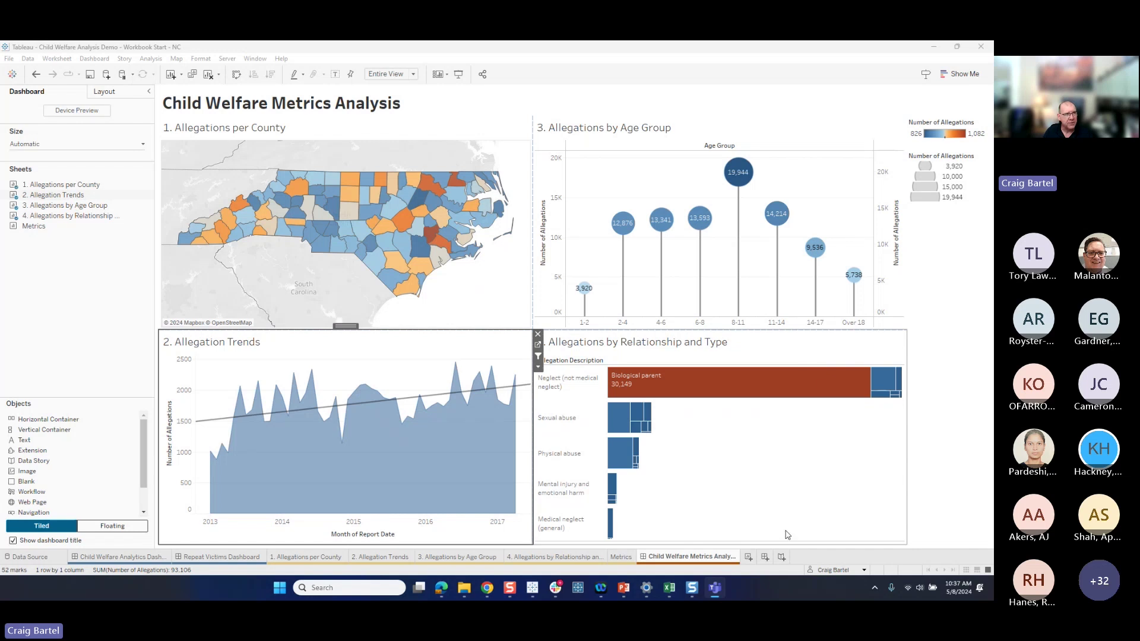
- Connect to Tableau Cloud with the prefilled username and enter the site URI cdbtableauonline
{"action": "left_click", "coordinate": [227, 59]}
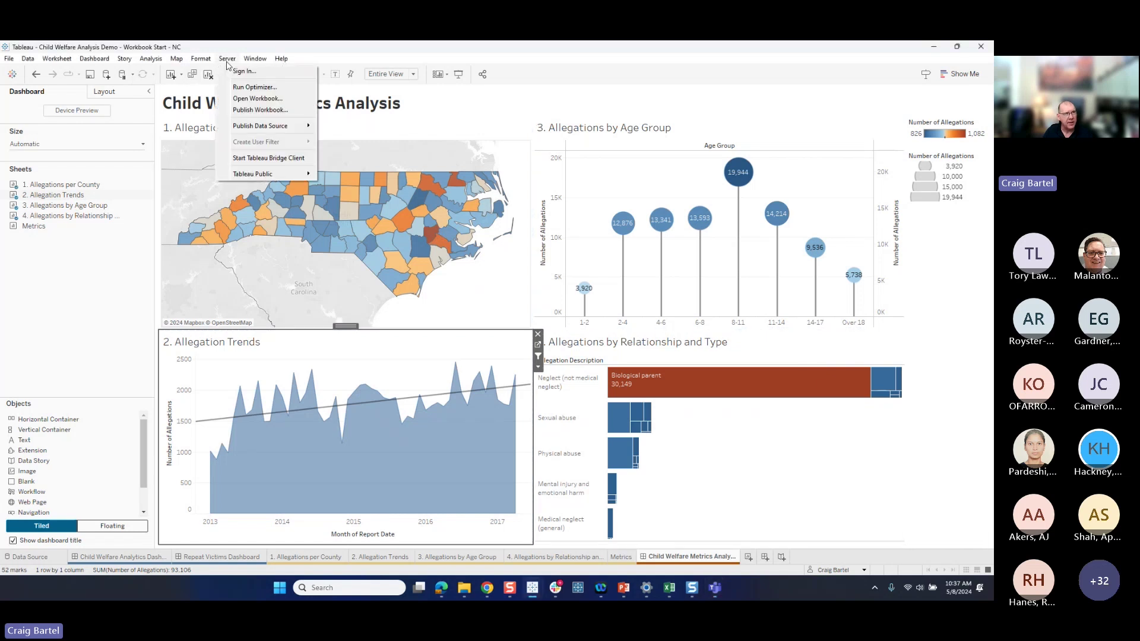
{"action": "left_click", "coordinate": [242, 71]}
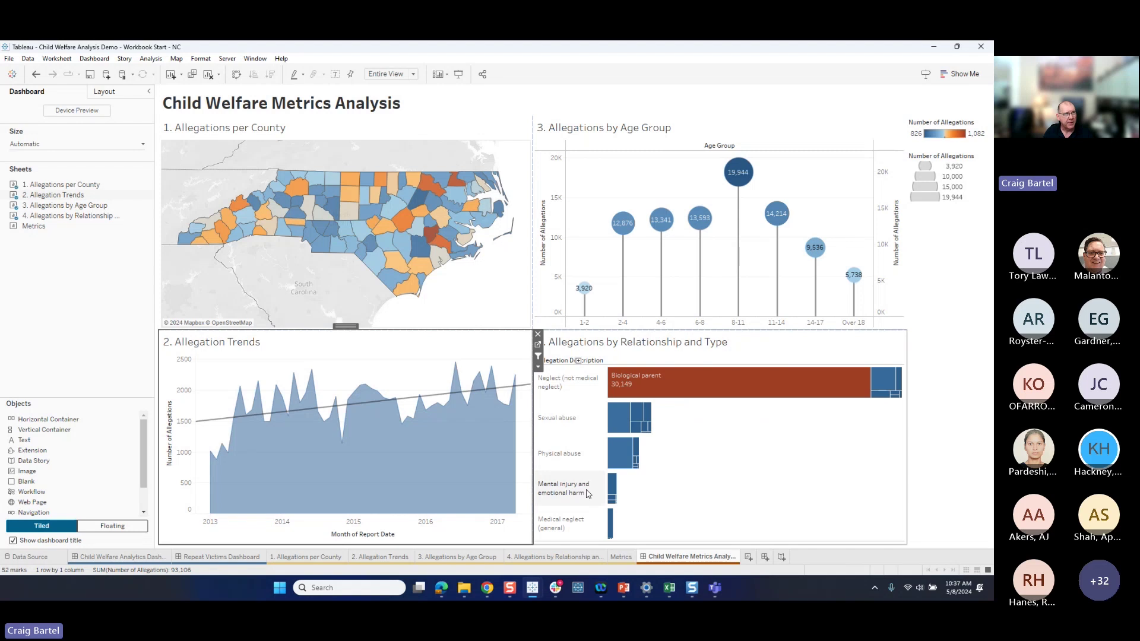
{"action": "left_click", "coordinate": [227, 58]}
{"action": "left_click", "coordinate": [242, 76]}
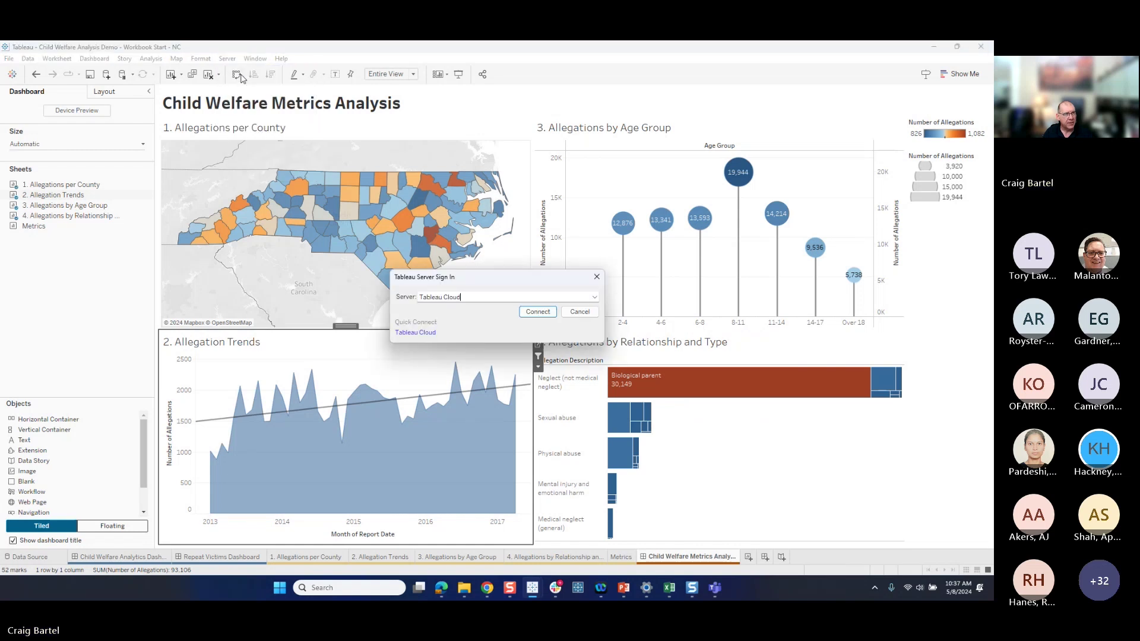
{"action": "left_click", "coordinate": [545, 314]}
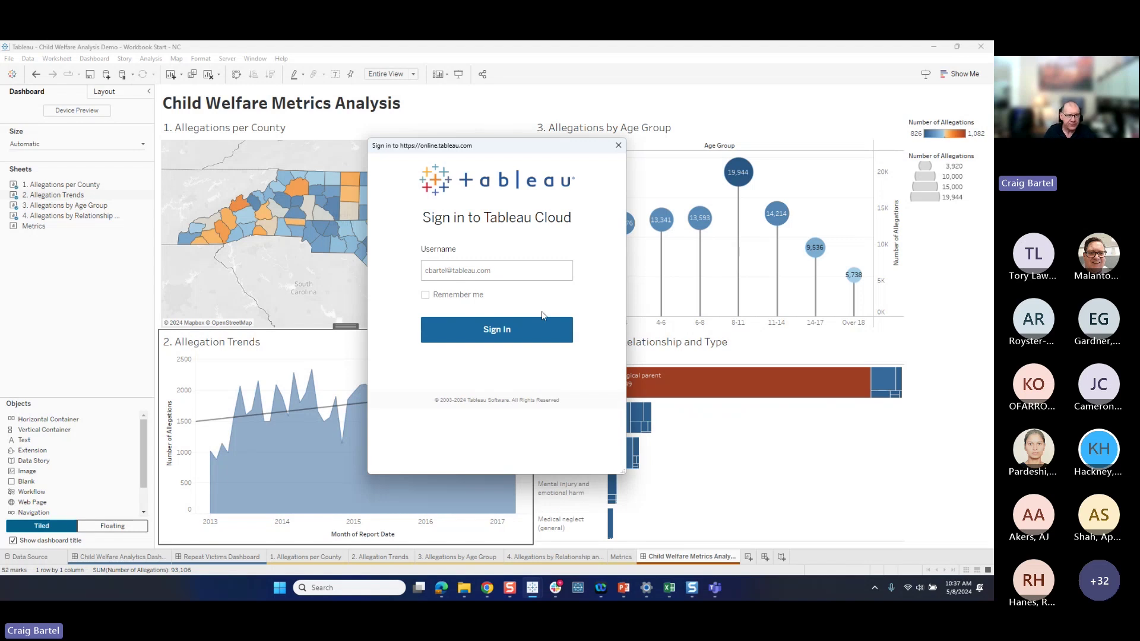
{"action": "left_click", "coordinate": [505, 329]}
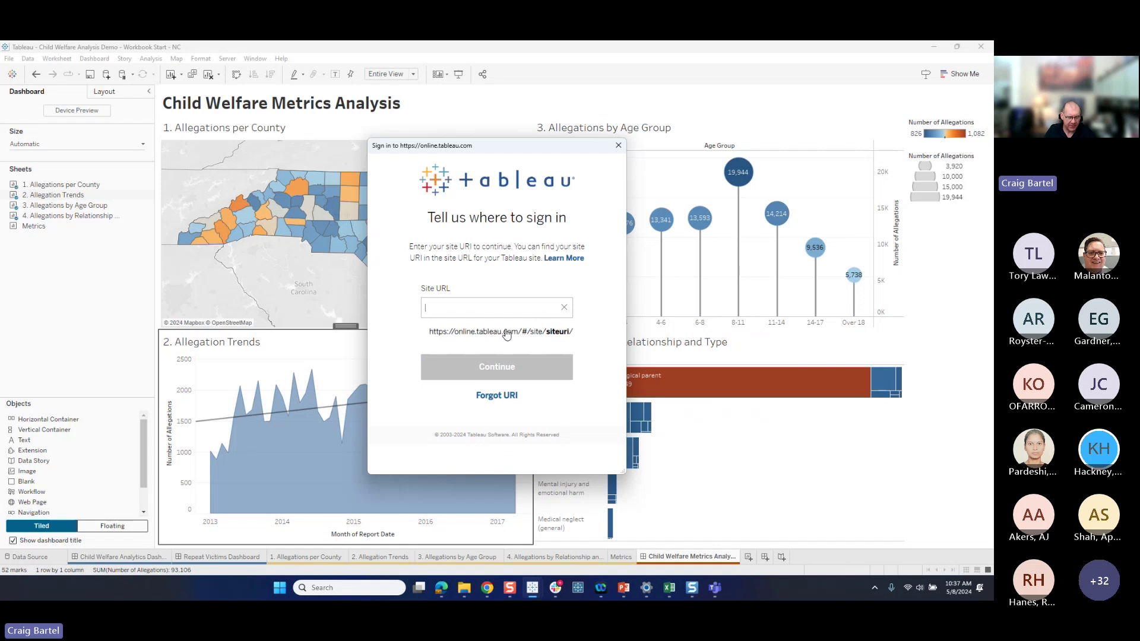
{"action": "type", "text": "cdb"}
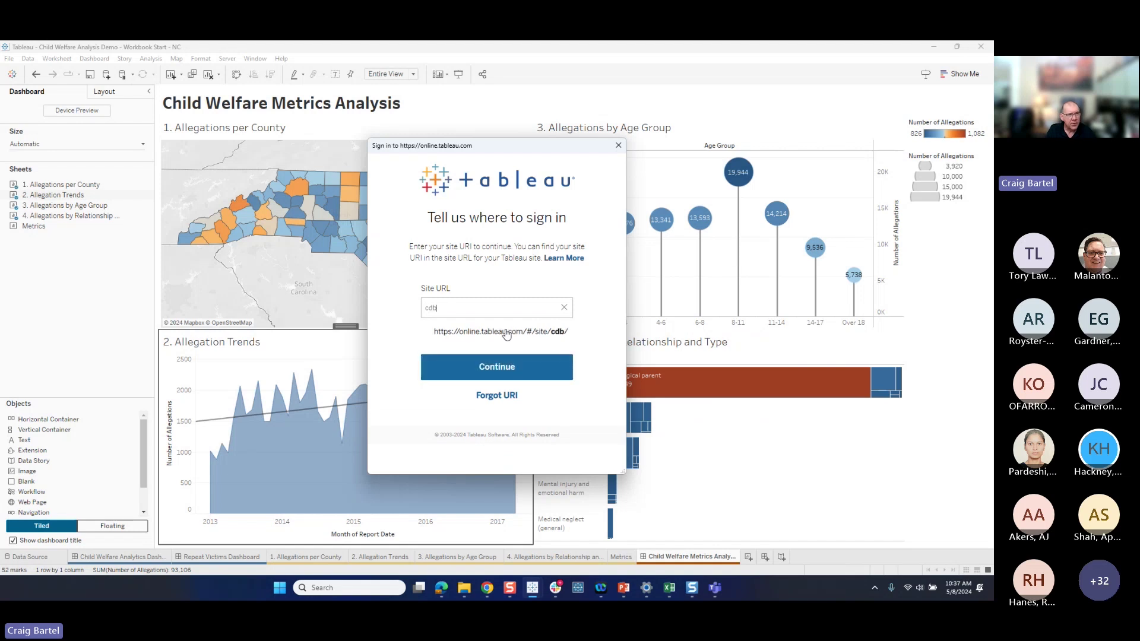
{"action": "type", "text": "tableauonline"}
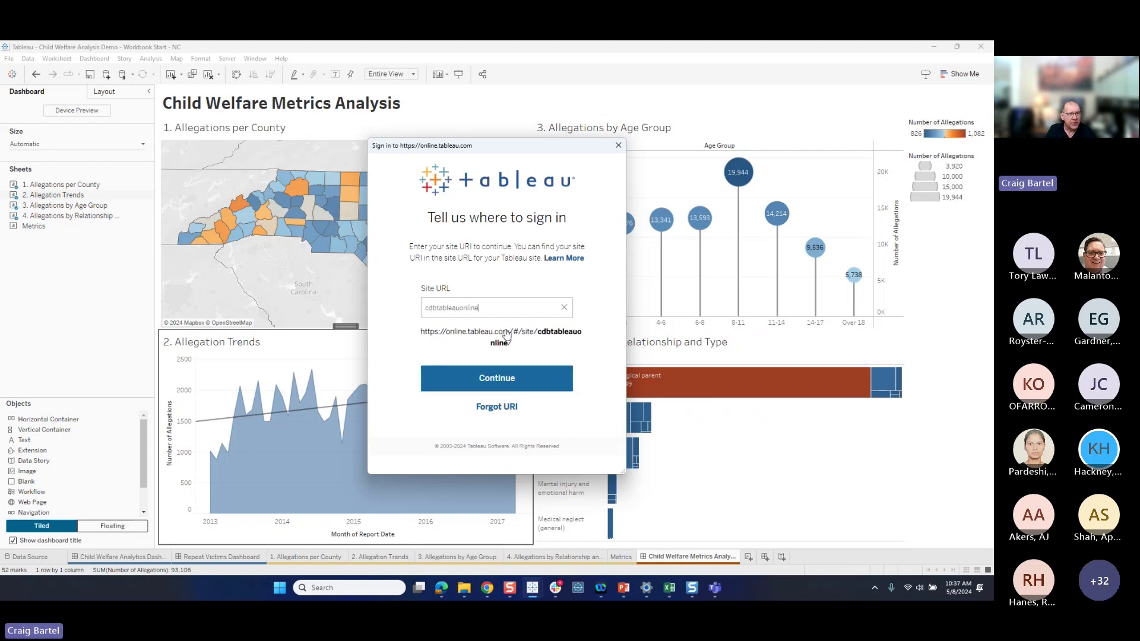
{"action": "left_click", "coordinate": [547, 379]}
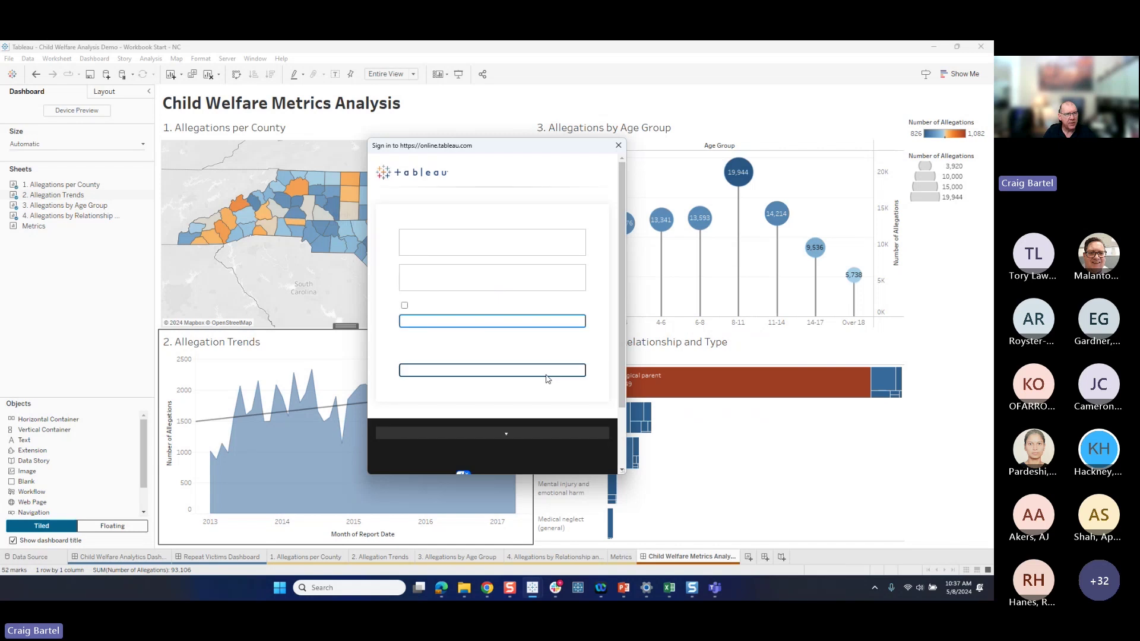
- Enter the account password and sign in to the Tableau Cloud site
{"action": "left_click", "coordinate": [452, 287]}
{"action": "type", "text": "••••••••••"}
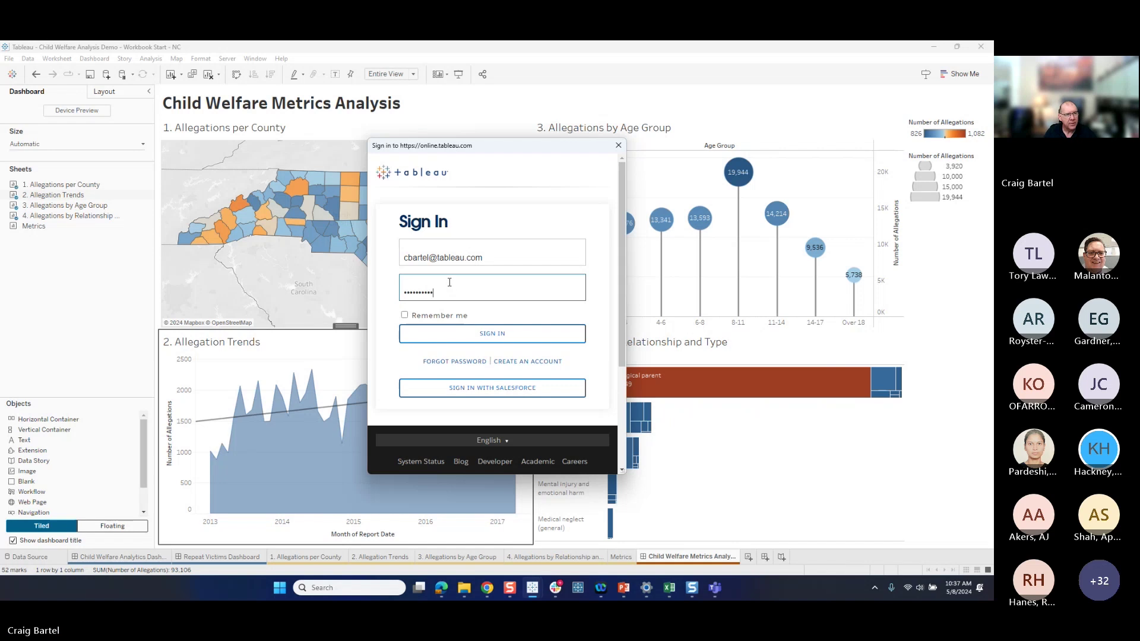
{"action": "left_click", "coordinate": [500, 334]}
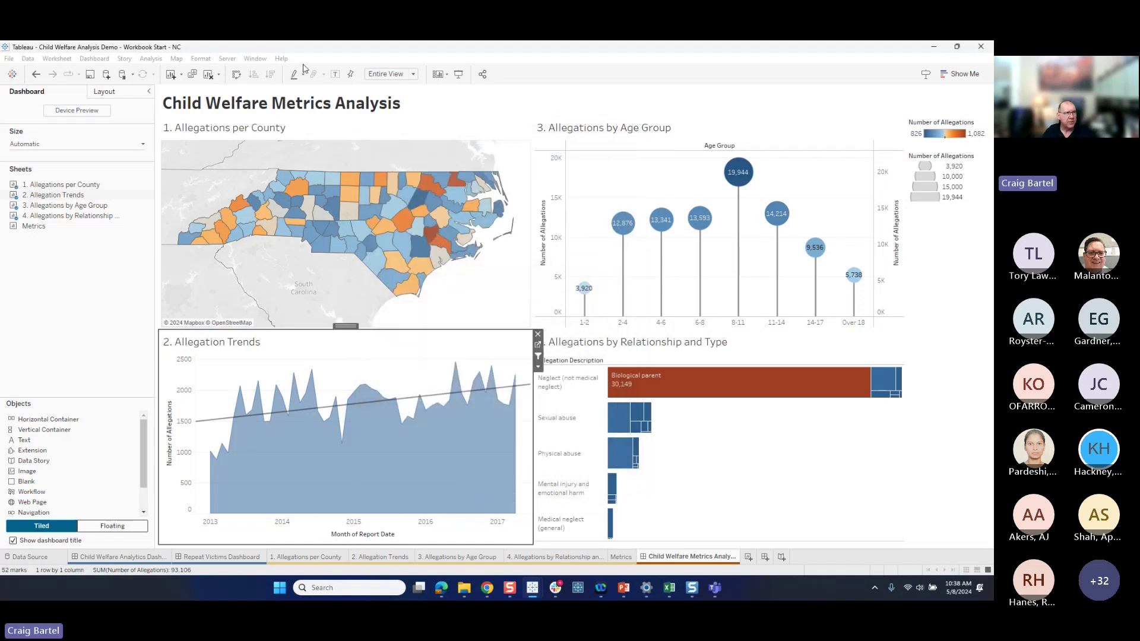
- Start publishing the workbook to Tableau Cloud without an extract and set its location to Government Example Content
{"action": "left_click", "coordinate": [227, 58]}
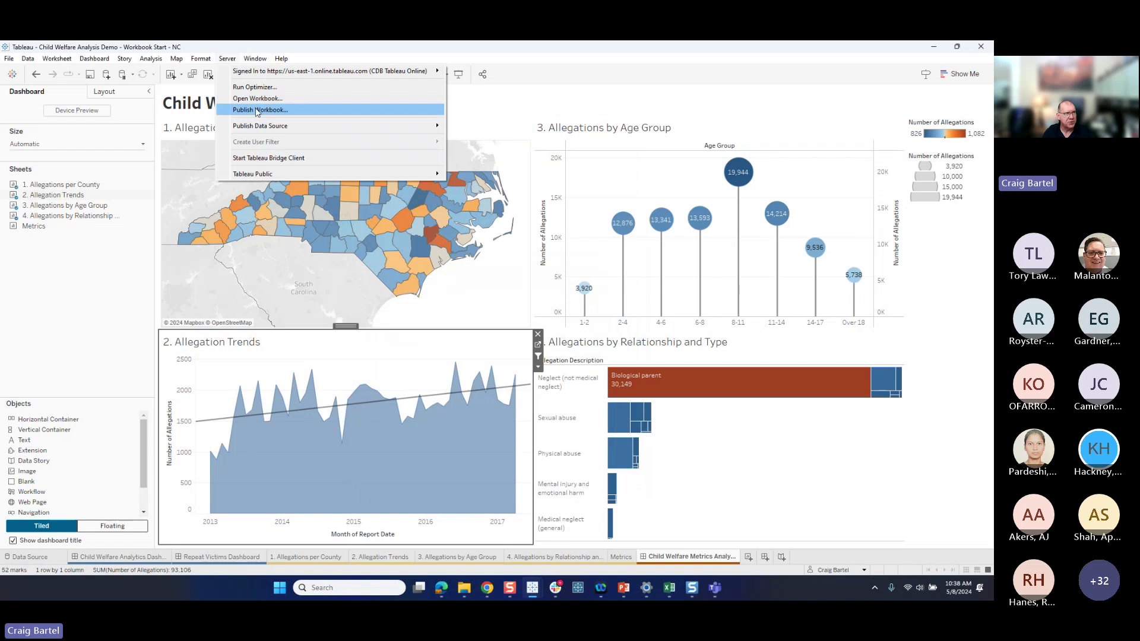
{"action": "left_click", "coordinate": [257, 112]}
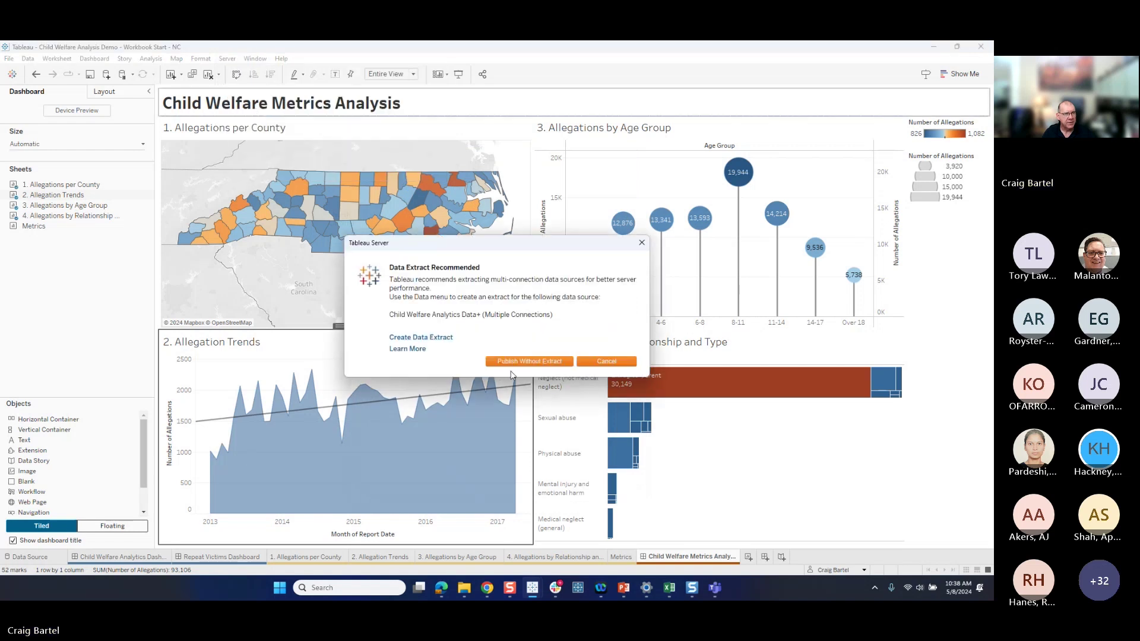
{"action": "left_click", "coordinate": [515, 367]}
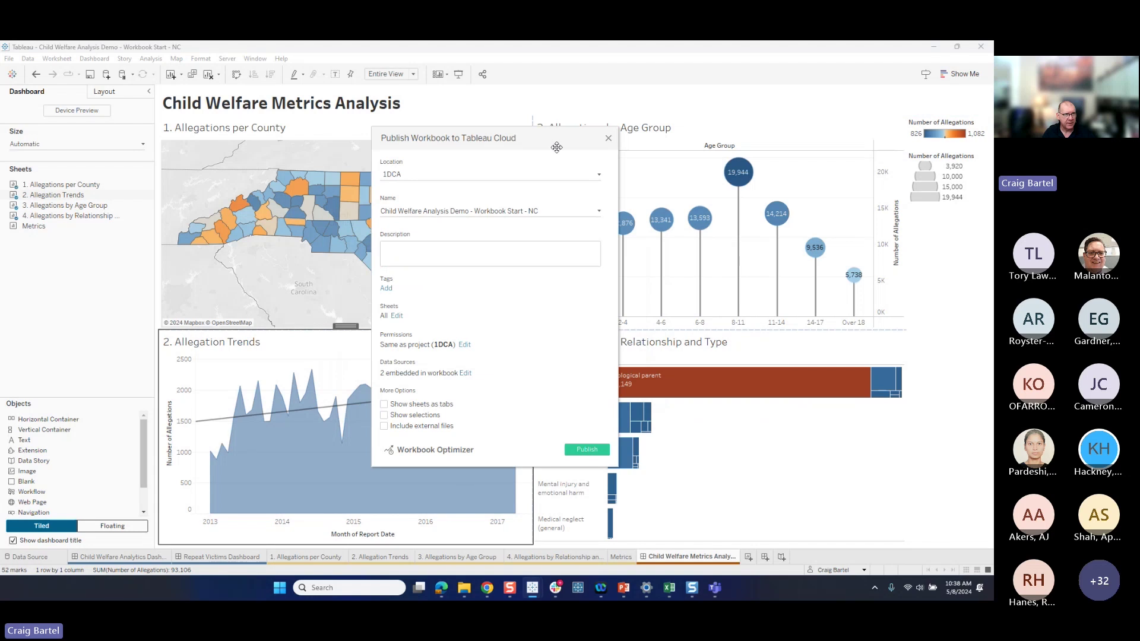
{"action": "left_click", "coordinate": [599, 177]}
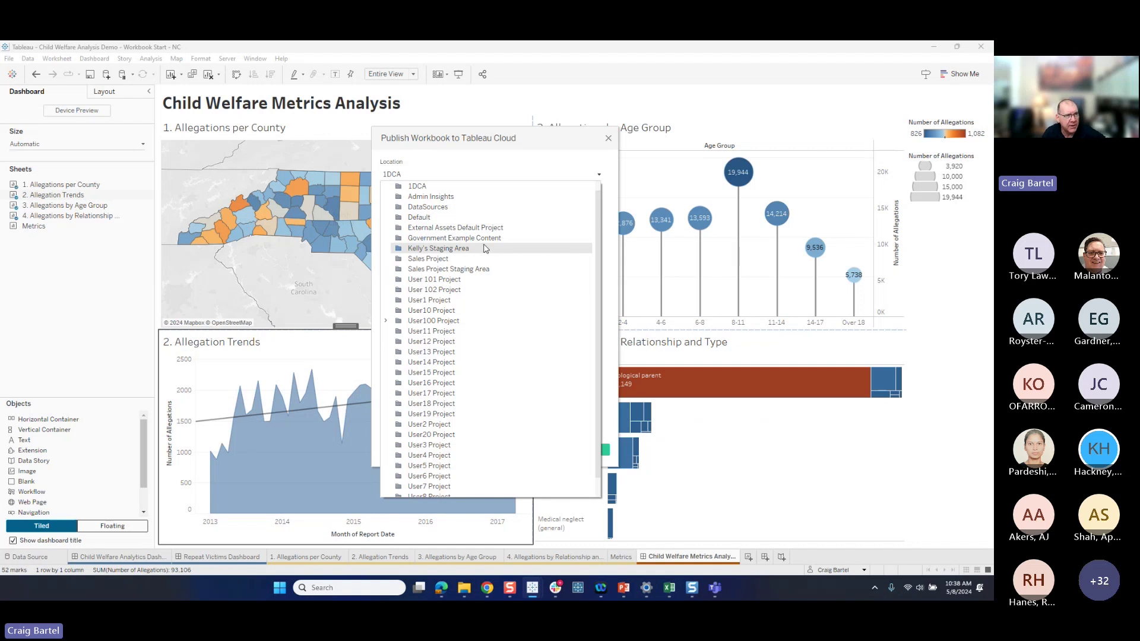
{"action": "left_click", "coordinate": [454, 238]}
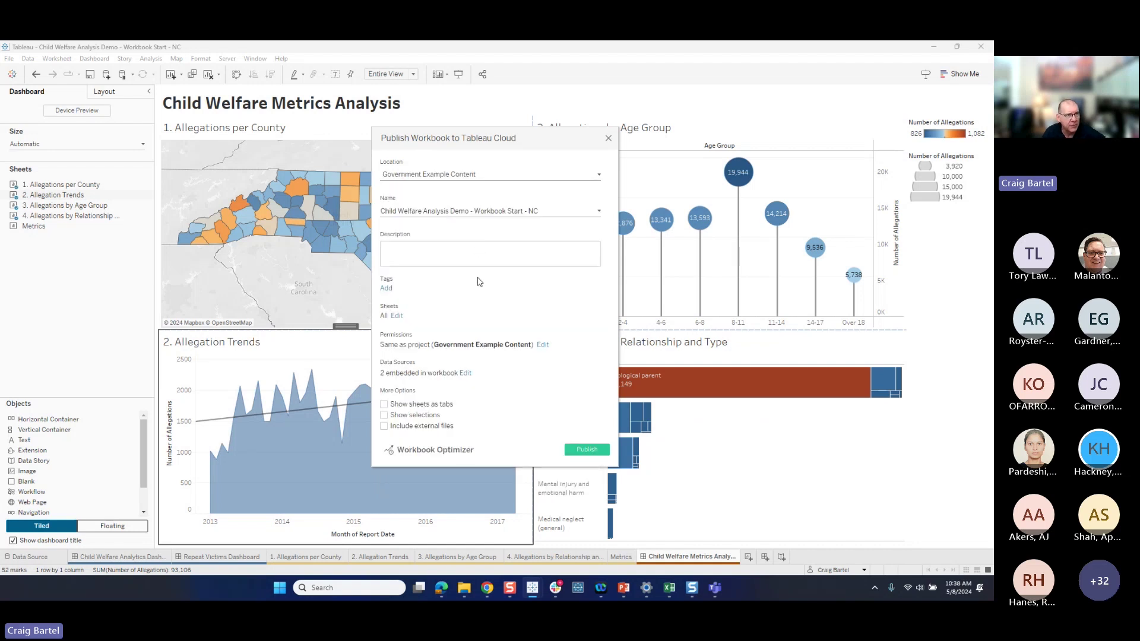
- Limit the published sheets to dashboards only and exclude the Repeat Victims Dashboard
{"action": "left_click", "coordinate": [397, 316]}
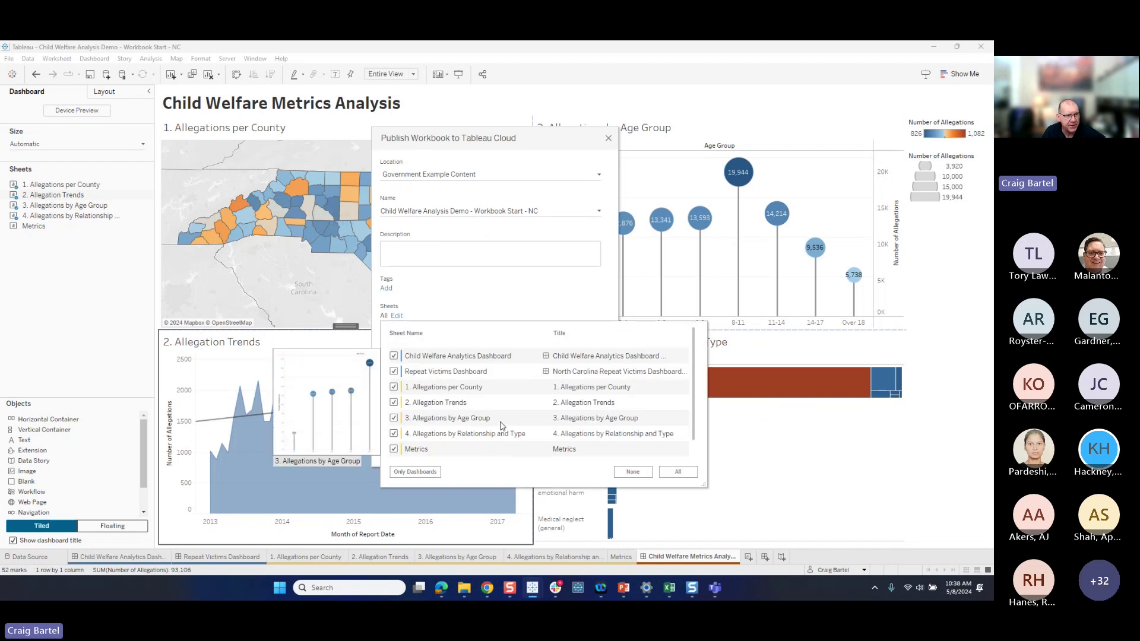
{"action": "left_click", "coordinate": [429, 473]}
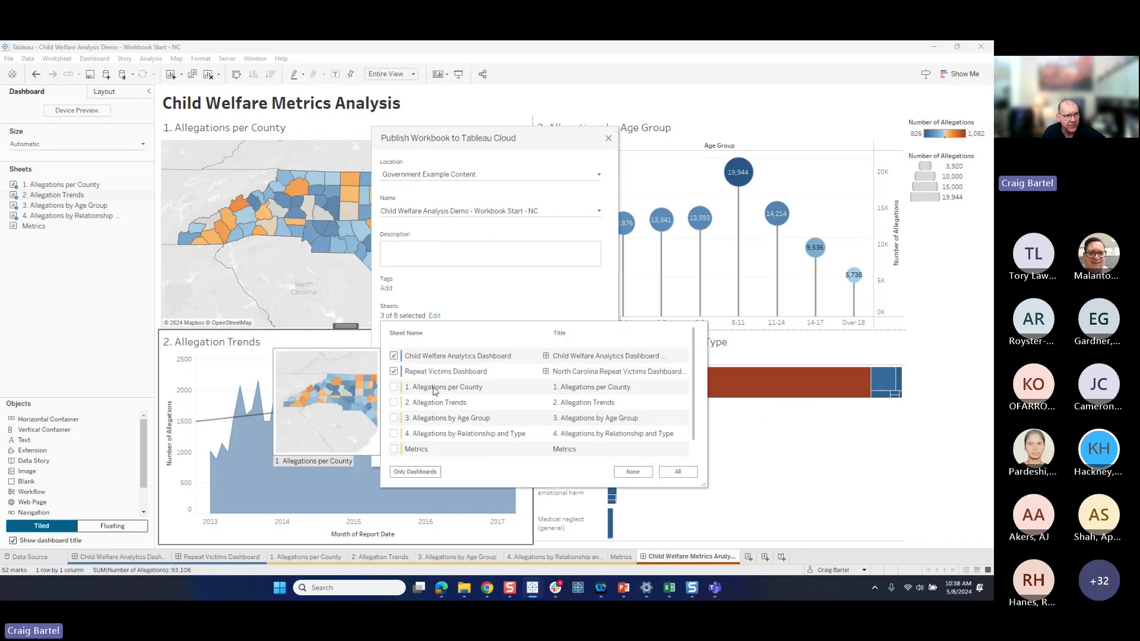
{"action": "left_click", "coordinate": [394, 371]}
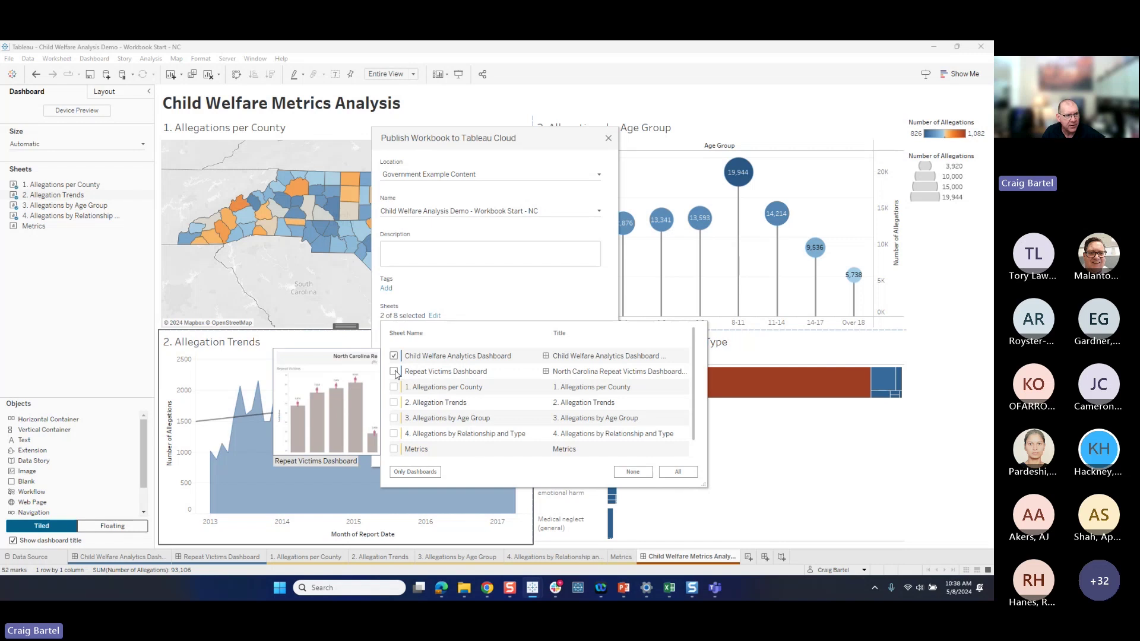
- Exclude the Child Welfare Analytics Dashboard from the published sheets, keeping only Child Welfare Metrics Analysis selected
{"action": "scroll", "coordinate": [397, 372], "scroll_direction": "down", "scroll_amount": 1}
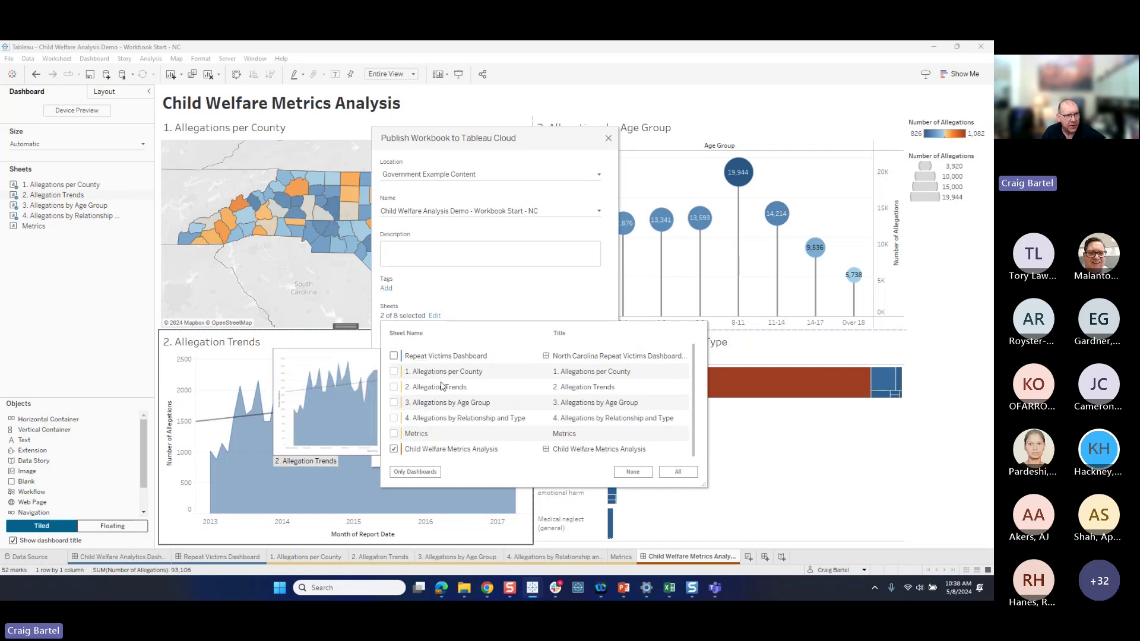
{"action": "scroll", "coordinate": [402, 371], "scroll_direction": "up", "scroll_amount": 1}
{"action": "left_click", "coordinate": [394, 355]}
{"action": "scroll", "coordinate": [474, 403], "scroll_direction": "down", "scroll_amount": 1}
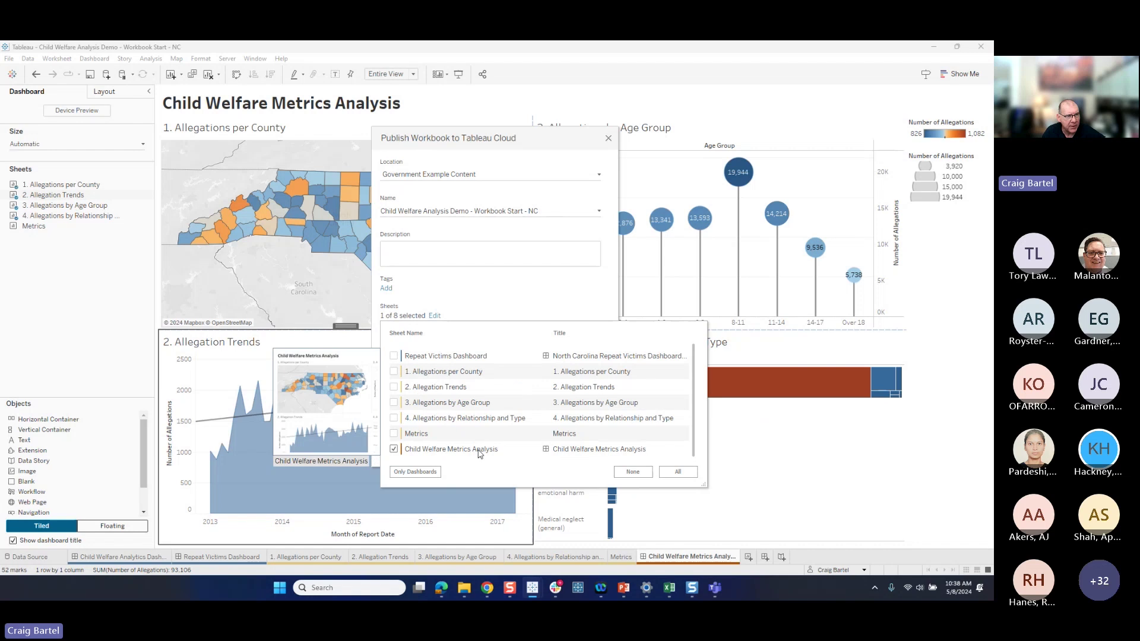
{"action": "scroll", "coordinate": [464, 407], "scroll_direction": "up", "scroll_amount": 1}
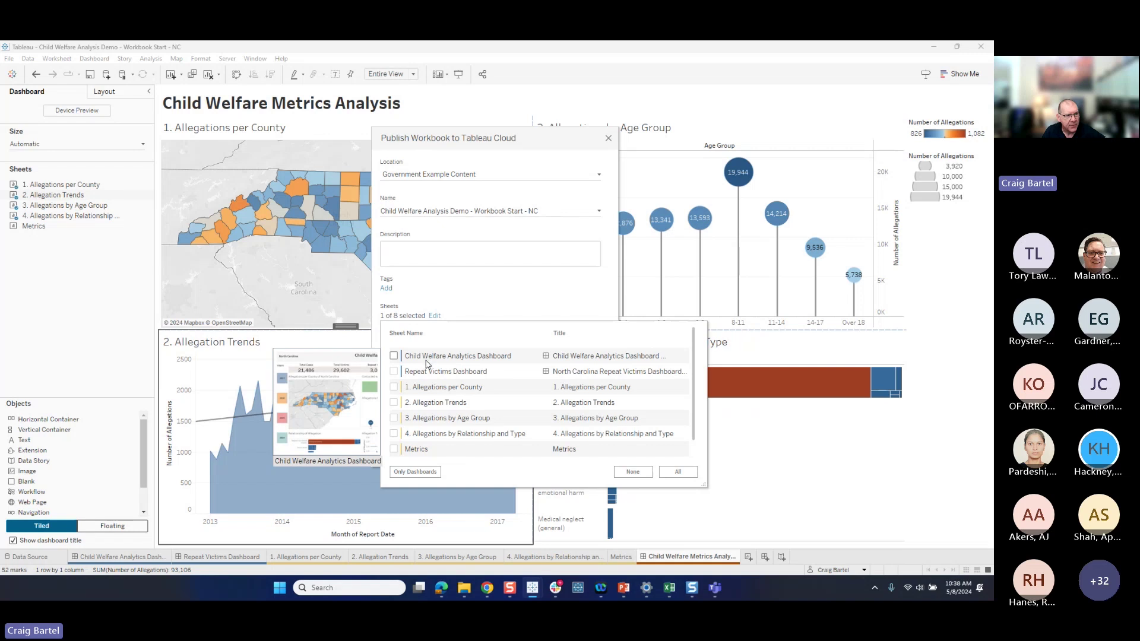
{"action": "left_click", "coordinate": [534, 289]}
- Examine the workbook permissions available for users and groups, including the members of All Agencies, without adding a rule
{"action": "left_click", "coordinate": [543, 345]}
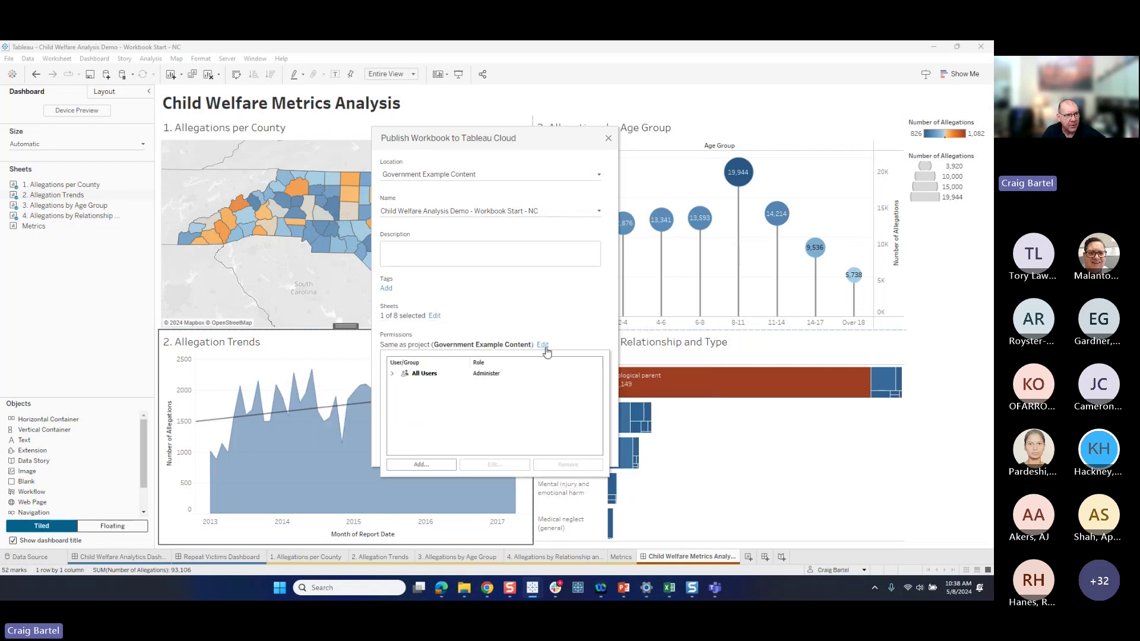
{"action": "left_click", "coordinate": [422, 464]}
{"action": "left_click_drag", "start_coordinate": [537, 358], "coordinate": [532, 157]}
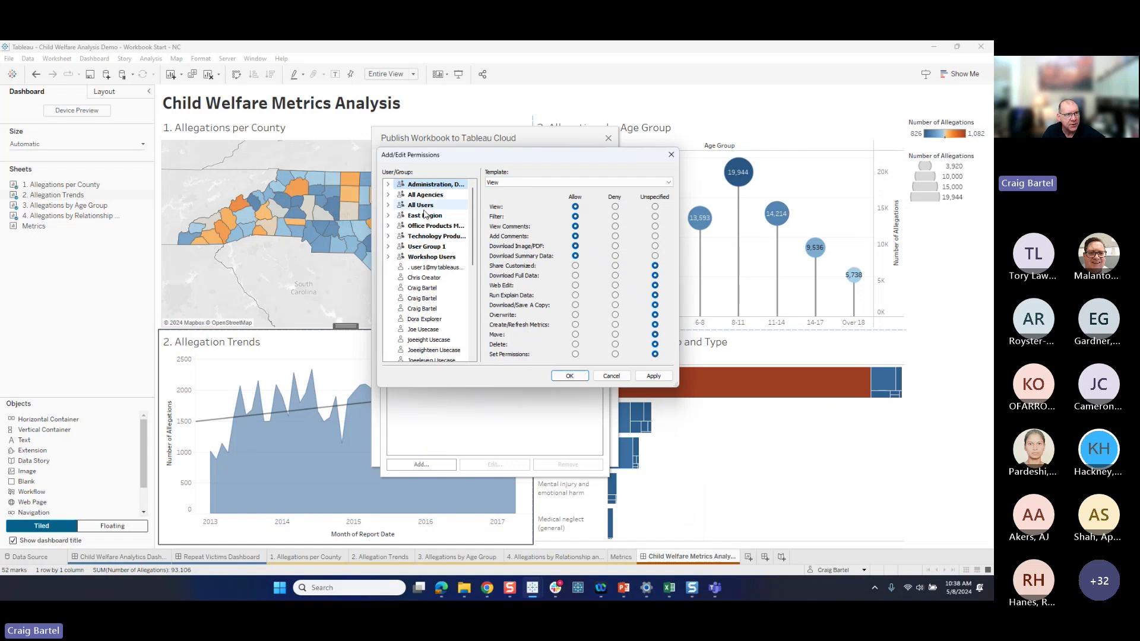
{"action": "left_click", "coordinate": [388, 196]}
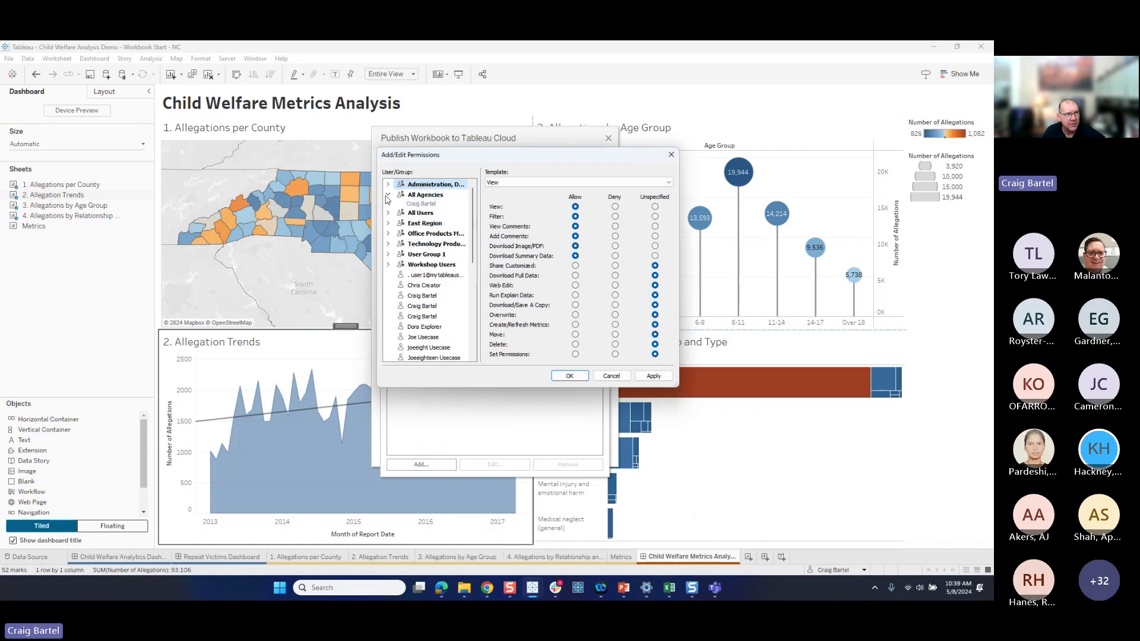
{"action": "left_click", "coordinate": [388, 196]}
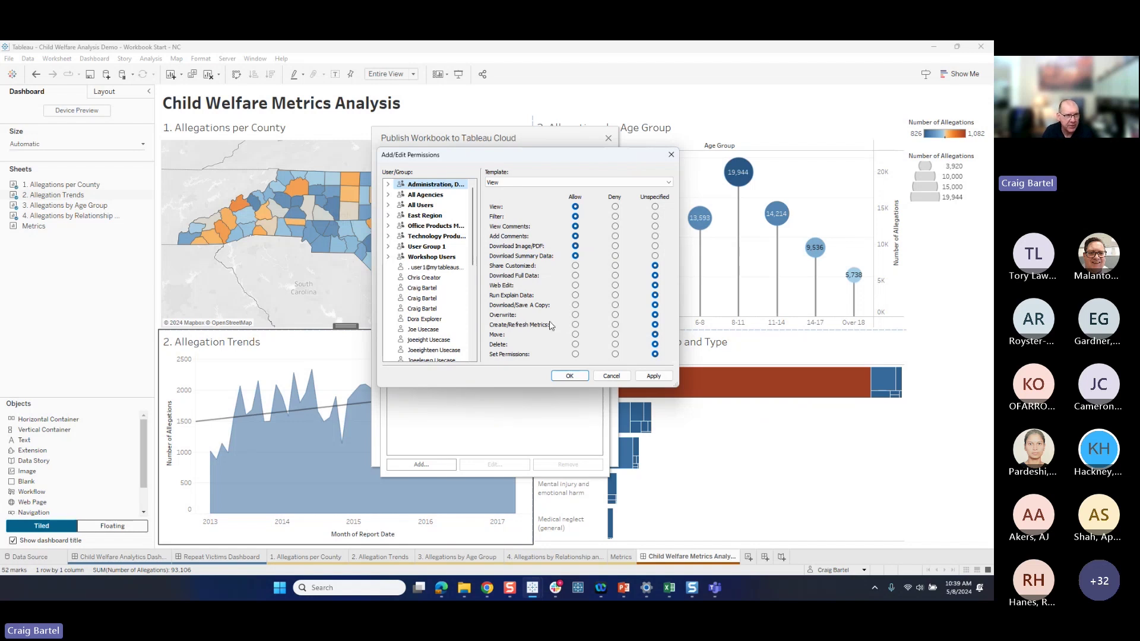
{"action": "left_click", "coordinate": [615, 380]}
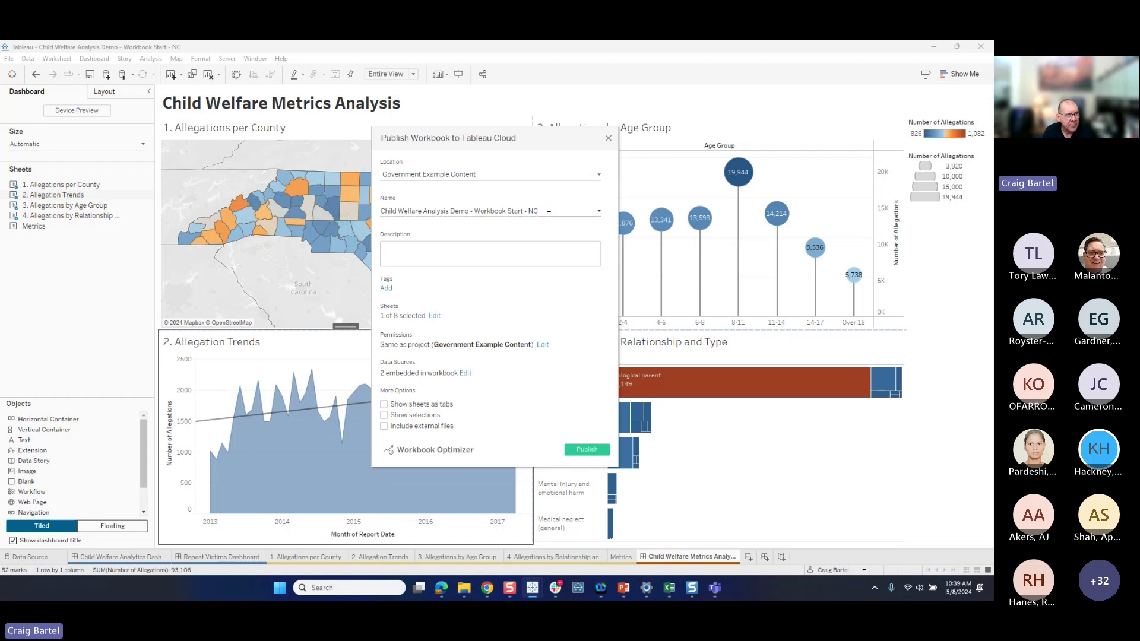
- Publish the workbook to Tableau Cloud and switch to its page in a maximized browser window
{"action": "left_click", "coordinate": [583, 450]}
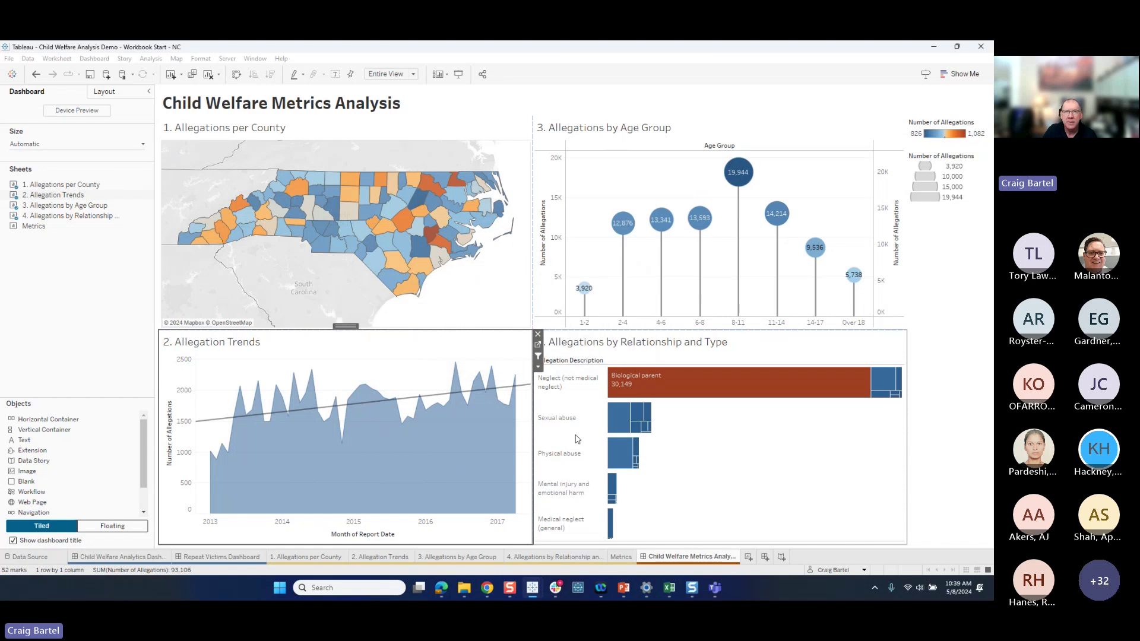
{"action": "key", "text": "alt+Tab"}
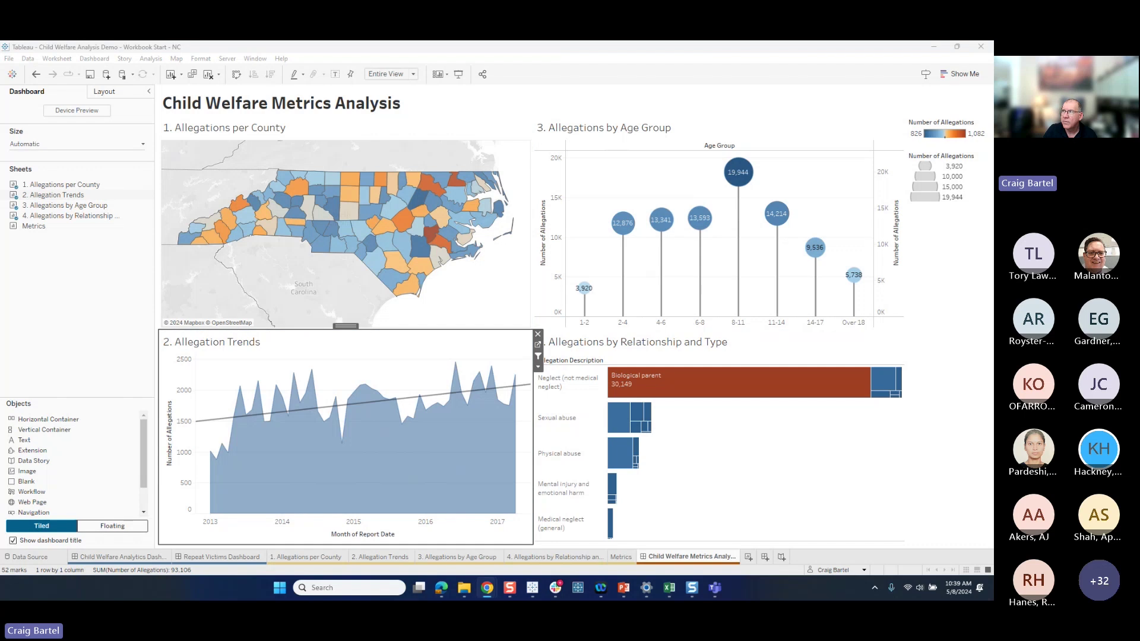
{"action": "left_click_drag", "start_coordinate": [596, 124], "coordinate": [558, 54]}
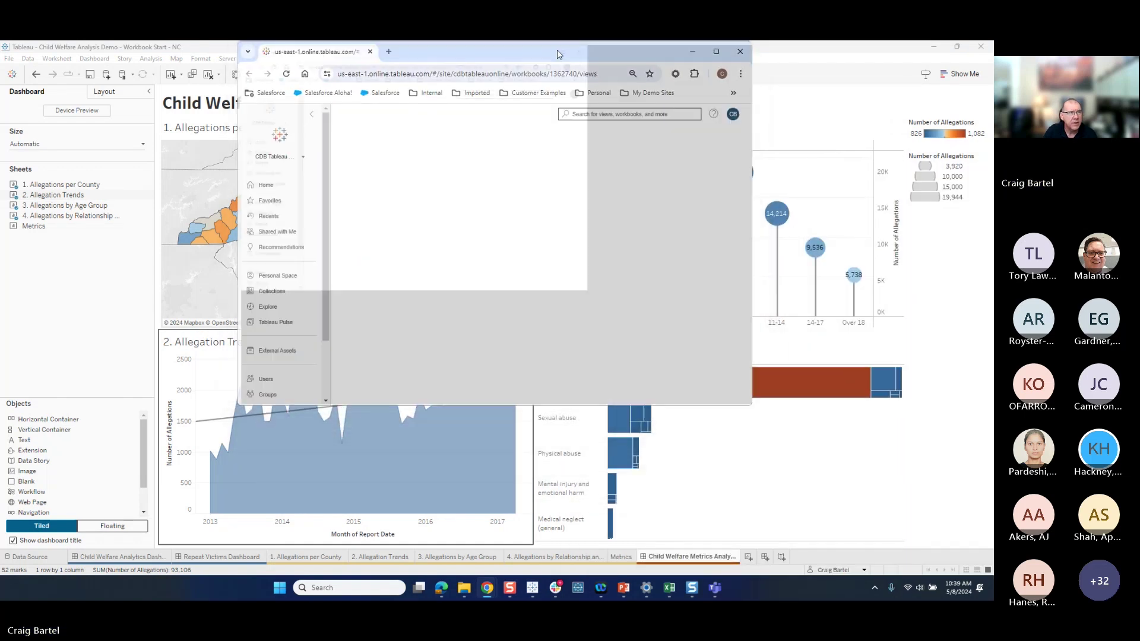
{"action": "double_click", "coordinate": [558, 54]}
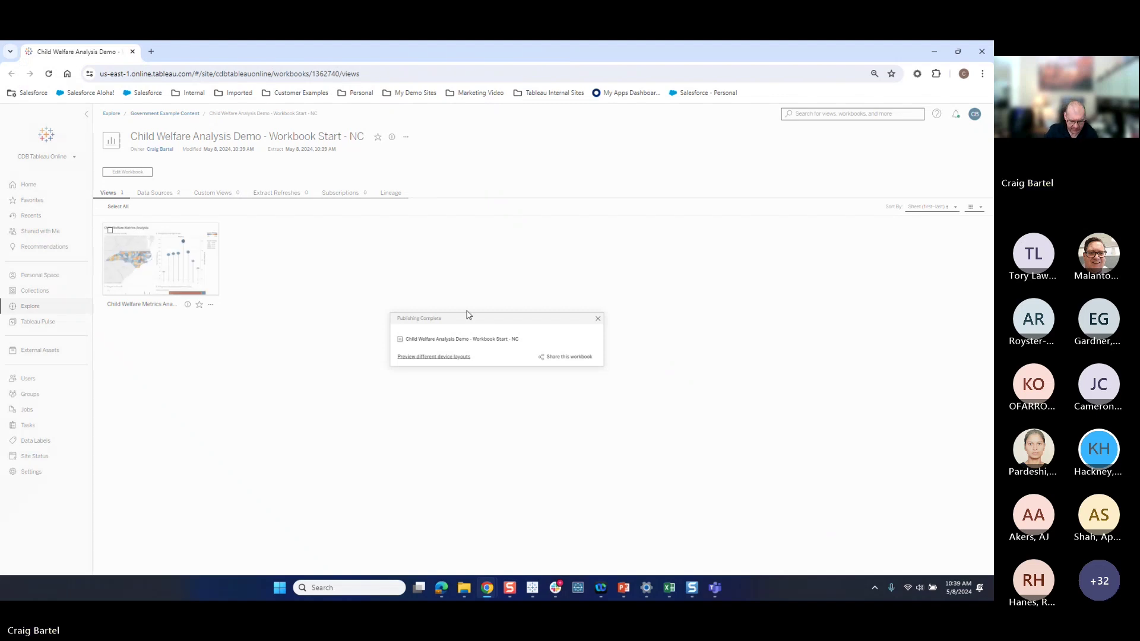
- Dismiss the publishing notice and open the published Child Welfare Metrics Analysis view with the browser zoomed to 100%
{"action": "key", "text": "ctrl+plus"}
{"action": "key", "text": "ctrl+plus"}
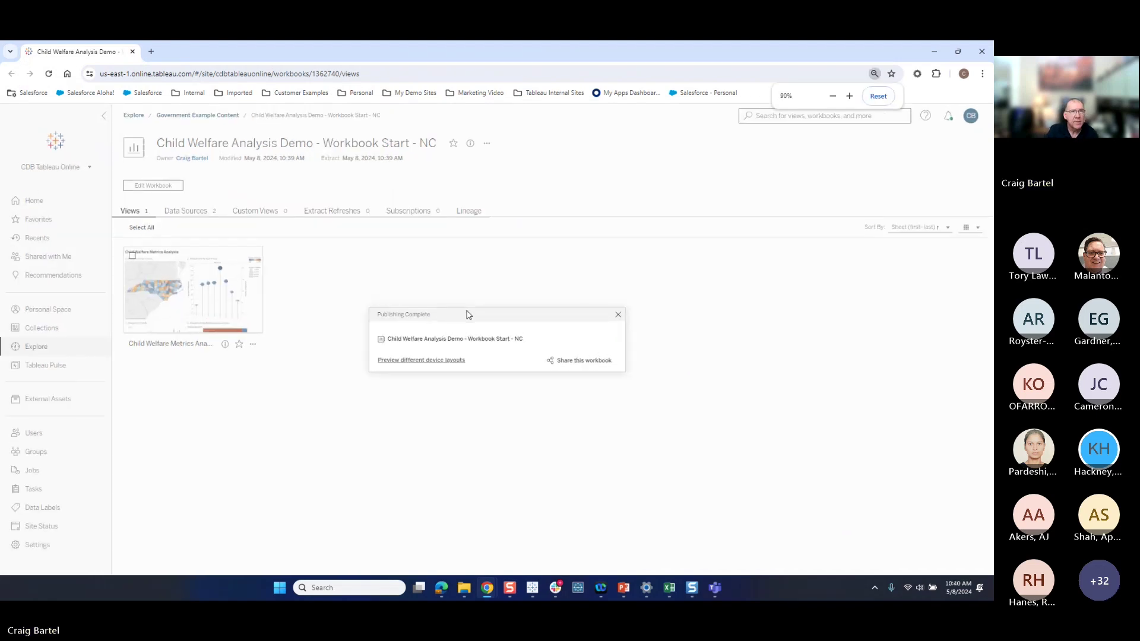
{"action": "key", "text": "ctrl+plus"}
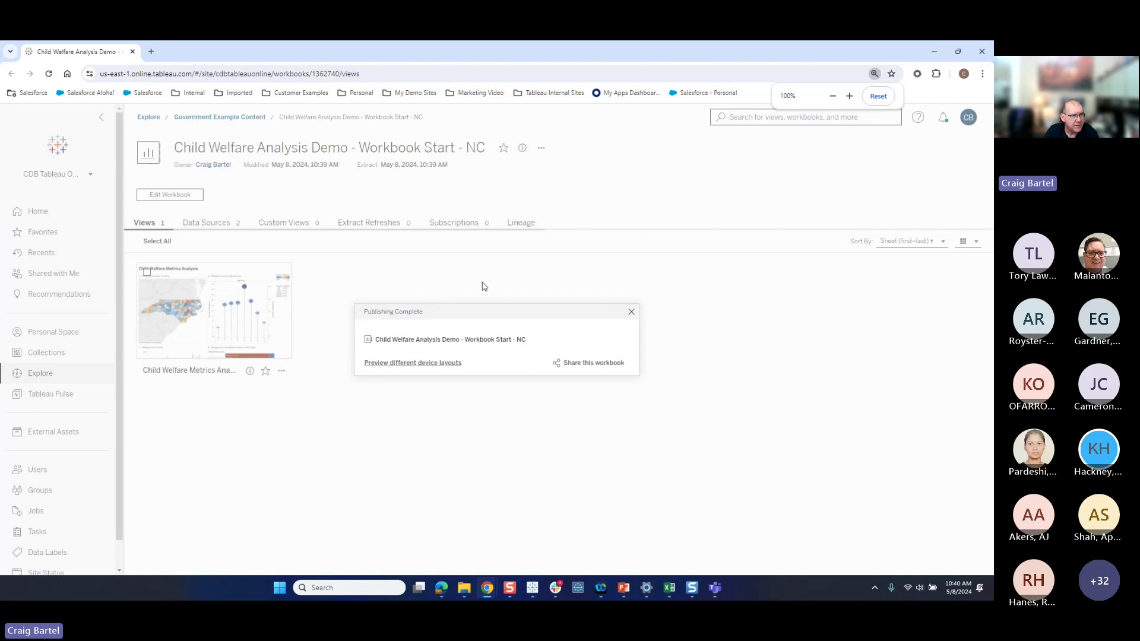
{"action": "left_click", "coordinate": [631, 312]}
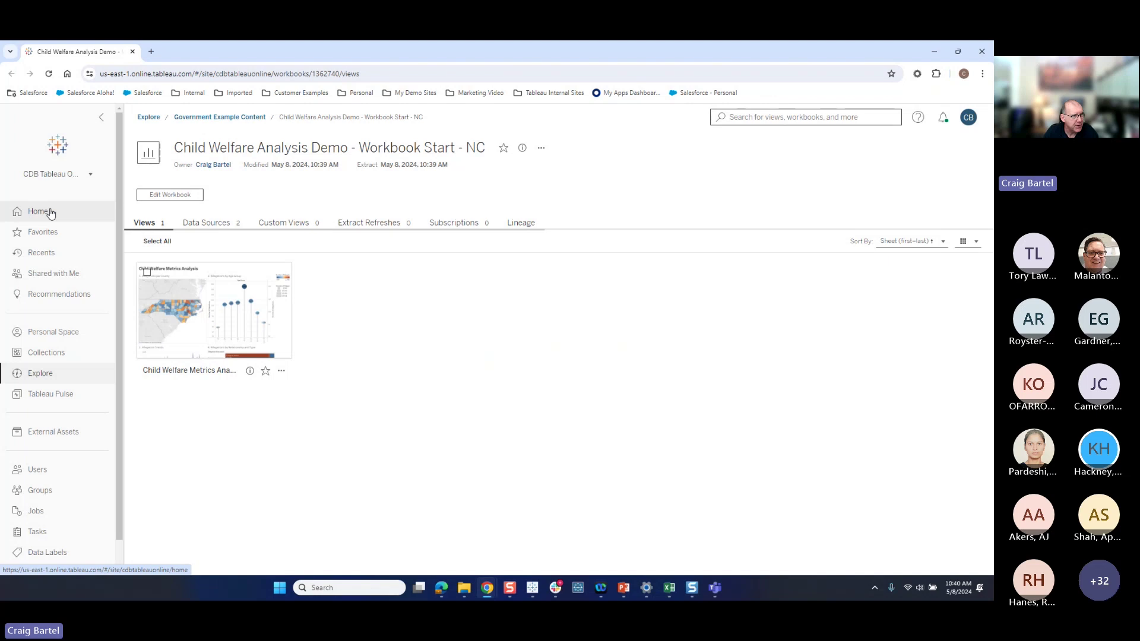
{"action": "left_click", "coordinate": [196, 319]}
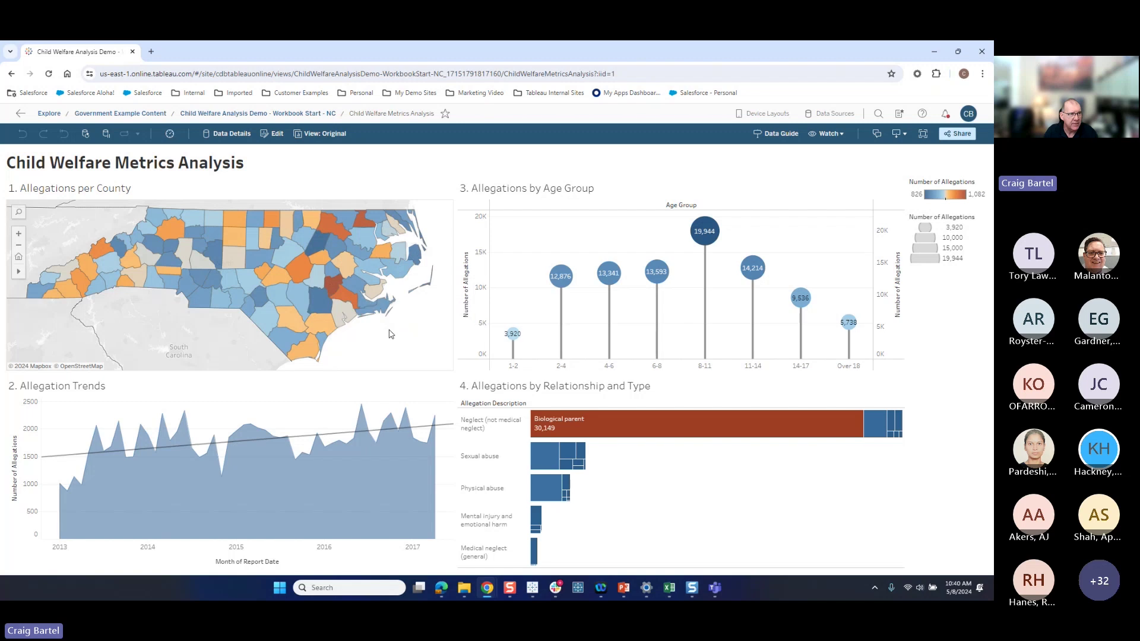
- Try the map's filtering of the dashboard with a group of southeastern counties and with a single county, clearing each selection
{"action": "mouse_move", "coordinate": [389, 347]}
{"action": "left_mouse_down"}
{"action": "mouse_move", "coordinate": [285, 351]}
{"action": "mouse_move", "coordinate": [238, 273]}
{"action": "mouse_move", "coordinate": [392, 285]}
{"action": "left_mouse_up"}
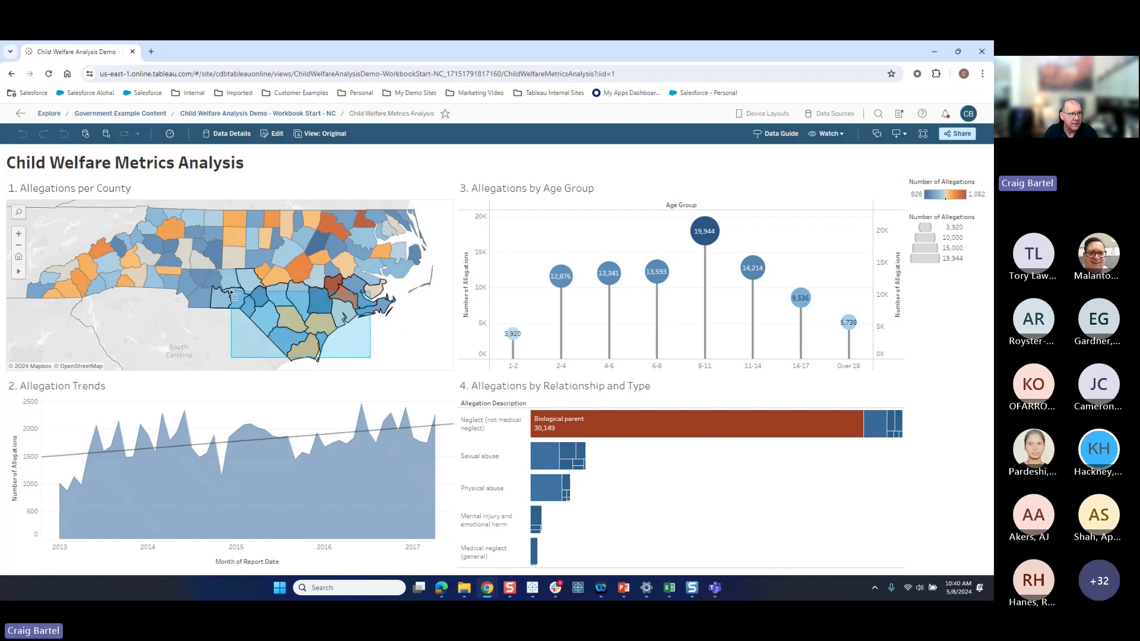
{"action": "mouse_move", "coordinate": [709, 264]}
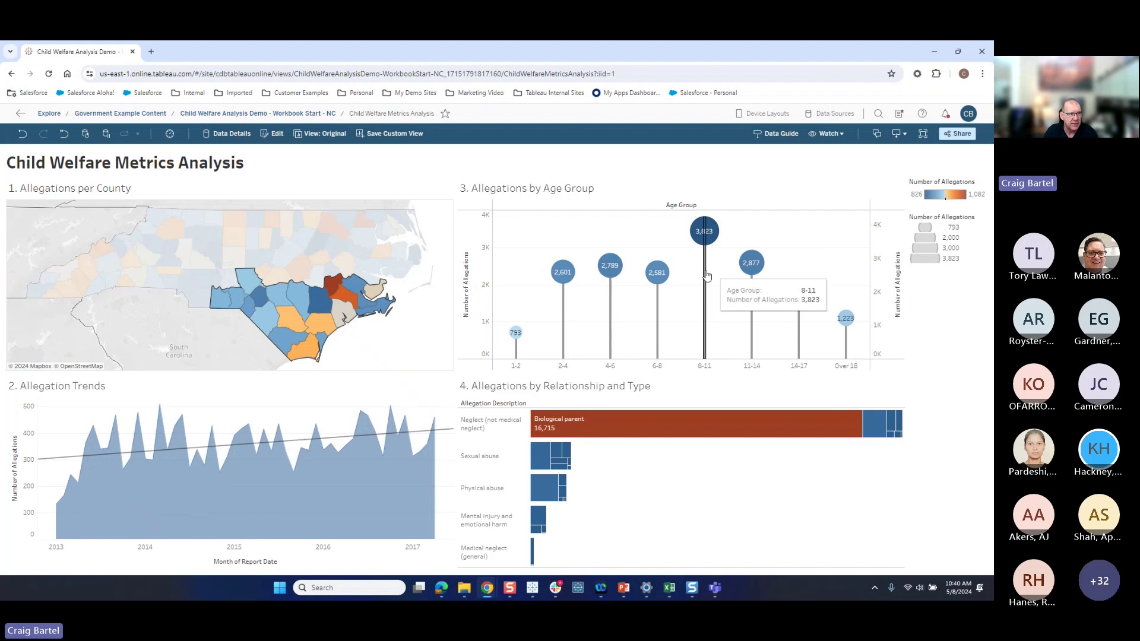
{"action": "key", "text": "Escape"}
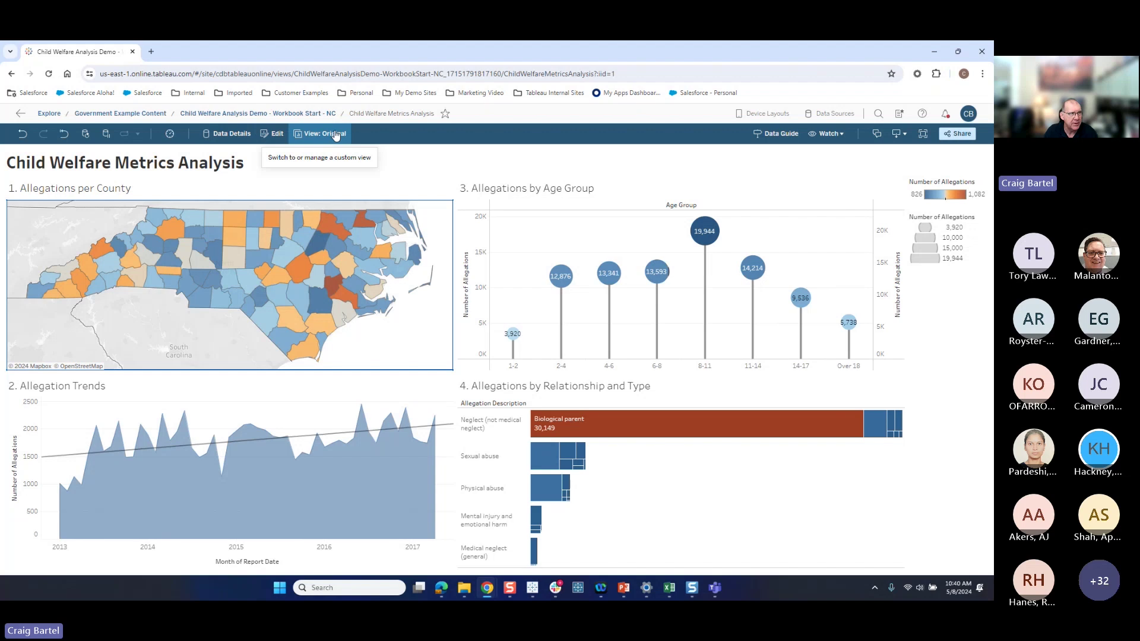
{"action": "left_click_drag", "start_coordinate": [388, 361], "coordinate": [250, 315]}
{"action": "left_click", "coordinate": [249, 315]}
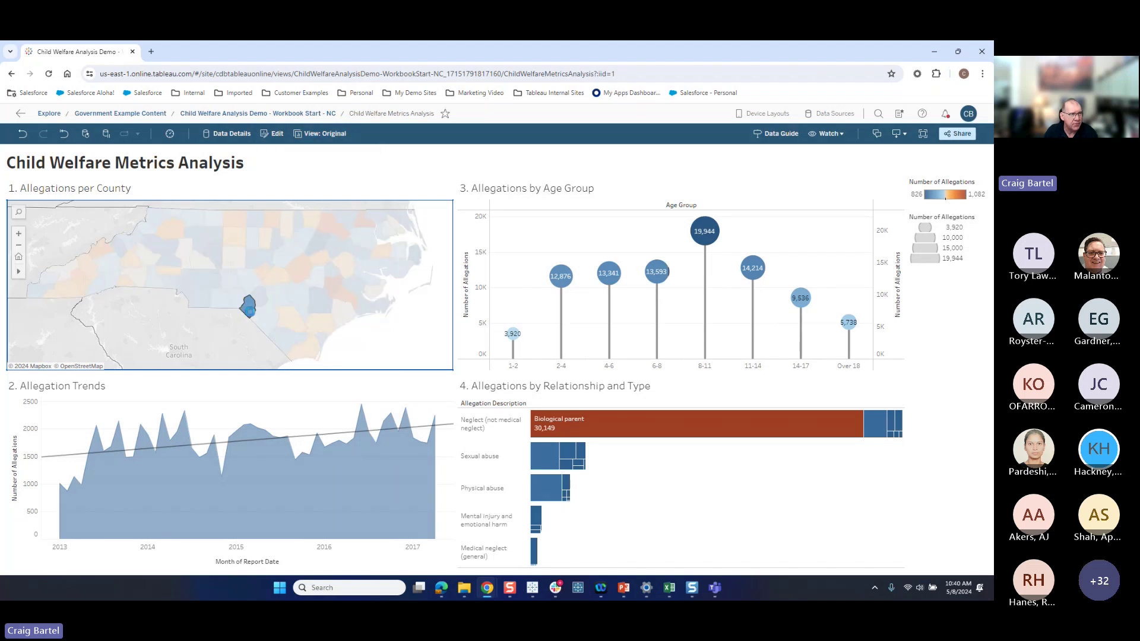
{"action": "left_click", "coordinate": [390, 344]}
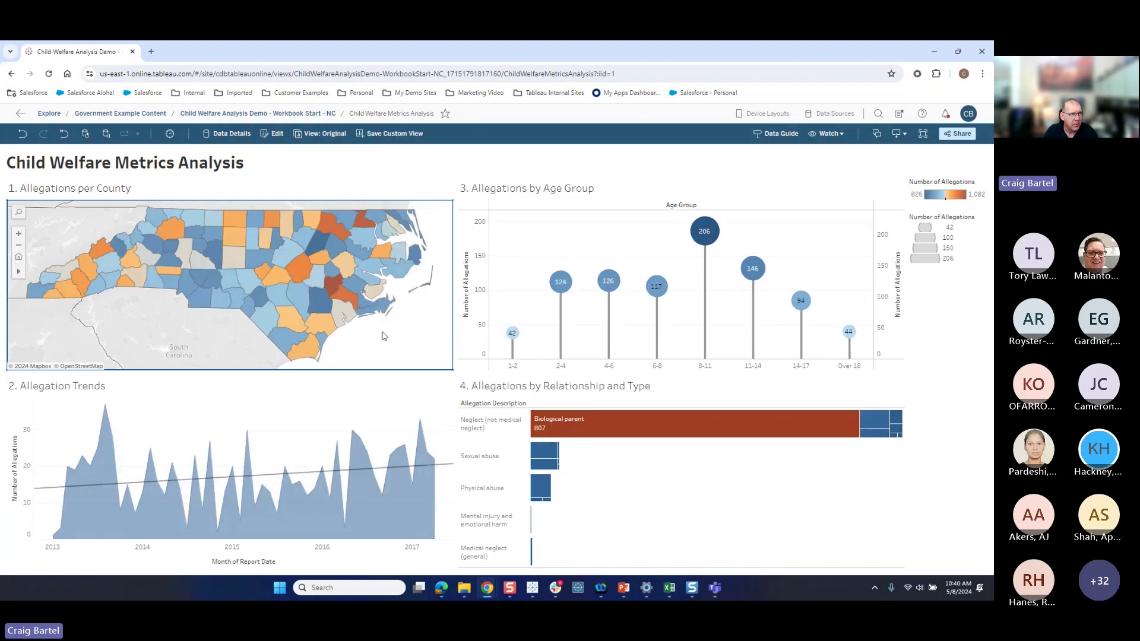
- Filter the dashboard by Wake County on the map and save it as the custom view Wake County View, visible to others
{"action": "left_click", "coordinate": [292, 255]}
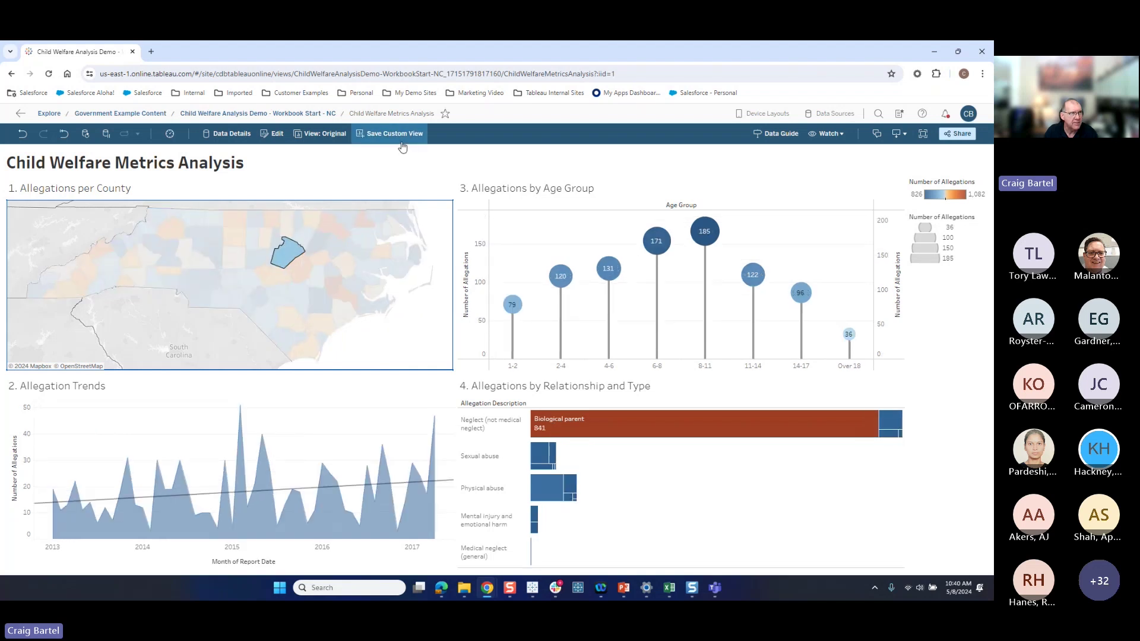
{"action": "left_click", "coordinate": [395, 143]}
{"action": "left_click", "coordinate": [434, 356]}
{"action": "type", "text": "Wake County"}
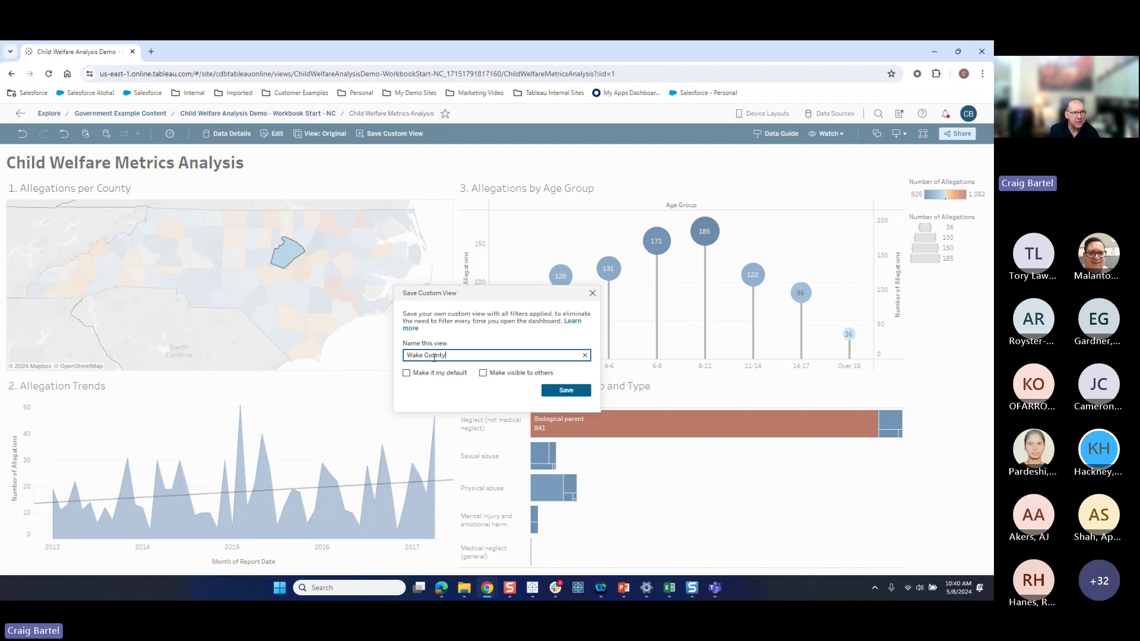
{"action": "type", "text": " View"}
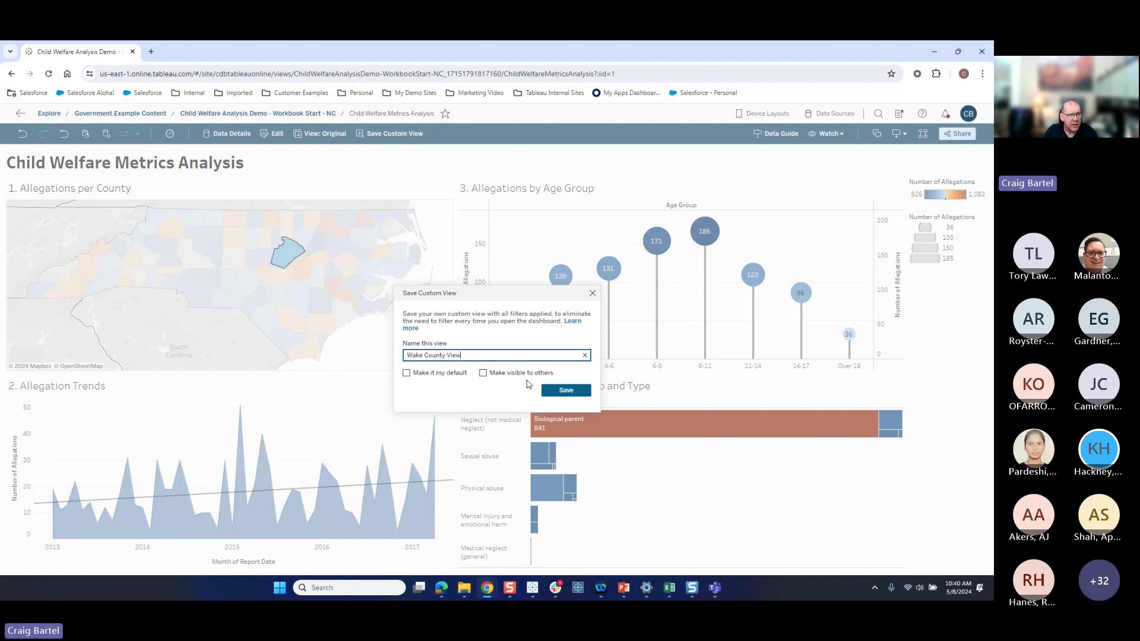
{"action": "left_click", "coordinate": [485, 374]}
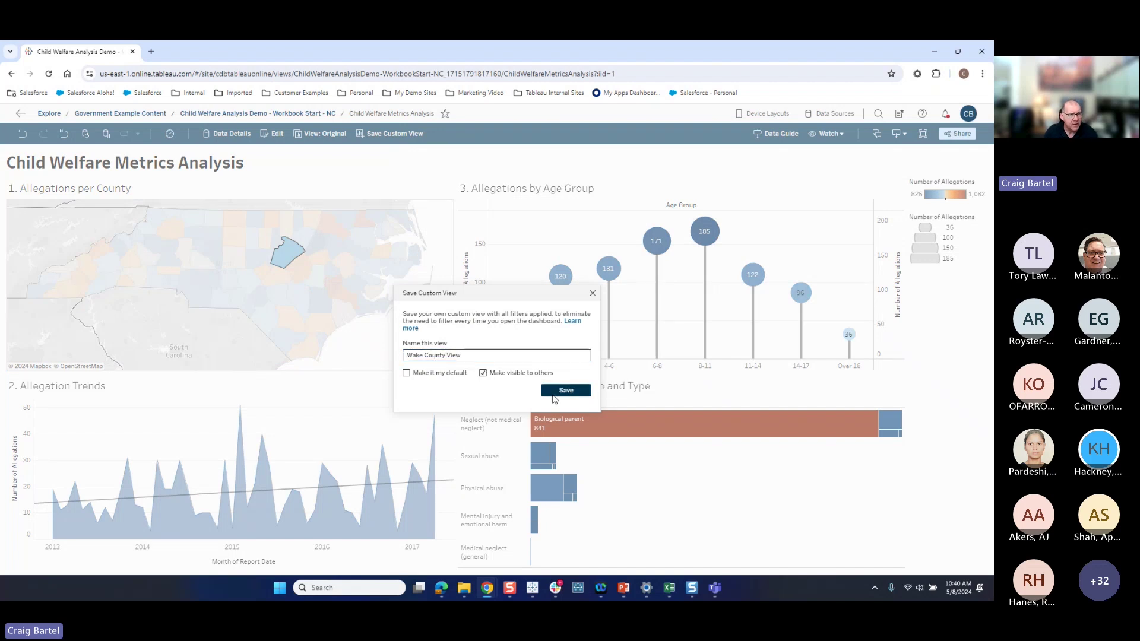
{"action": "left_click", "coordinate": [556, 395]}
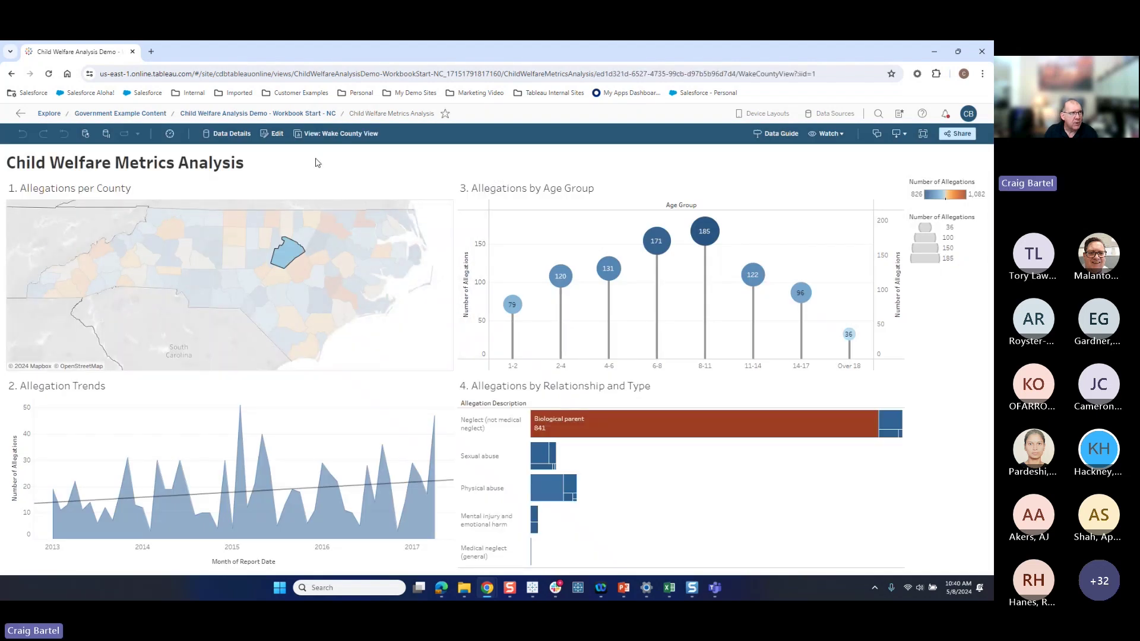
- Switch back to the Original view and open the Data Guide for the 8-11 age group mark
{"action": "left_click", "coordinate": [309, 135]}
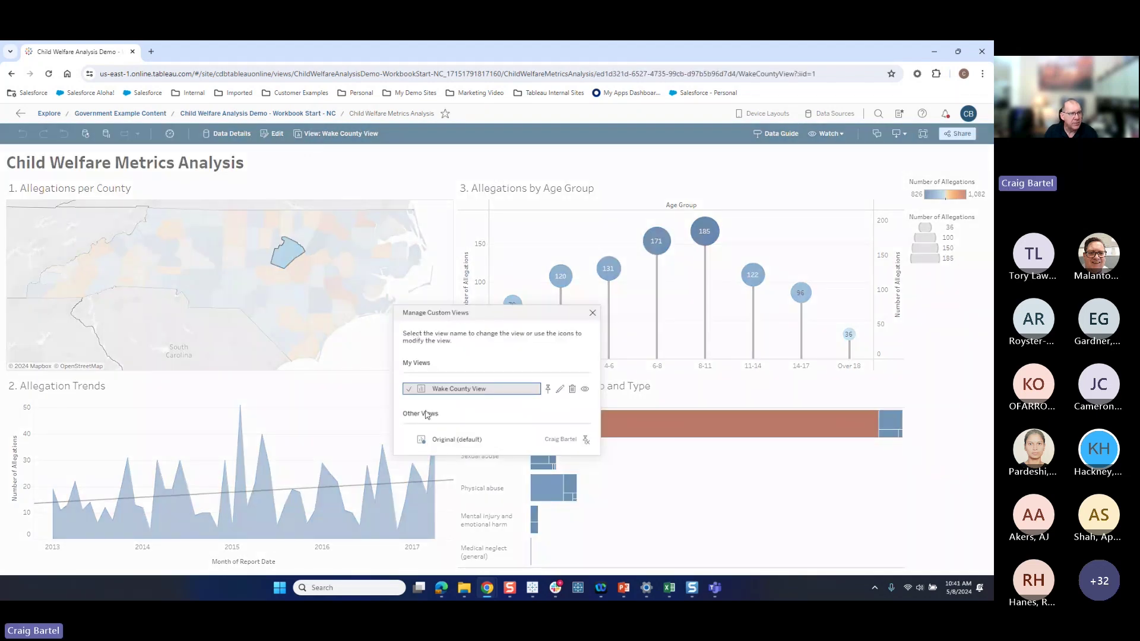
{"action": "left_click", "coordinate": [435, 439]}
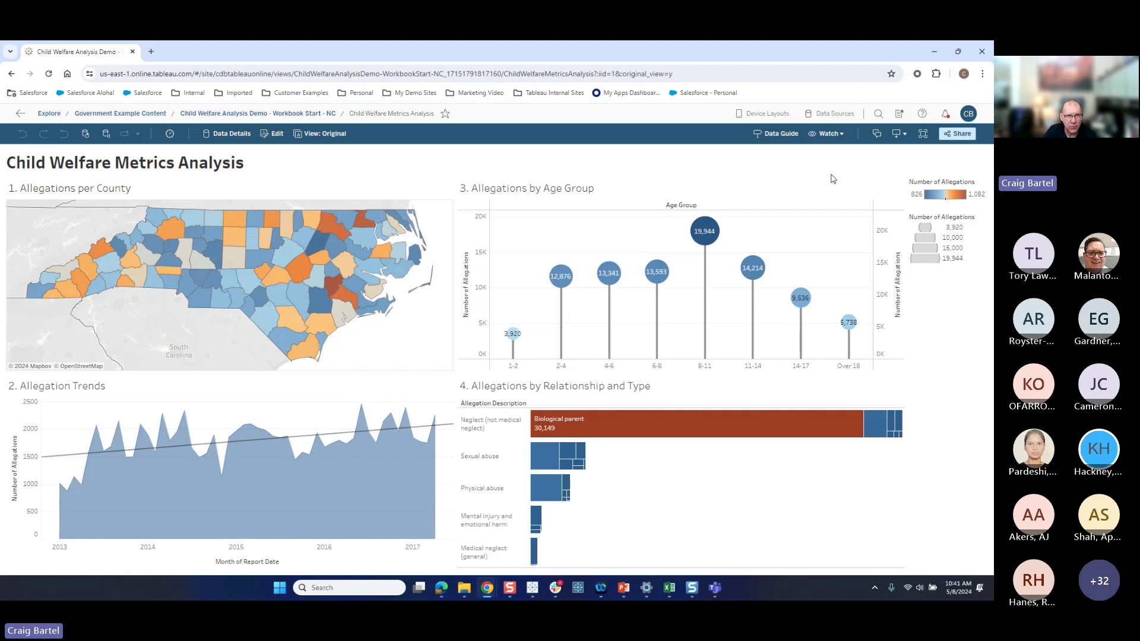
{"action": "left_click", "coordinate": [716, 232]}
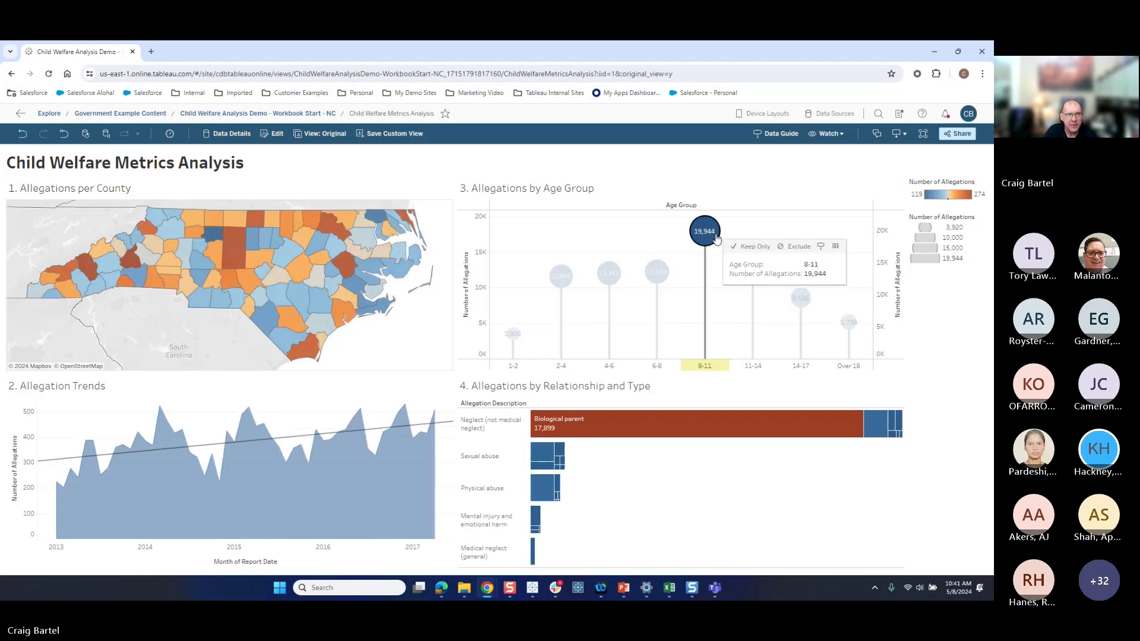
{"action": "left_click", "coordinate": [793, 137]}
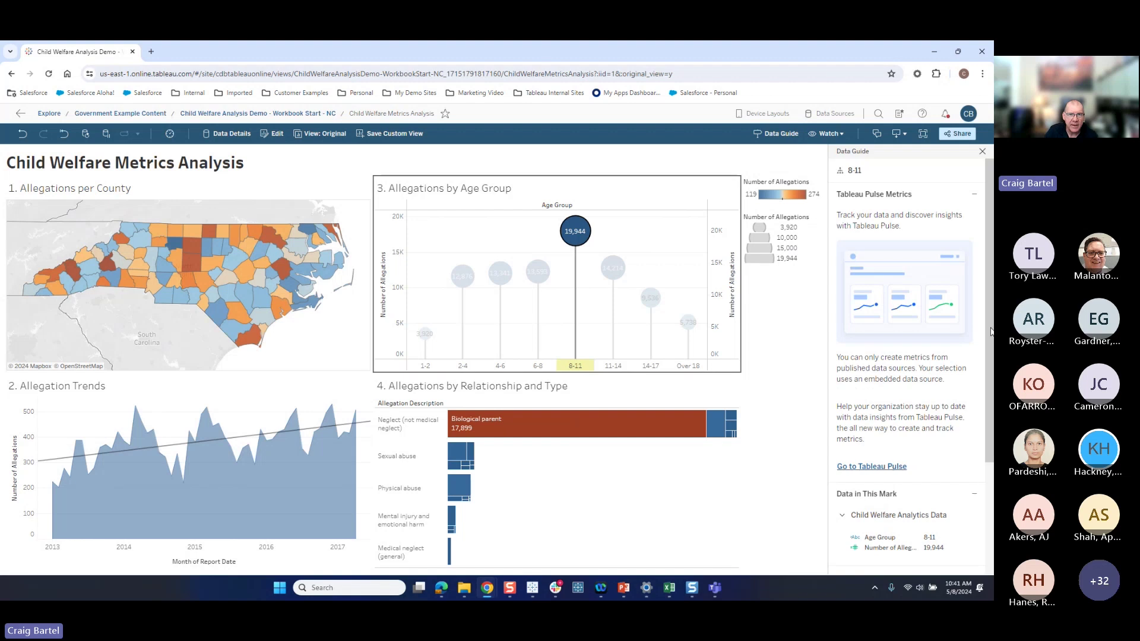
- Examine the Data Guide explanations for the 8-11 group's number of allegations and expand the Allegation Details contributor
{"action": "scroll", "coordinate": [990, 348], "scroll_direction": "down", "scroll_amount": 3}
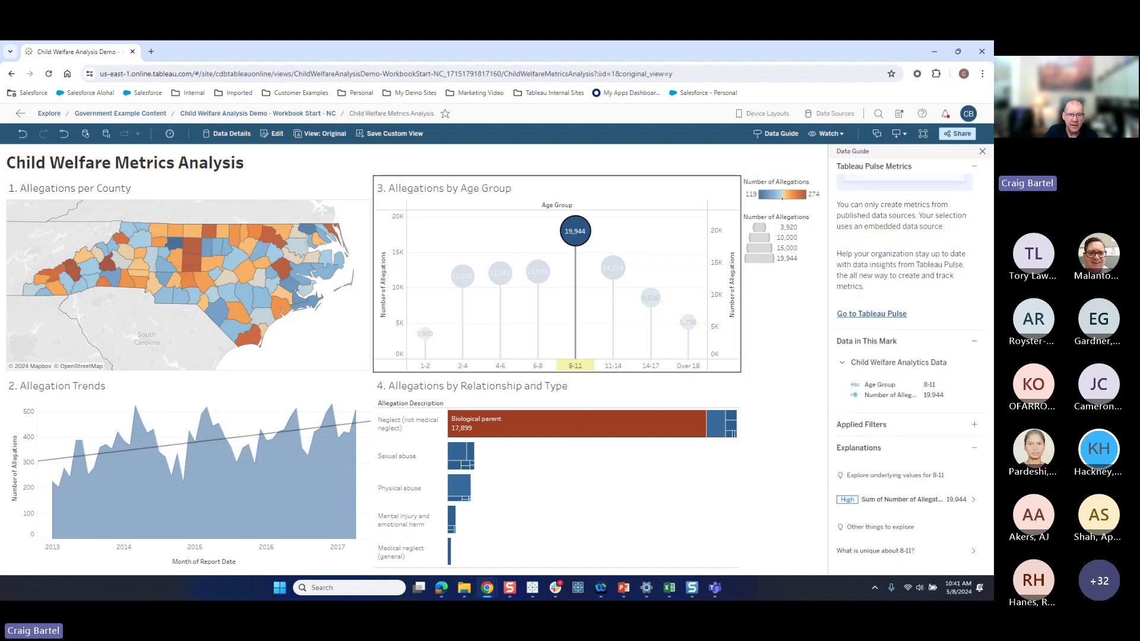
{"action": "left_click", "coordinate": [972, 501]}
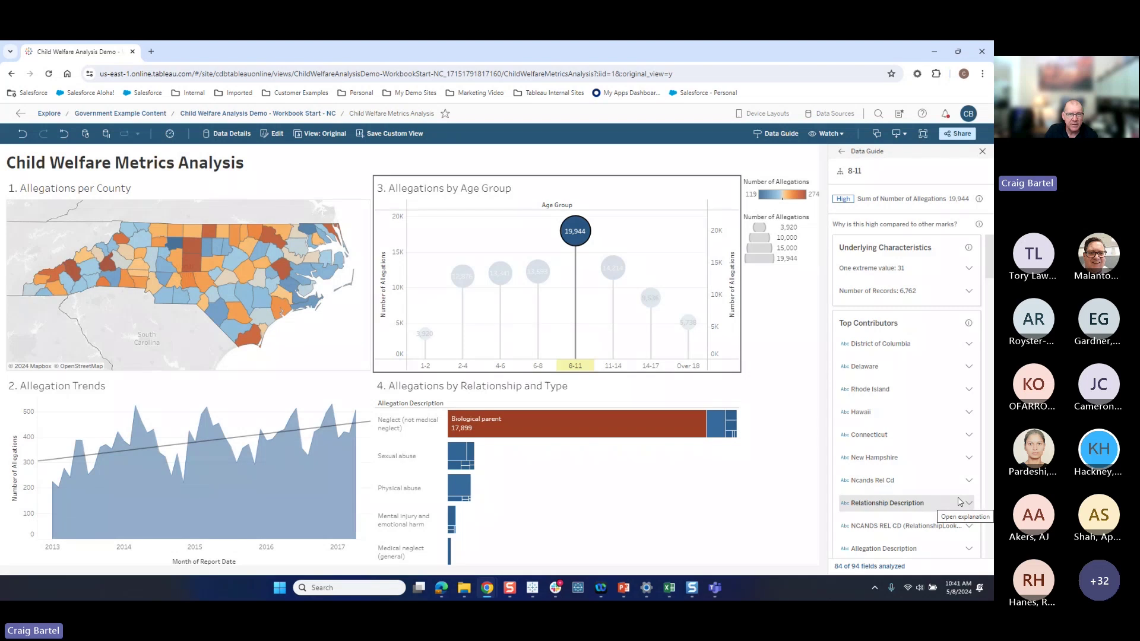
{"action": "scroll", "coordinate": [968, 378], "scroll_direction": "down", "scroll_amount": 3}
{"action": "scroll", "coordinate": [967, 378], "scroll_direction": "up", "scroll_amount": 3}
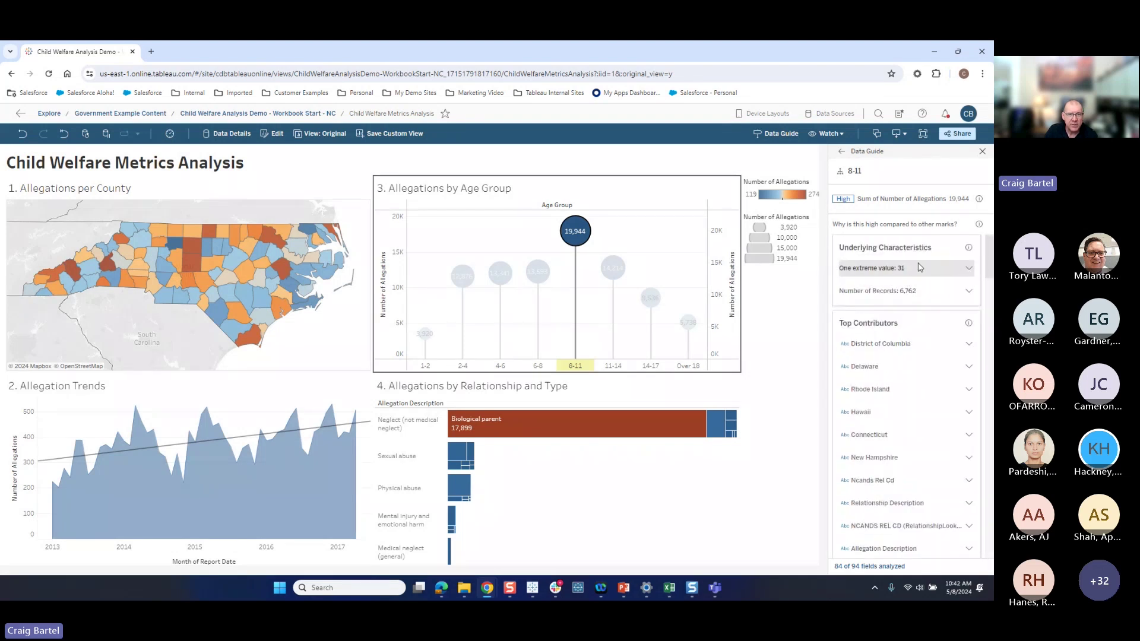
{"action": "scroll", "coordinate": [918, 267], "scroll_direction": "down", "scroll_amount": 10}
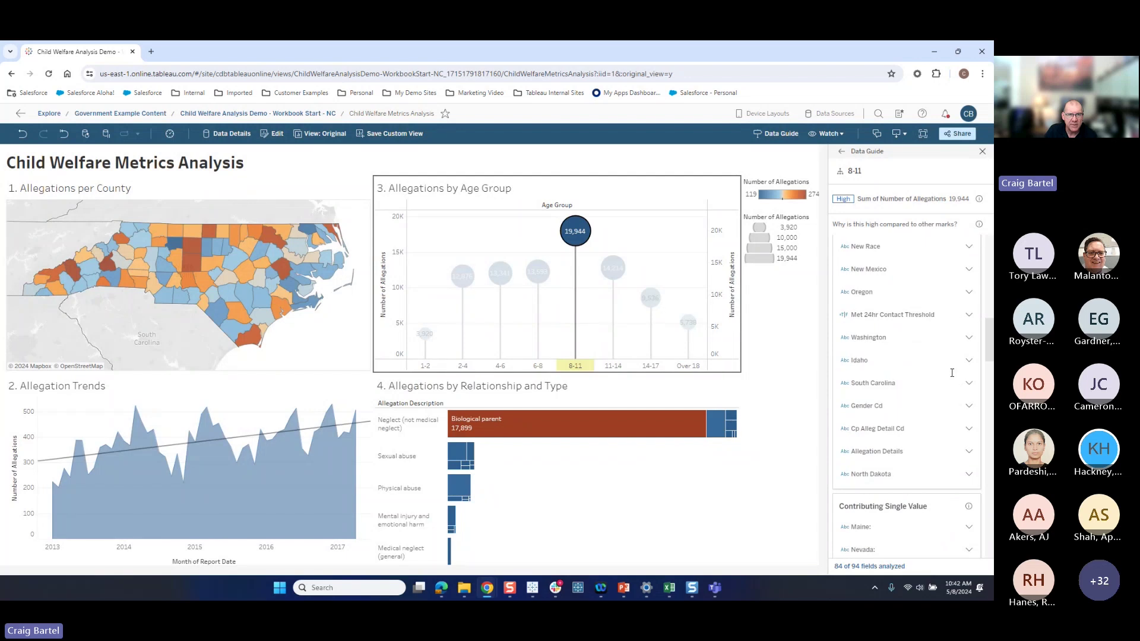
{"action": "left_click", "coordinate": [968, 453]}
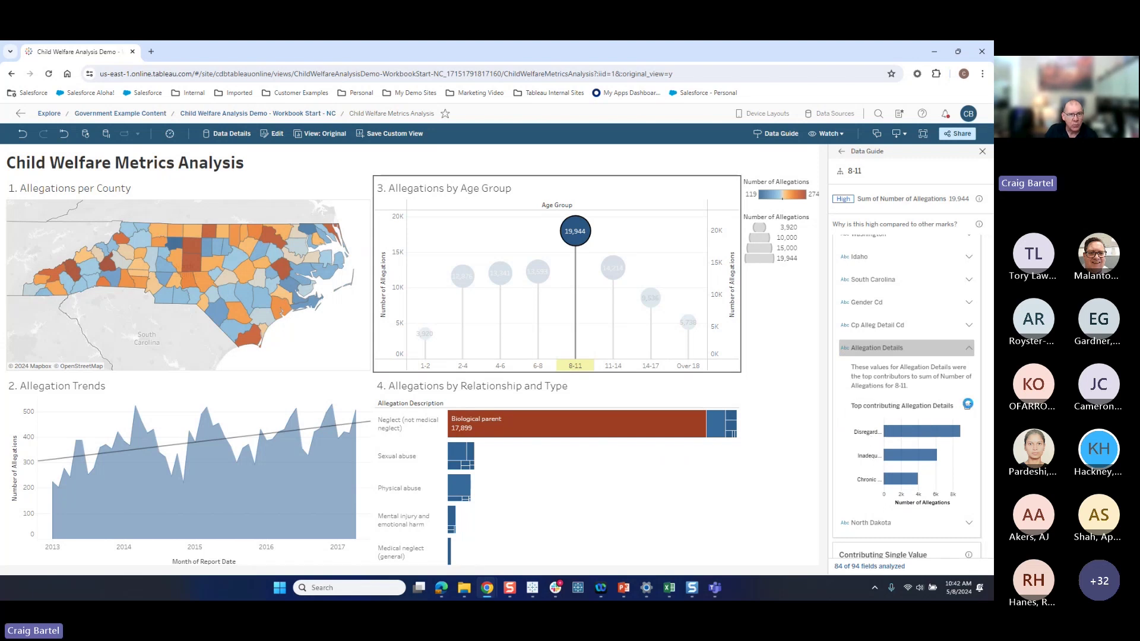
- View the Top contributing Allegation Details chart enlarged, close it, and collapse the Allegation Details contributor
{"action": "left_click", "coordinate": [967, 406]}
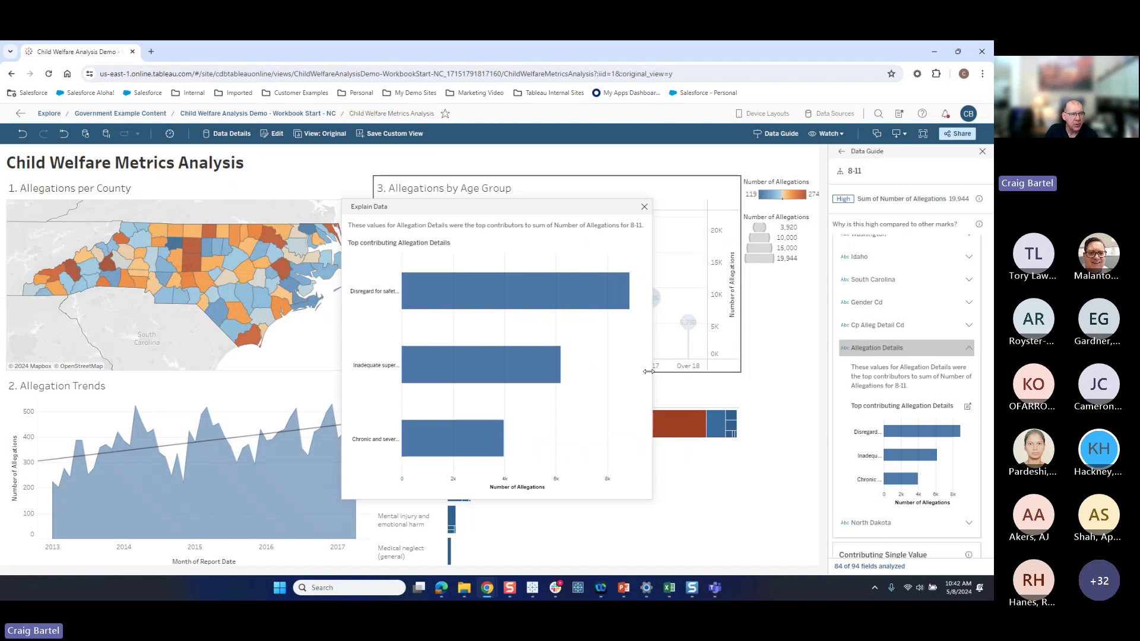
{"action": "mouse_move", "coordinate": [570, 306]}
{"action": "key", "text": "Escape"}
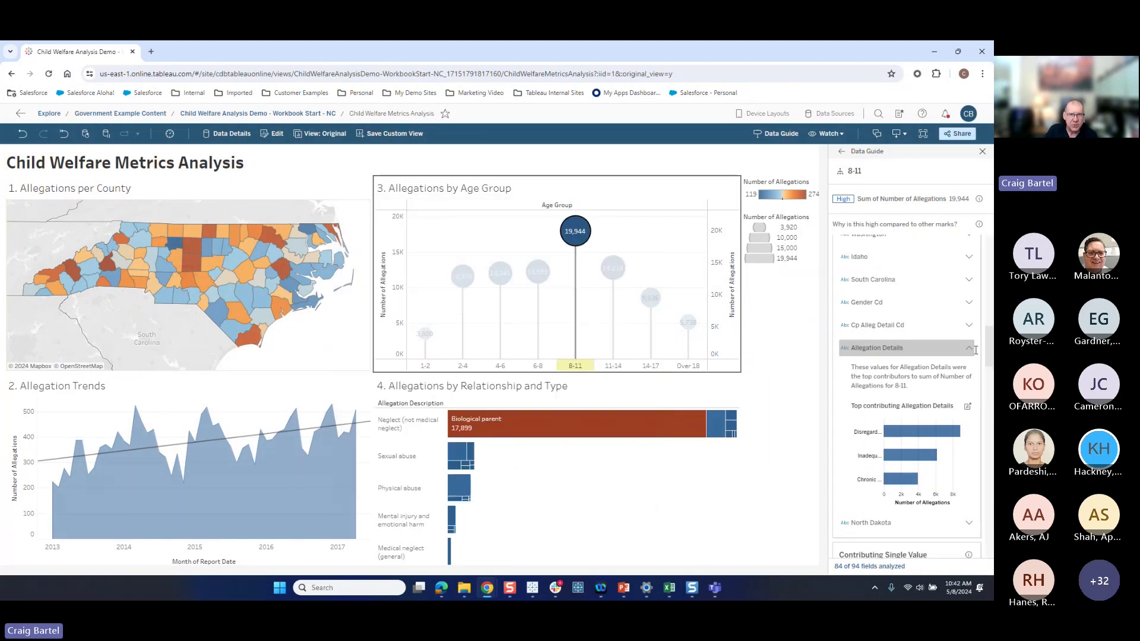
{"action": "left_click", "coordinate": [968, 351]}
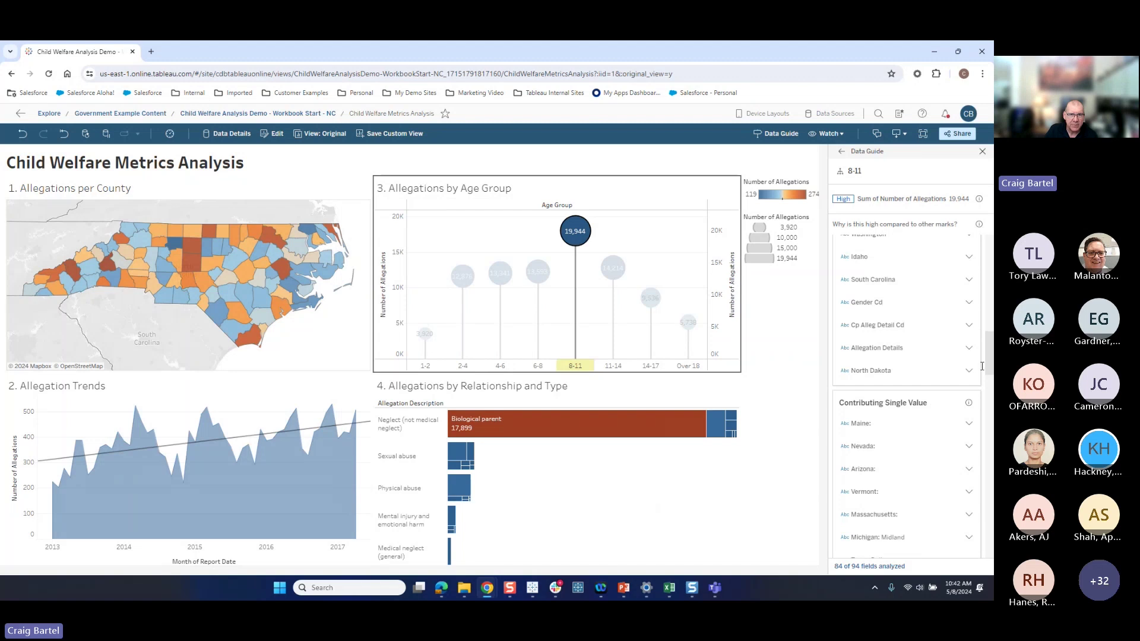
- Examine the Victims per Case explanation under Contributing Measures, close the Data Guide, and deselect the 8-11 age group mark
{"action": "left_click_drag", "start_coordinate": [991, 361], "coordinate": [989, 544]}
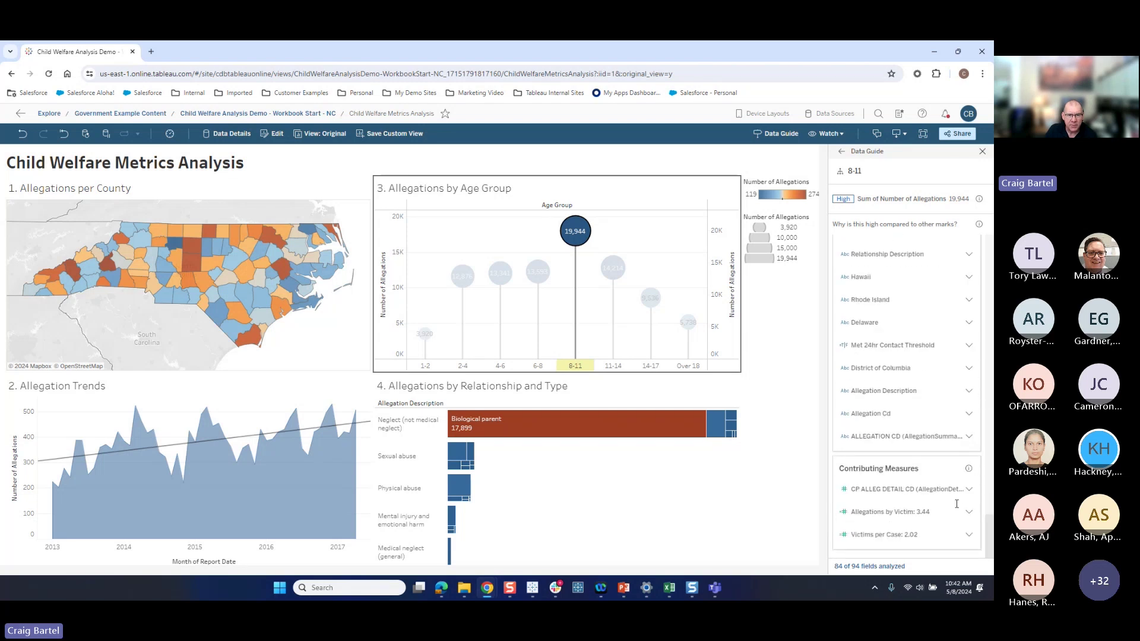
{"action": "left_click", "coordinate": [970, 536]}
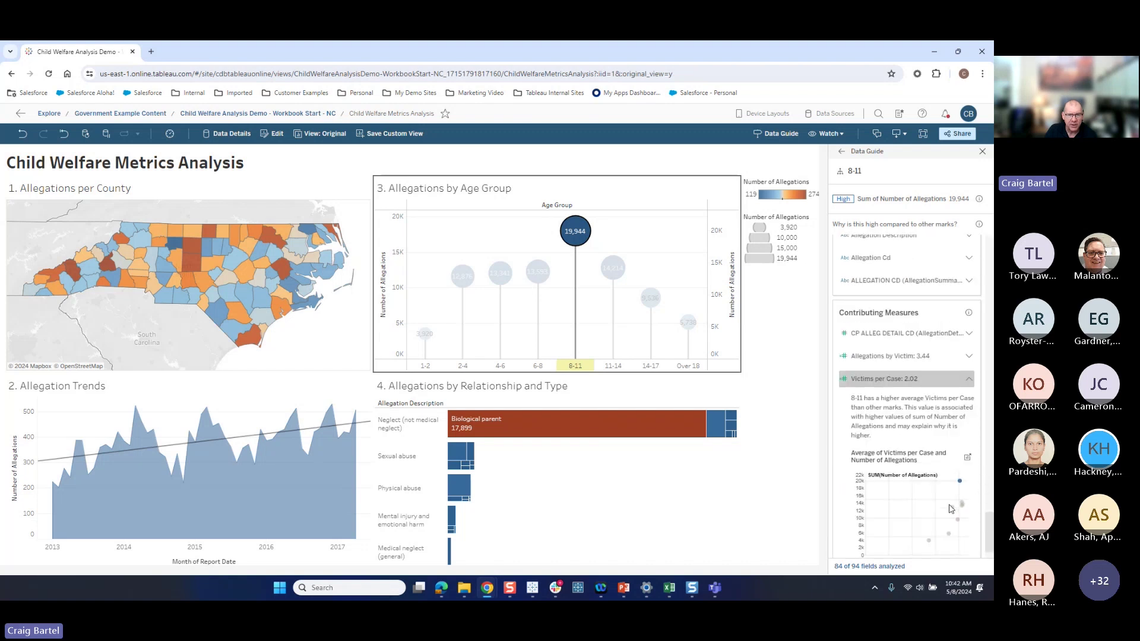
{"action": "scroll", "coordinate": [951, 480], "scroll_direction": "down", "scroll_amount": 1}
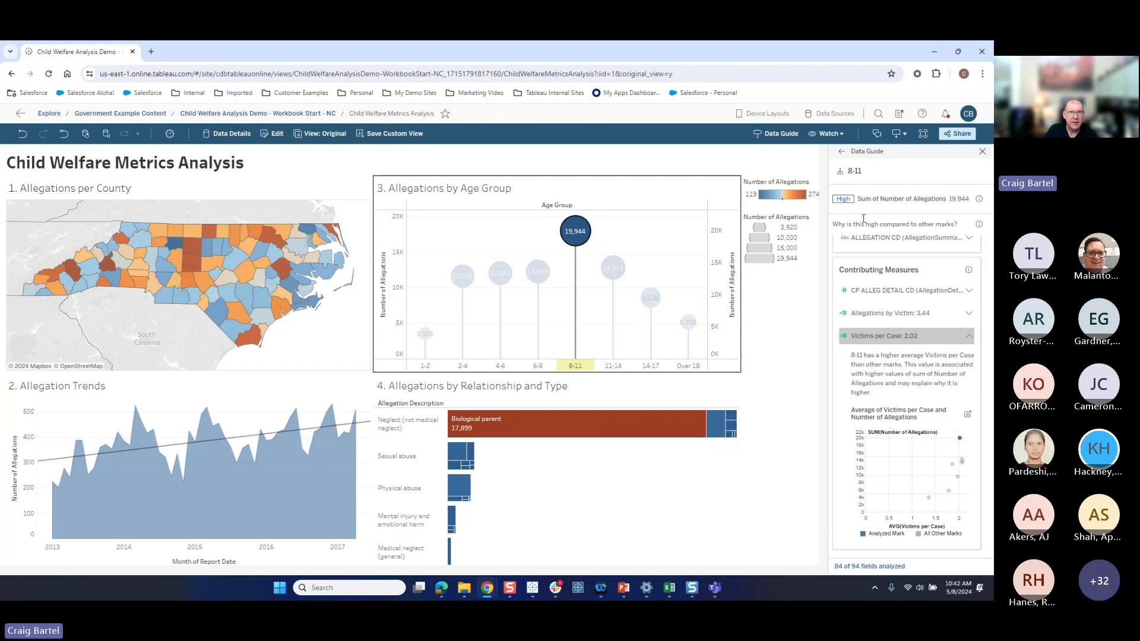
{"action": "left_click", "coordinate": [983, 153]}
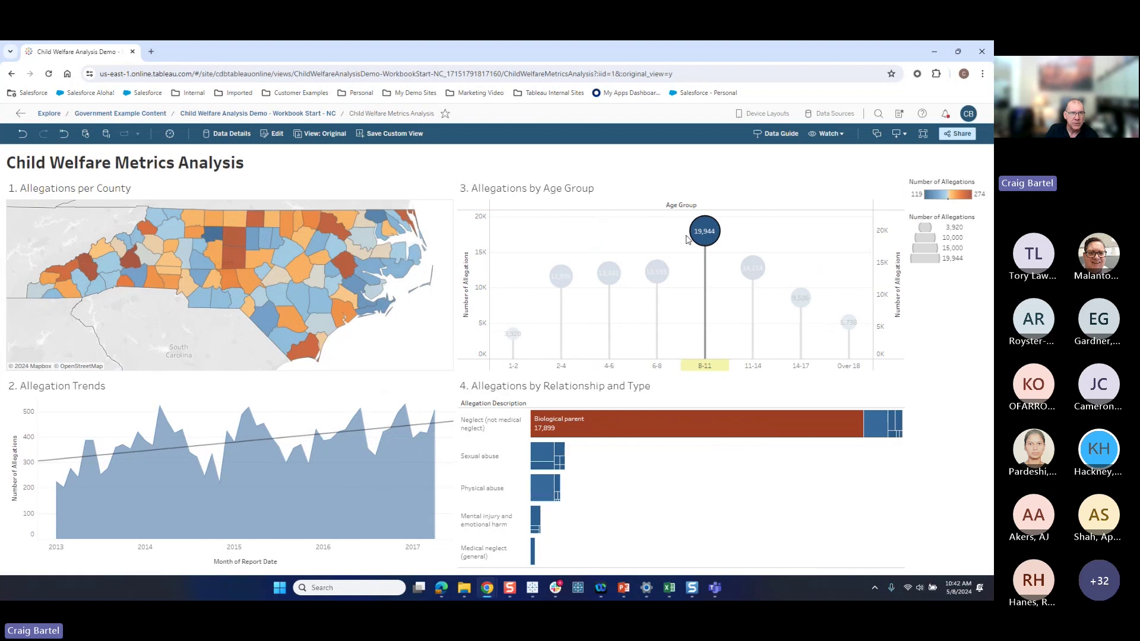
{"action": "left_click", "coordinate": [706, 228]}
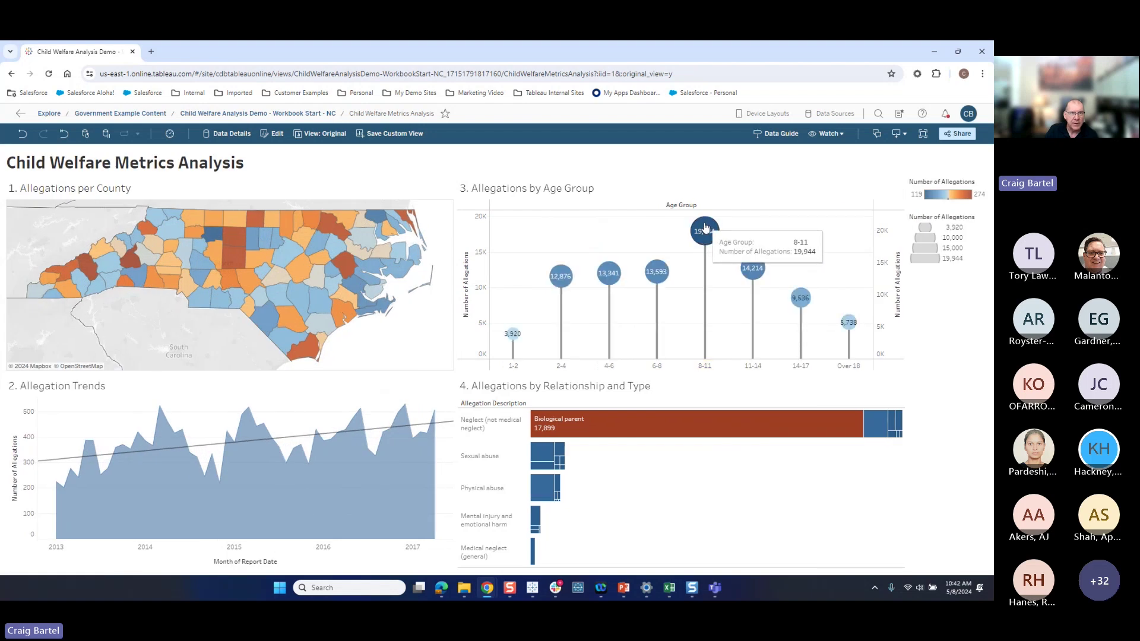
- Review the email subscription options for this view and close them without subscribing anyone
{"action": "left_click", "coordinate": [826, 134]}
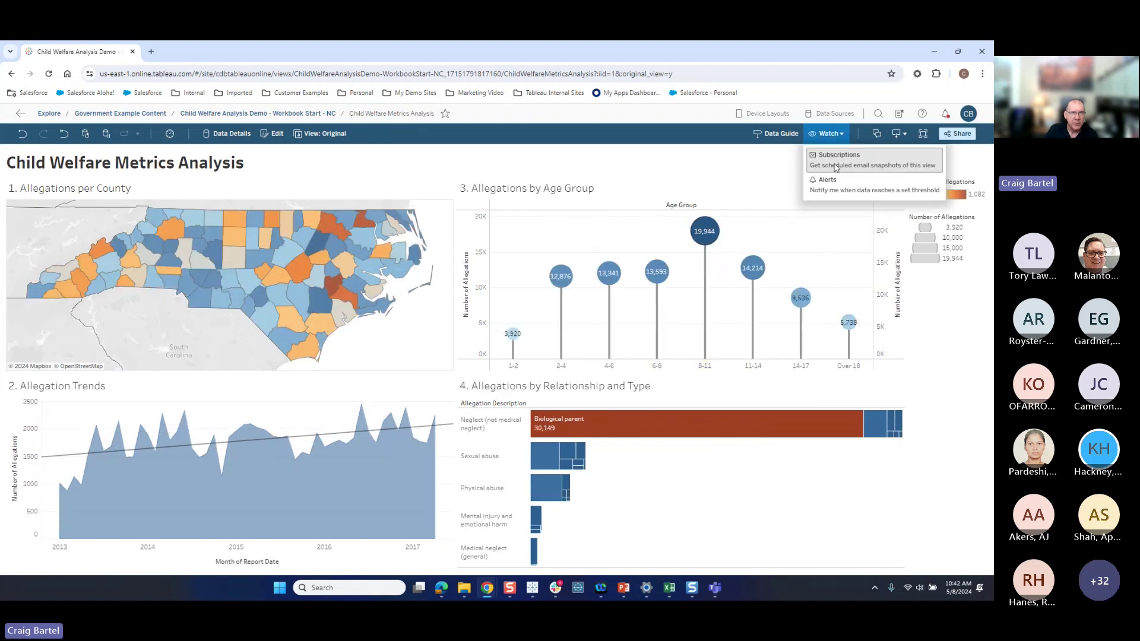
{"action": "left_click", "coordinate": [836, 160]}
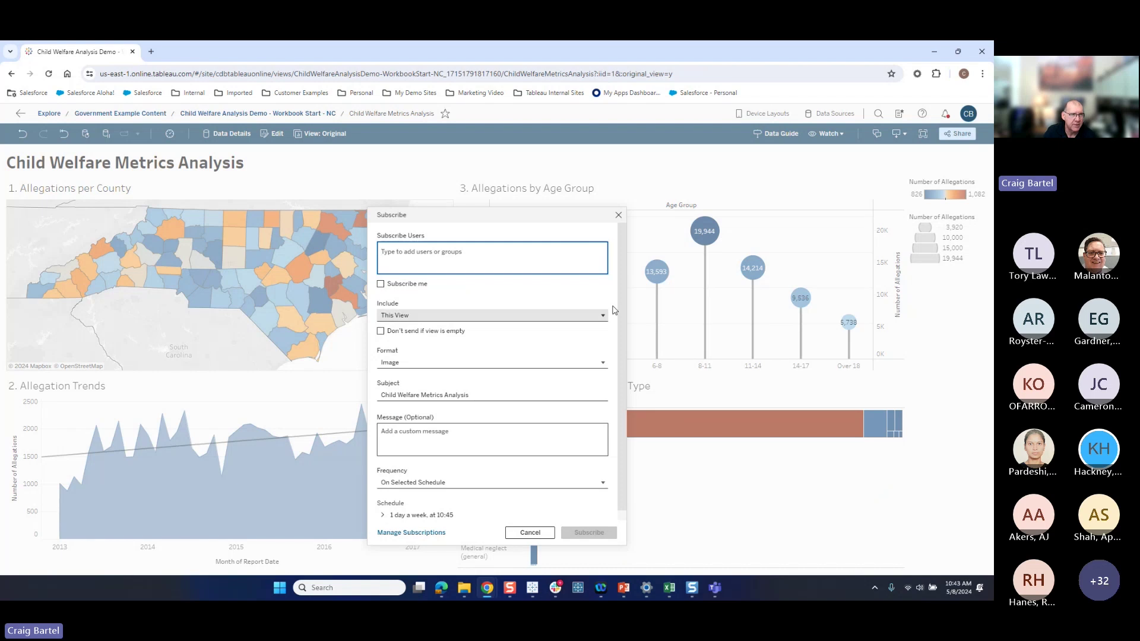
{"action": "left_click", "coordinate": [618, 216]}
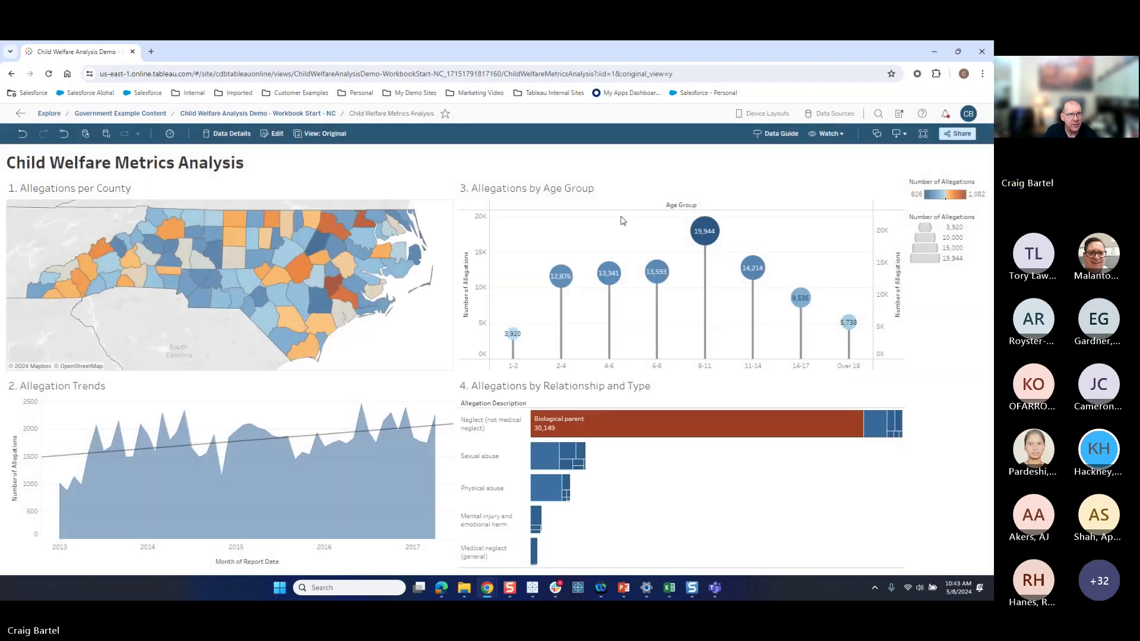
- Review the data alert settings for the age group chart's Number of Allegations axis and close them without creating an alert
{"action": "left_click", "coordinate": [840, 140]}
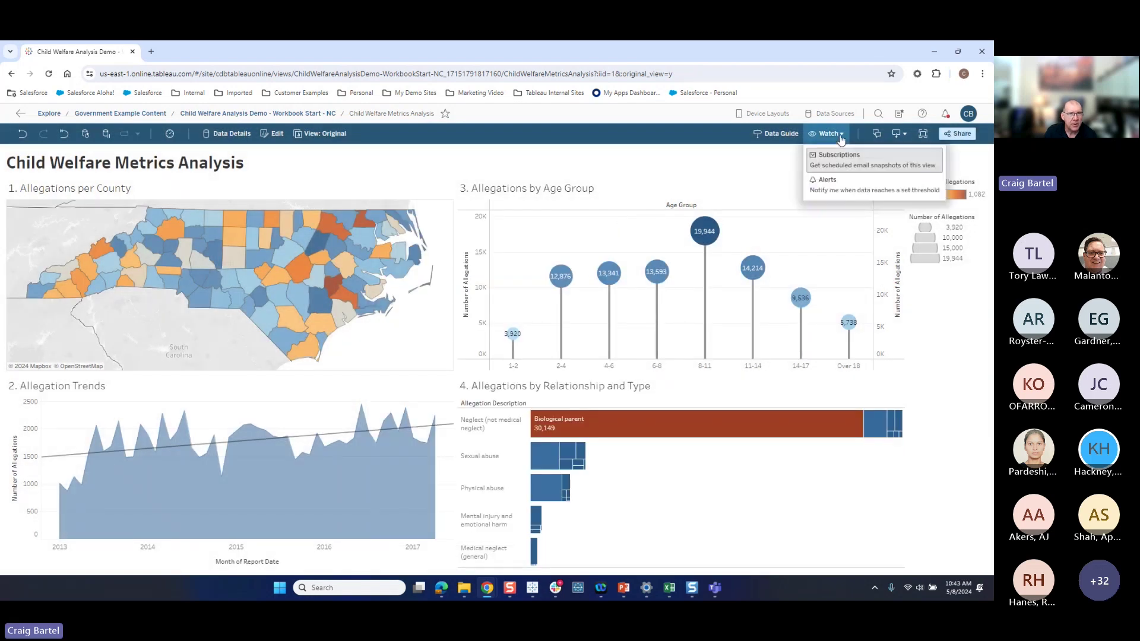
{"action": "left_click", "coordinate": [846, 196]}
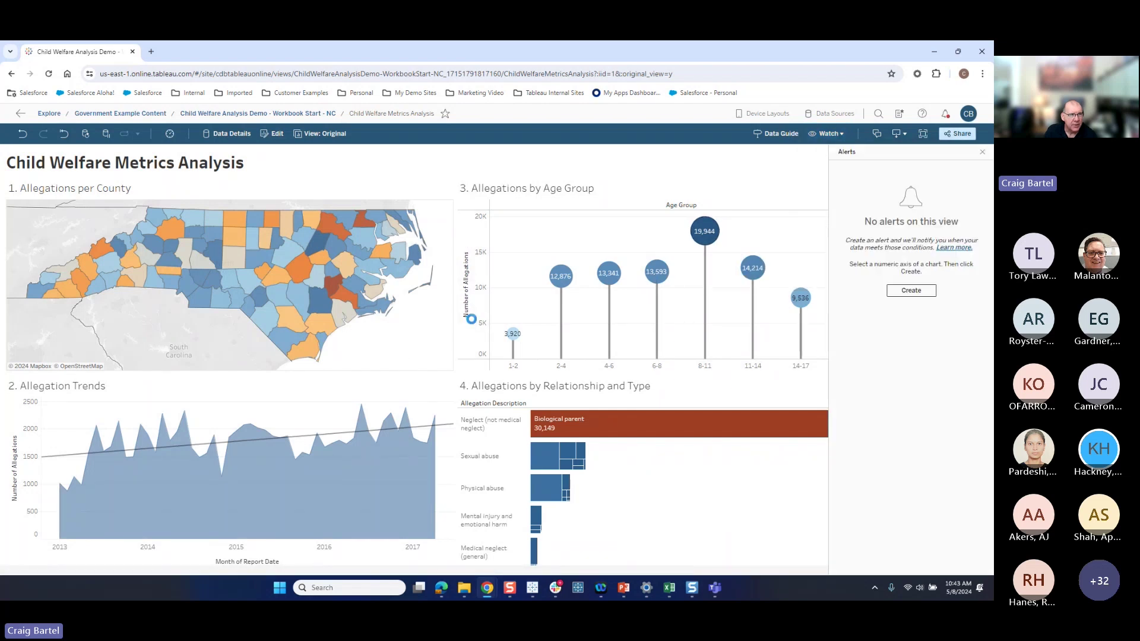
{"action": "left_click", "coordinate": [396, 321]}
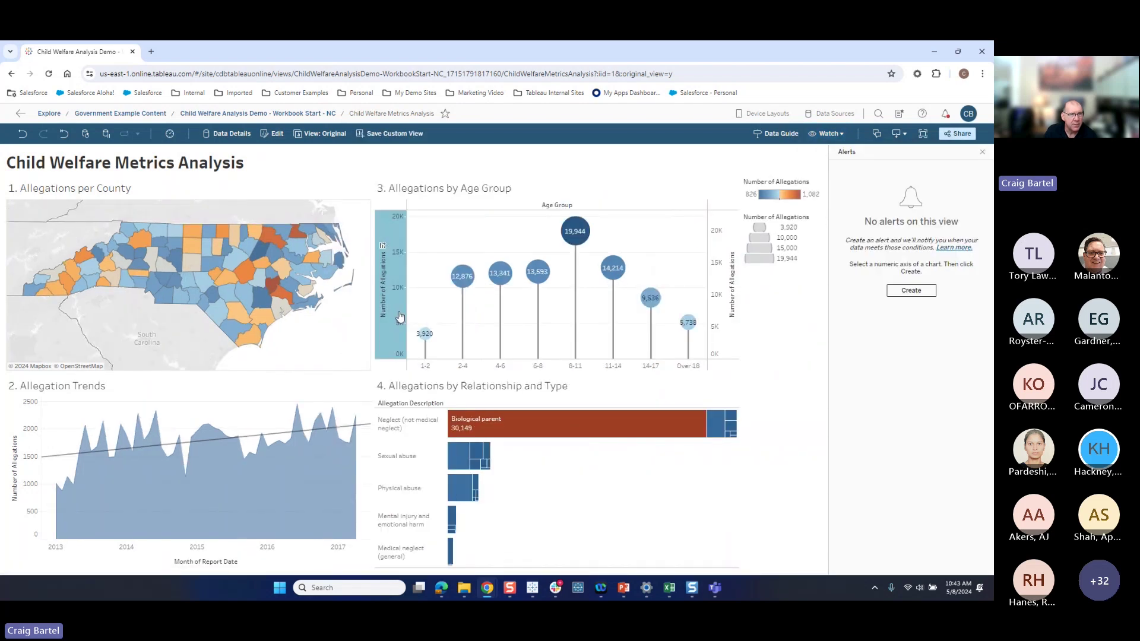
{"action": "left_click", "coordinate": [886, 291]}
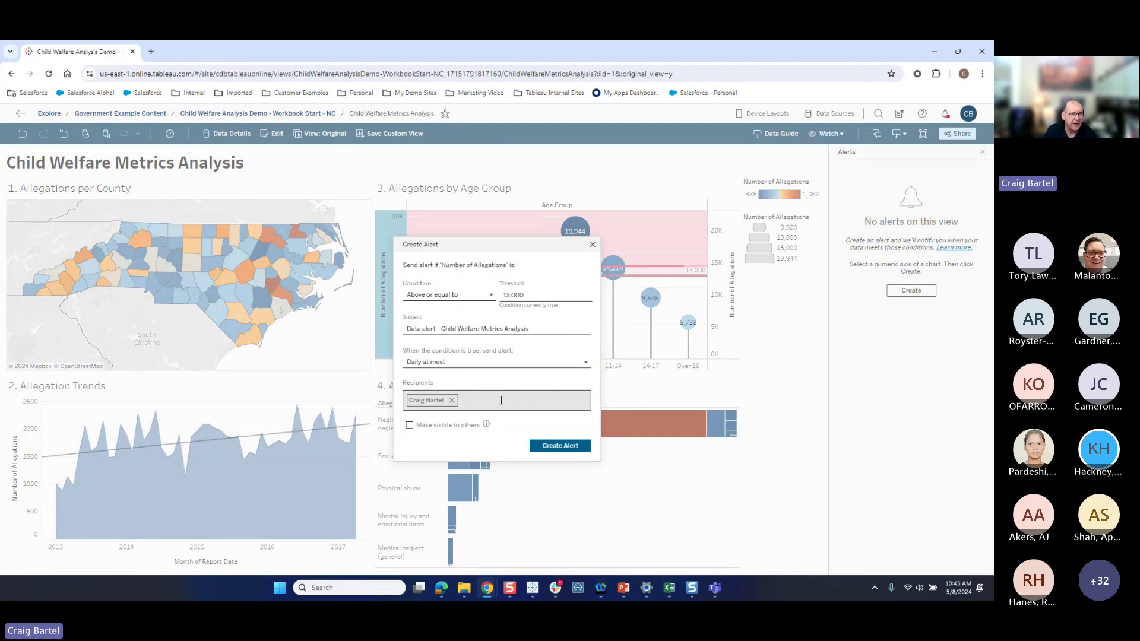
{"action": "left_click", "coordinate": [592, 244]}
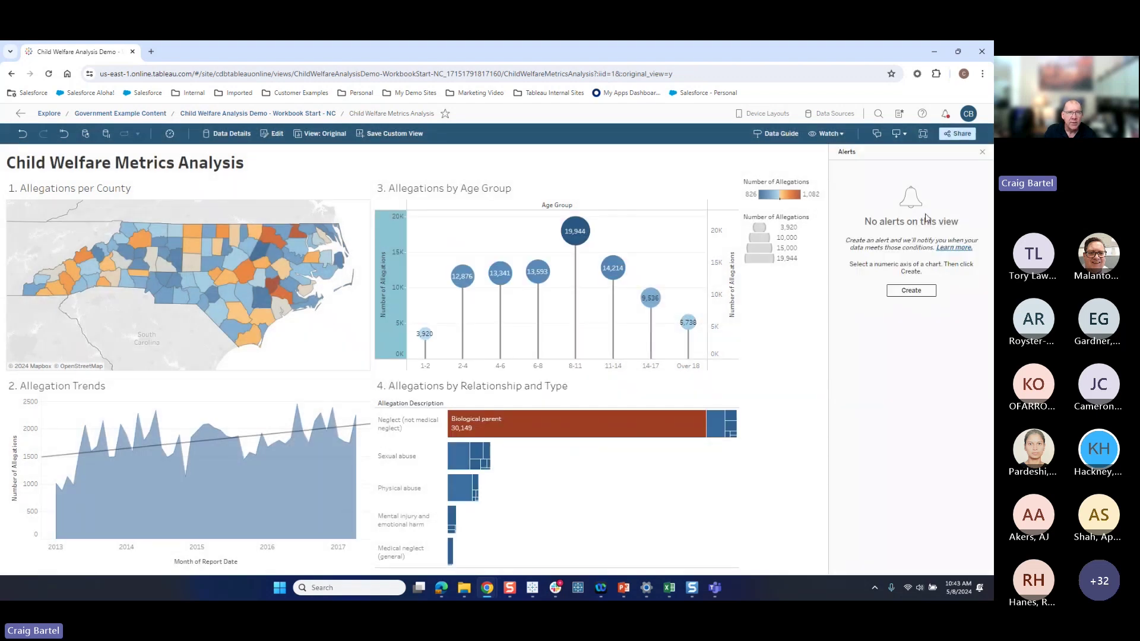
{"action": "left_click", "coordinate": [982, 152]}
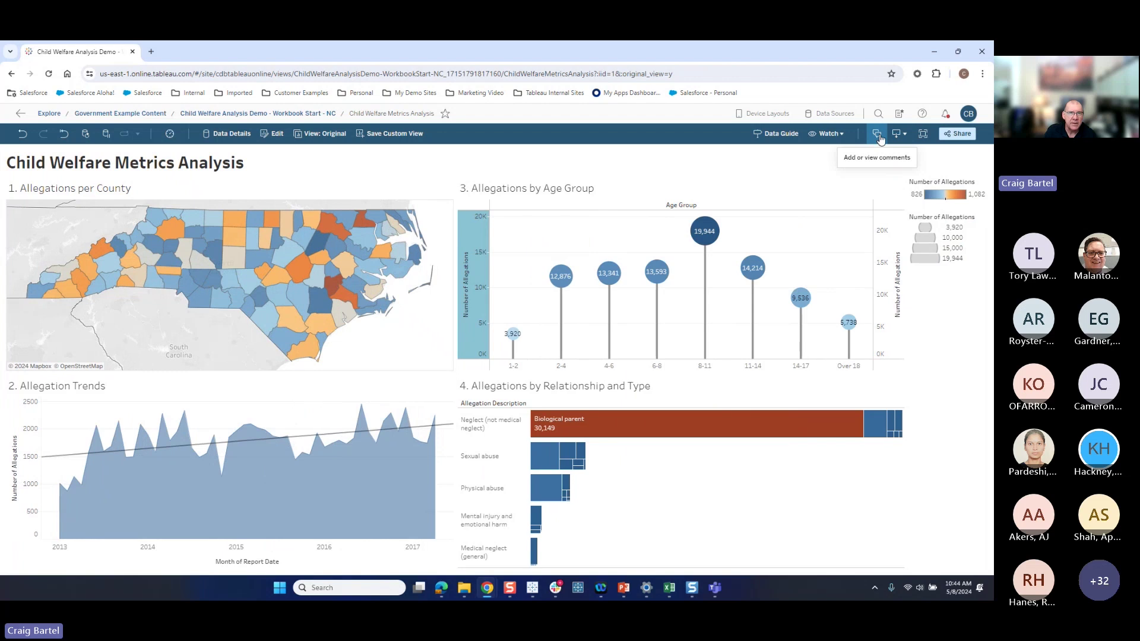
- Post a comment with a snapshot of the view that mentions a site user and reads "please take a look at...", and close the comments
{"action": "left_click", "coordinate": [877, 134]}
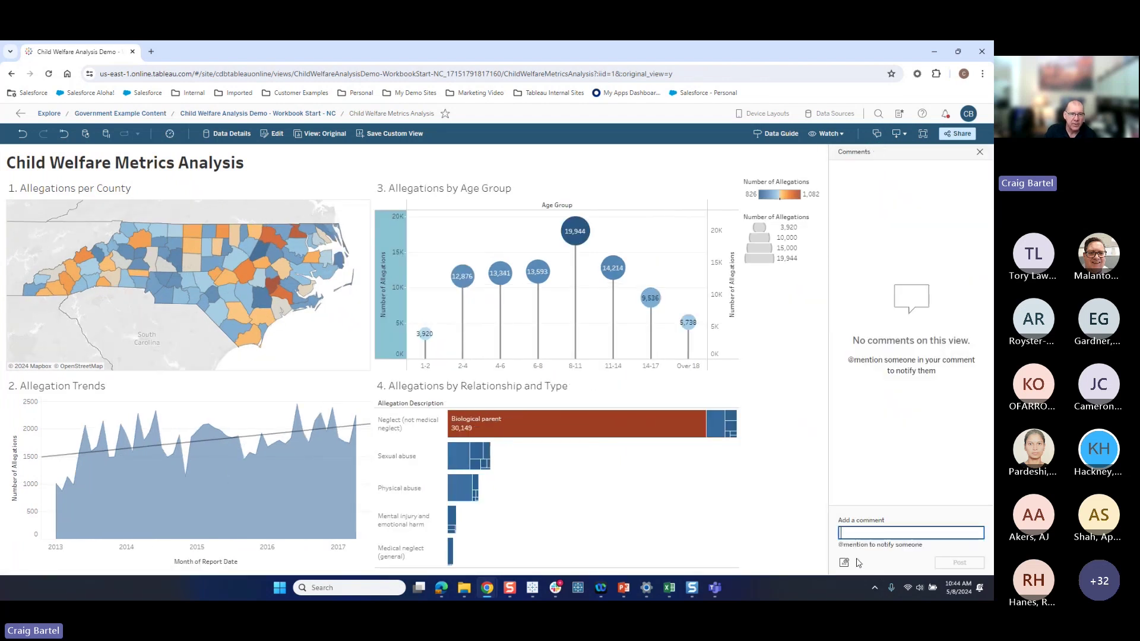
{"action": "left_click", "coordinate": [843, 563]}
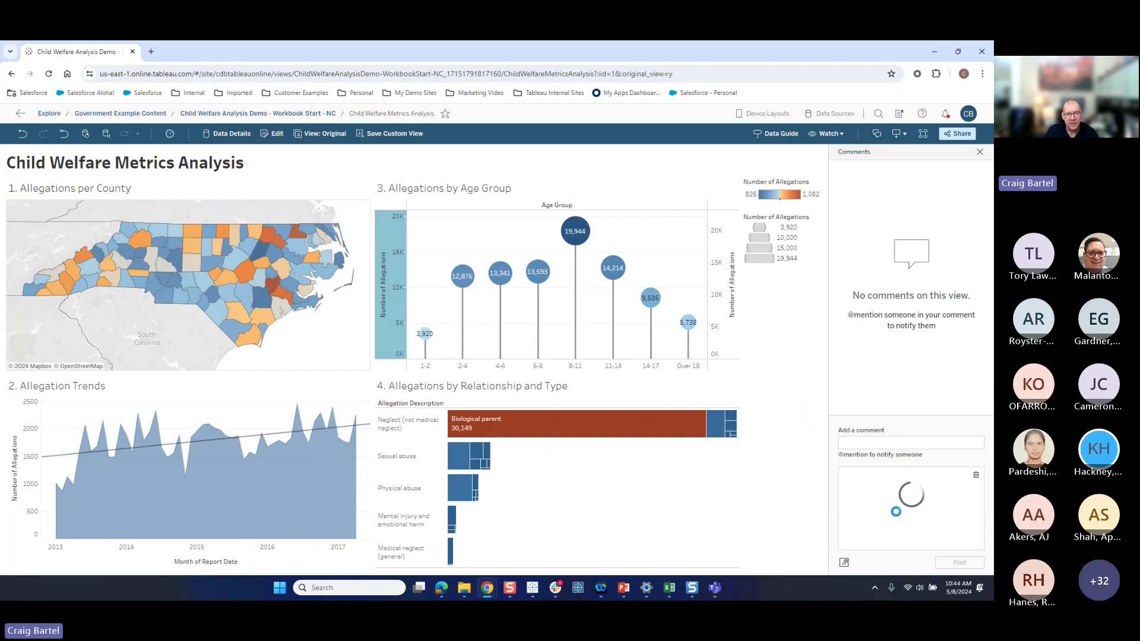
{"action": "left_click", "coordinate": [887, 444]}
{"action": "type", "text": "@c"}
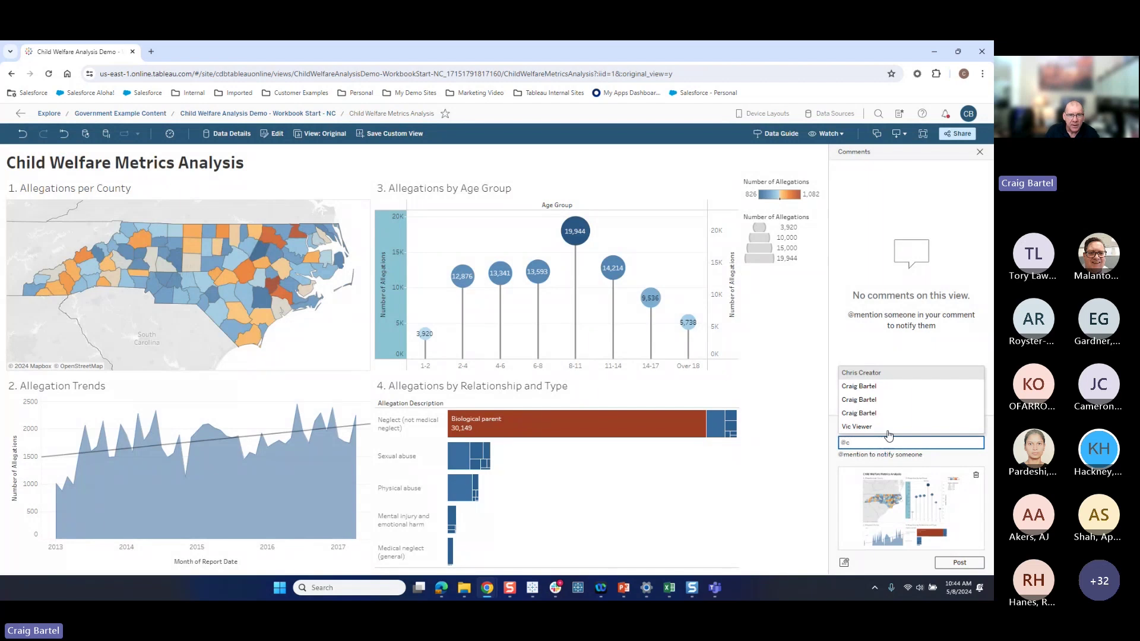
{"action": "left_click", "coordinate": [887, 414]}
{"action": "type", "text": "please take a lo"}
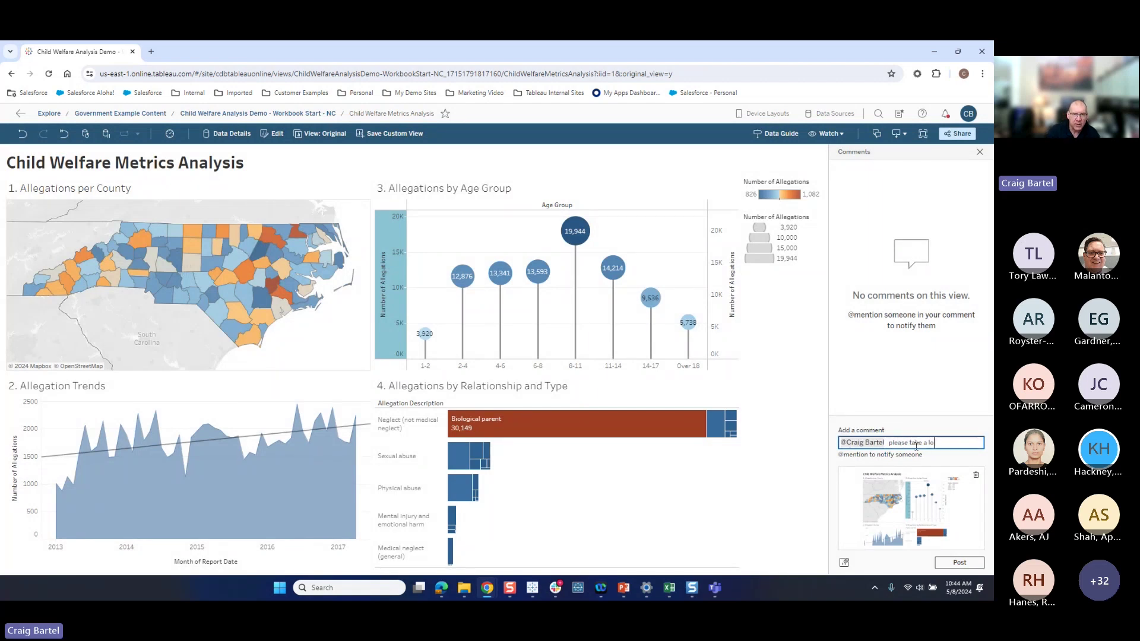
{"action": "type", "text": "ok at..."}
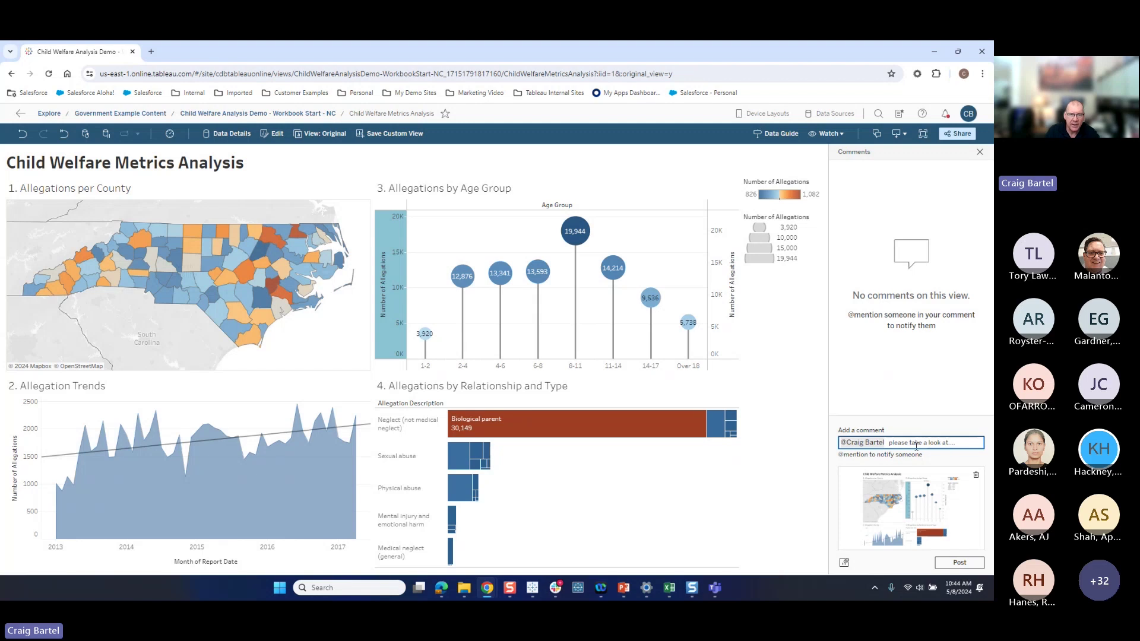
{"action": "left_click", "coordinate": [966, 559]}
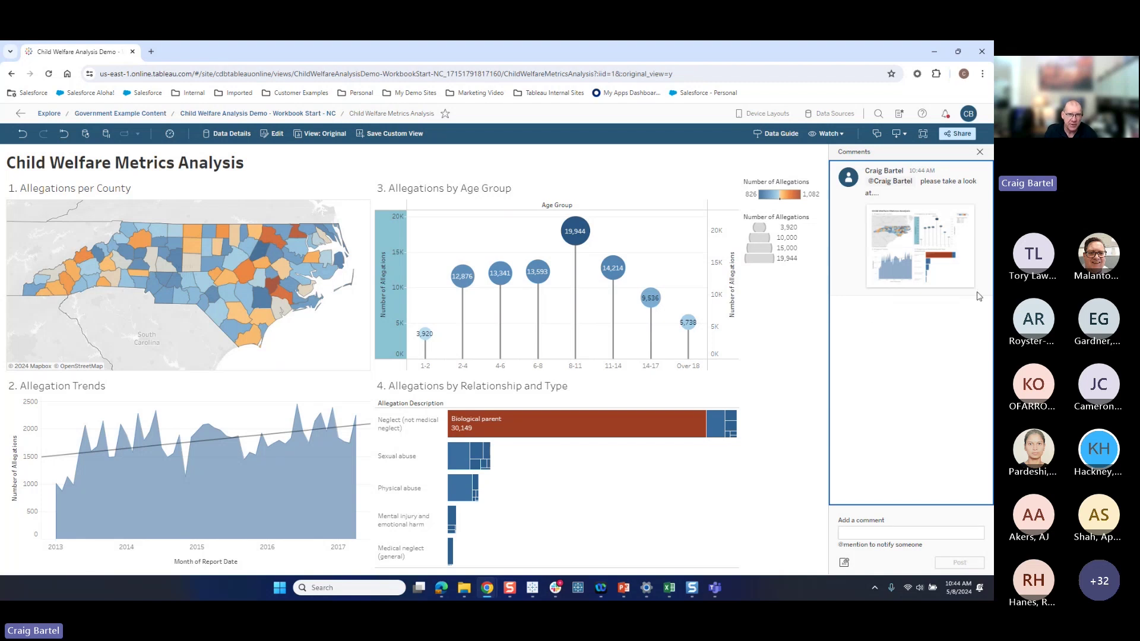
{"action": "mouse_move", "coordinate": [930, 278]}
{"action": "left_click", "coordinate": [979, 151]}
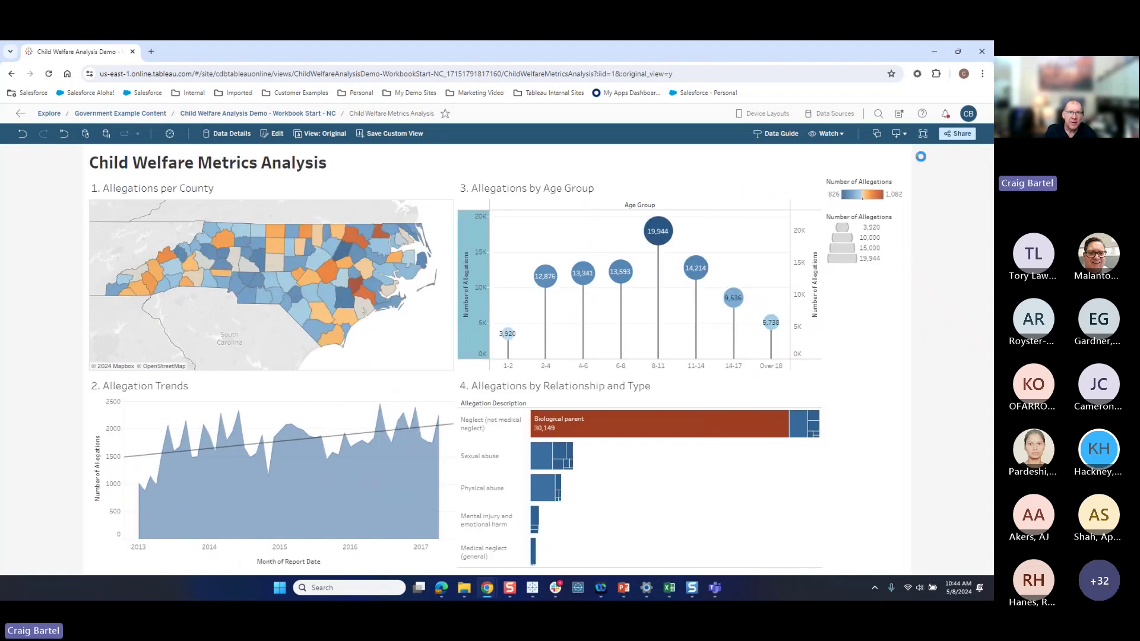
- Review the options for sharing the view with people or by link, and close them without sharing
{"action": "left_click", "coordinate": [958, 135]}
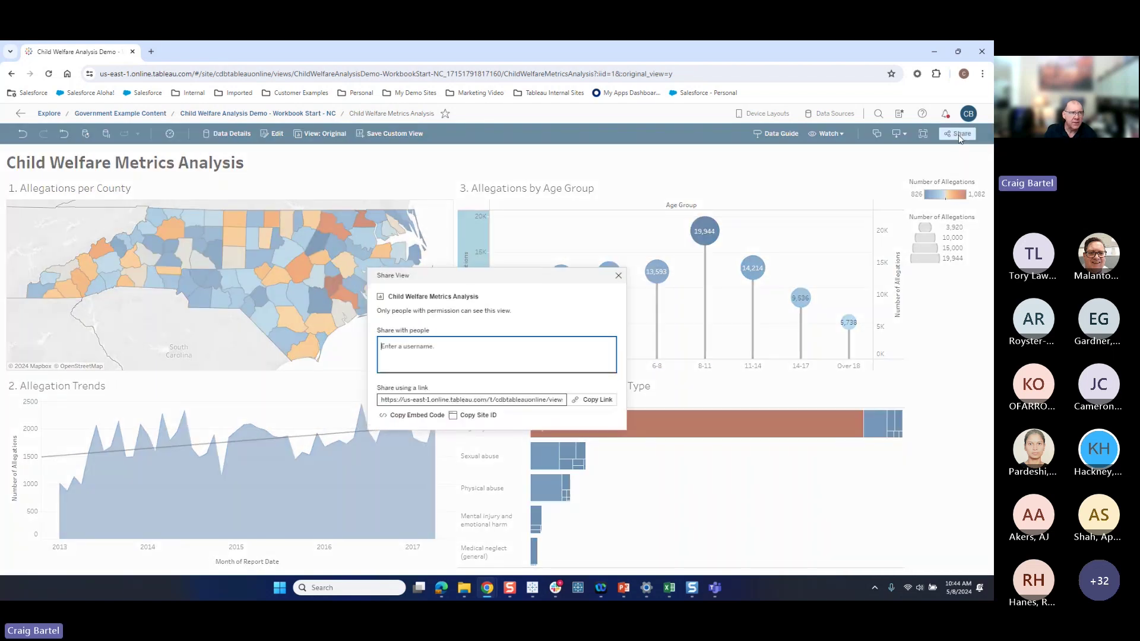
{"action": "left_click", "coordinate": [451, 400]}
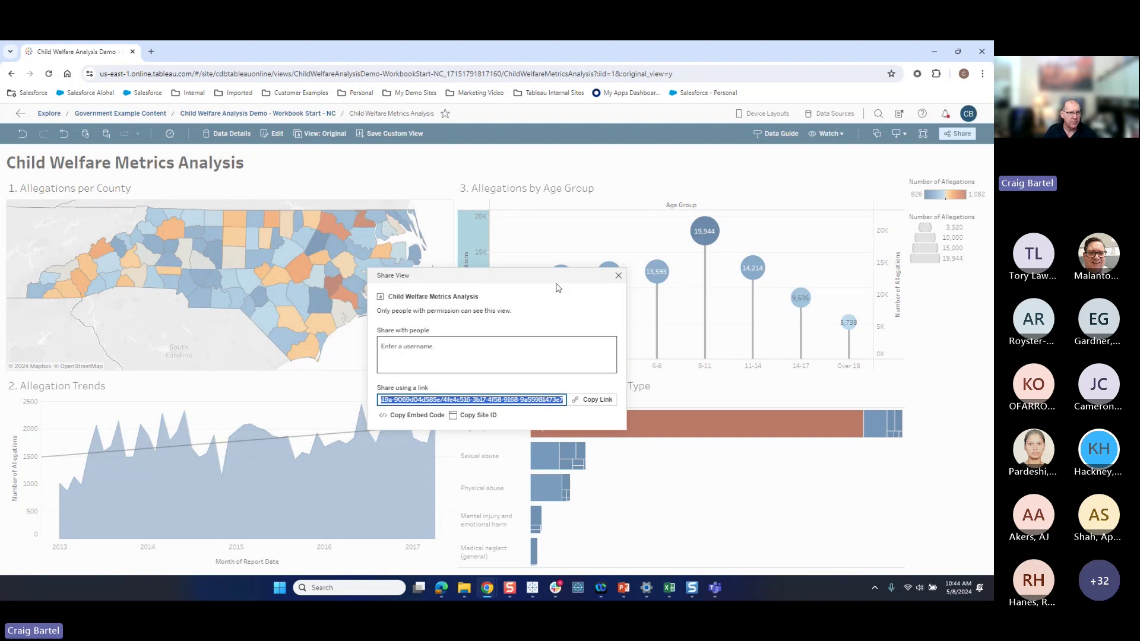
{"action": "left_click", "coordinate": [618, 276]}
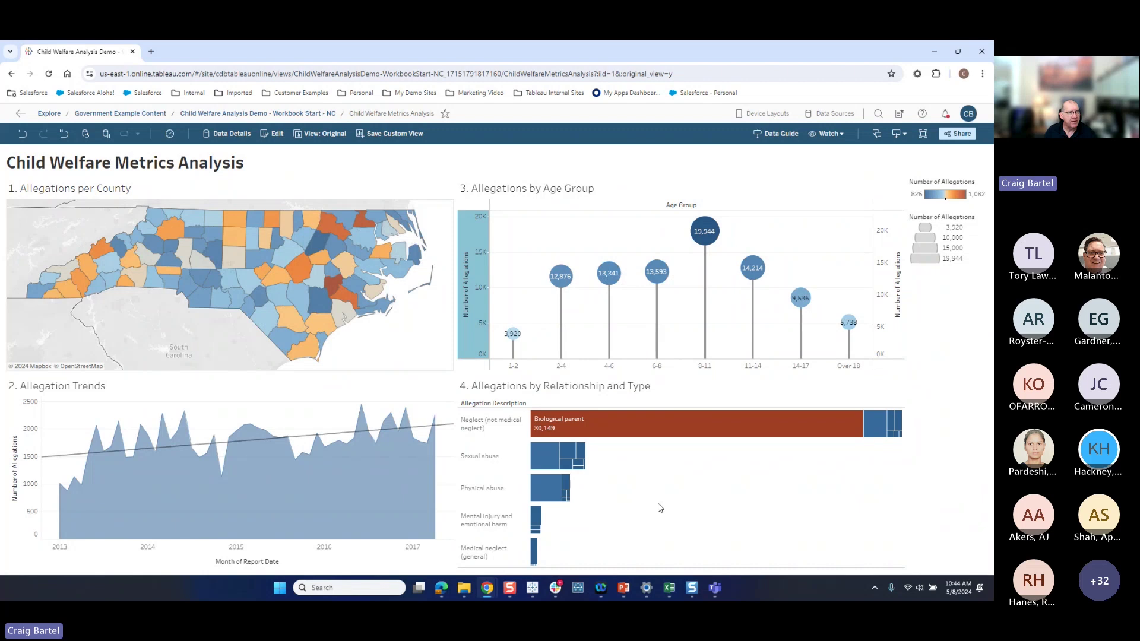
- Try the Red-Blue Diverging palette on the Allegations per County map in web editing, and exit without publishing
{"action": "left_click", "coordinate": [271, 134]}
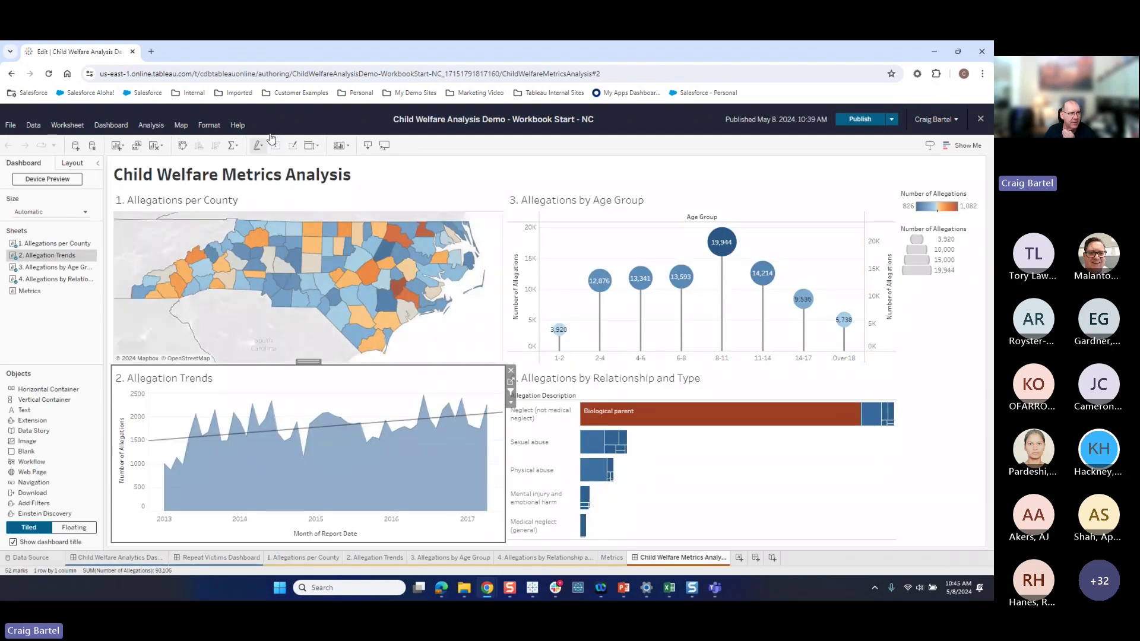
{"action": "left_click", "coordinate": [315, 559]}
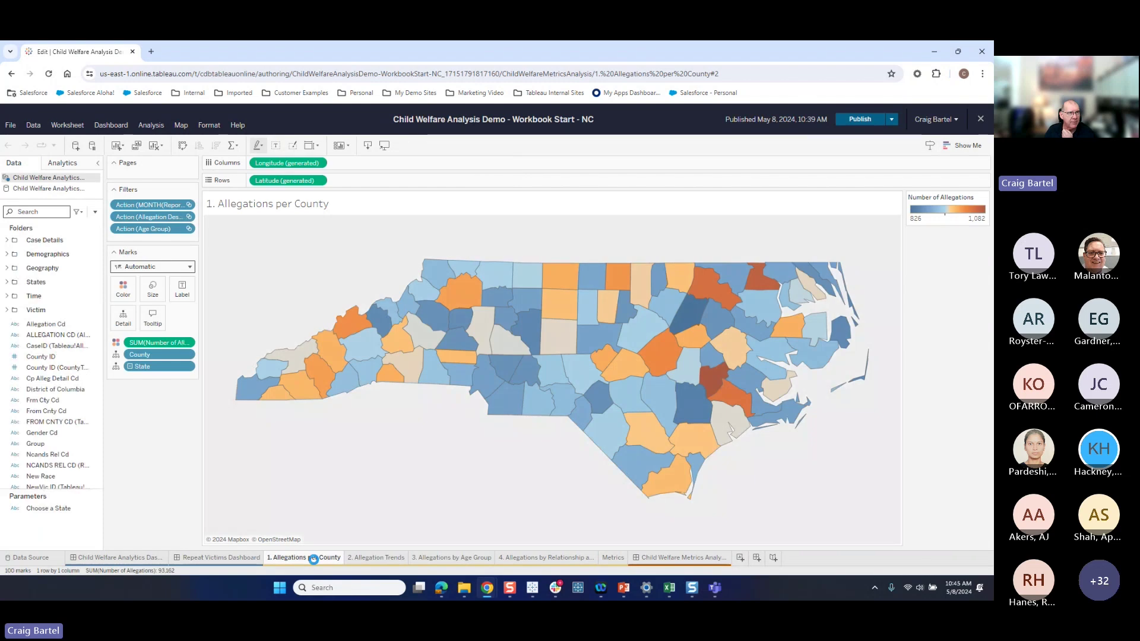
{"action": "left_click", "coordinate": [985, 198]}
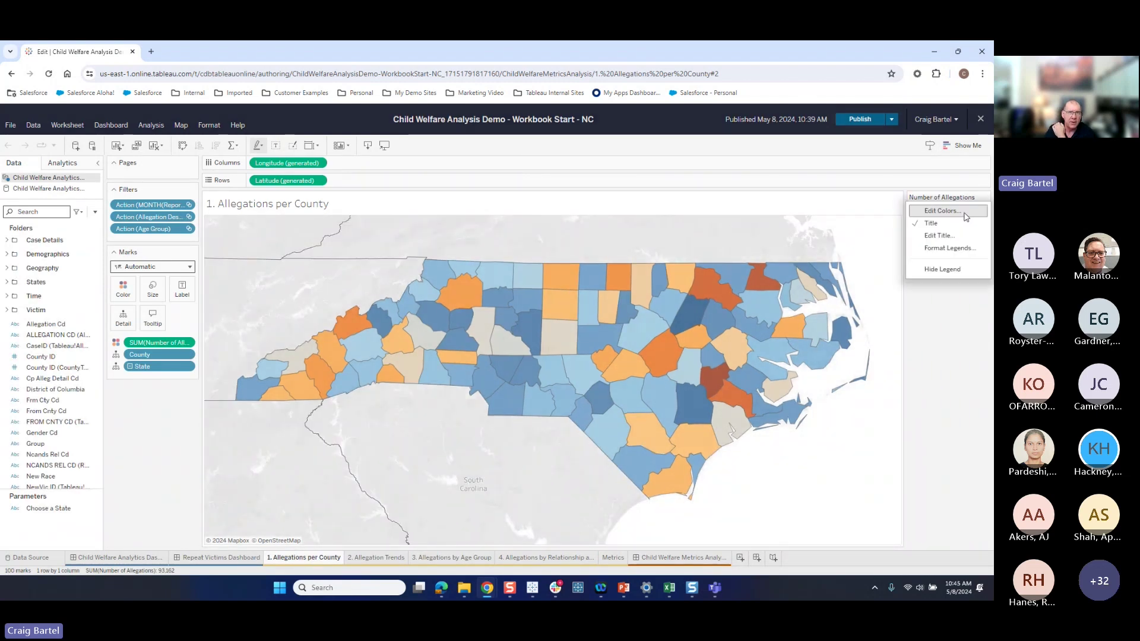
{"action": "left_click", "coordinate": [965, 214]}
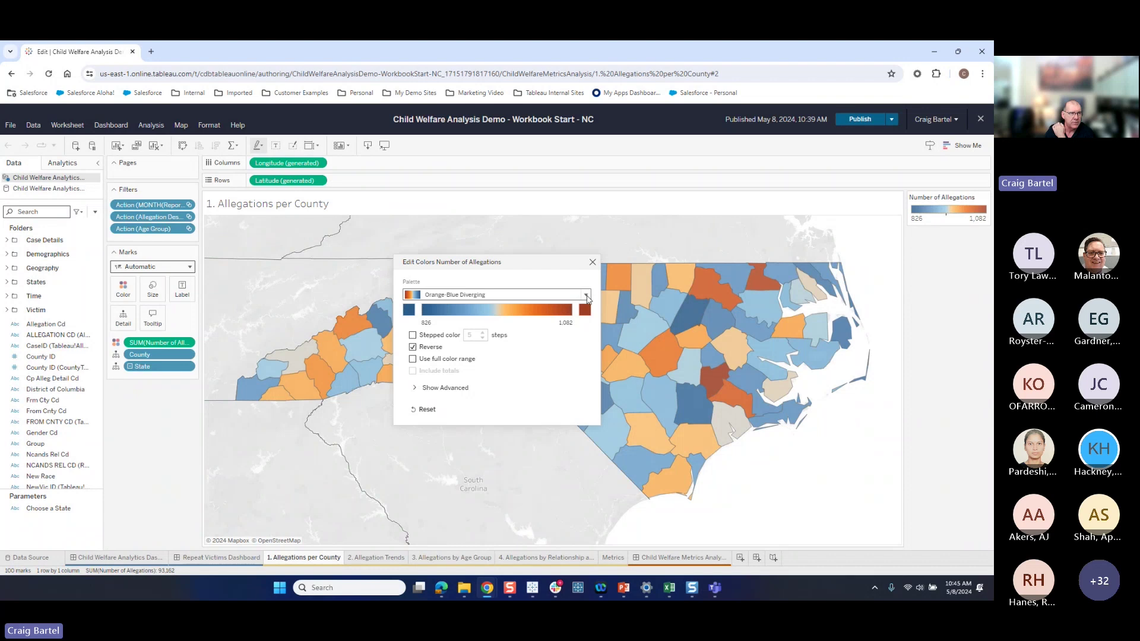
{"action": "left_click", "coordinate": [586, 295]}
{"action": "scroll", "coordinate": [496, 372], "scroll_direction": "down", "scroll_amount": 2}
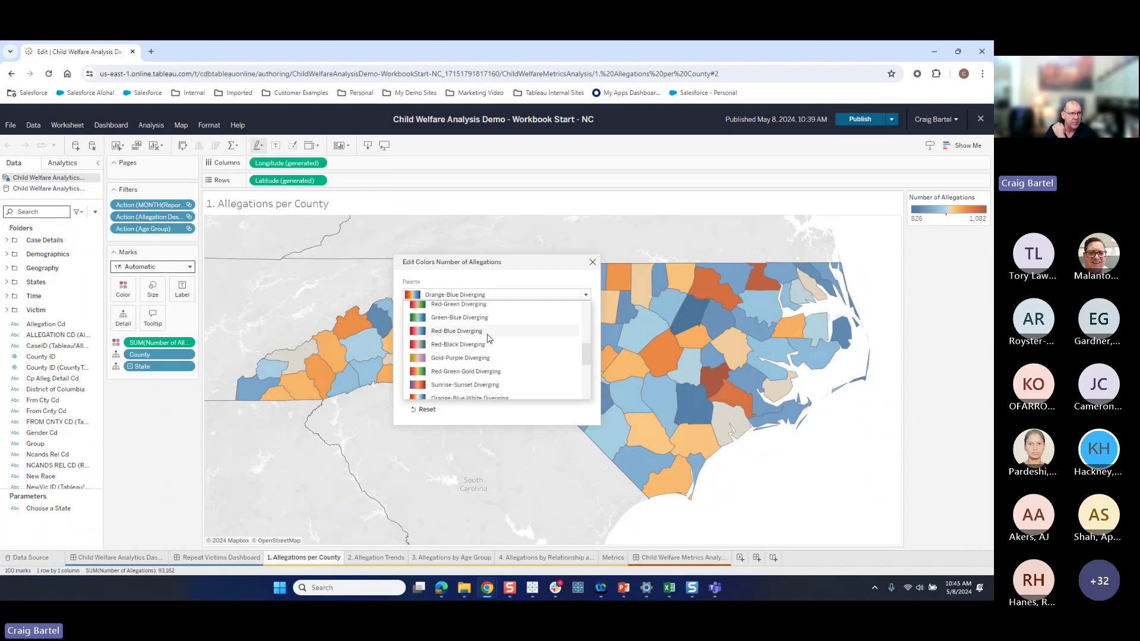
{"action": "left_click", "coordinate": [498, 334]}
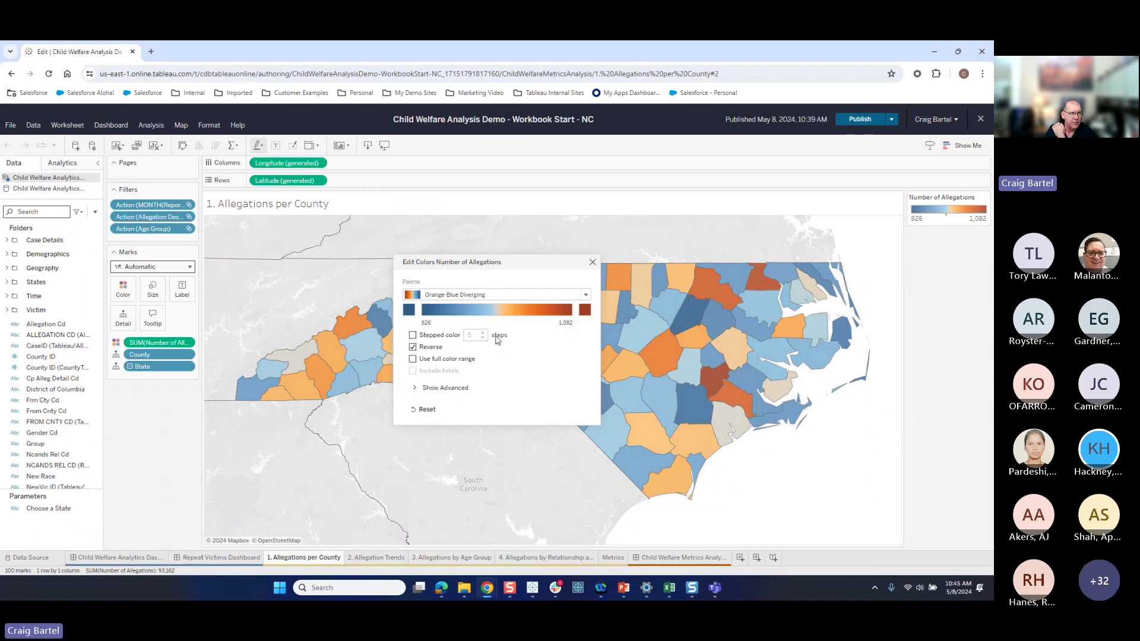
{"action": "left_click", "coordinate": [592, 262]}
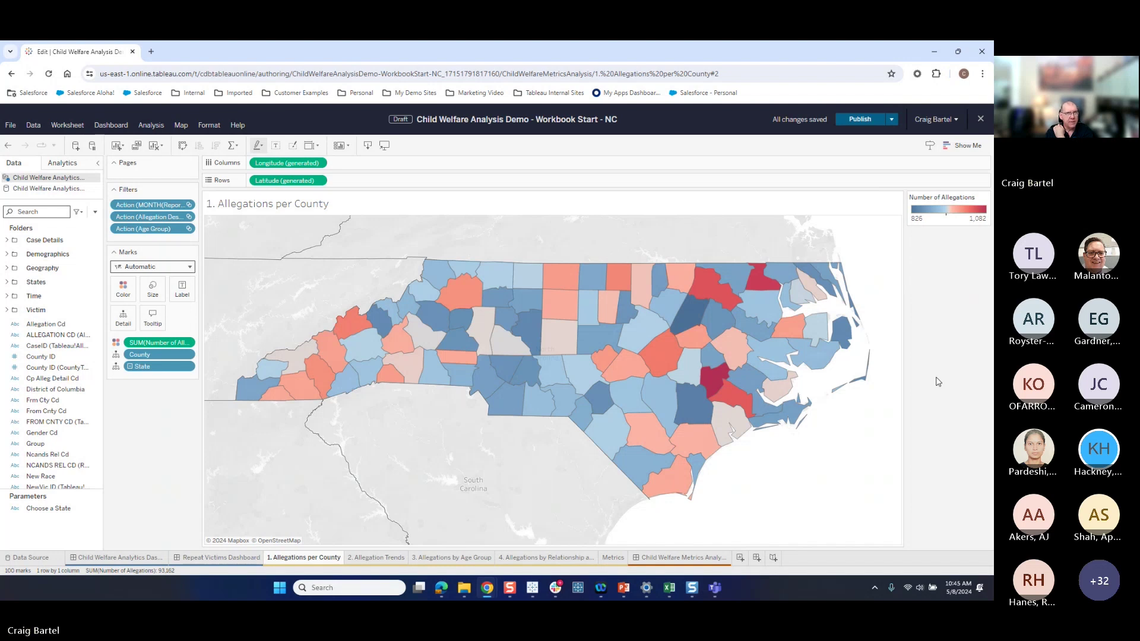
{"action": "left_click", "coordinate": [980, 118]}
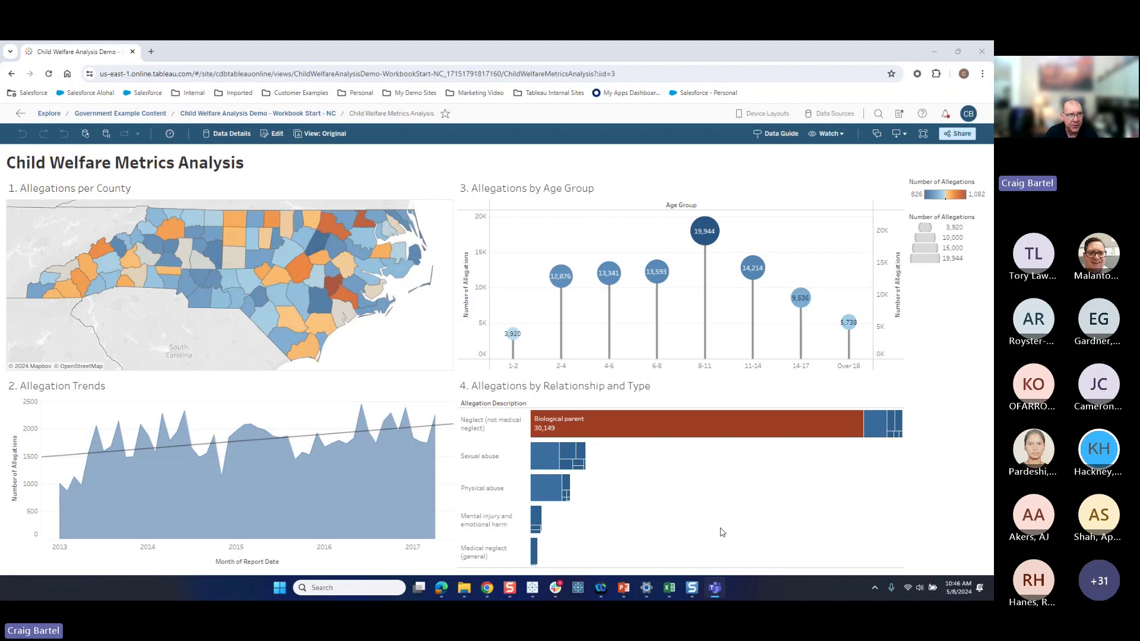
- Open the Free Training Videos page of tableau.com in a new browser tab
{"action": "left_click", "coordinate": [151, 52]}
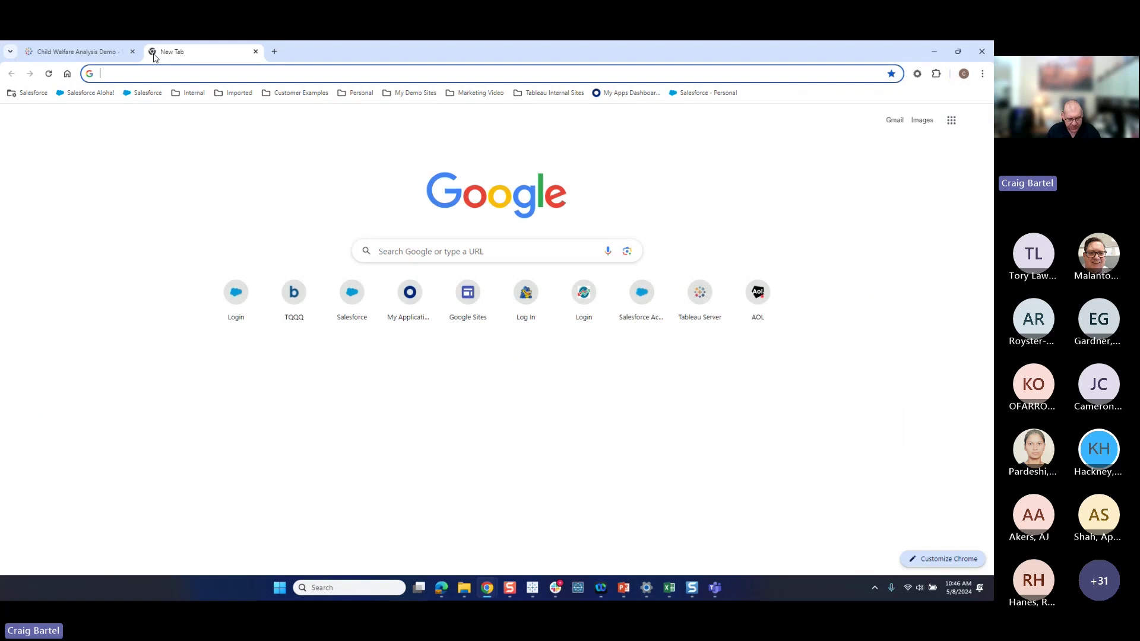
{"action": "type", "text": "tableau."}
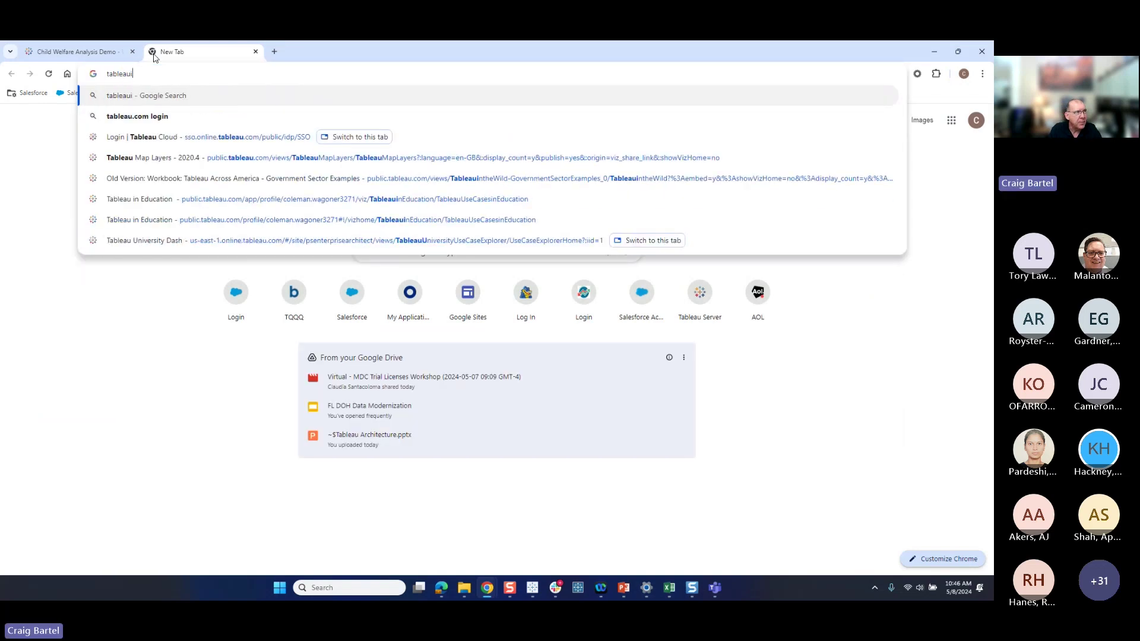
{"action": "key", "text": "Return"}
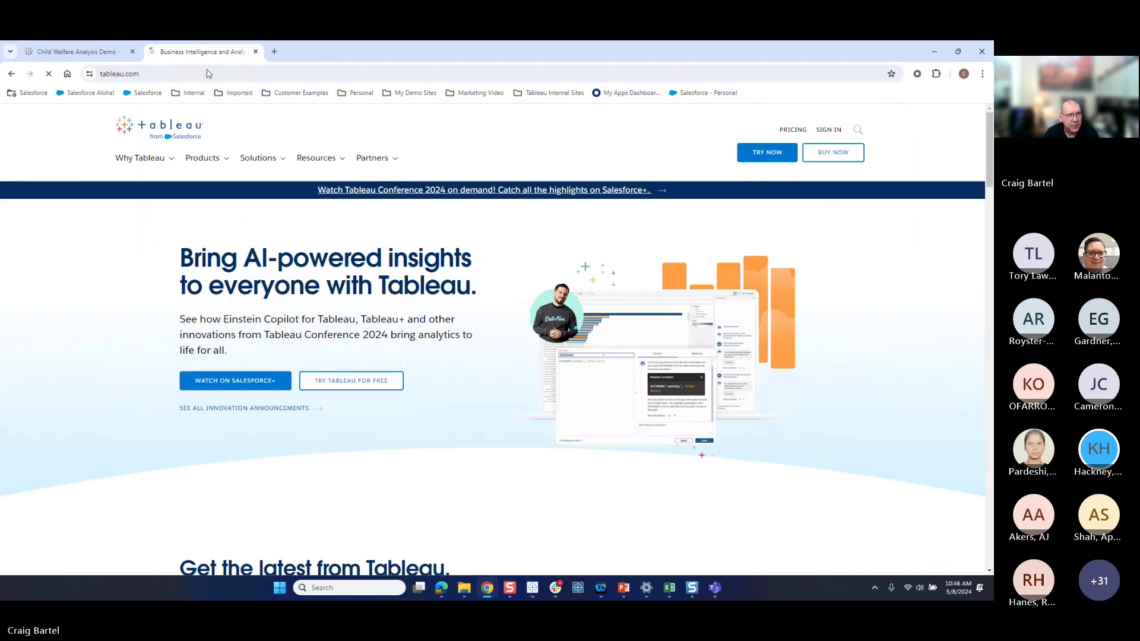
{"action": "left_click", "coordinate": [317, 157]}
{"action": "mouse_move", "coordinate": [351, 197]}
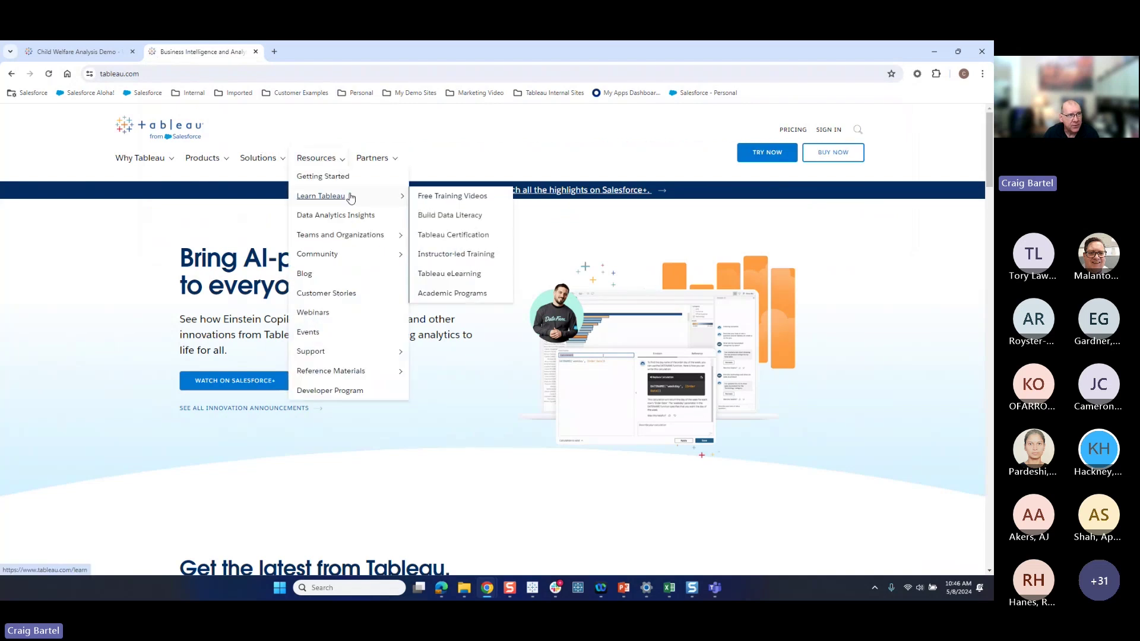
{"action": "left_click", "coordinate": [458, 197]}
- Expand the Getting Started section under Creator and review which topics its training videos cover
{"action": "scroll", "coordinate": [469, 319], "scroll_direction": "down", "scroll_amount": 3}
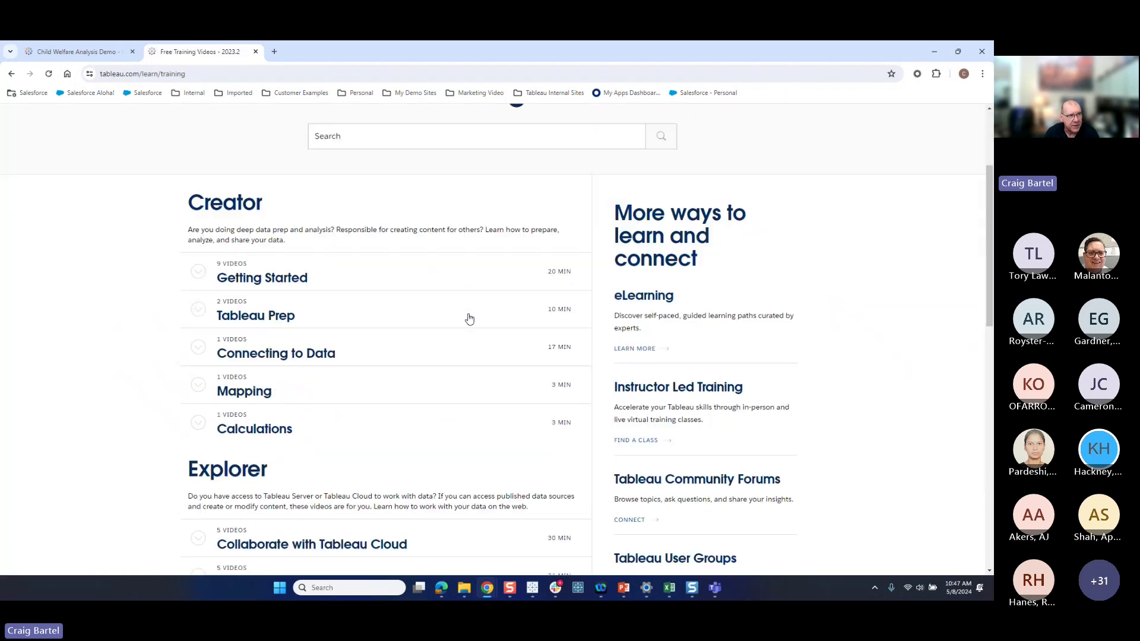
{"action": "left_click", "coordinate": [200, 275]}
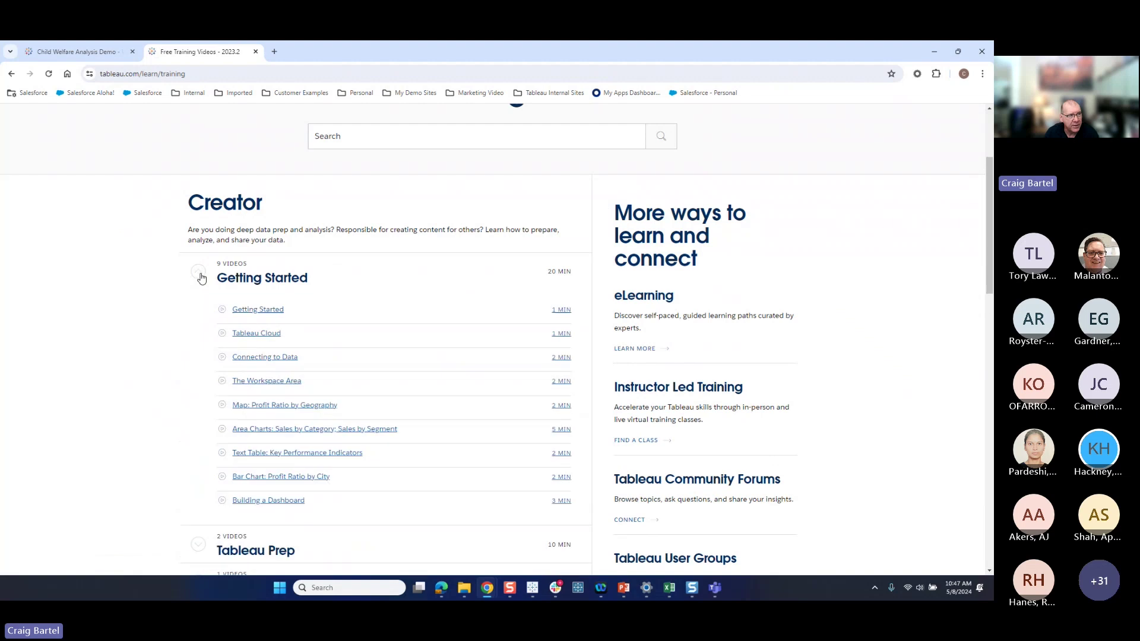
{"action": "mouse_move", "coordinate": [285, 364]}
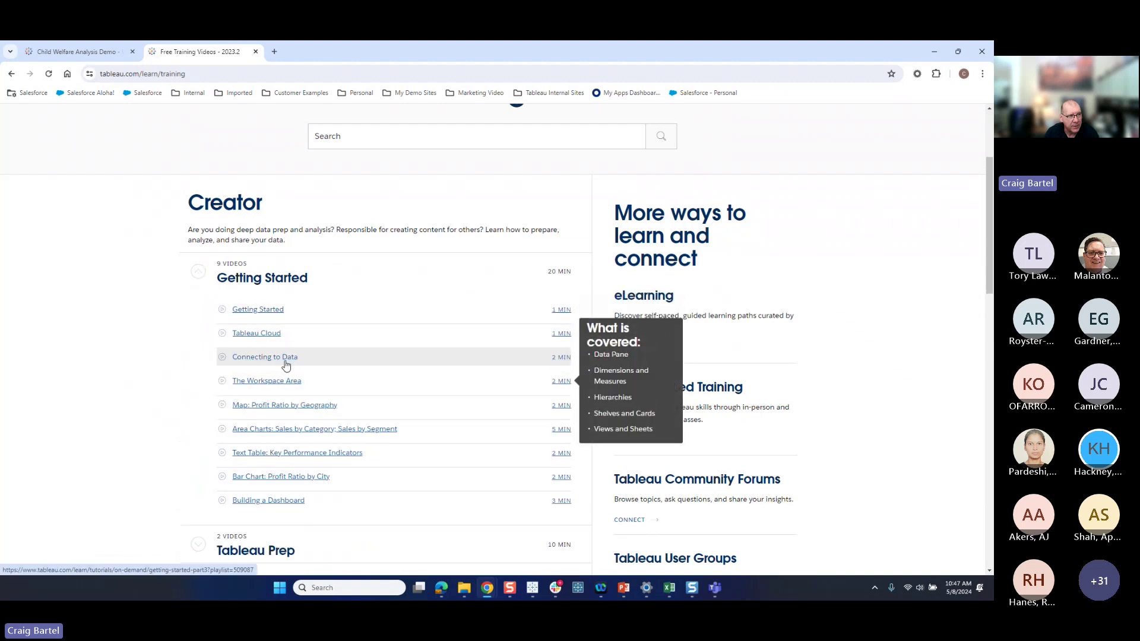
{"action": "mouse_move", "coordinate": [288, 388]}
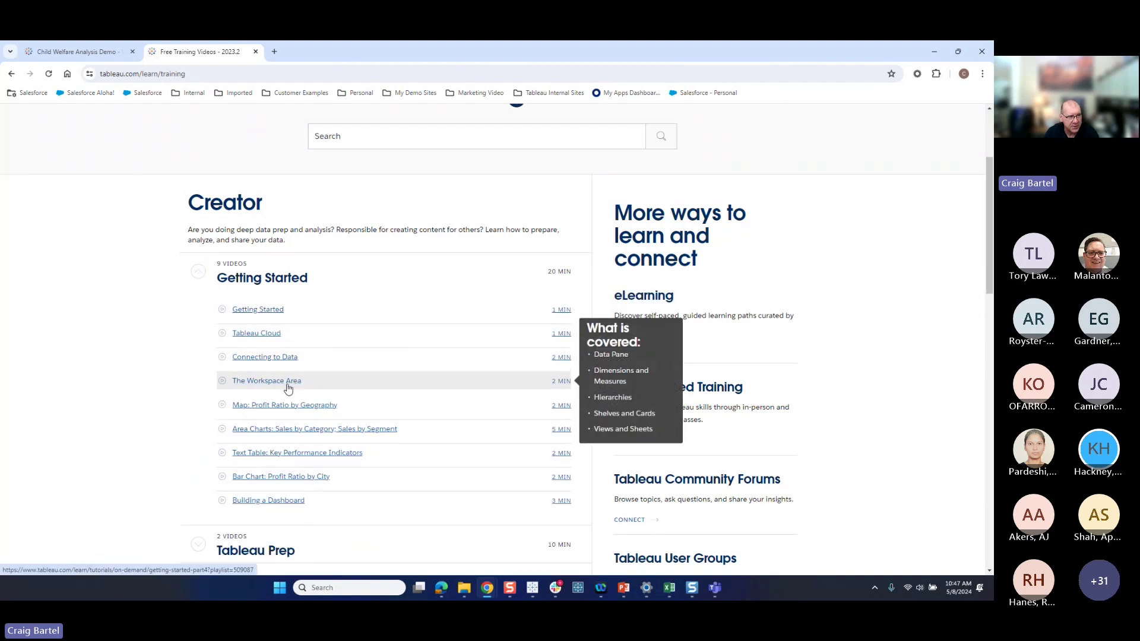
{"action": "mouse_move", "coordinate": [343, 411]}
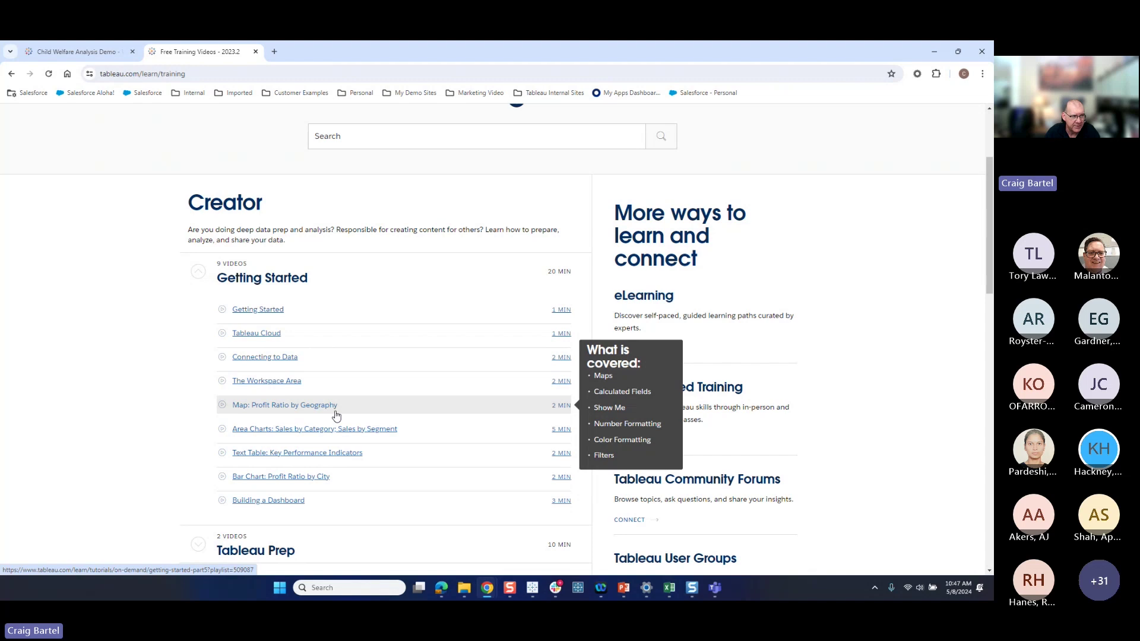
{"action": "scroll", "coordinate": [336, 415], "scroll_direction": "down", "scroll_amount": 2}
{"action": "mouse_move", "coordinate": [325, 387]}
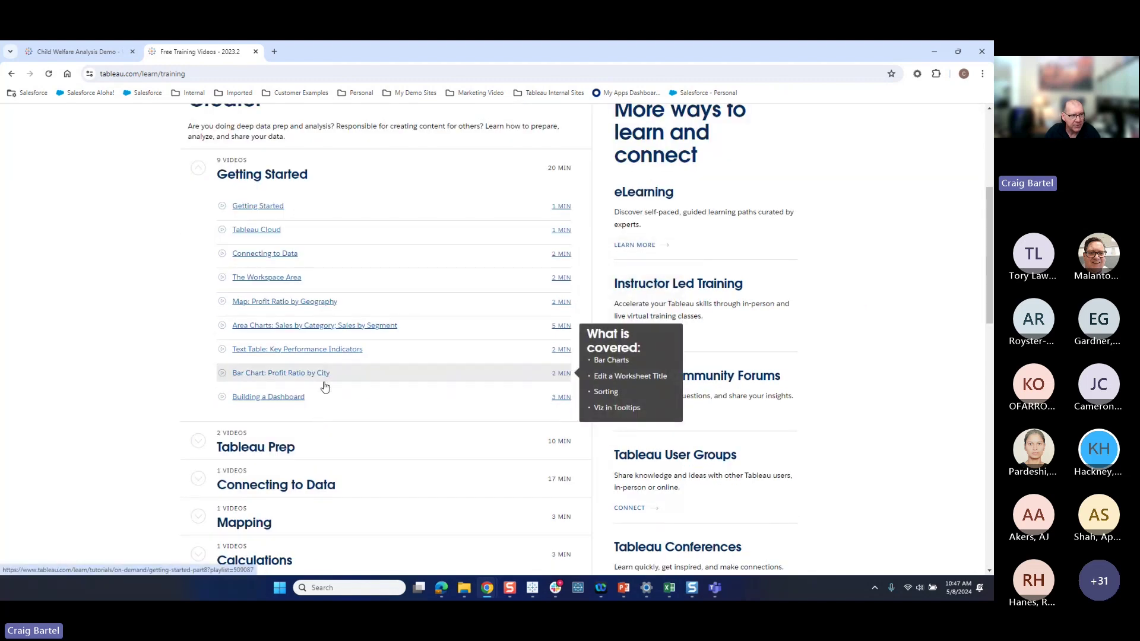
{"action": "scroll", "coordinate": [333, 285], "scroll_direction": "up", "scroll_amount": 5}
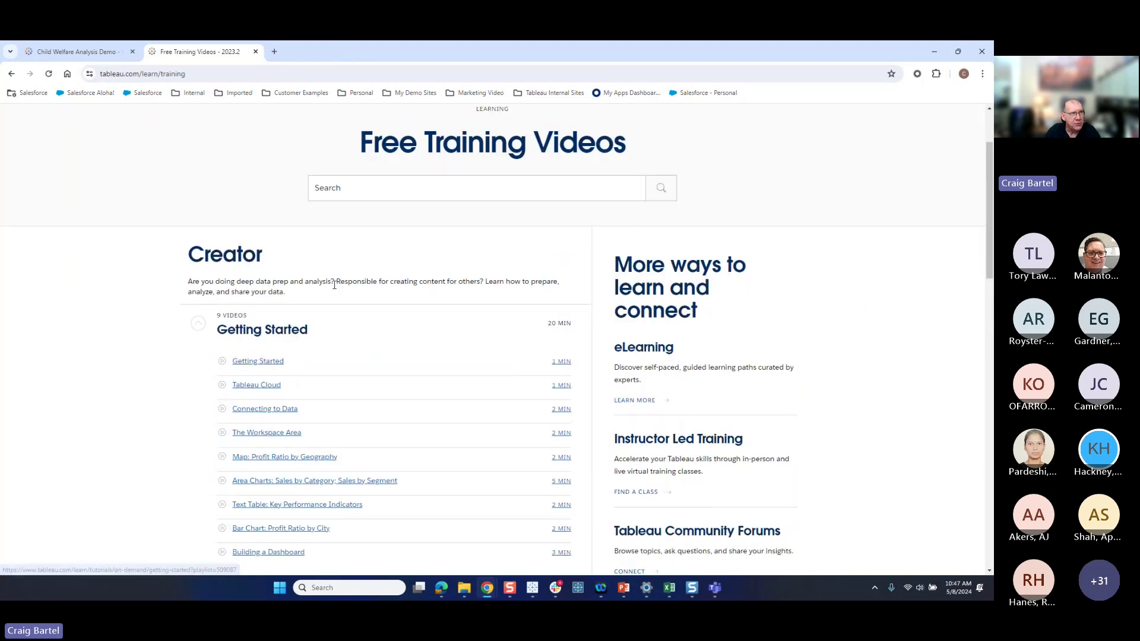
{"action": "mouse_move", "coordinate": [341, 165]}
{"action": "mouse_move", "coordinate": [403, 199]}
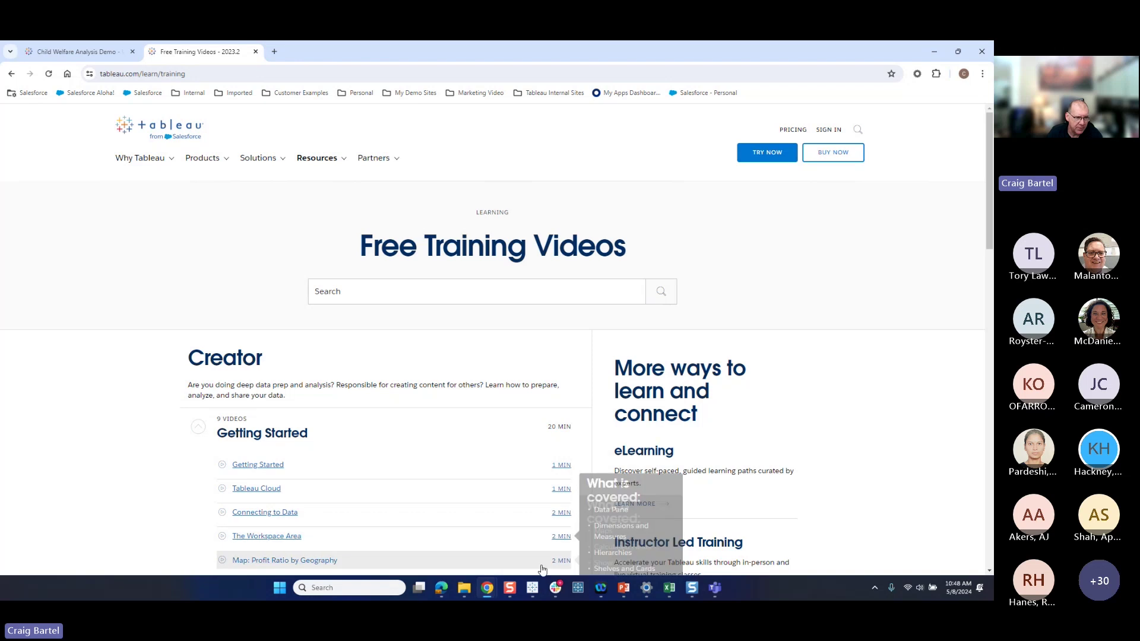
- Switch to the Child Welfare Analysis workbook in Tableau Desktop and open the Migrated Data table's joins on its data source page
{"action": "mouse_move", "coordinate": [534, 592]}
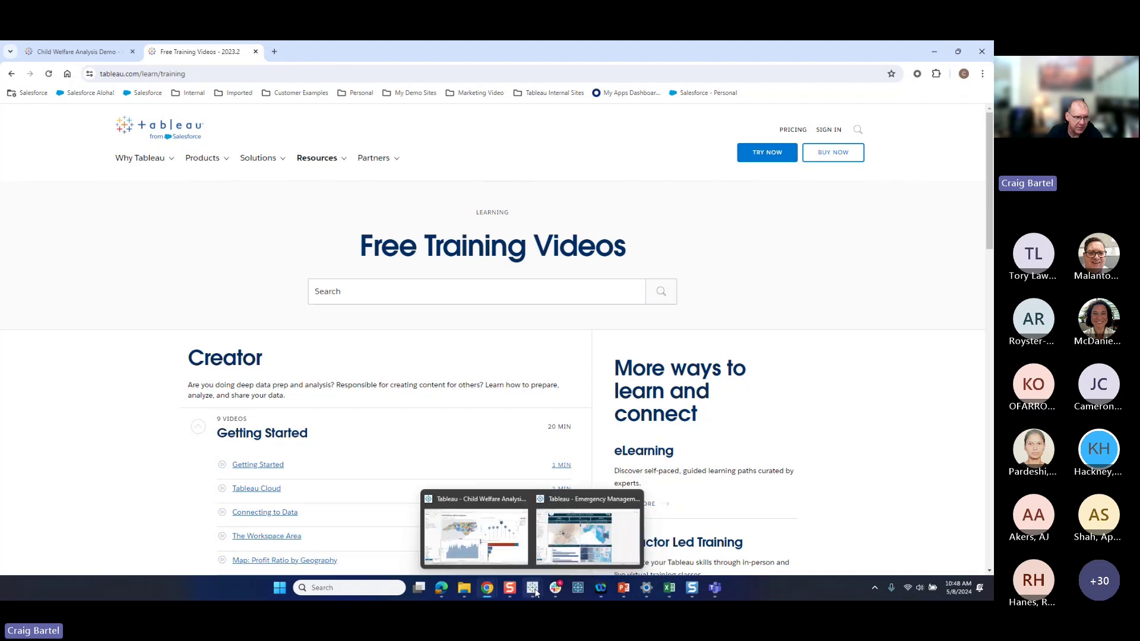
{"action": "left_click", "coordinate": [503, 563]}
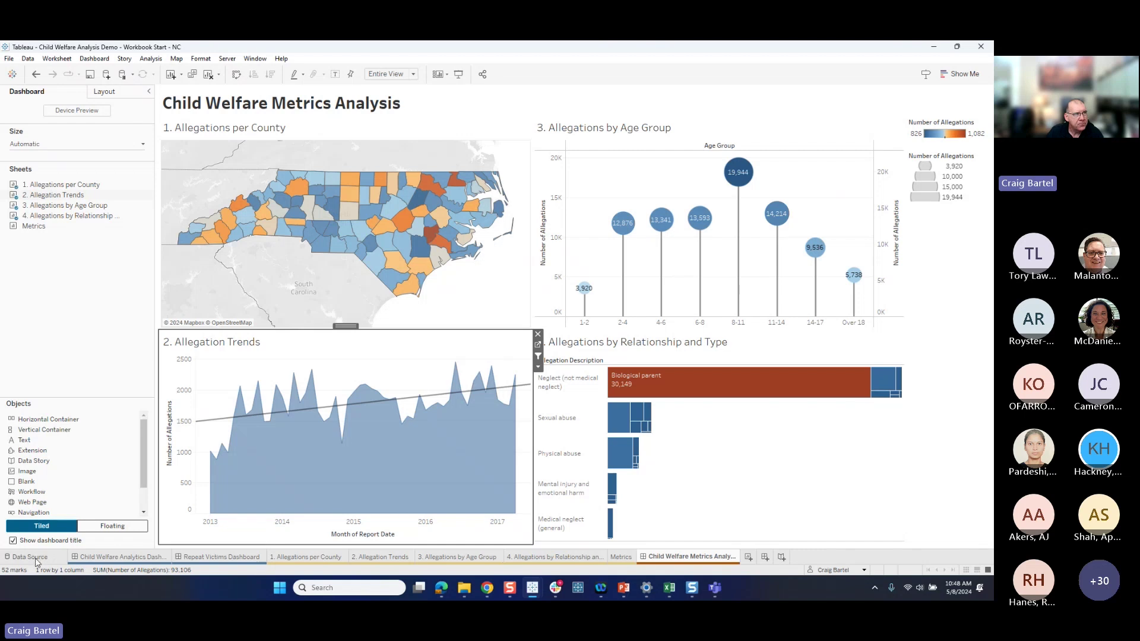
{"action": "left_click", "coordinate": [31, 557]}
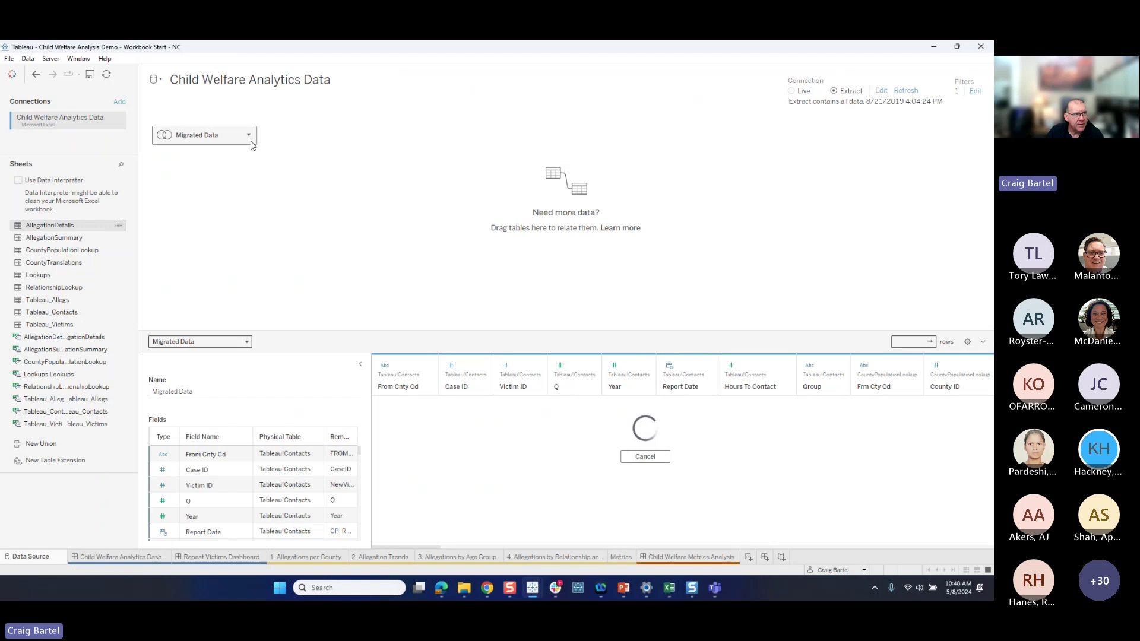
{"action": "left_click", "coordinate": [249, 137]}
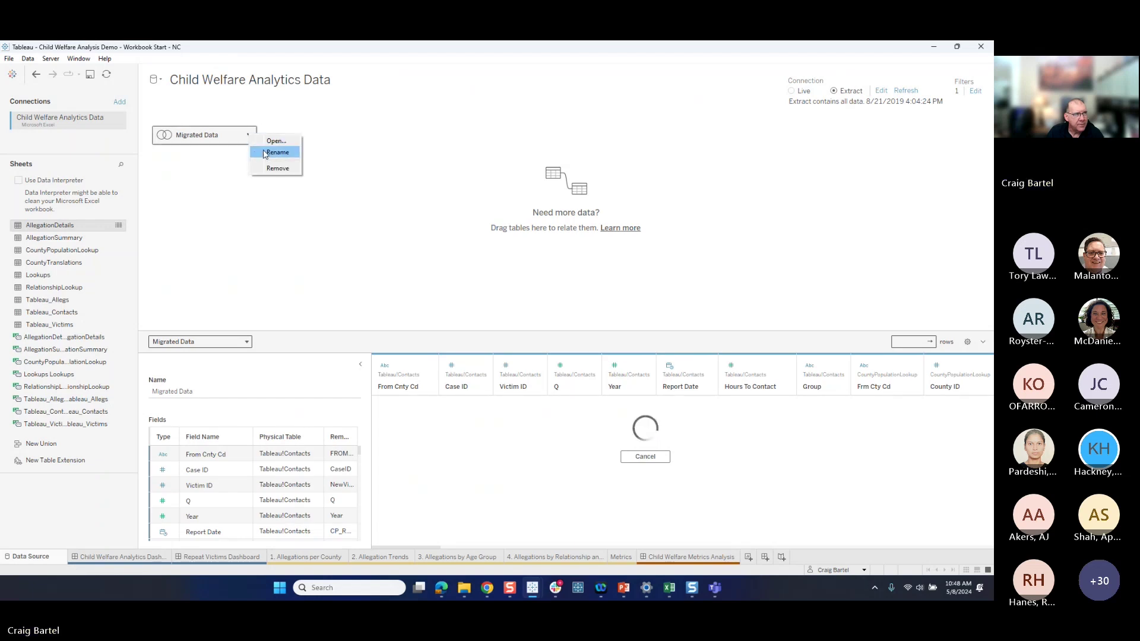
{"action": "left_click", "coordinate": [264, 145]}
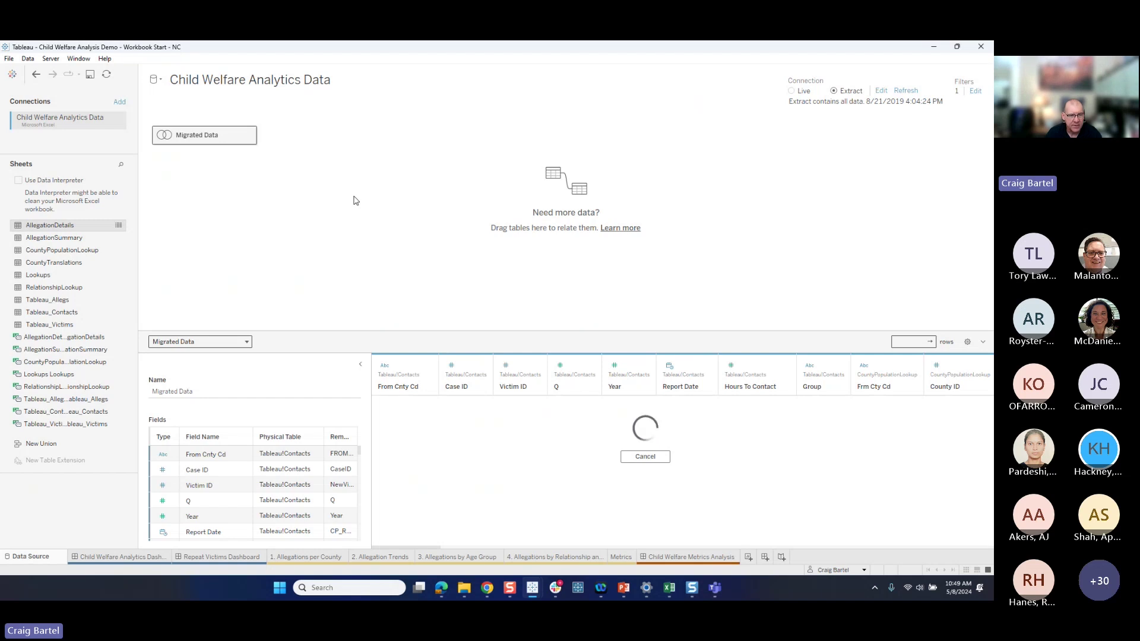
- Launch Tableau Prep Builder in the background and review the joins around CountyPopulationLookup without changing them
{"action": "left_click", "coordinate": [579, 589]}
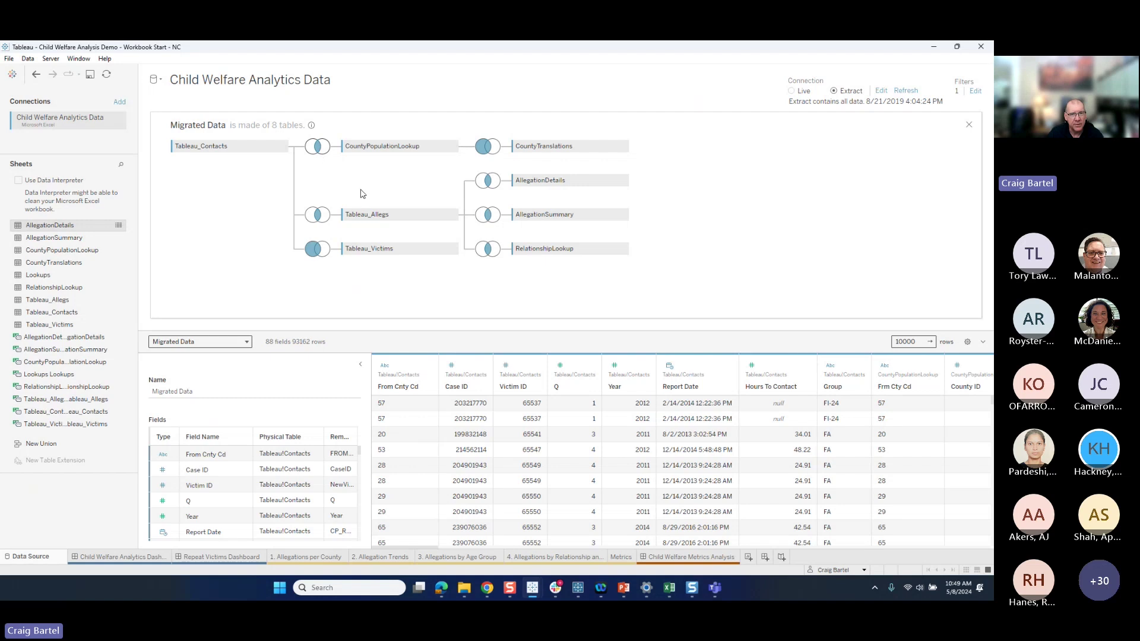
{"action": "left_click", "coordinate": [318, 148]}
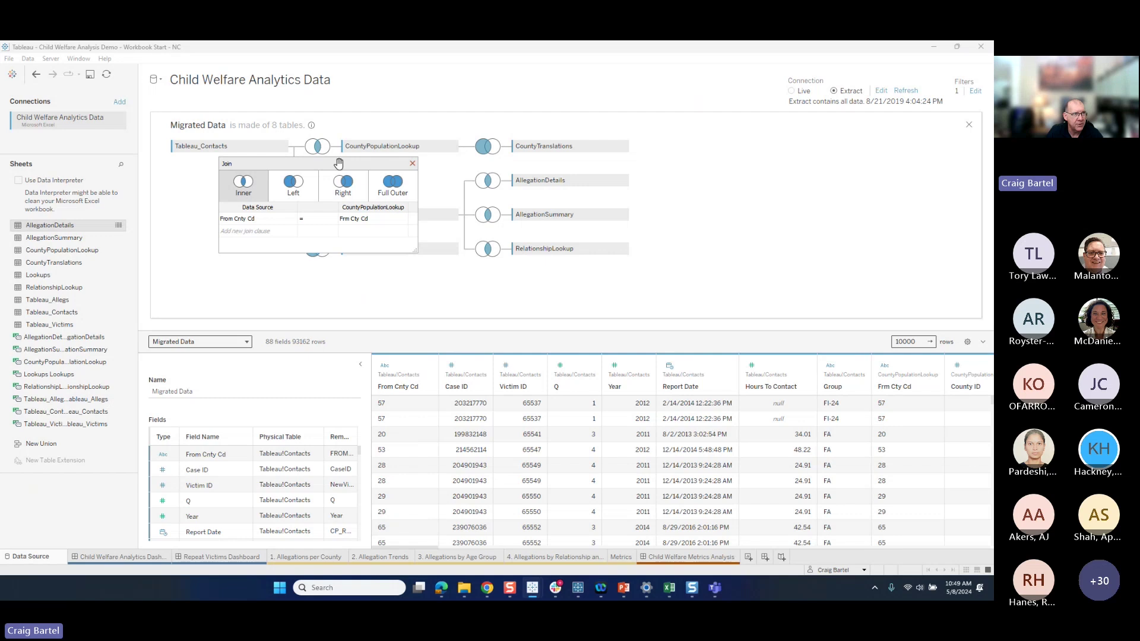
{"action": "mouse_move", "coordinate": [490, 150]}
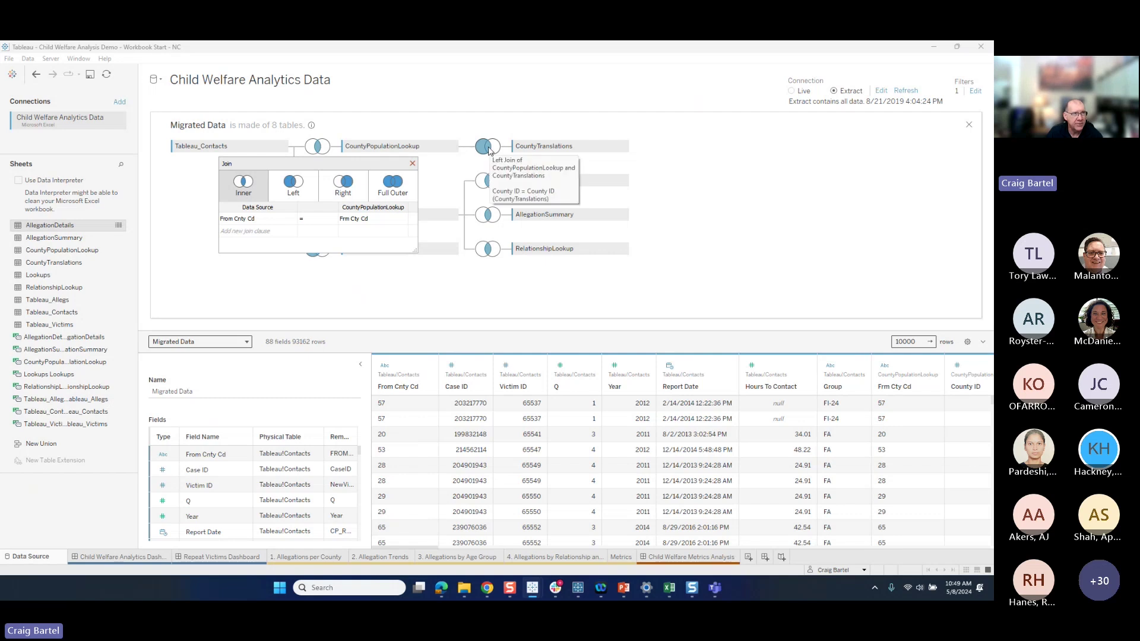
{"action": "left_click", "coordinate": [413, 163]}
- Switch to Tableau Prep Builder, dismiss the file recovery list and maximize the window
{"action": "mouse_move", "coordinate": [578, 591]}
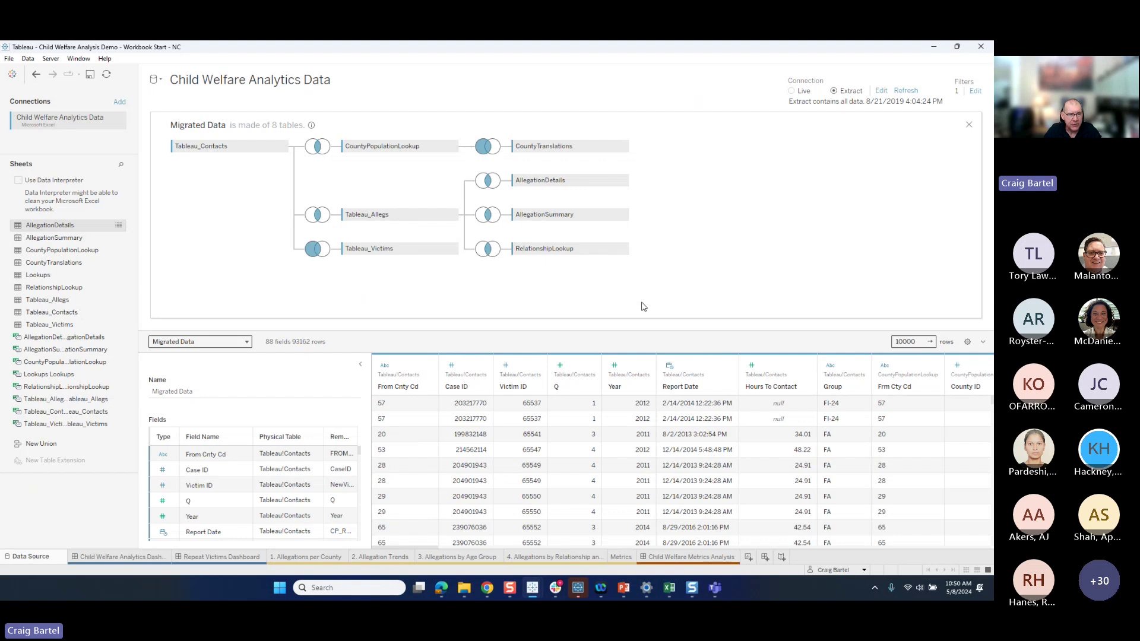
{"action": "left_click", "coordinate": [574, 551]}
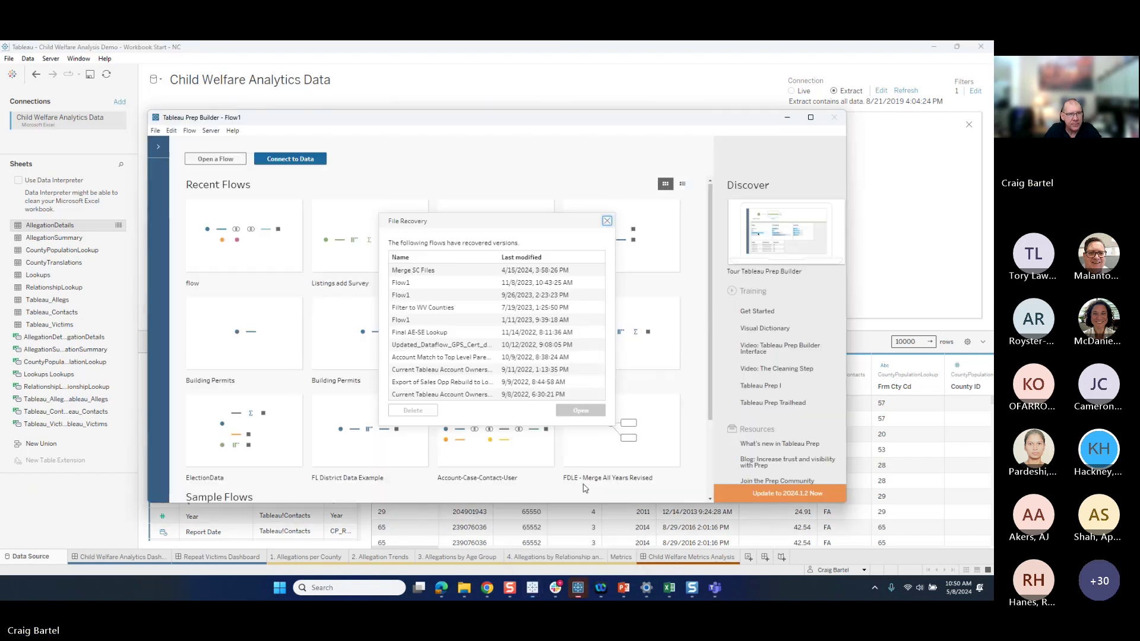
{"action": "left_click", "coordinate": [613, 221]}
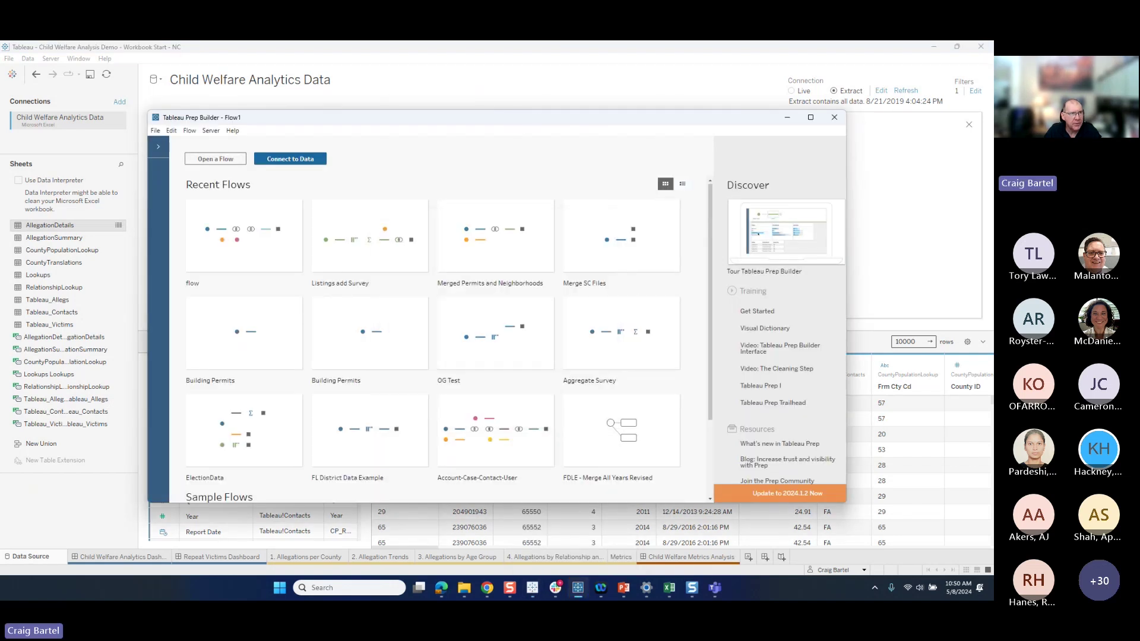
{"action": "double_click", "coordinate": [521, 121]}
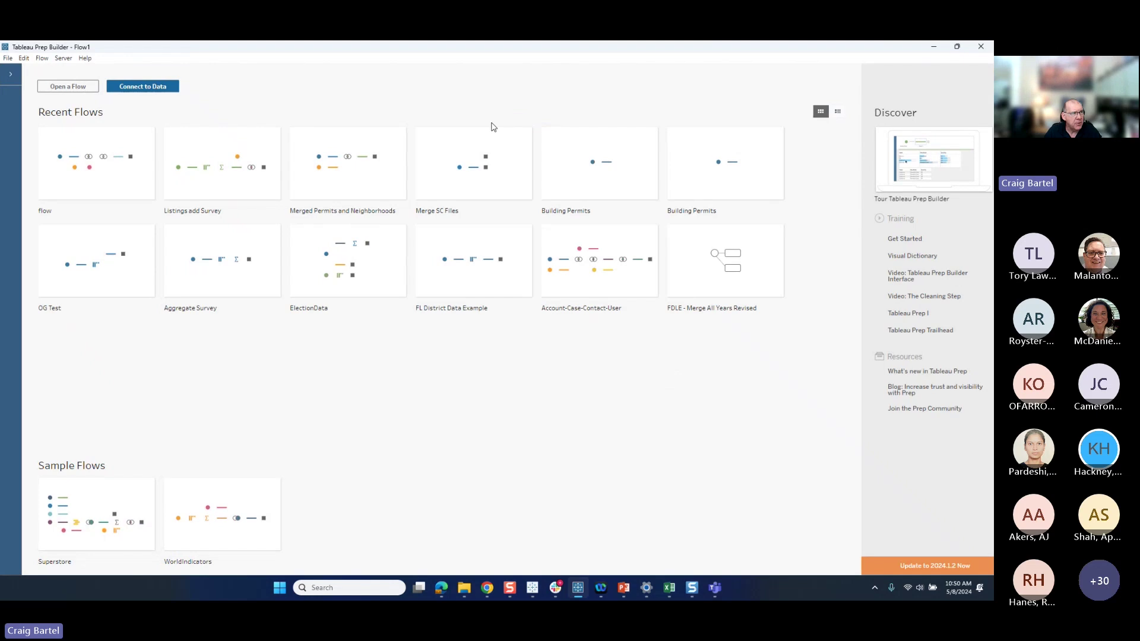
- Open the recent flow Listings add Survey, with its connections shown and the flow area enlarged
{"action": "mouse_move", "coordinate": [247, 195]}
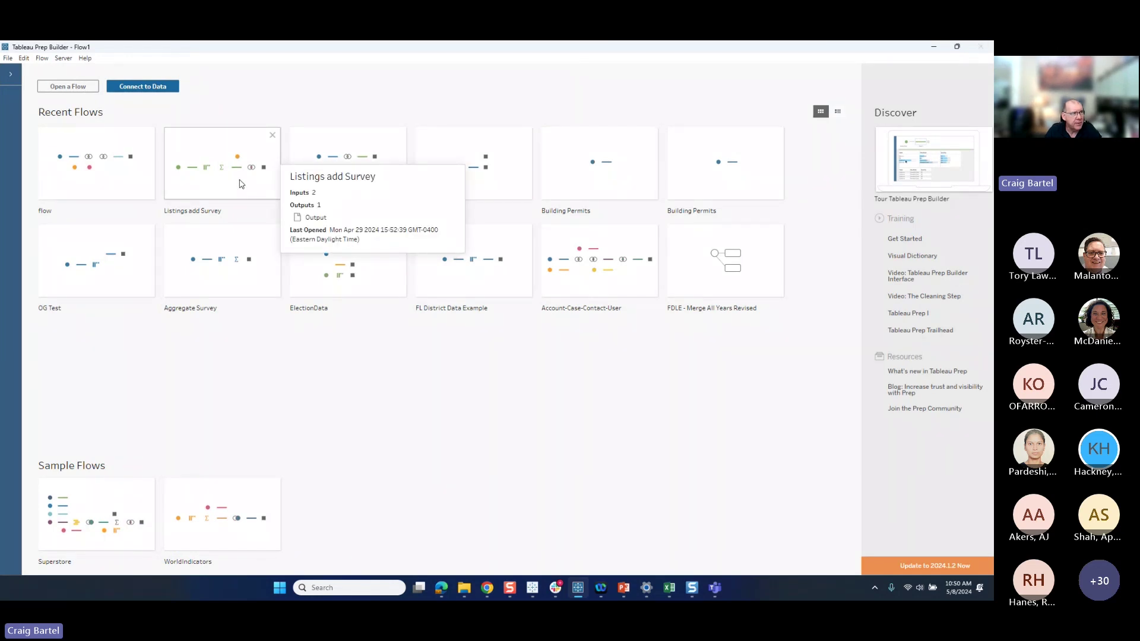
{"action": "left_click", "coordinate": [241, 183]}
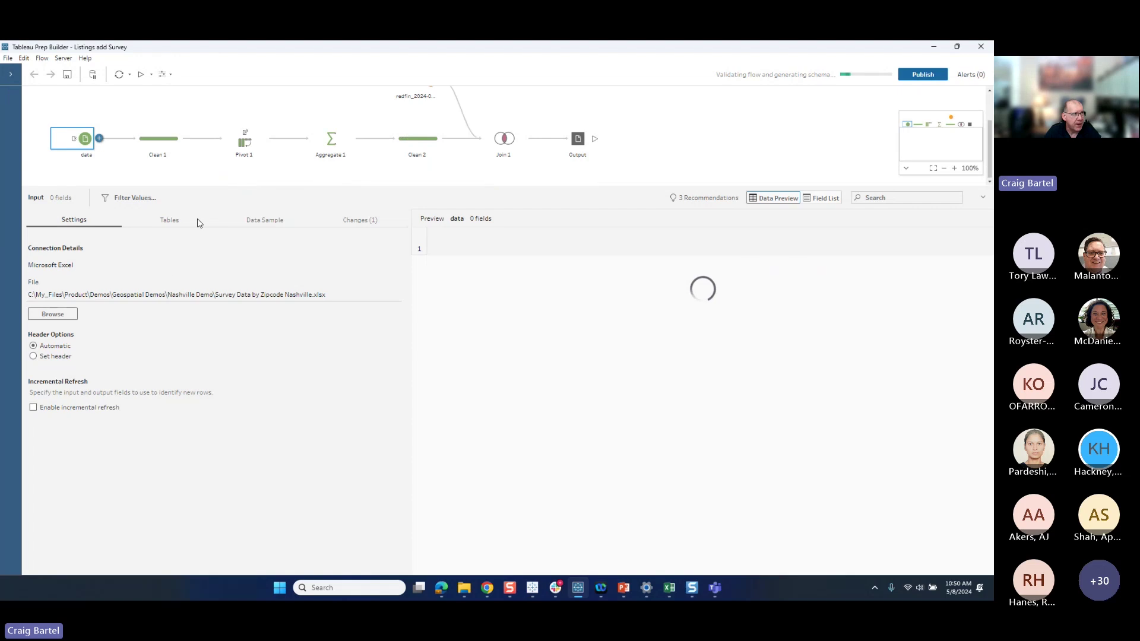
{"action": "left_click", "coordinate": [11, 75]}
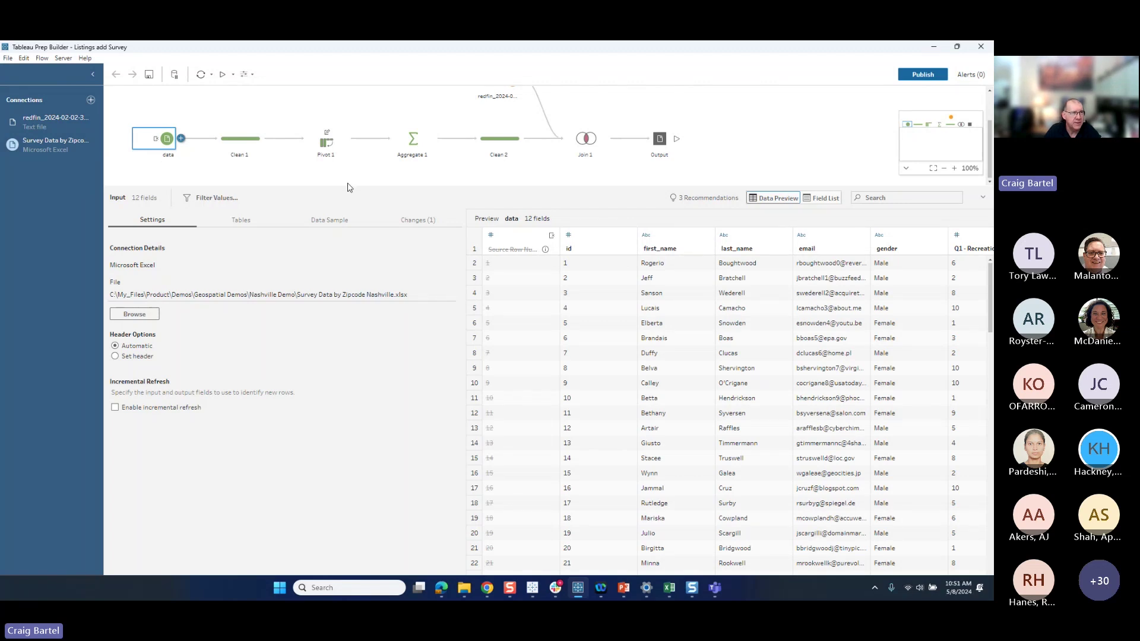
{"action": "left_click_drag", "start_coordinate": [347, 188], "coordinate": [343, 253]}
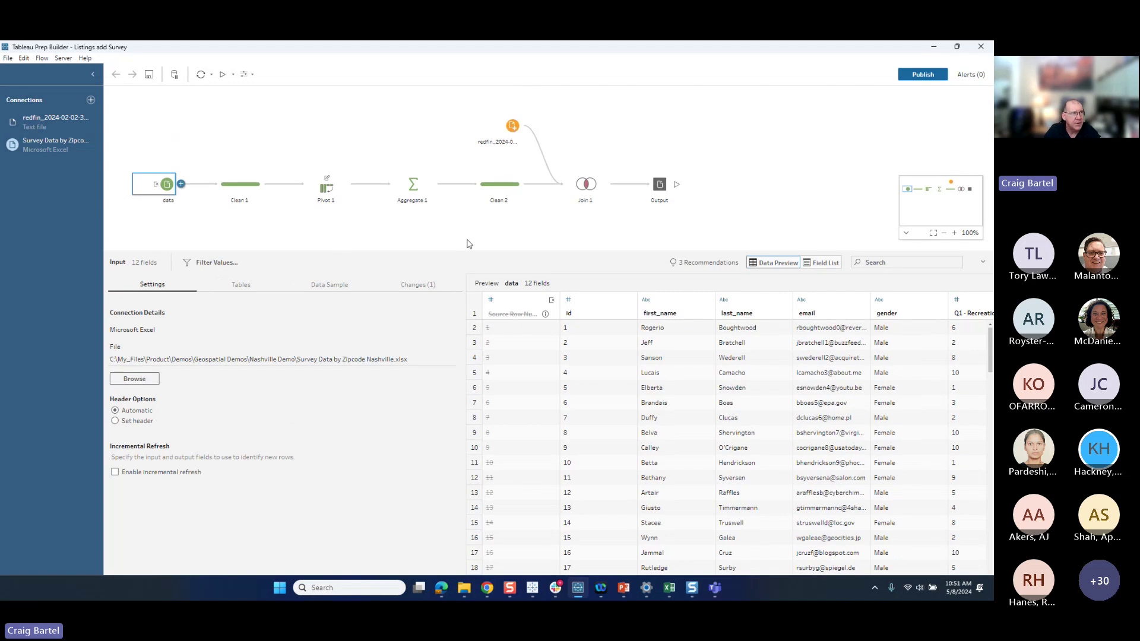
- Review the Clean 1 step's recommendation to change Zipcode's data role to ZIP Code/Postcode, and close it without applying it
{"action": "left_click", "coordinate": [243, 194]}
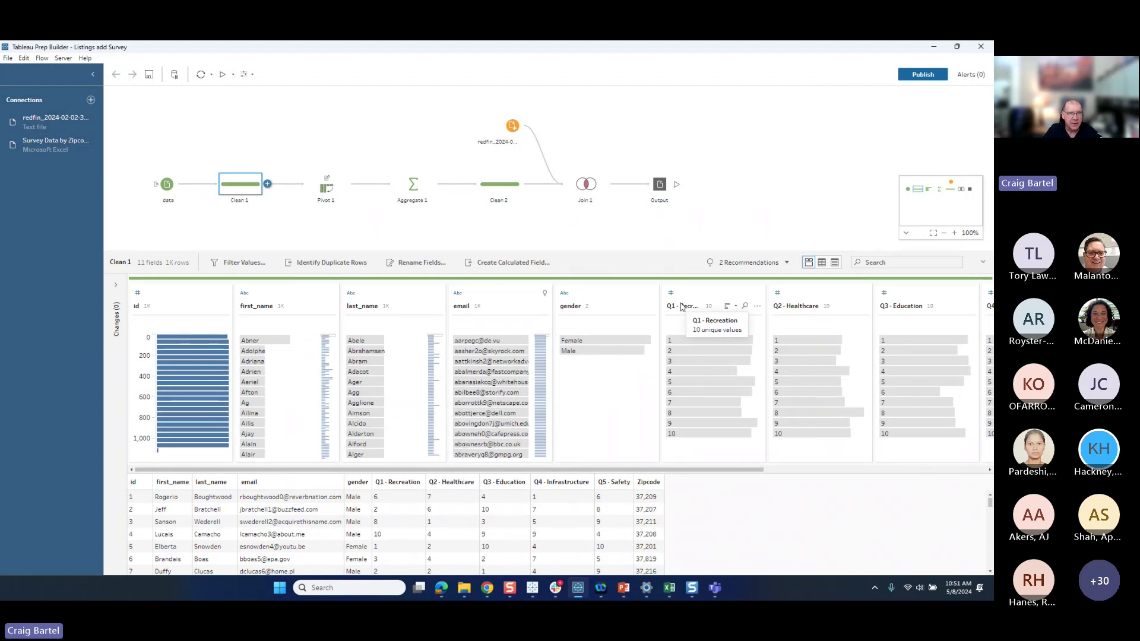
{"action": "left_click", "coordinate": [786, 265]}
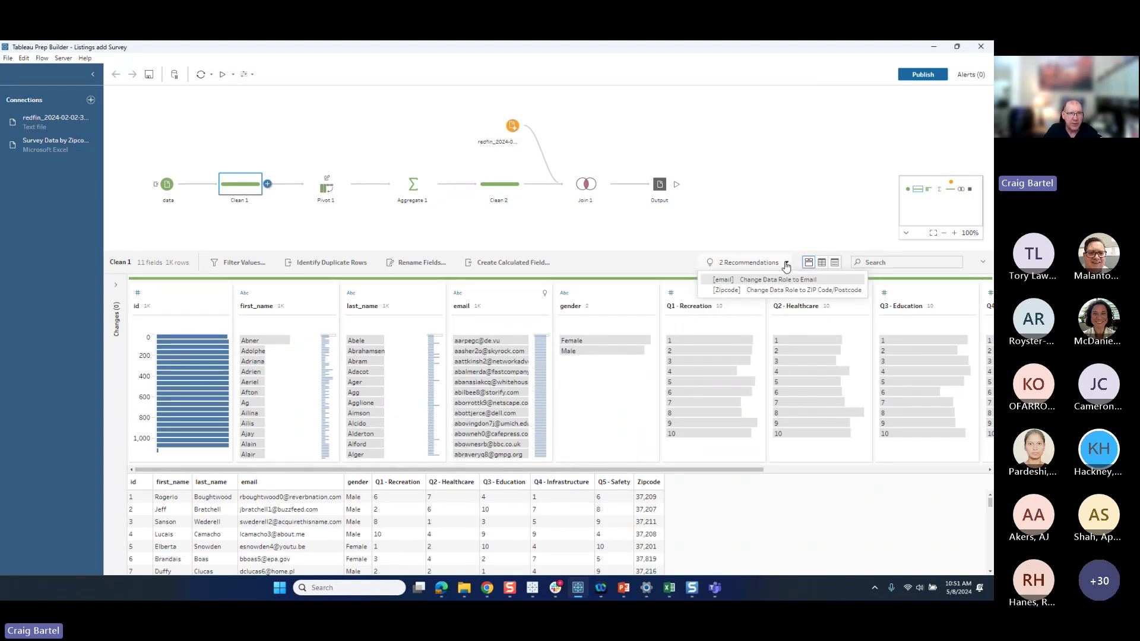
{"action": "left_click", "coordinate": [783, 290]}
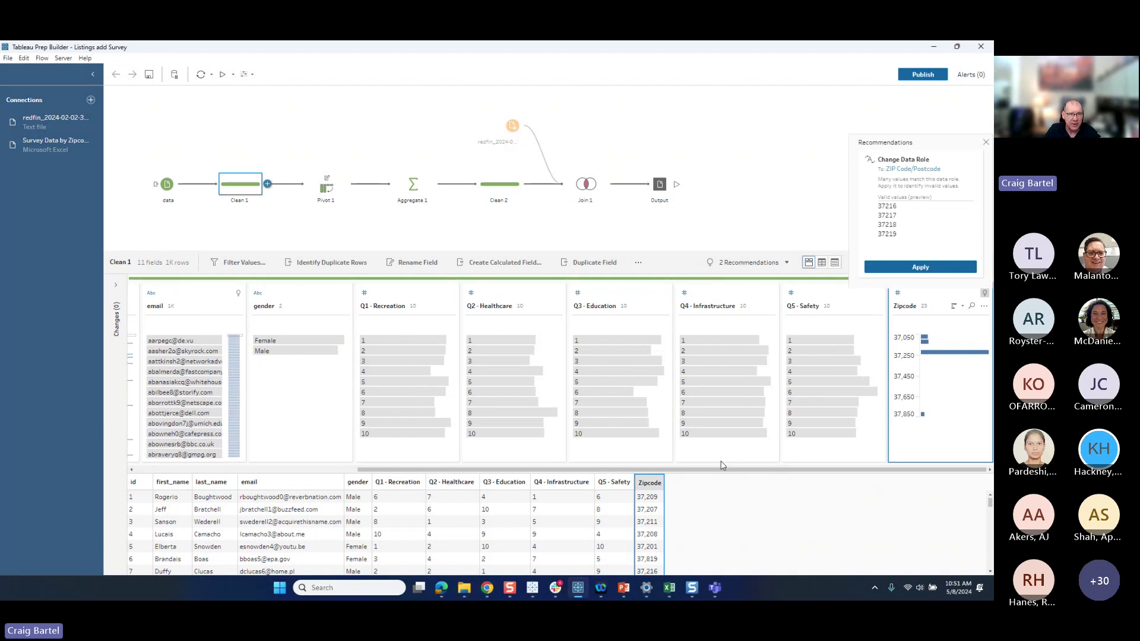
{"action": "left_click", "coordinate": [807, 468]}
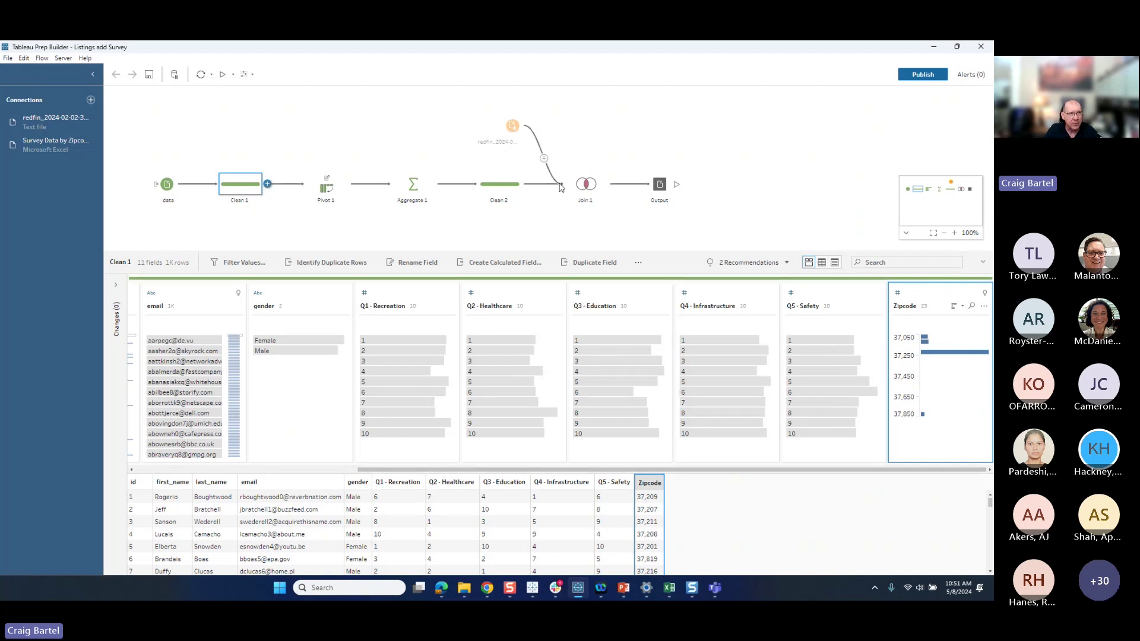
- Examine the redfin input's included files and the Join 1 step's clauses and results
{"action": "left_click", "coordinate": [510, 130]}
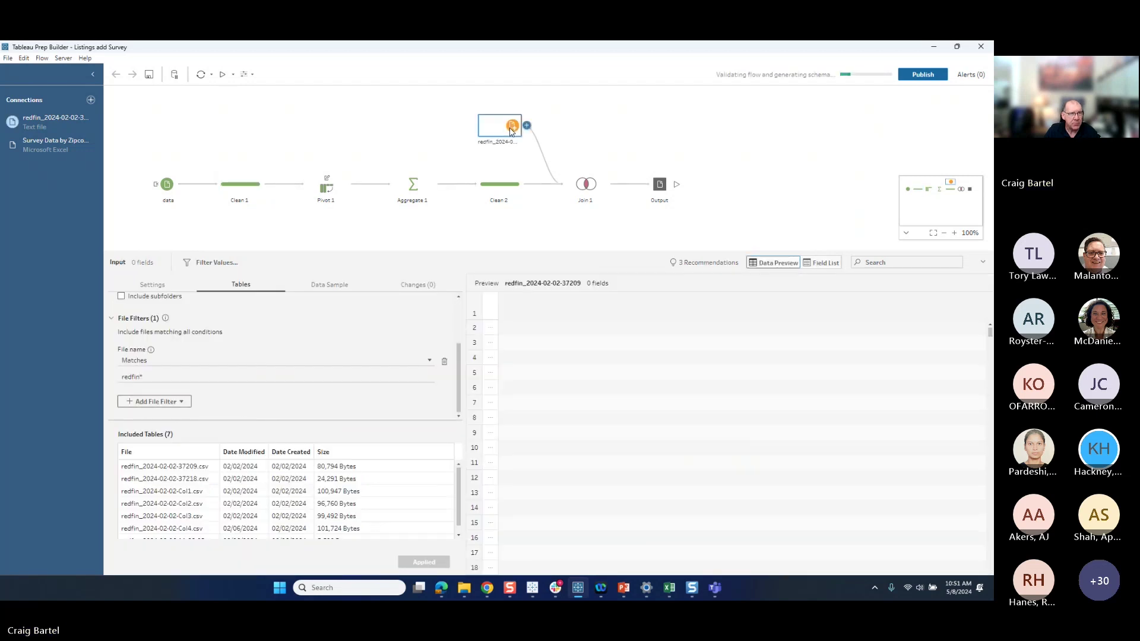
{"action": "left_click", "coordinate": [586, 189]}
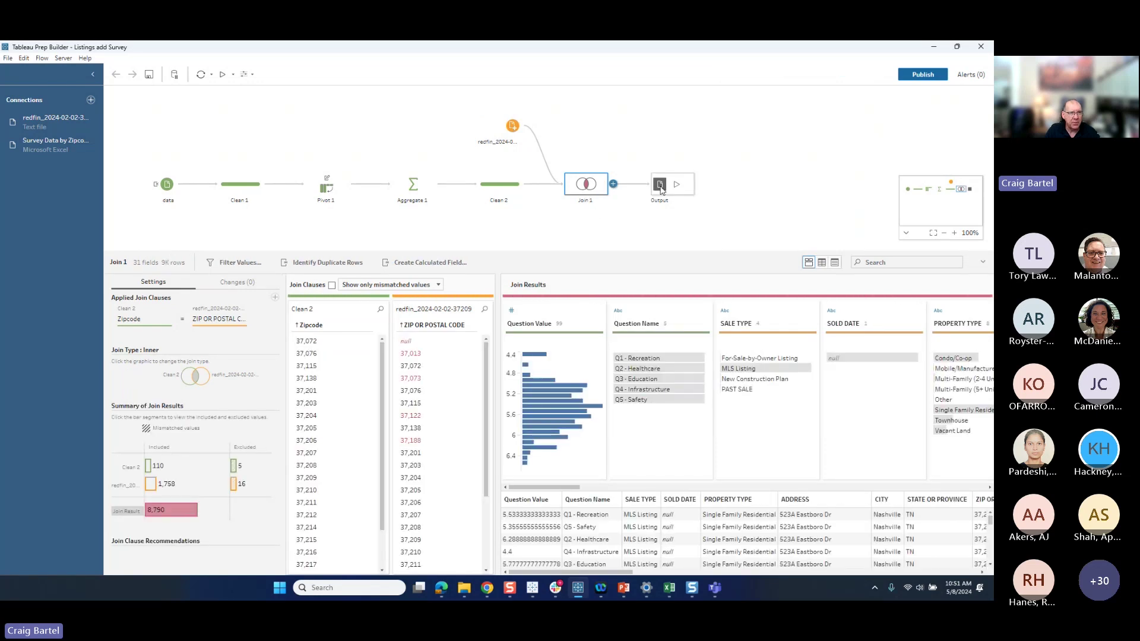
{"action": "left_click_drag", "start_coordinate": [552, 487], "coordinate": [609, 488]}
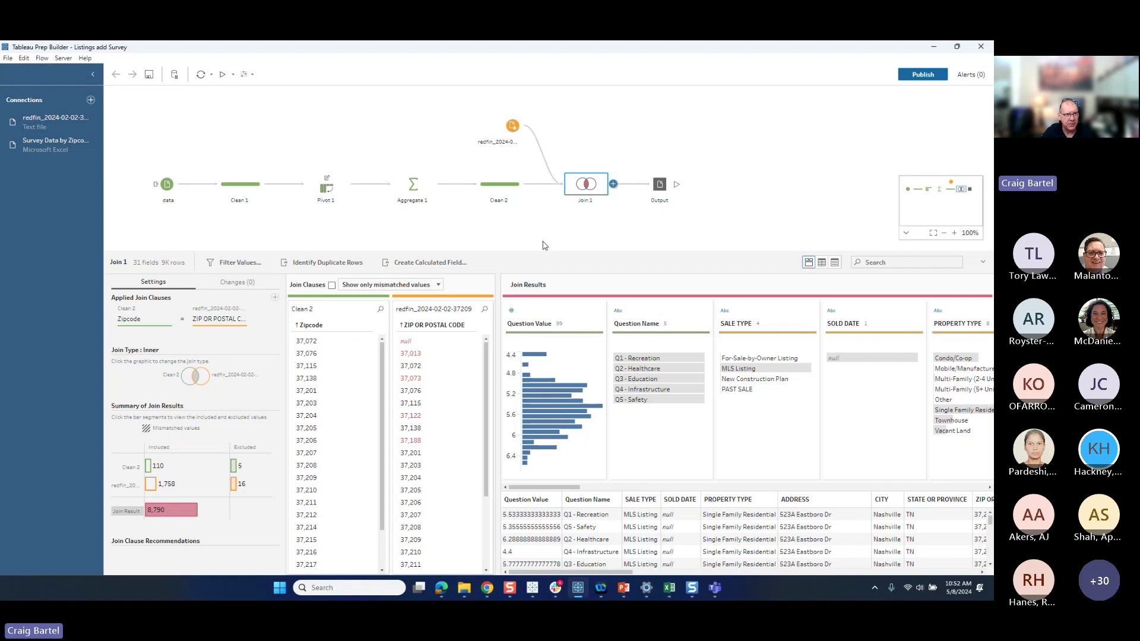
- Switch to Tableau Desktop, close the Migrated Data join view and enlarge the data grid below the canvas
{"action": "key", "text": "alt+Tab"}
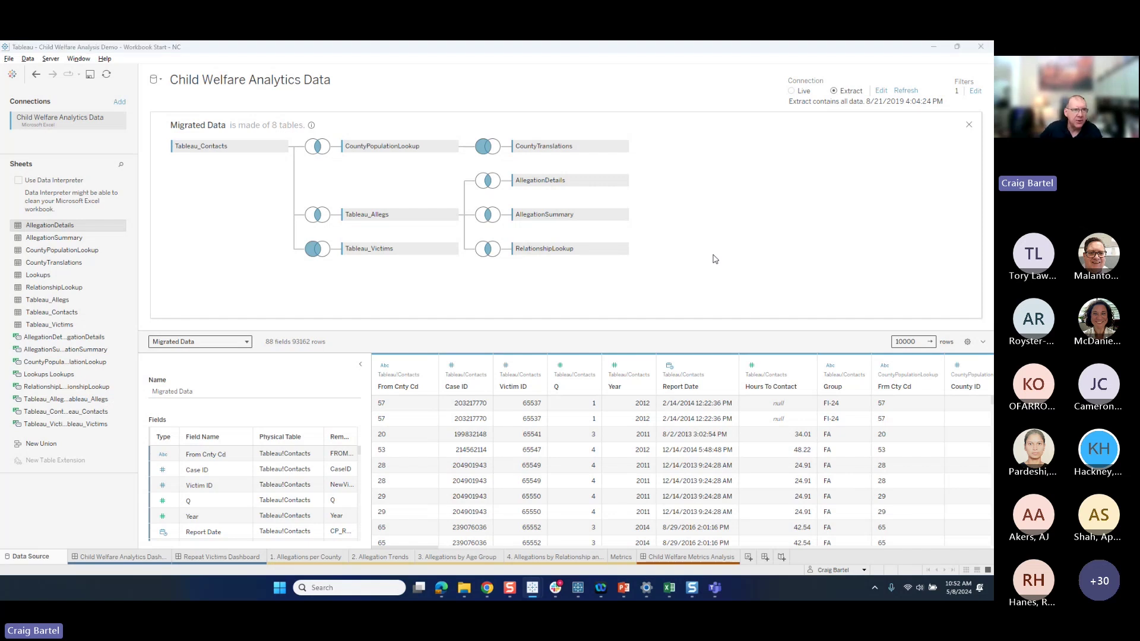
{"action": "key", "text": "alt+Tab"}
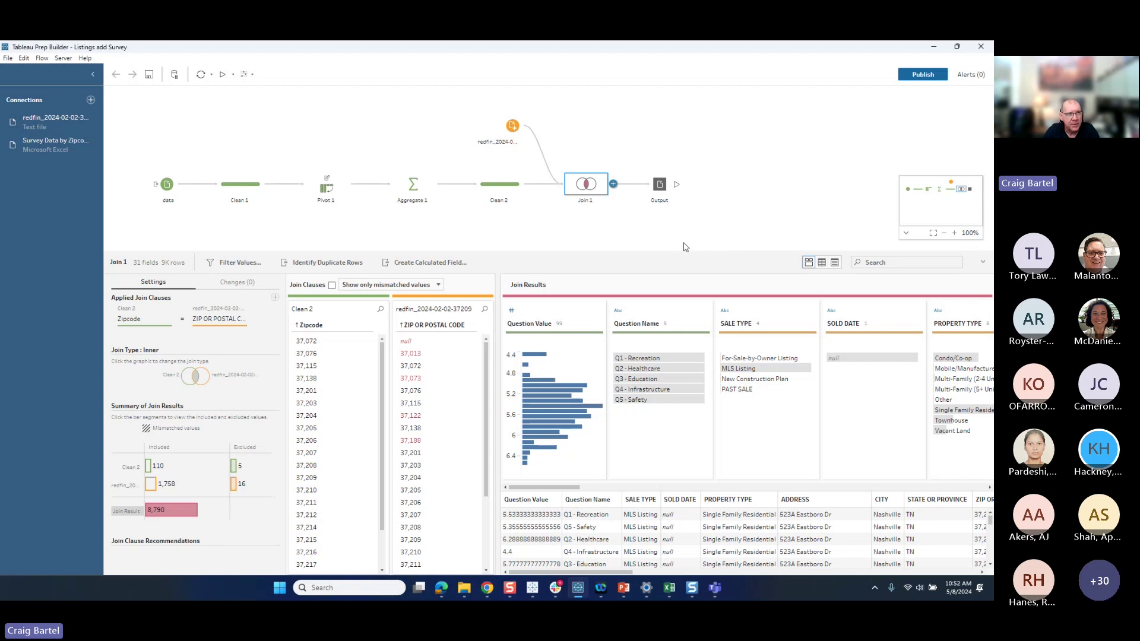
{"action": "key", "text": "alt+Tab"}
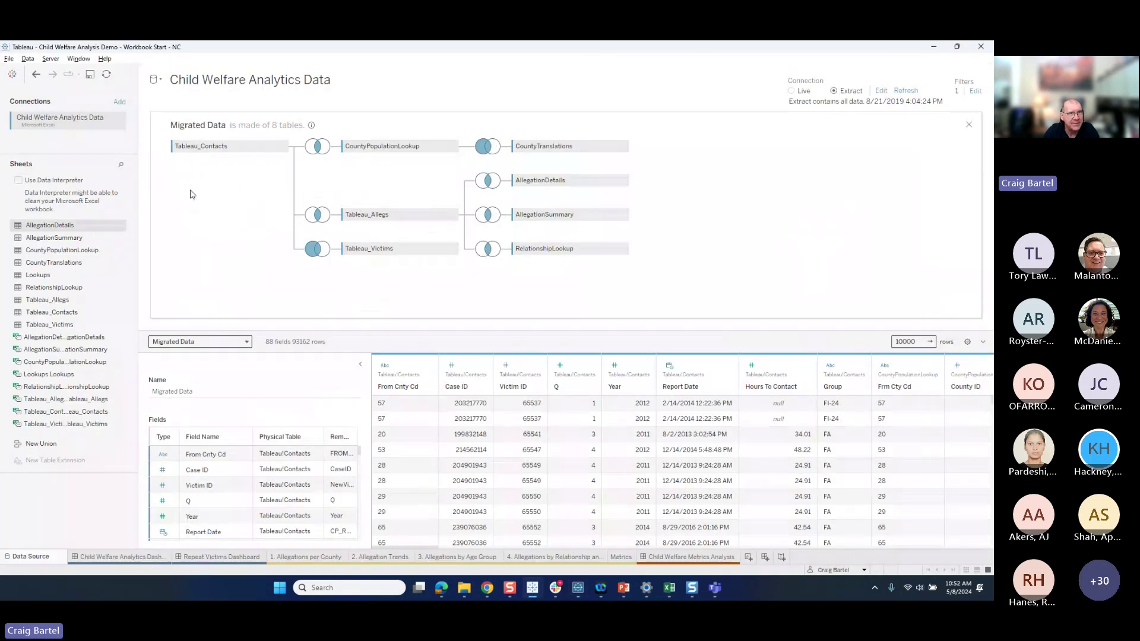
{"action": "left_click", "coordinate": [969, 124]}
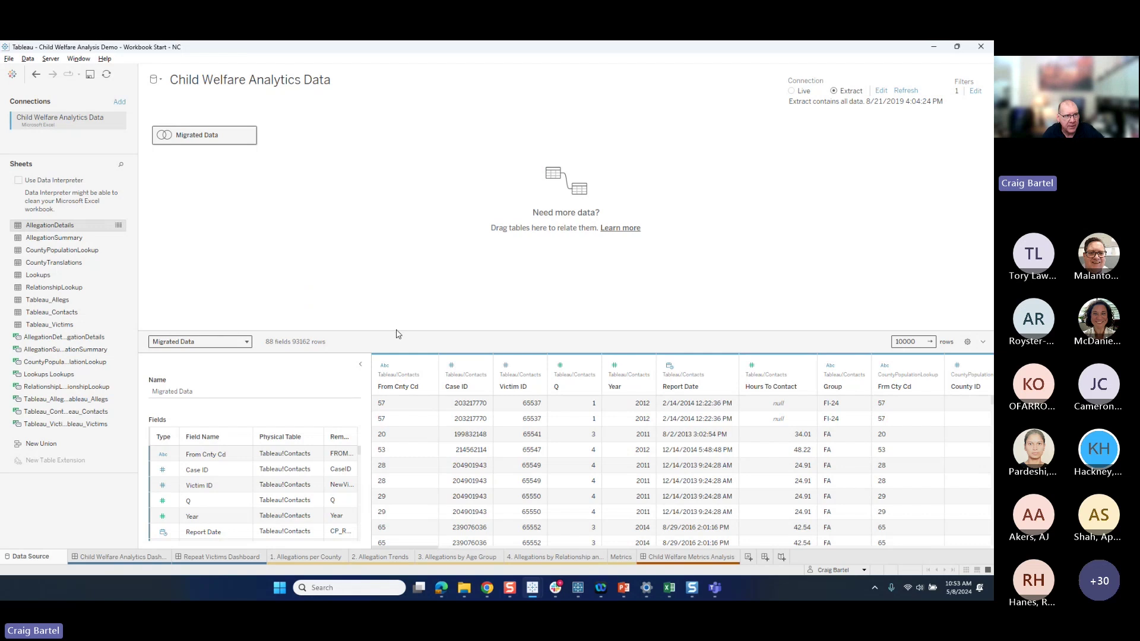
{"action": "left_click_drag", "start_coordinate": [398, 334], "coordinate": [397, 214]}
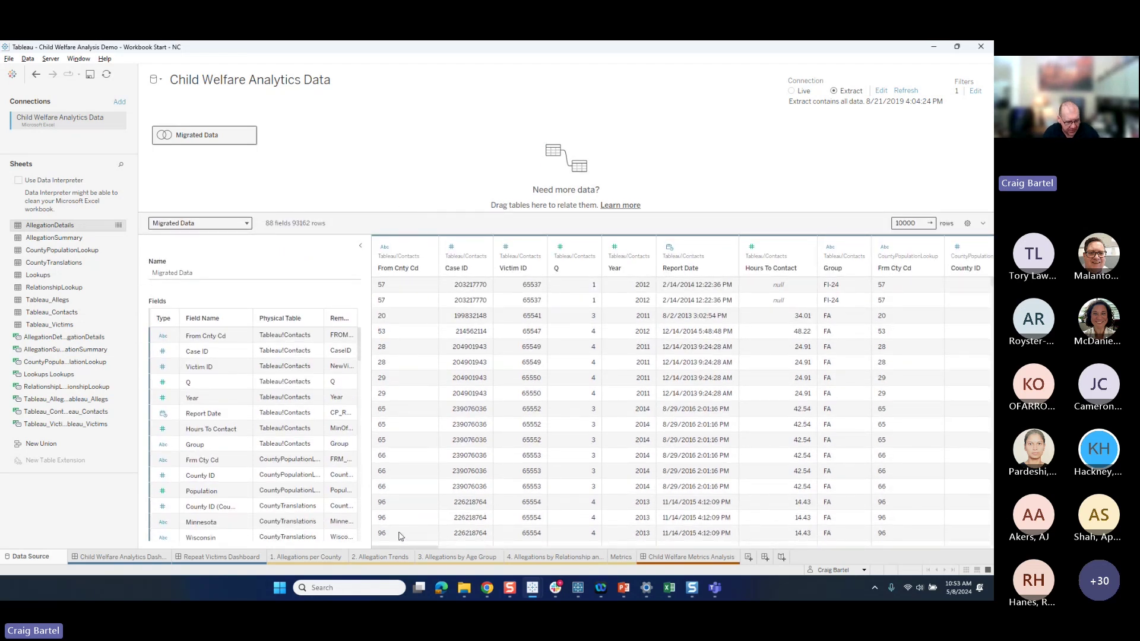
- Return to Tableau Prep Builder and examine the Clean 1 step's survey fields and the Aggregate 1 step's grouped and aggregated fields
{"action": "key", "text": "alt+Tab"}
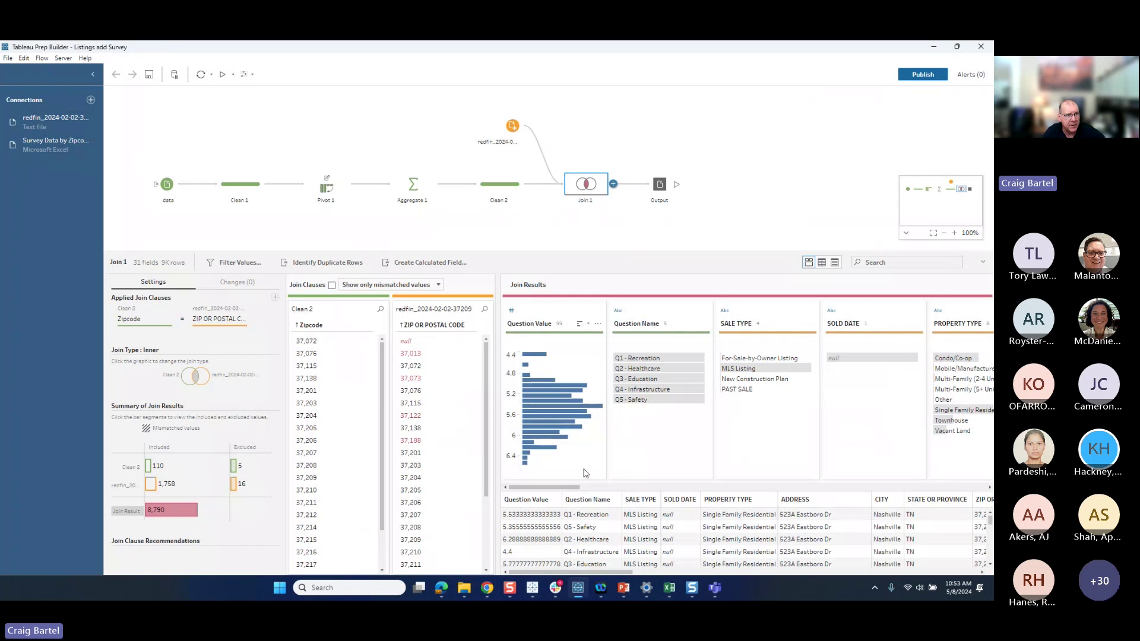
{"action": "left_click", "coordinate": [249, 190]}
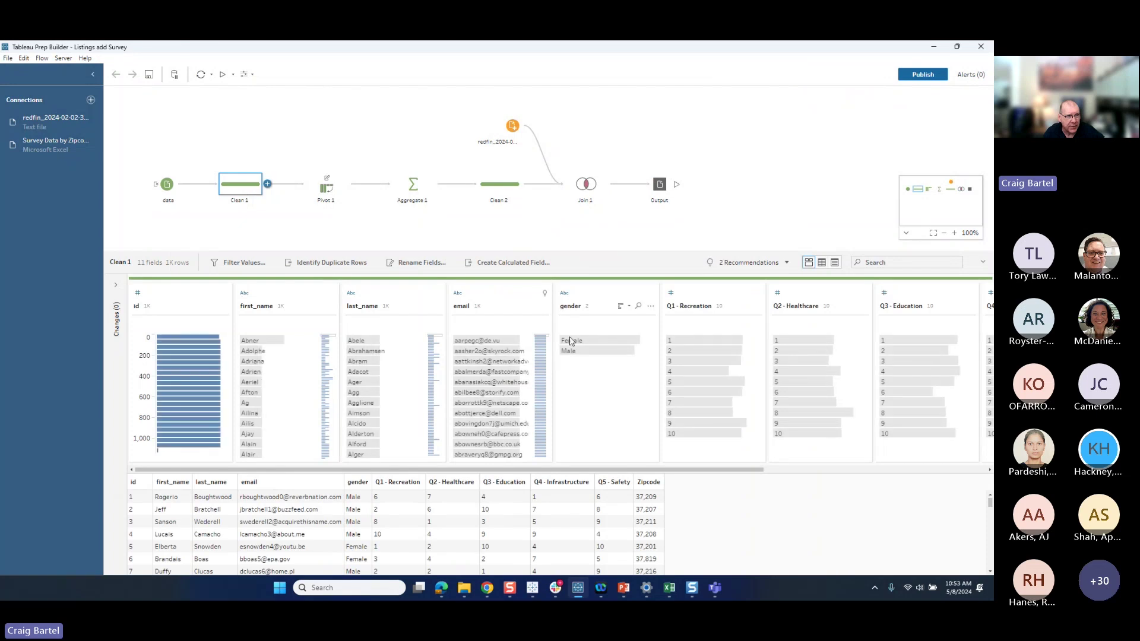
{"action": "mouse_move", "coordinate": [602, 341]}
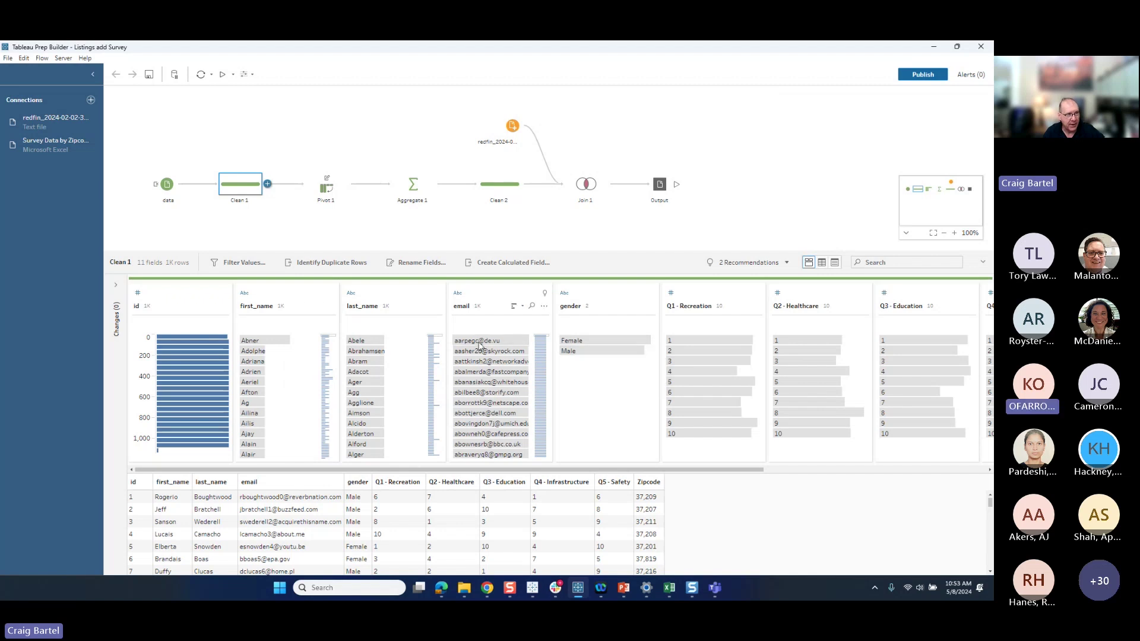
{"action": "left_click_drag", "start_coordinate": [374, 470], "coordinate": [613, 483]}
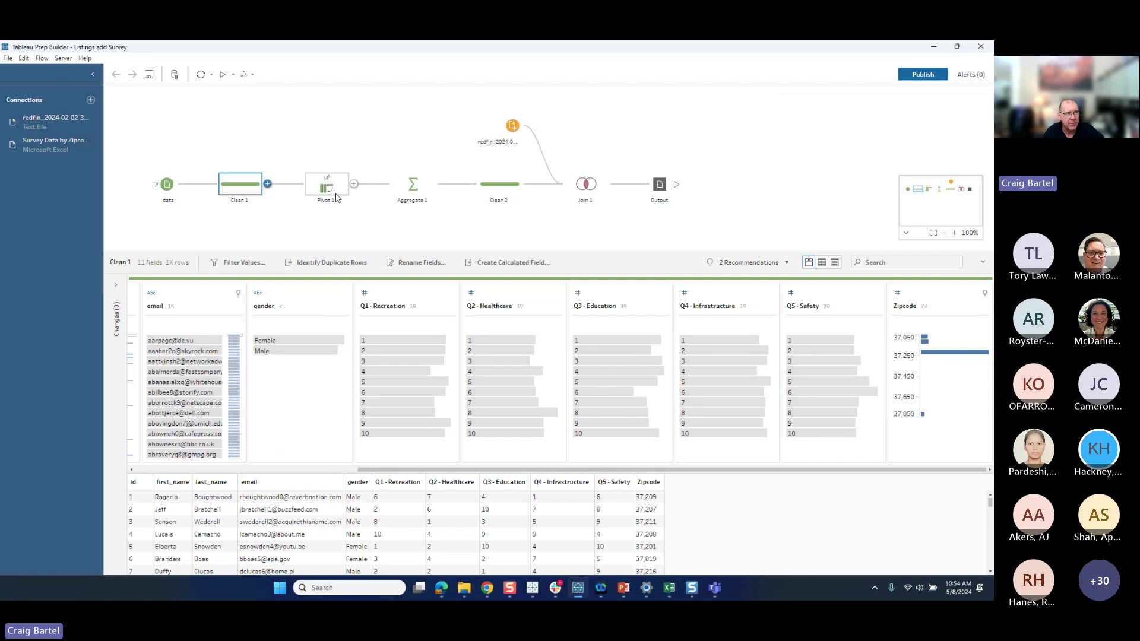
{"action": "left_click", "coordinate": [413, 190]}
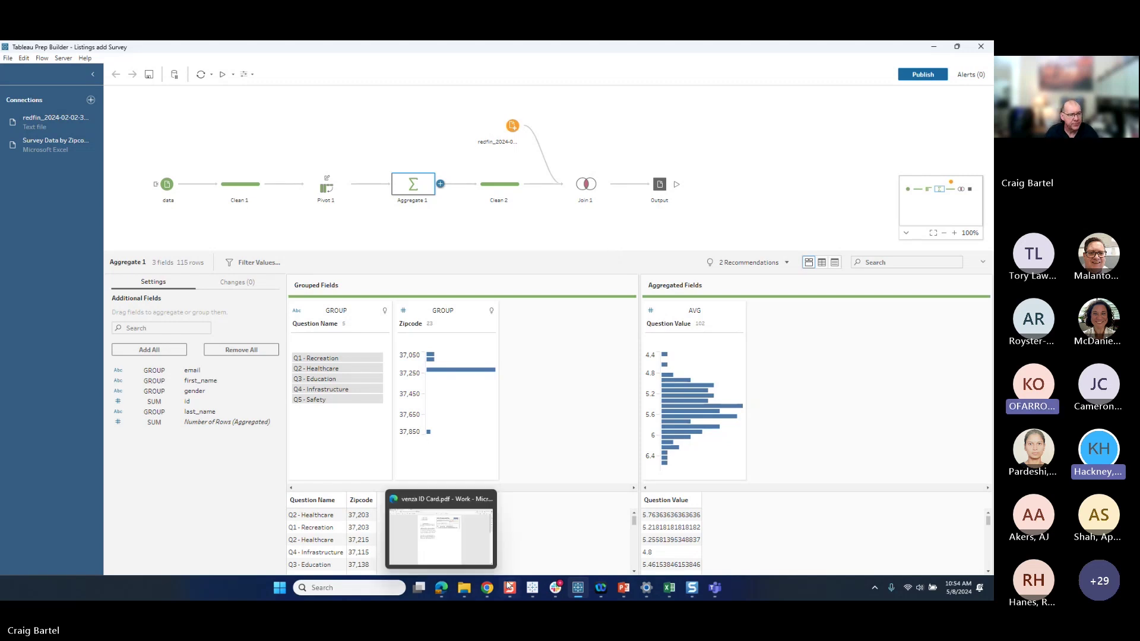
- Switch to the Chrome window with the Emergency Management Demo dashboard and reconnect it to Tableau
{"action": "mouse_move", "coordinate": [472, 589]}
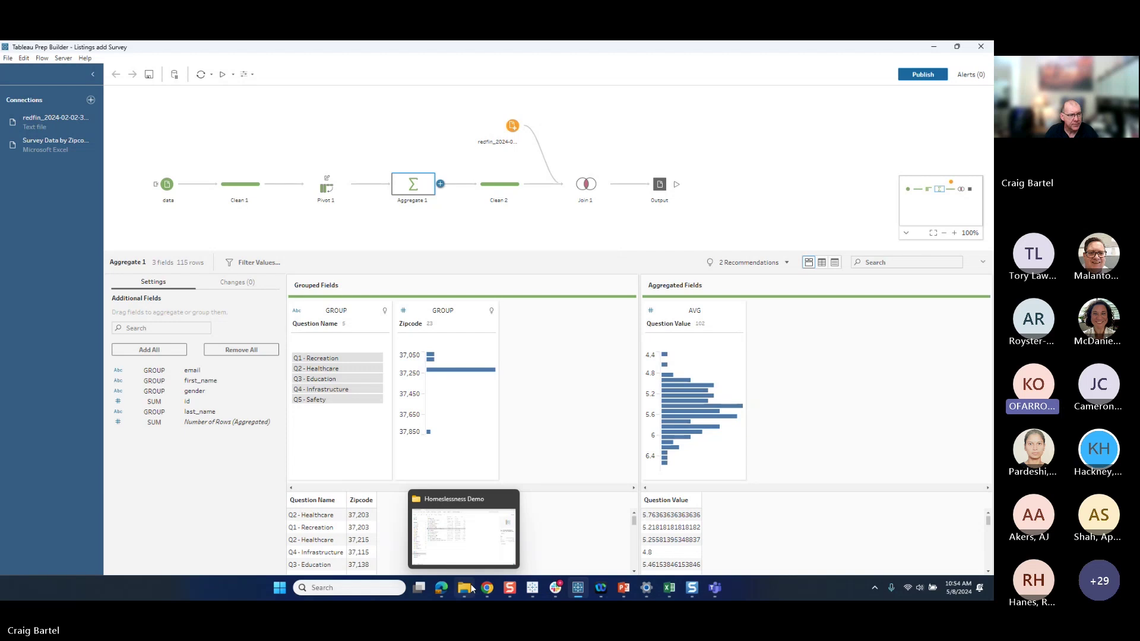
{"action": "left_click", "coordinate": [407, 534]}
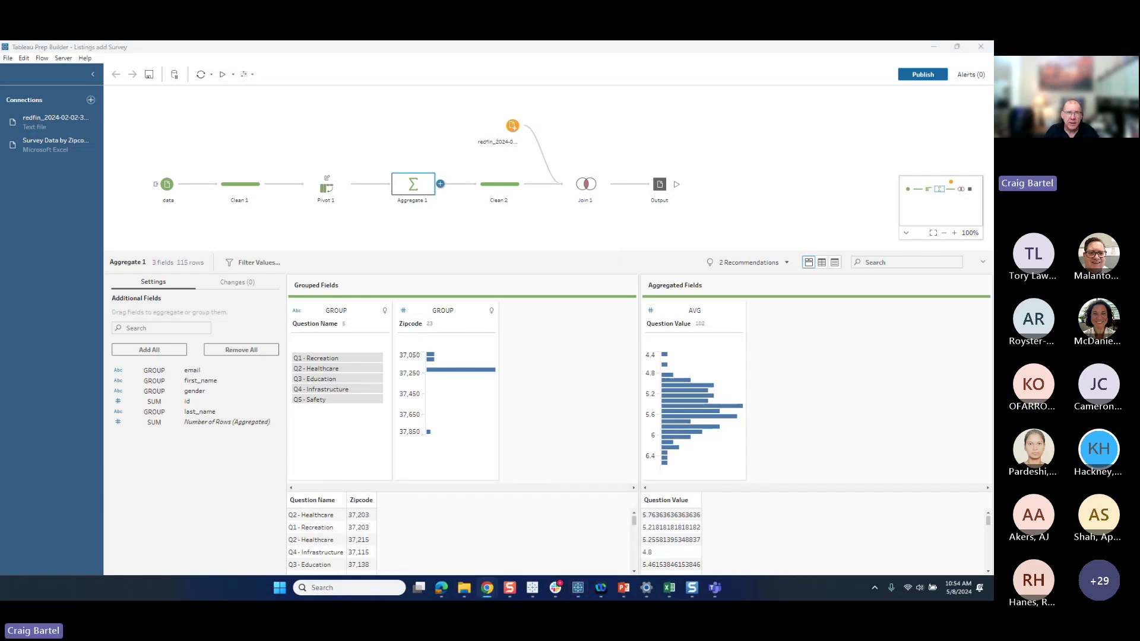
{"action": "mouse_move", "coordinate": [483, 578]}
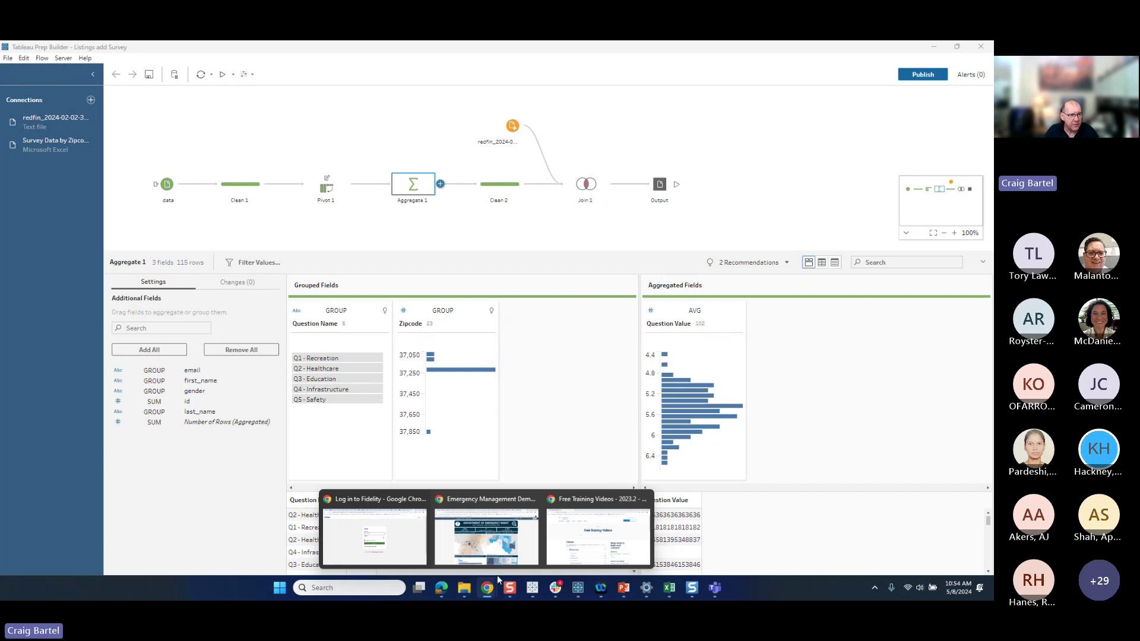
{"action": "left_click", "coordinate": [486, 537]}
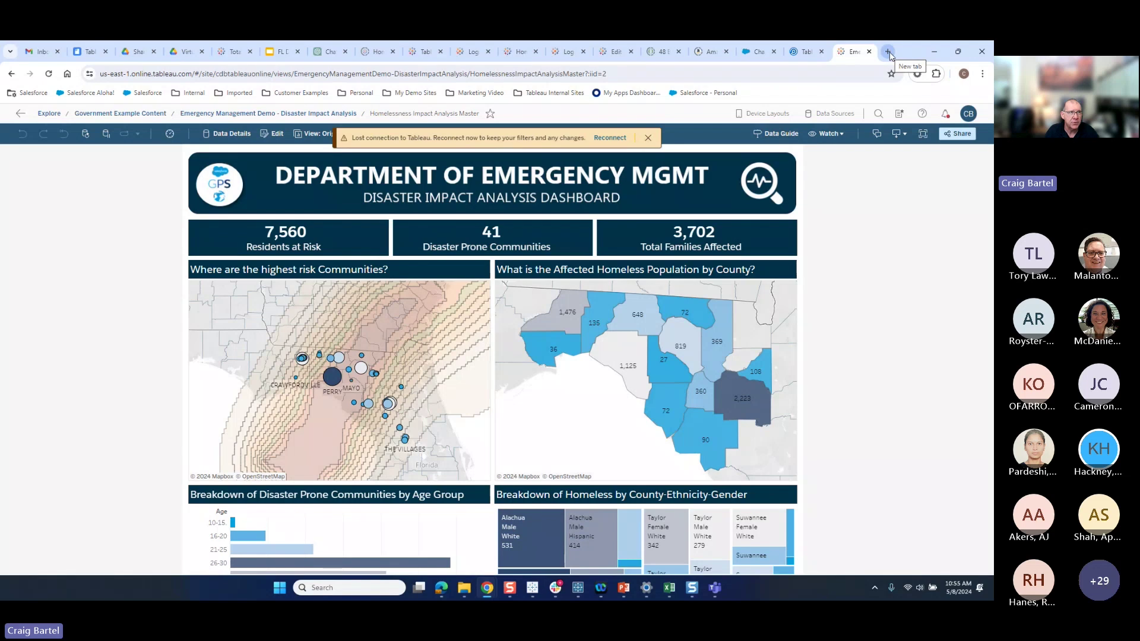
{"action": "left_click", "coordinate": [612, 138]}
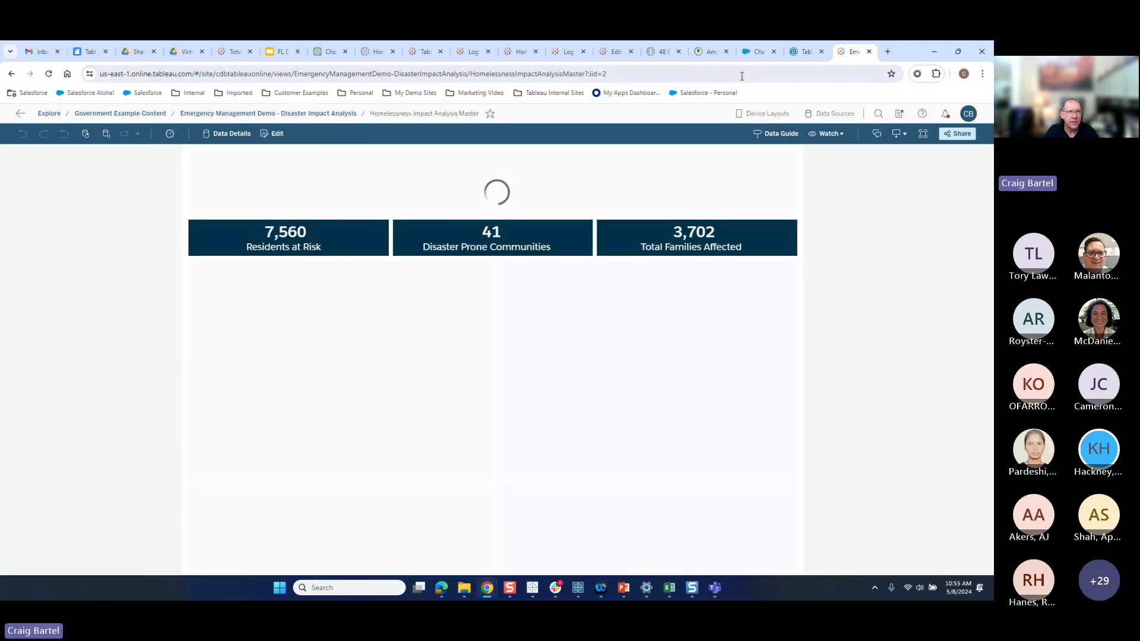
- Search the web for "tableau support releases" in a new browser tab and open the Tableau Desktop product releases page
{"action": "key", "text": "ctrl+t"}
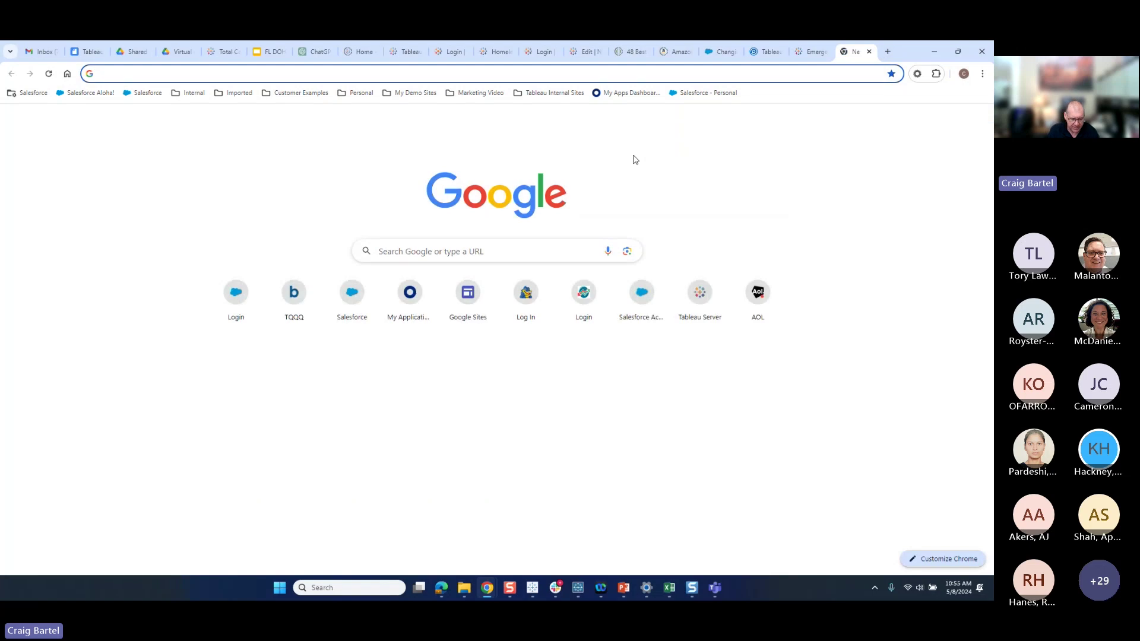
{"action": "type", "text": "tableau support release"}
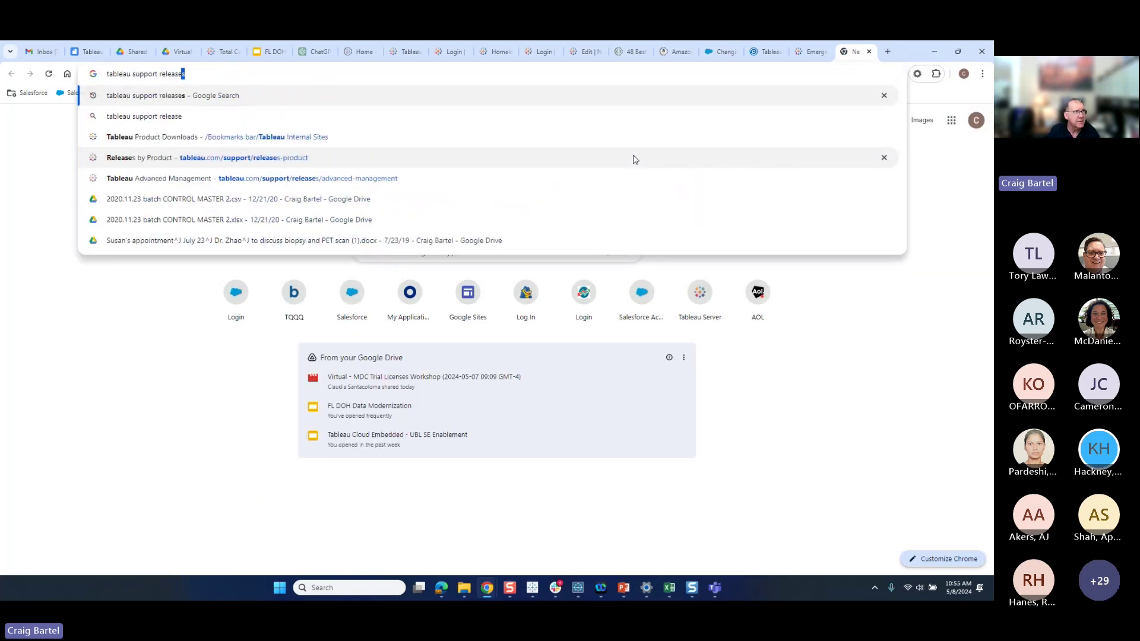
{"action": "key", "text": "Return"}
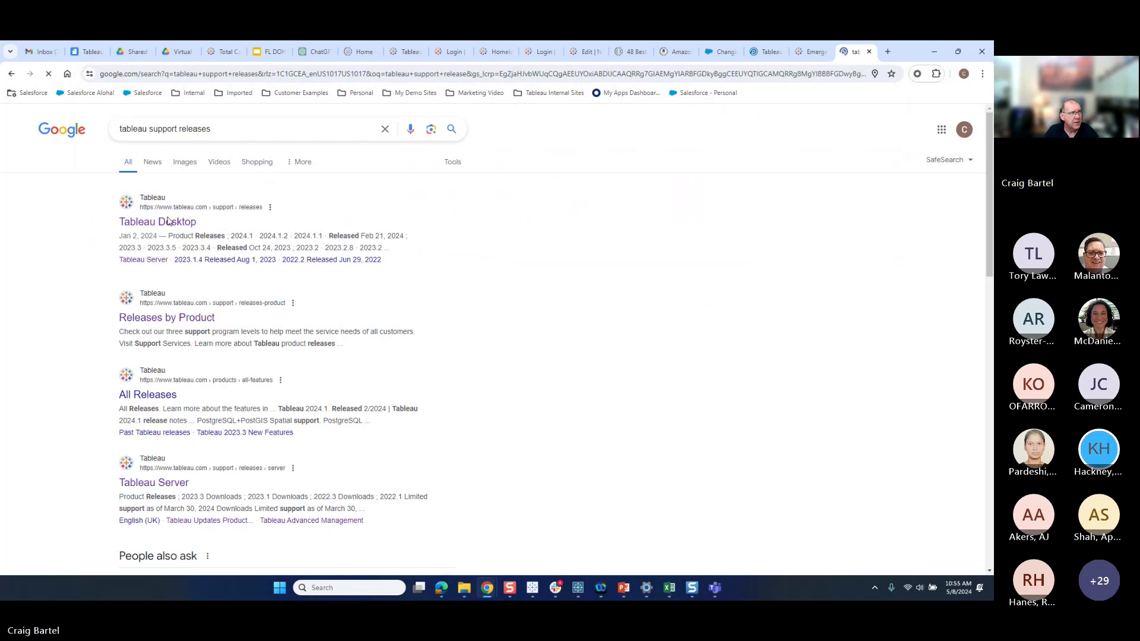
{"action": "left_click", "coordinate": [168, 221]}
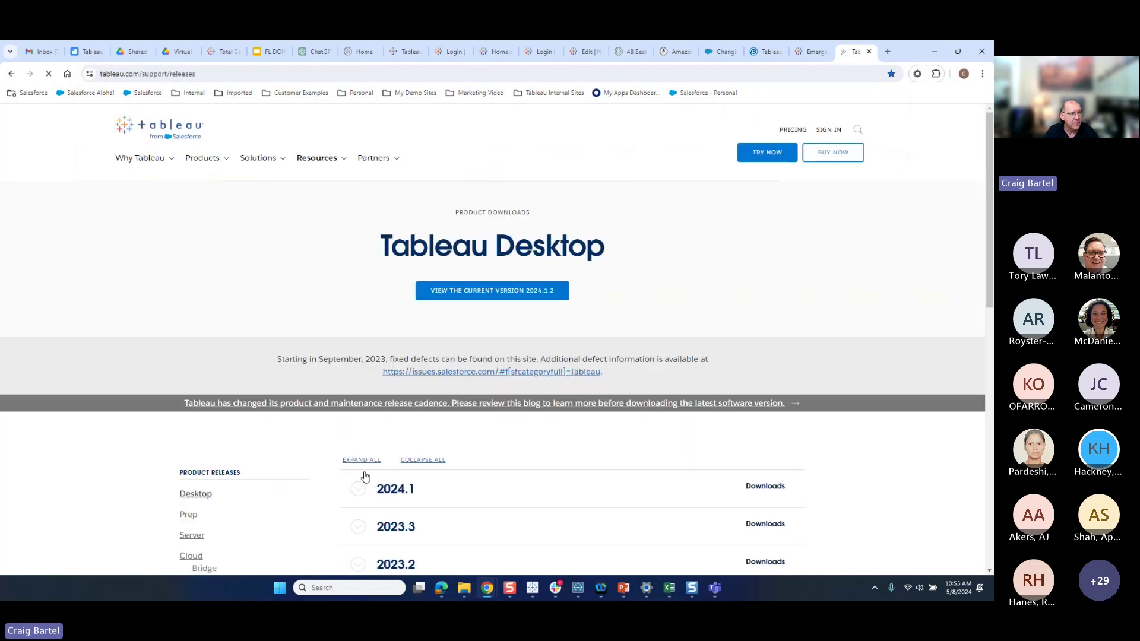
- Open the Tableau Prep Builder releases page and expand version 2024.1 to review its releases
{"action": "scroll", "coordinate": [333, 481], "scroll_direction": "down", "scroll_amount": 3}
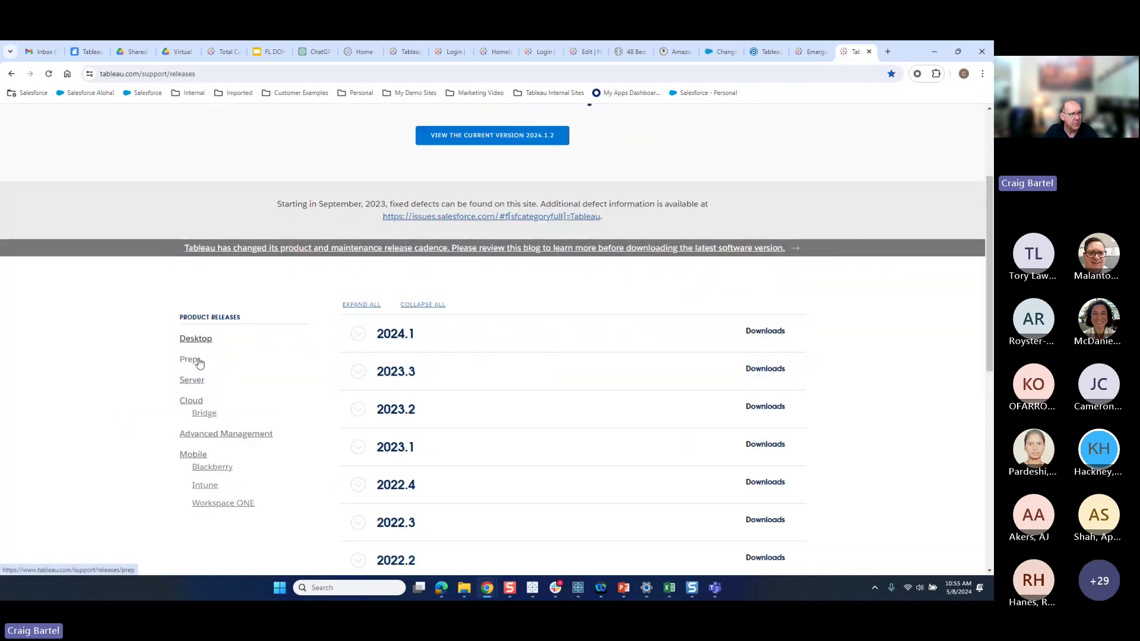
{"action": "left_click", "coordinate": [199, 362]}
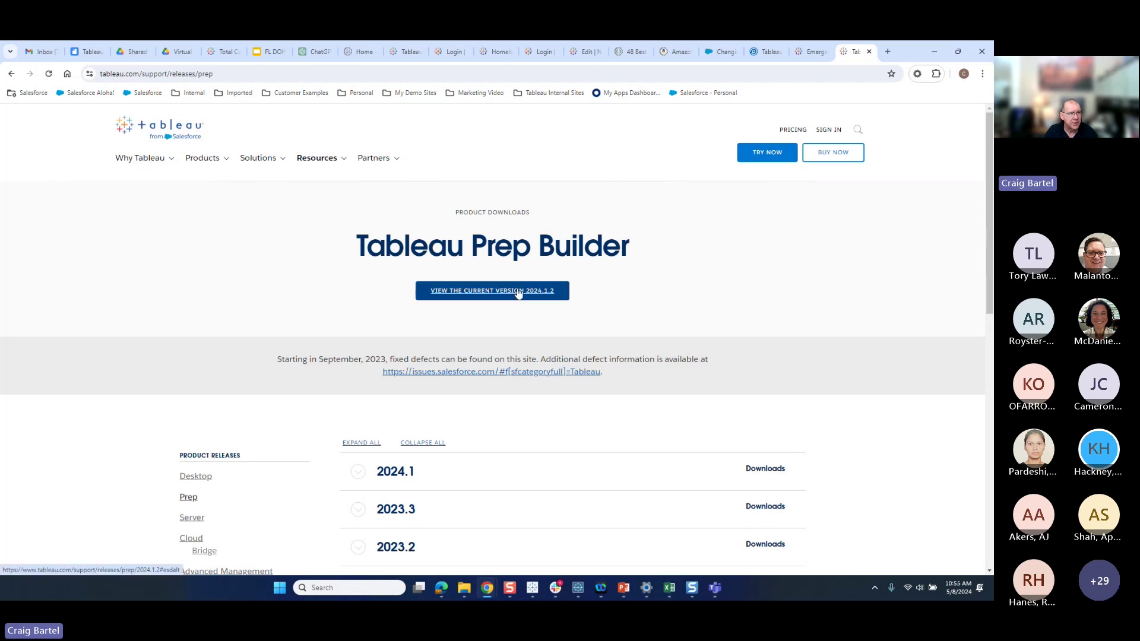
{"action": "left_click", "coordinate": [357, 473]}
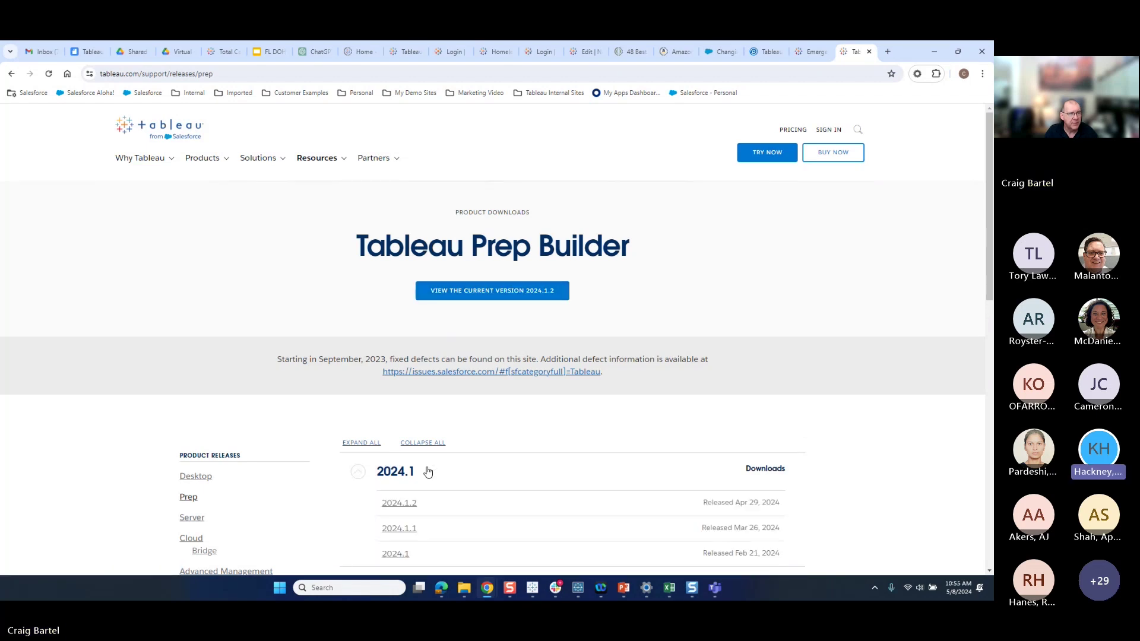
{"action": "scroll", "coordinate": [430, 472], "scroll_direction": "down", "scroll_amount": 3}
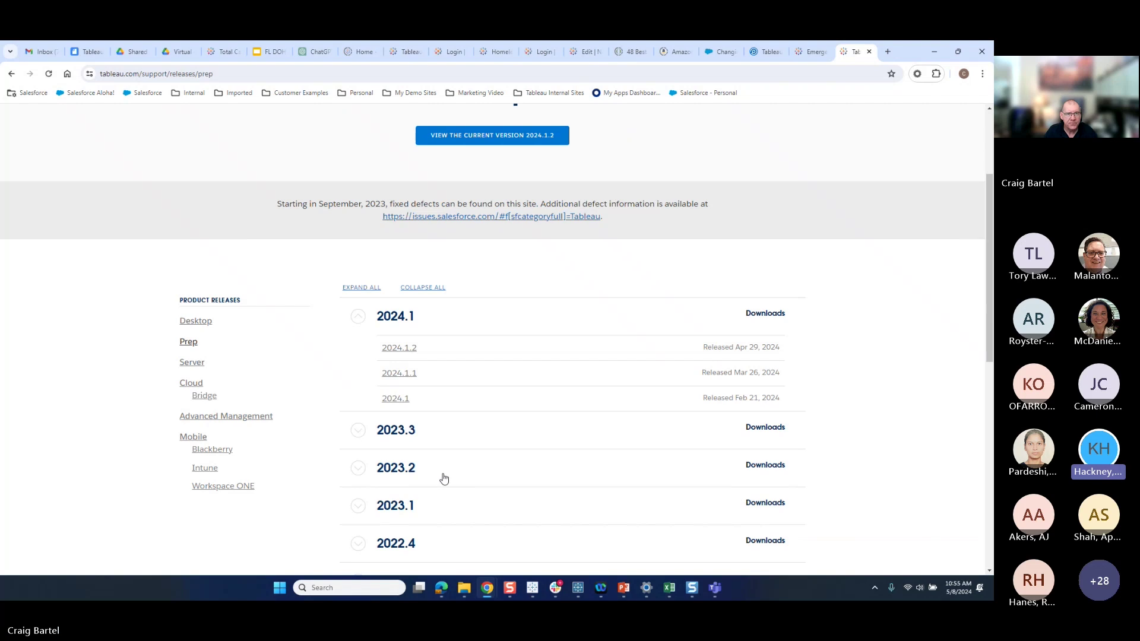
{"action": "scroll", "coordinate": [444, 479], "scroll_direction": "up", "scroll_amount": 3}
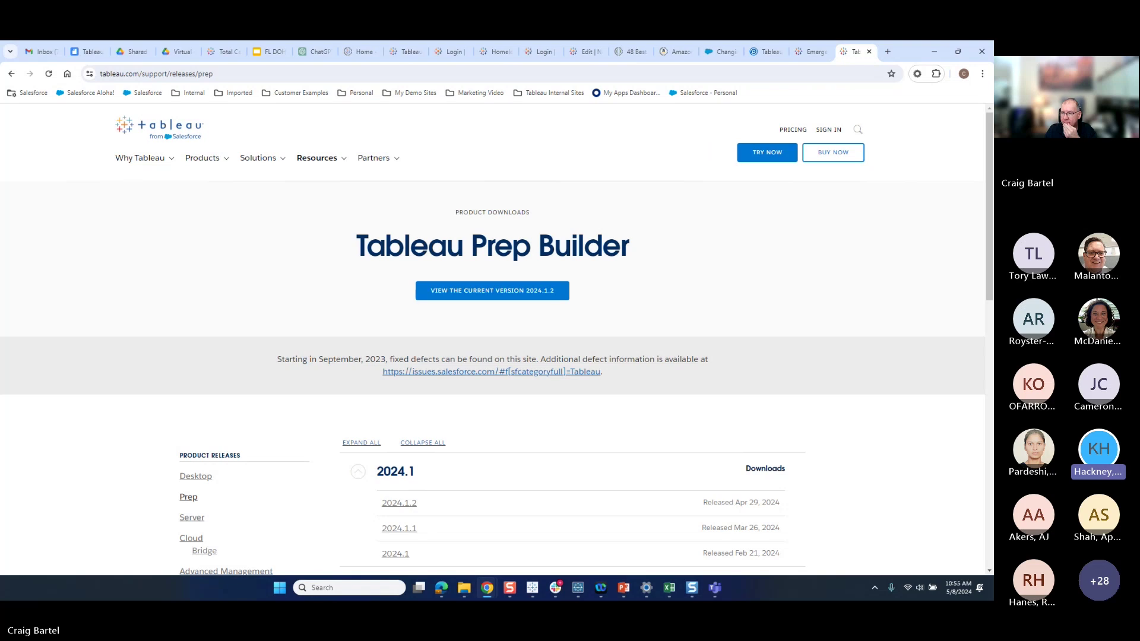
{"action": "key", "text": "alt+Tab"}
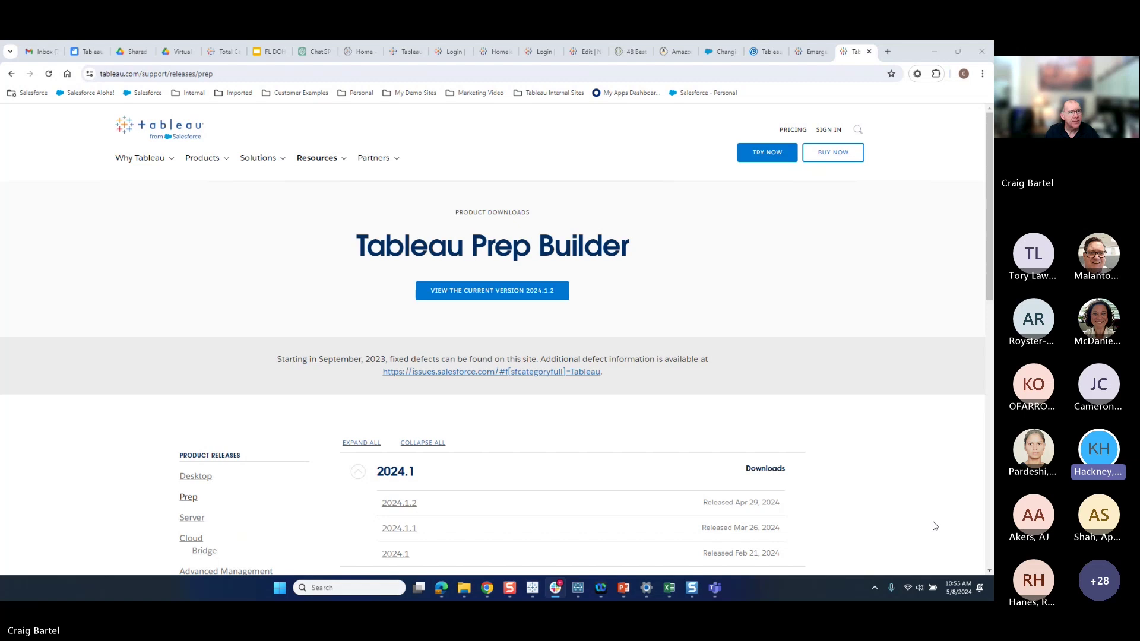
{"action": "key", "text": "alt+Tab"}
{"action": "key", "text": "Tab"}
{"action": "key", "text": "Tab"}
{"action": "key", "text": "Escape"}
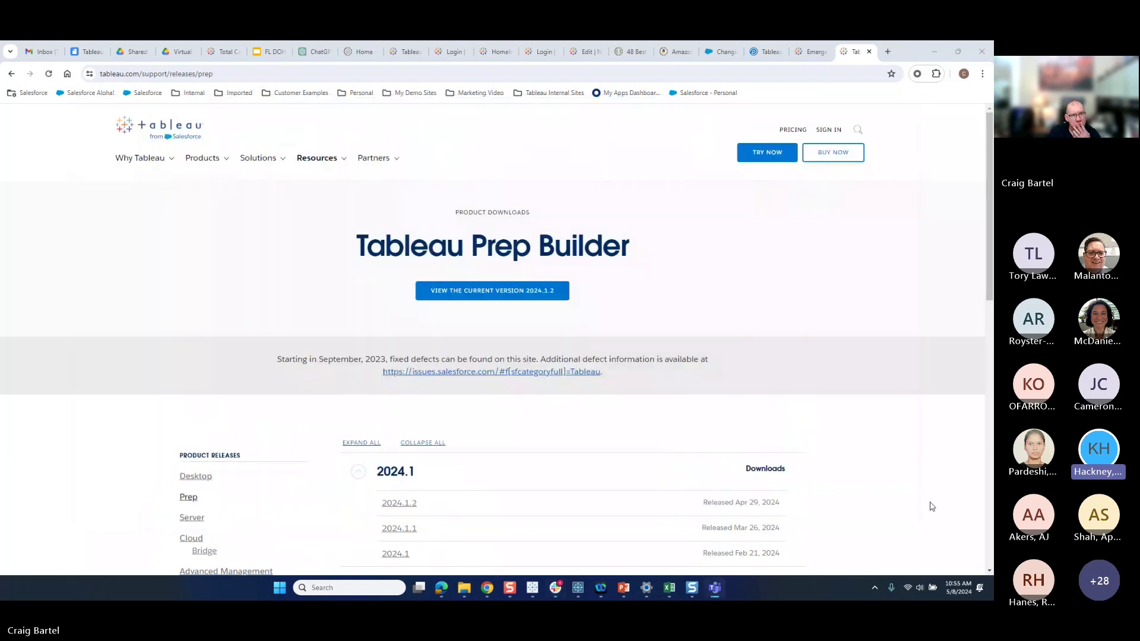